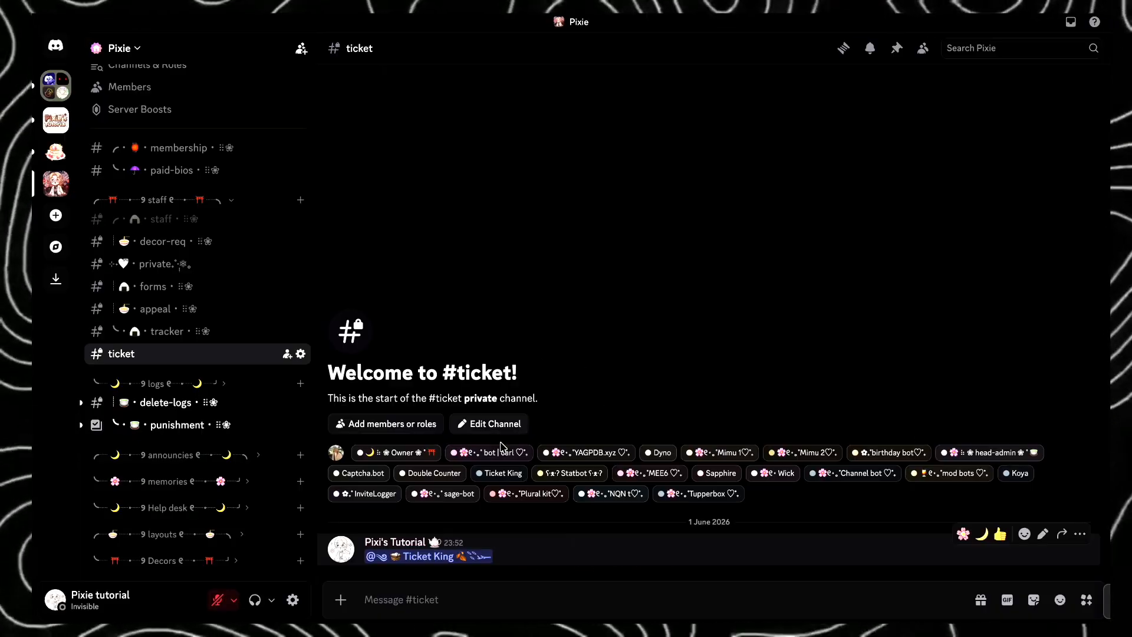
# - Examine the Ticket King bot's profile from its mention in the ticket channel and review the Ticket King role's server permissions
pyautogui.click(465, 557)
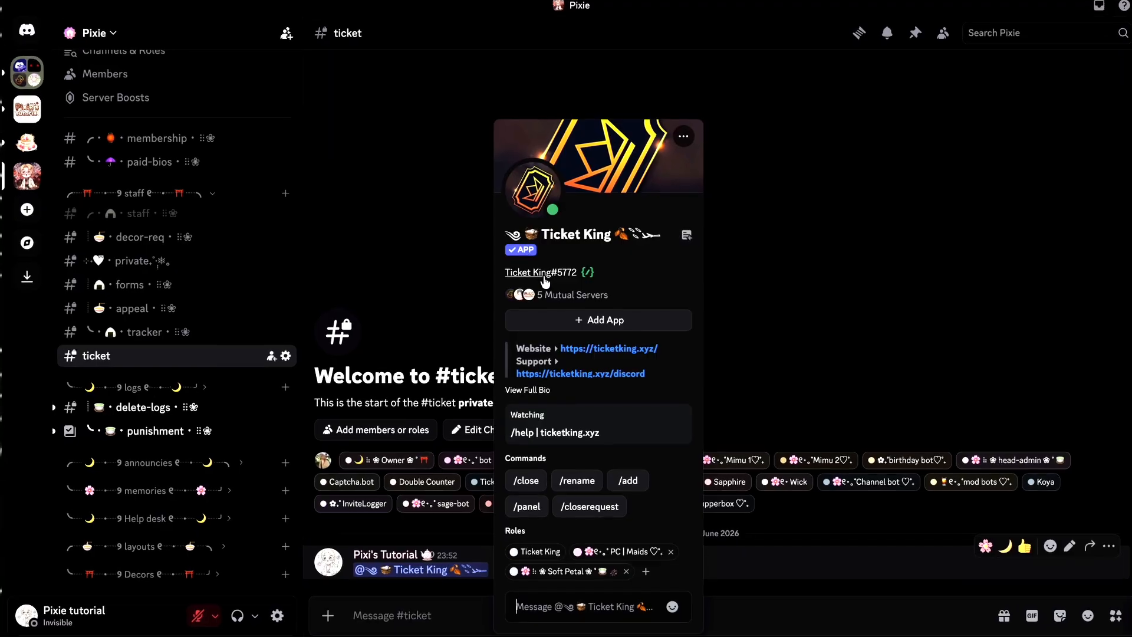
pyautogui.click(787, 394)
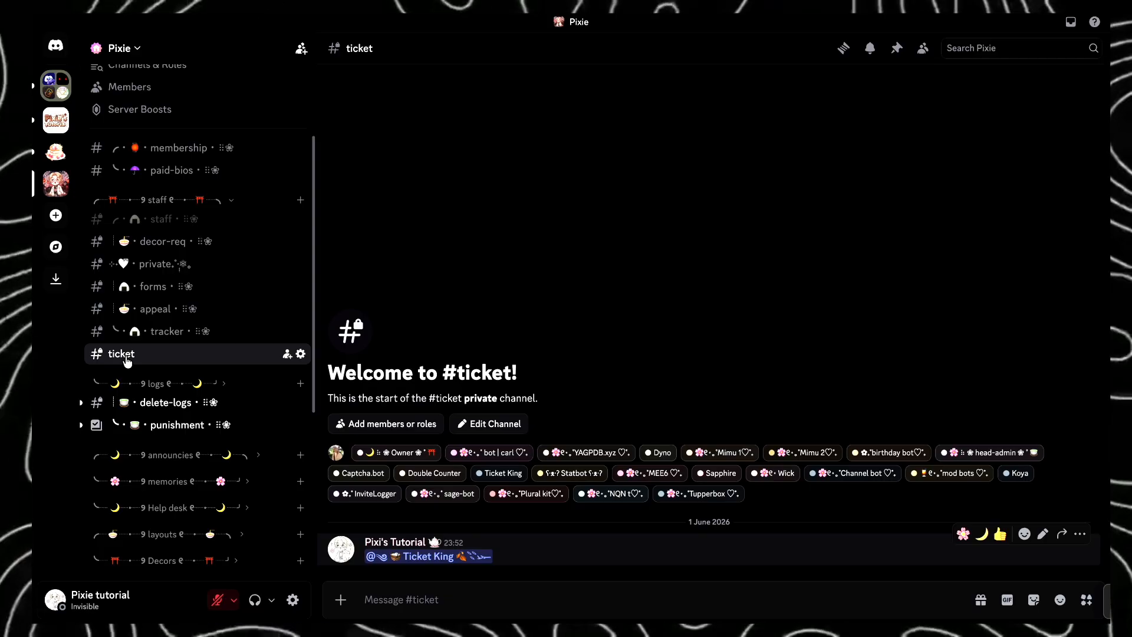
pyautogui.click(156, 384)
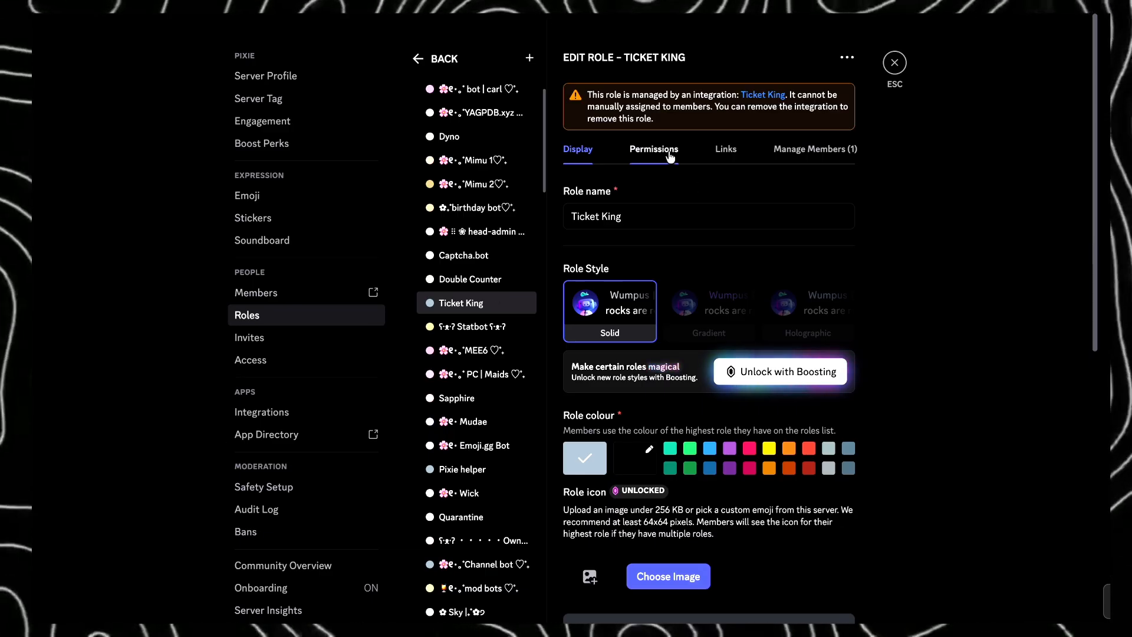
pyautogui.click(669, 153)
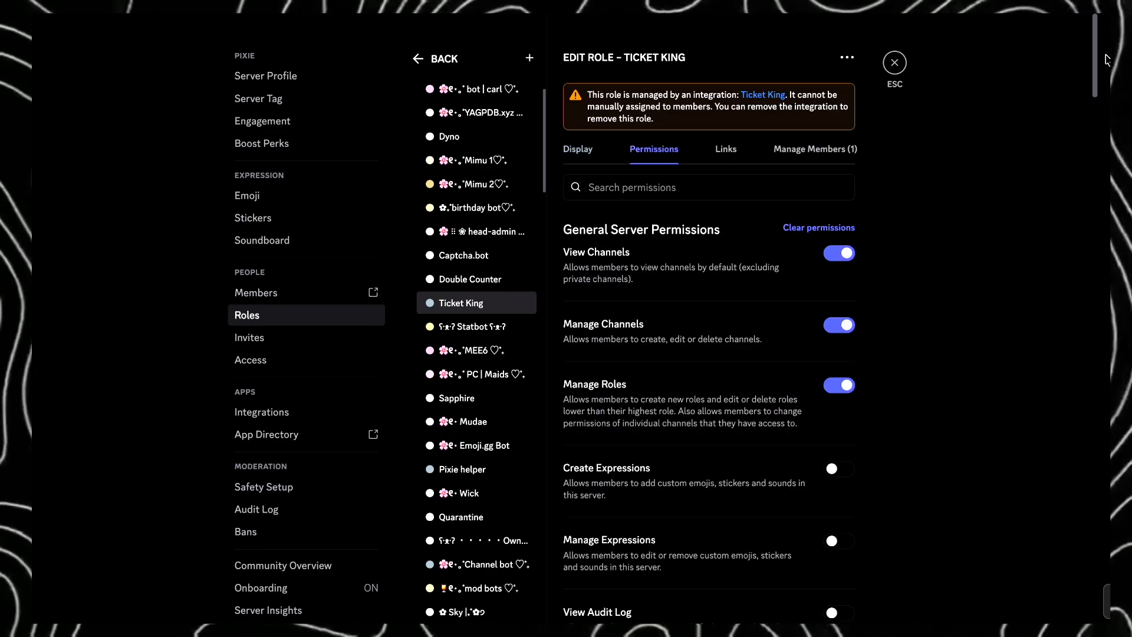
pyautogui.moveTo(1098, 50); pyautogui.dragTo(1108, 575)
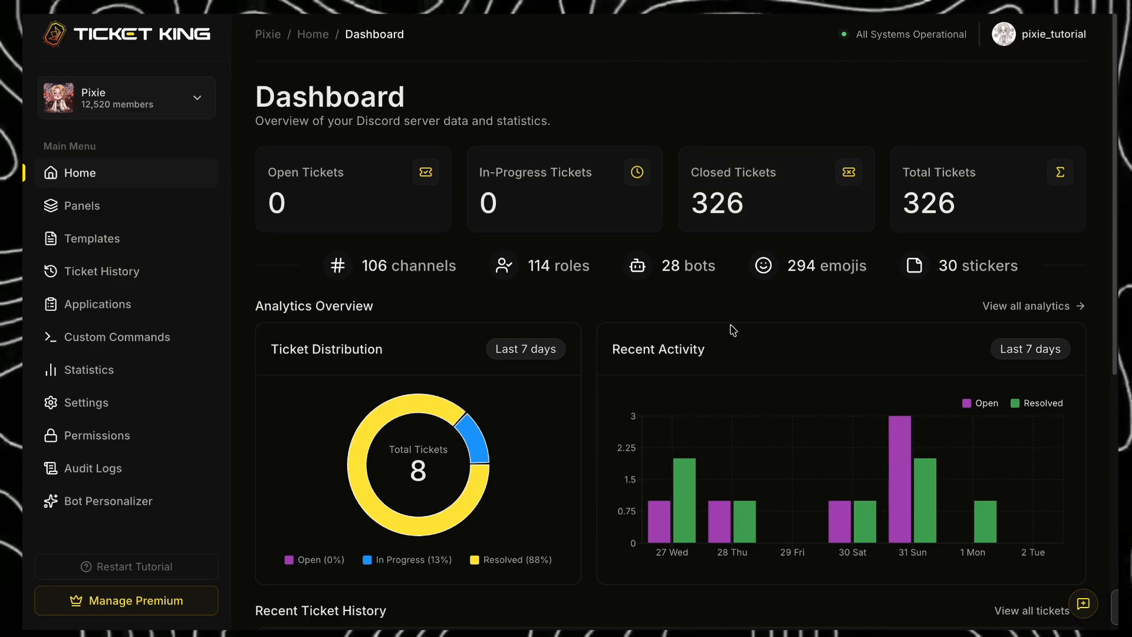
# - Open the server's panel list in the Ticket King dashboard and start creating a new panel
pyautogui.click(122, 215)
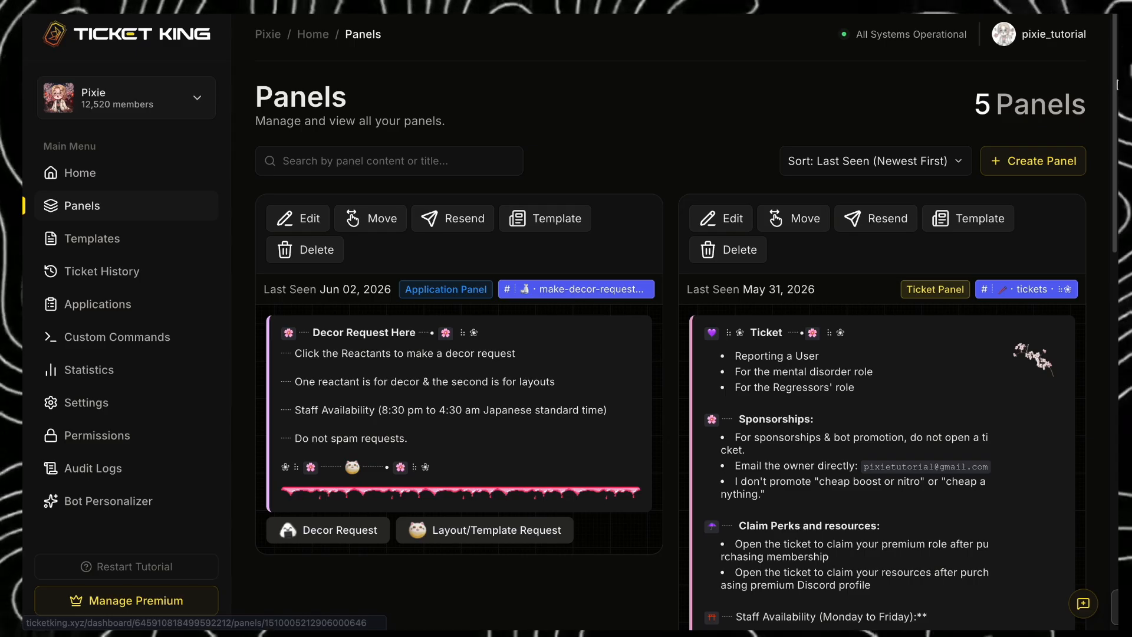
pyautogui.moveTo(1116, 84)
pyautogui.mouseDown()
pyautogui.moveTo(1116, 474)
pyautogui.moveTo(1116, 88)
pyautogui.mouseUp()
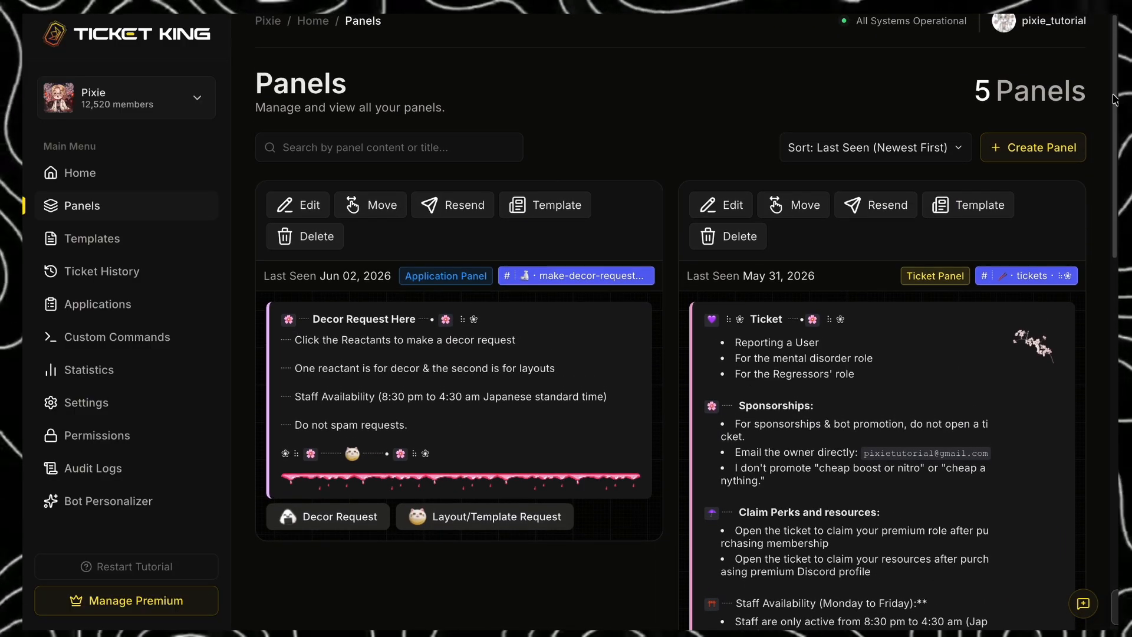
pyautogui.click(153, 607)
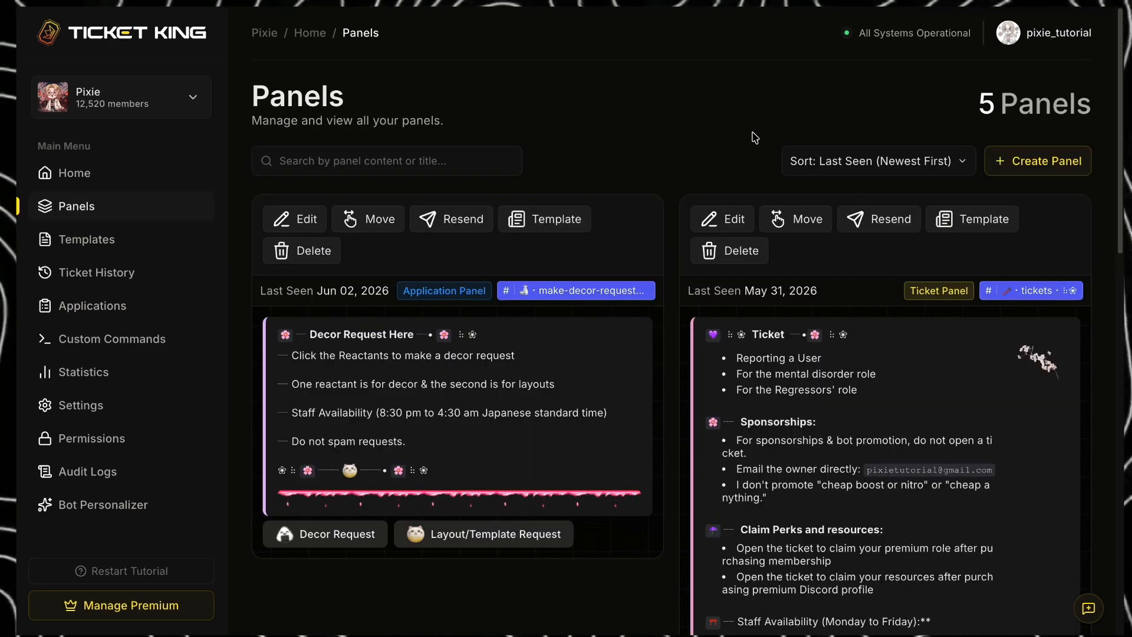
pyautogui.click(1027, 172)
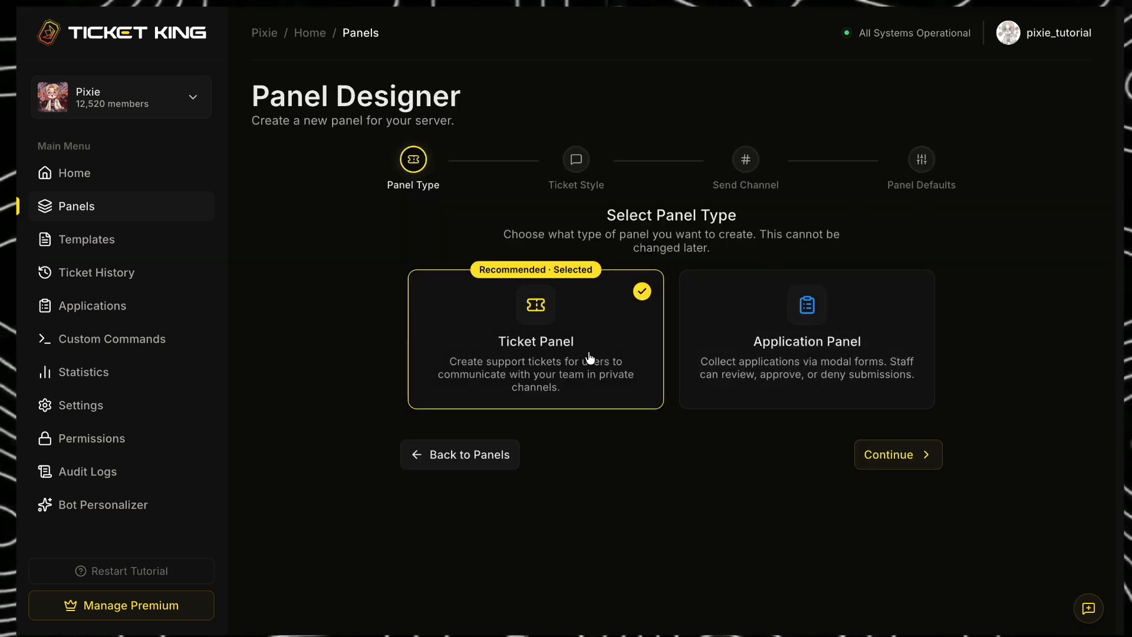
# - Choose the Ticket Panel type and the Text Channel ticket style for the new panel
pyautogui.click(719, 368)
pyautogui.click(613, 365)
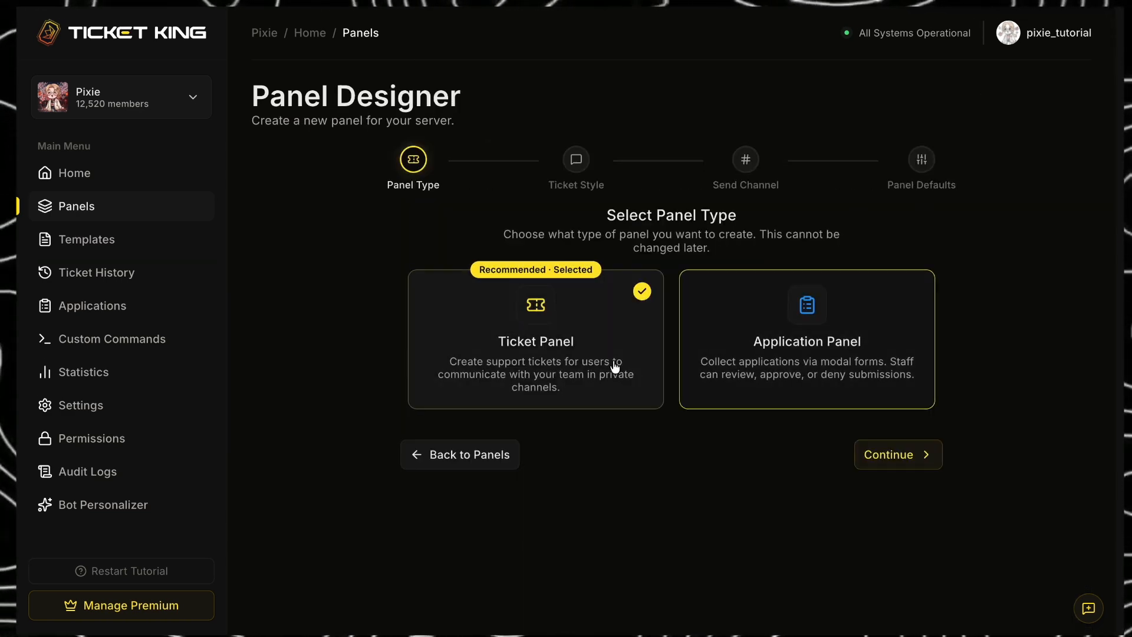
pyautogui.click(871, 463)
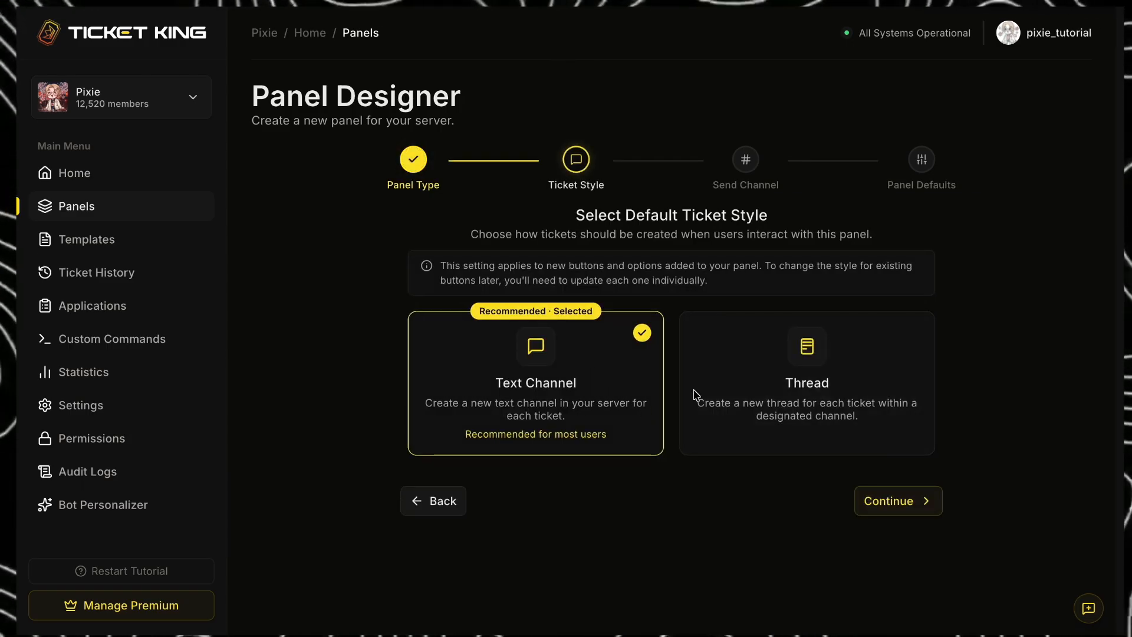
pyautogui.click(777, 400)
pyautogui.click(621, 387)
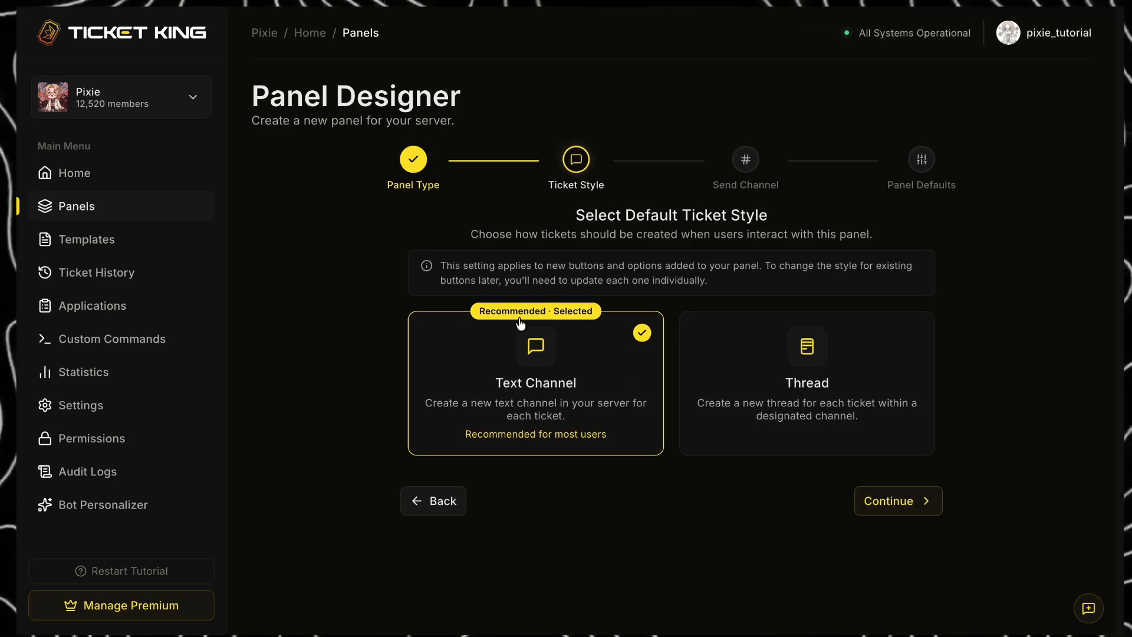
pyautogui.click(896, 512)
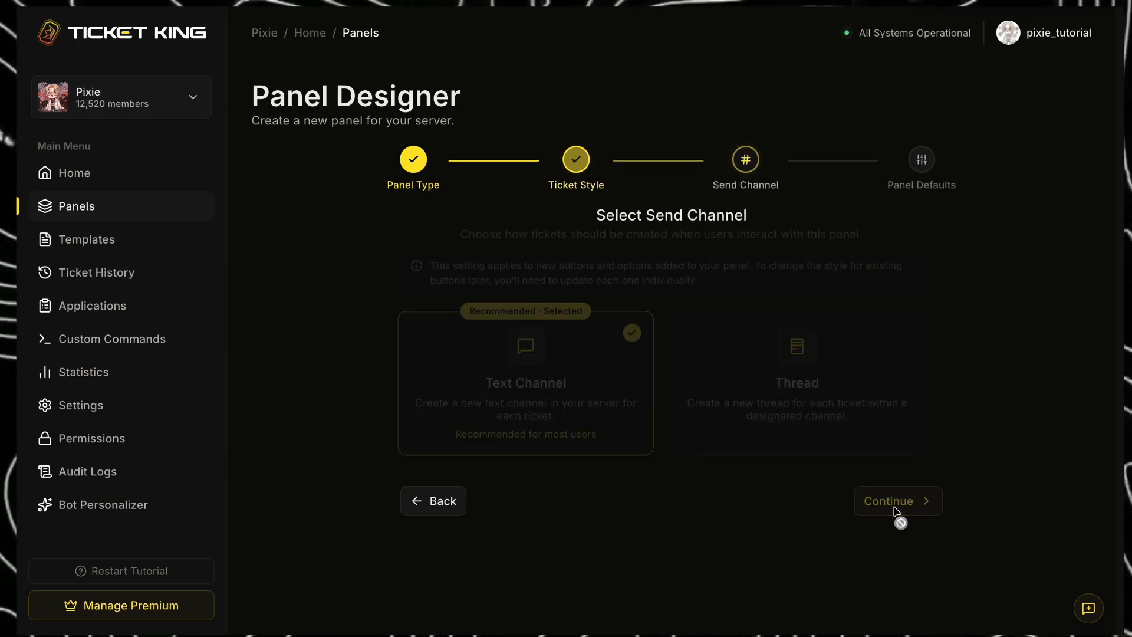
# - Choose the ticket channel as the panel's send channel and continue to the panel defaults
pyautogui.click(723, 338)
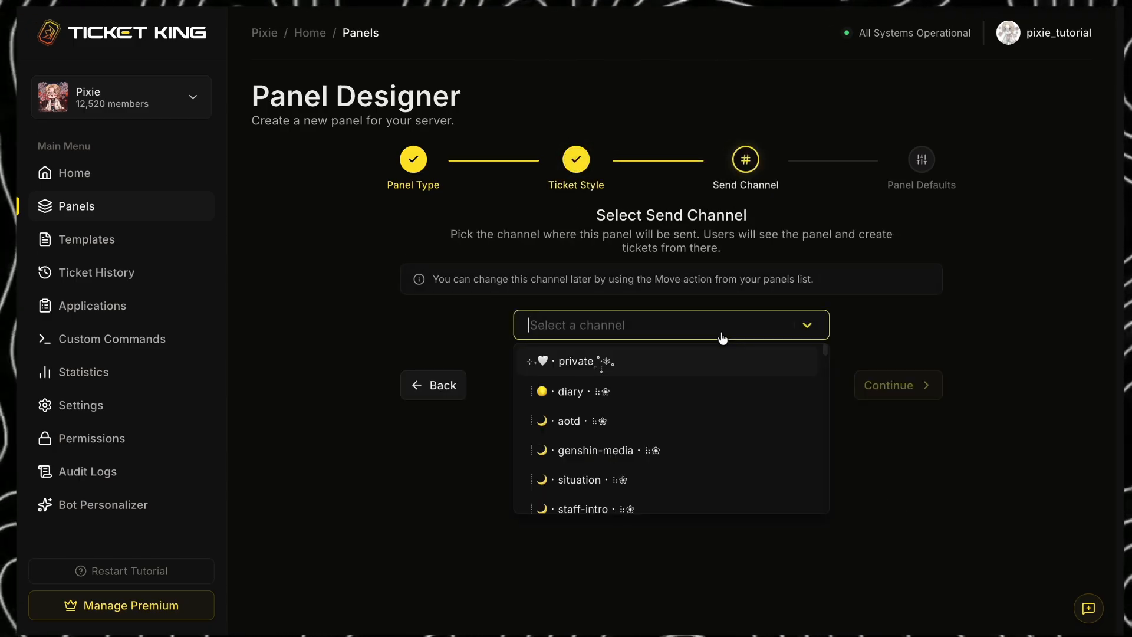
pyautogui.write('tic')
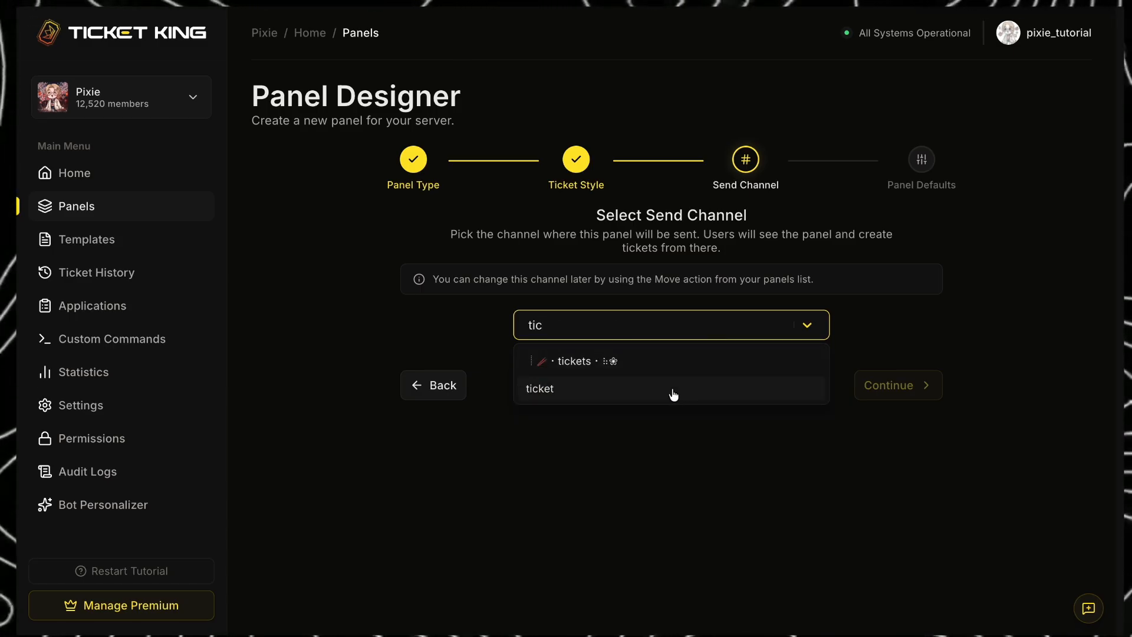
pyautogui.click(673, 390)
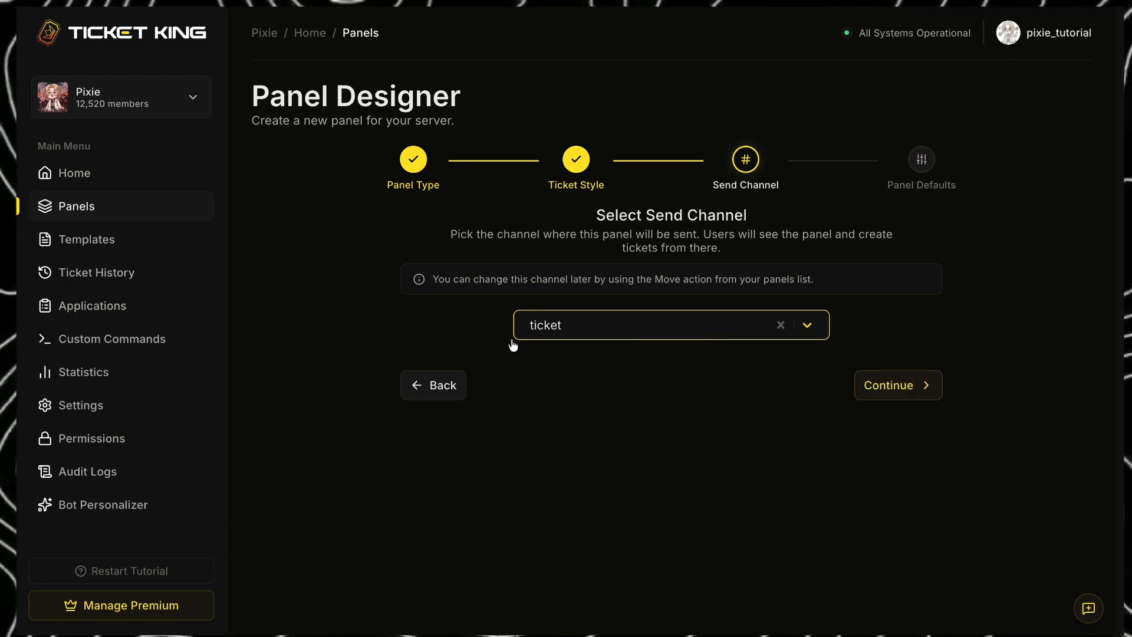
pyautogui.click(910, 400)
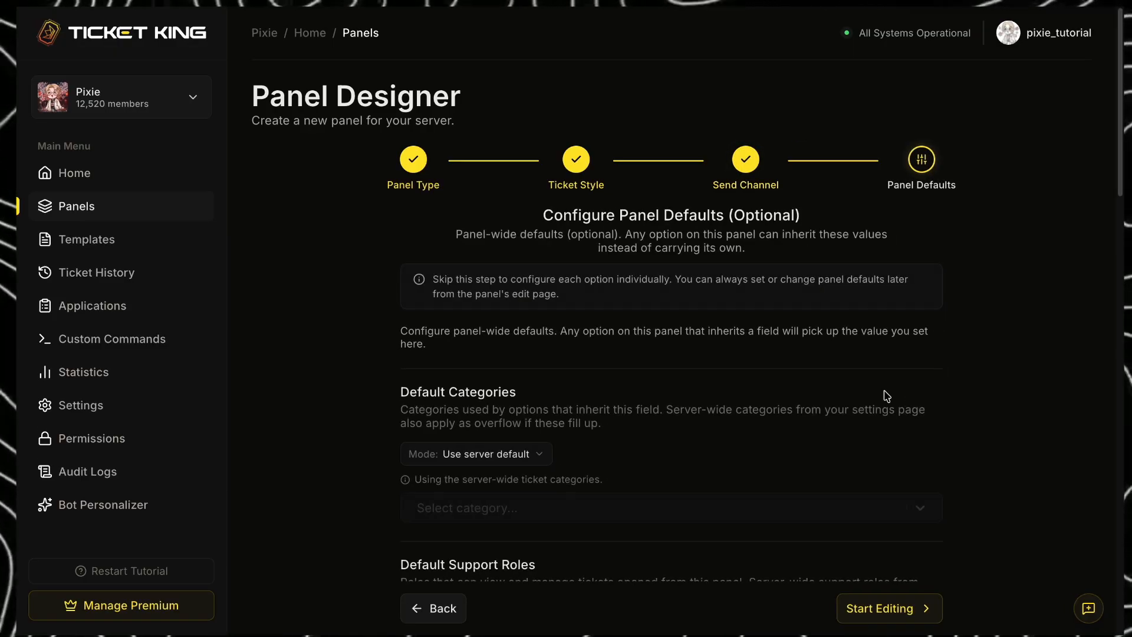
# - Set the default support roles to Custom mode and add the staff role to them
pyautogui.moveTo(1120, 95); pyautogui.dragTo(1122, 210)
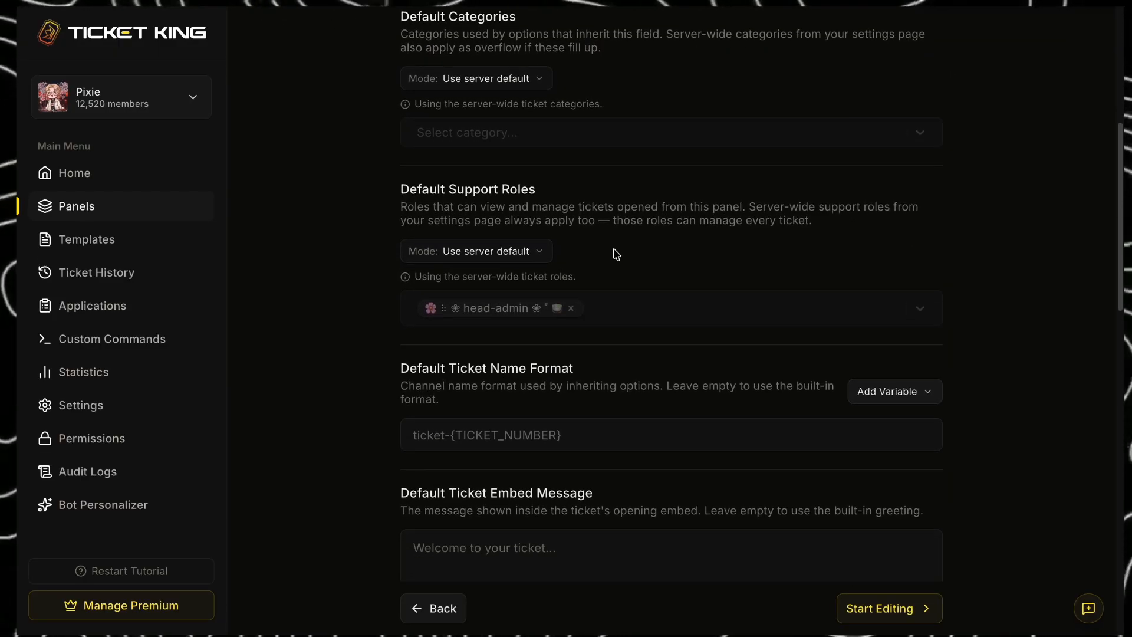
pyautogui.click(535, 254)
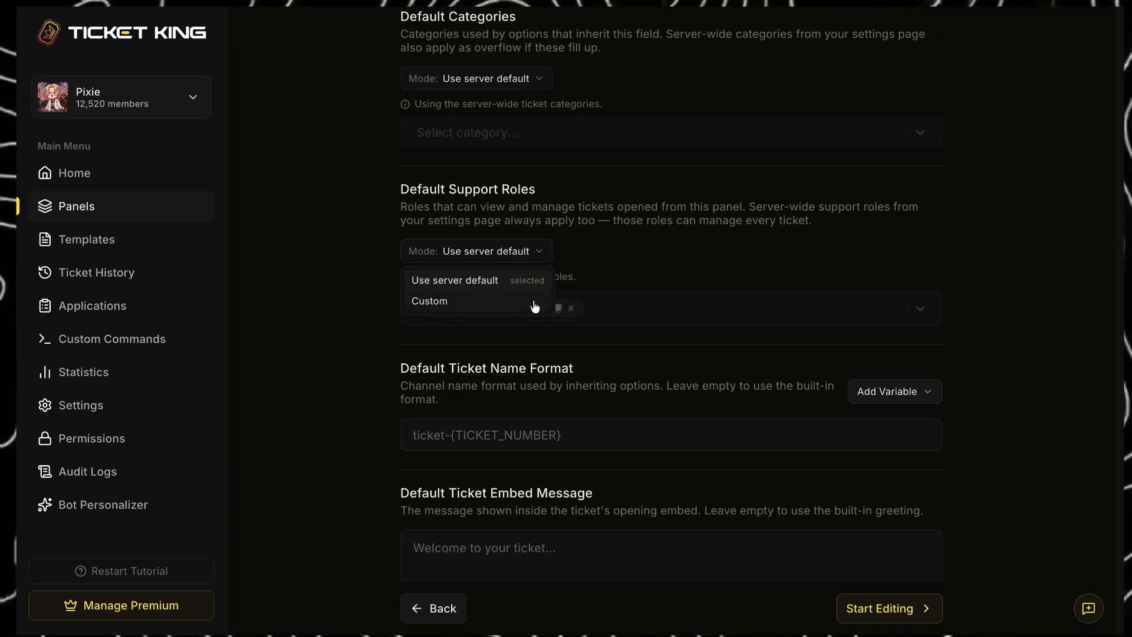
pyautogui.click(516, 301)
pyautogui.click(628, 298)
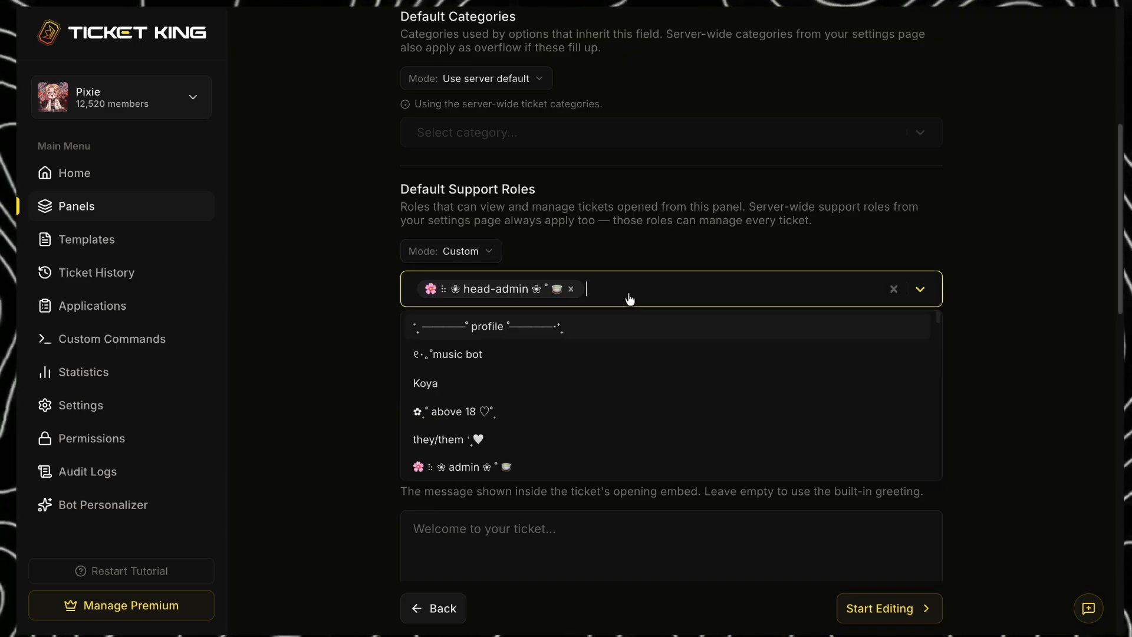
pyautogui.write('staff')
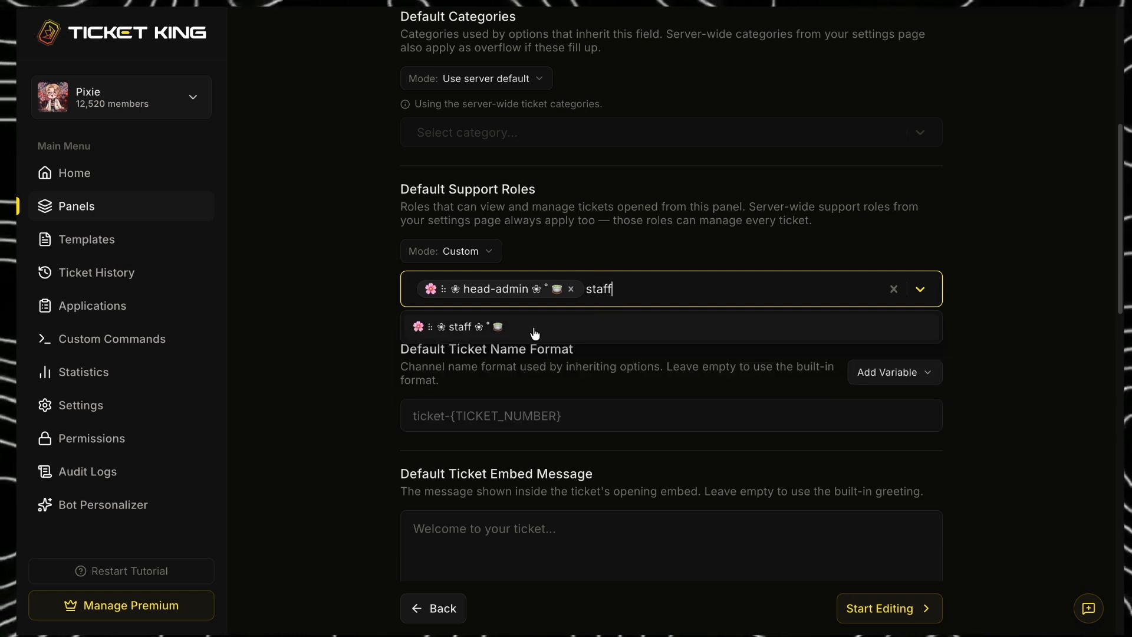
pyautogui.click(535, 333)
pyautogui.click(1060, 250)
# - Set the default ticket name format to the {USER_NAME} variable and proceed to editing the panel
pyautogui.scroll(-3, 1060, 251)
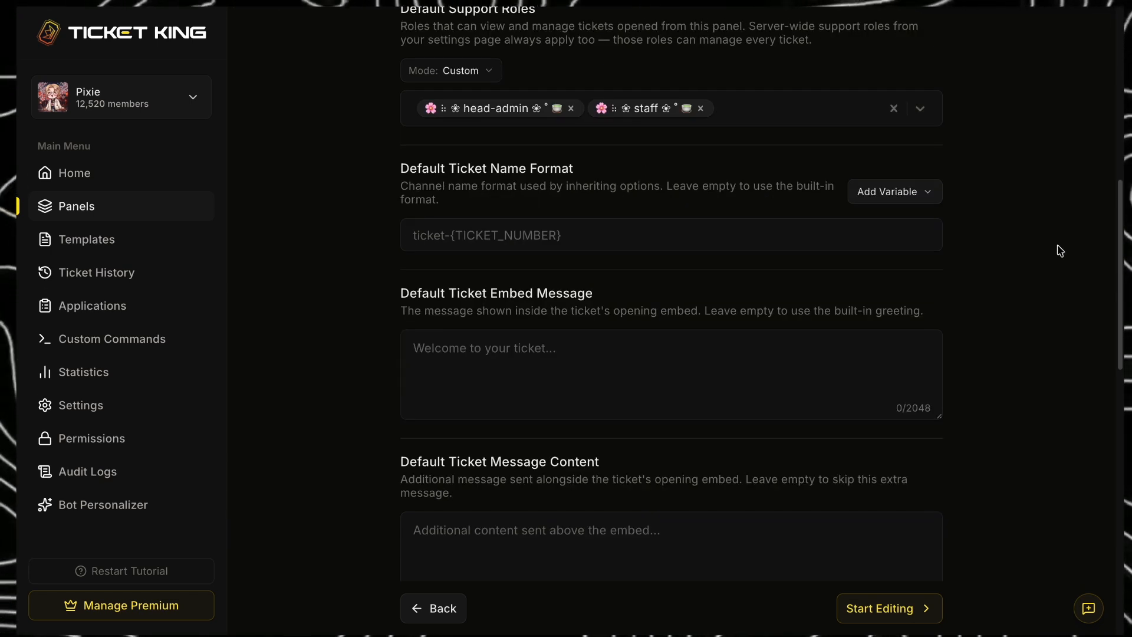
pyautogui.click(920, 192)
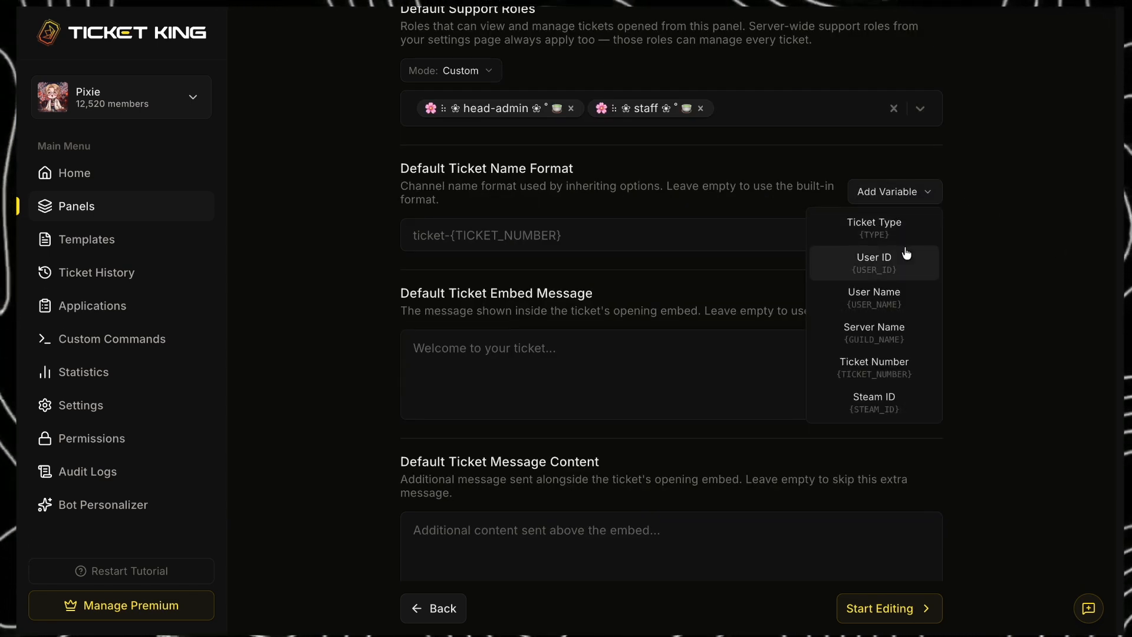
pyautogui.click(902, 303)
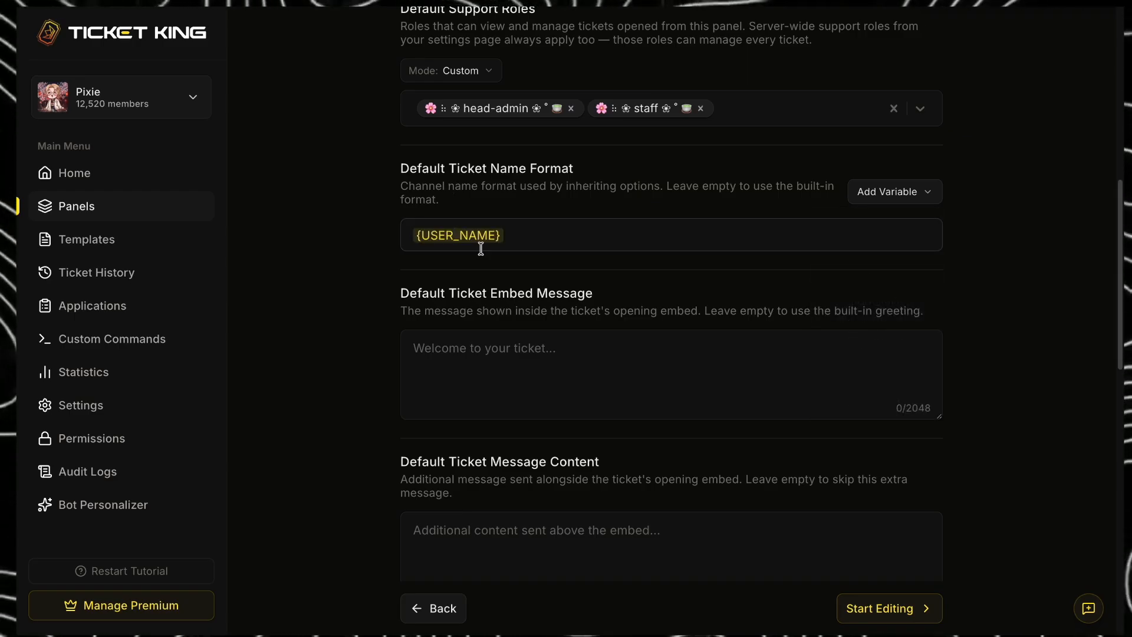
pyautogui.click(924, 197)
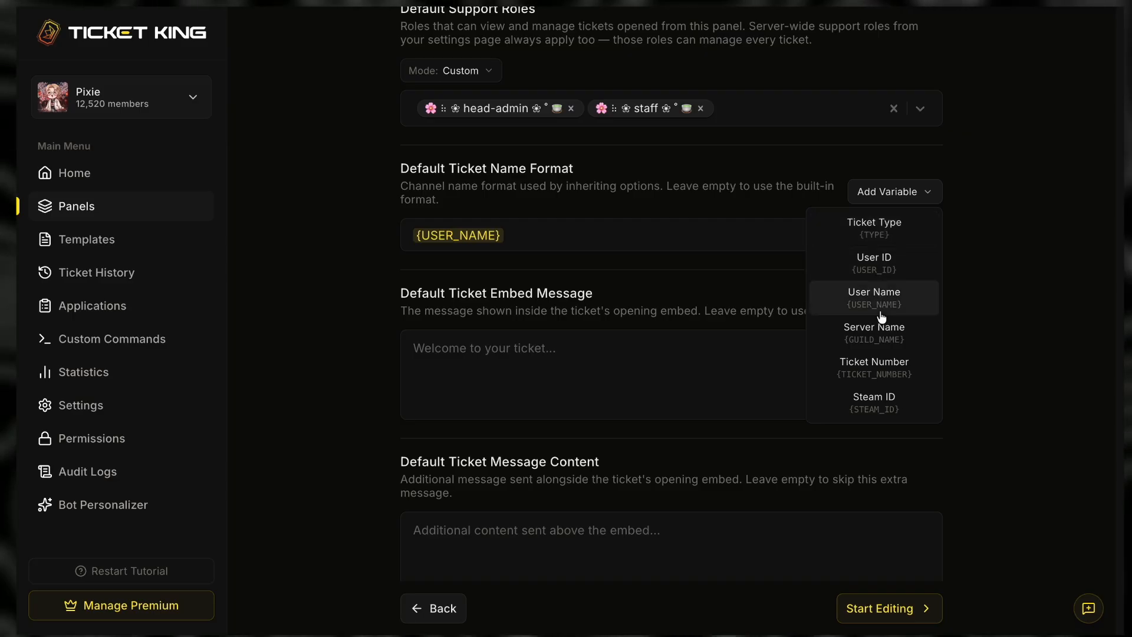
pyautogui.click(1024, 252)
pyautogui.moveTo(1120, 283); pyautogui.dragTo(1122, 488)
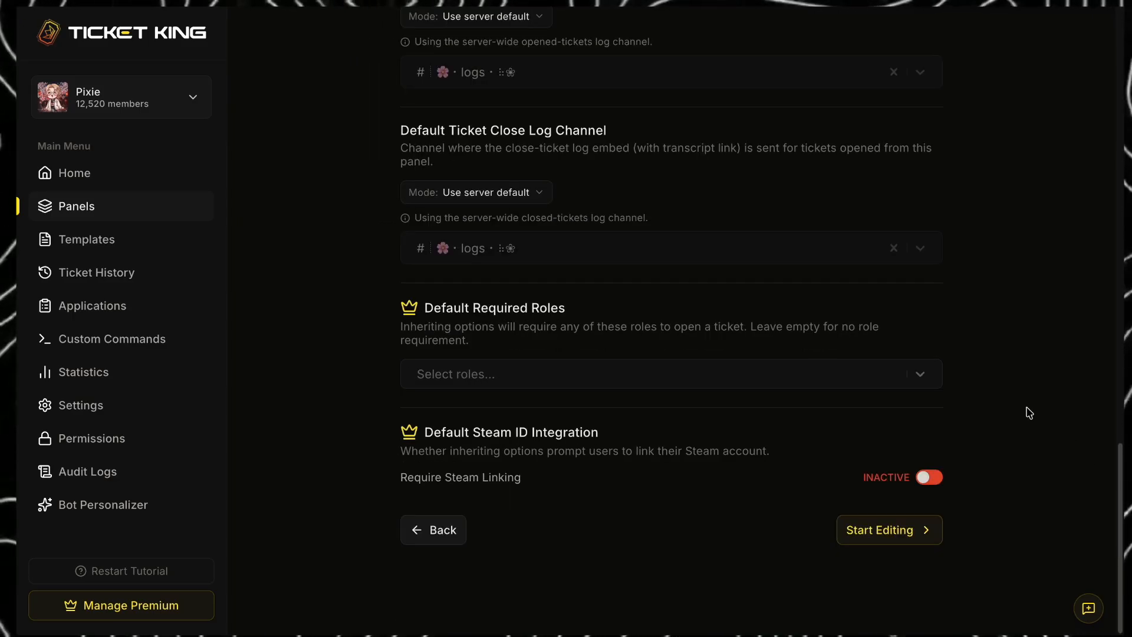
pyautogui.click(911, 523)
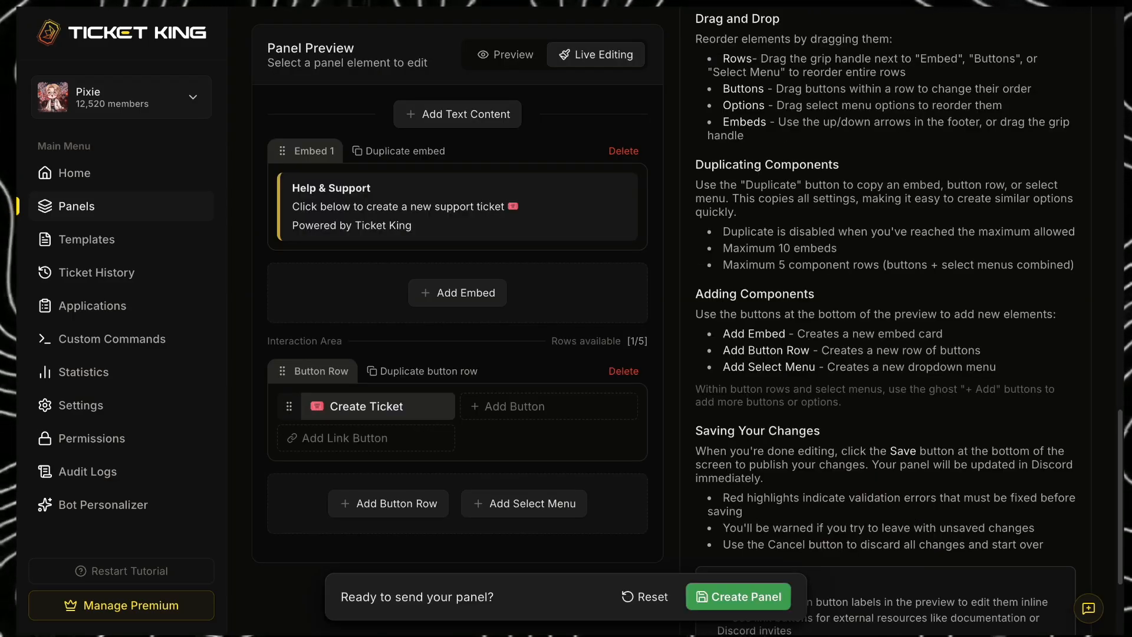
# - Select the Help & Support embed and change its accent color to light pink #edadf2
pyautogui.scroll(15, 534, 61)
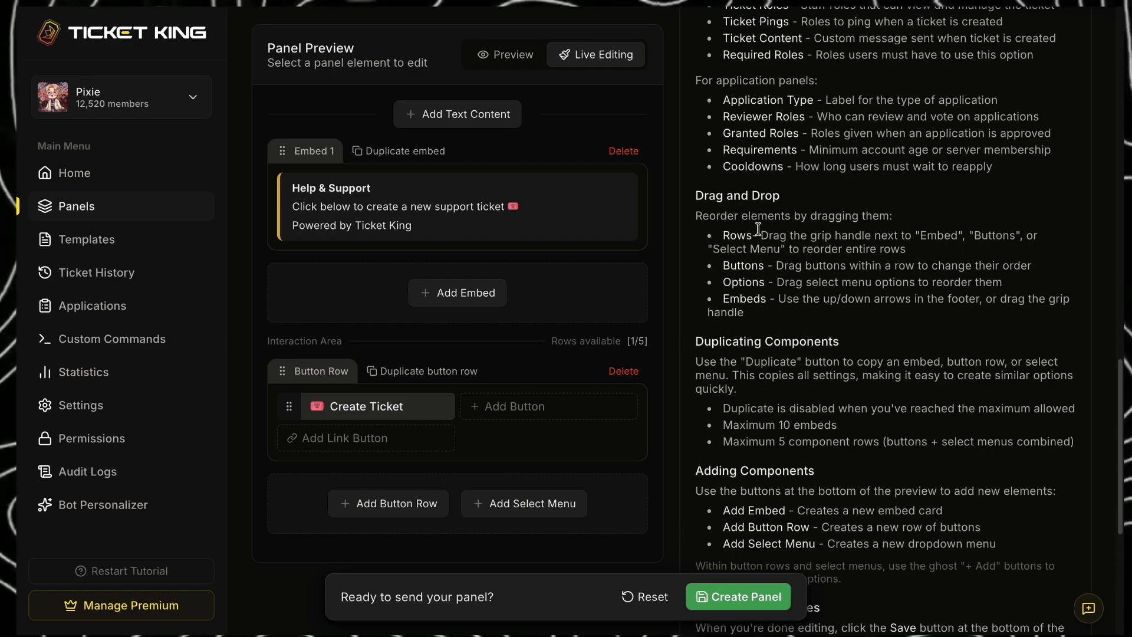
pyautogui.click(430, 370)
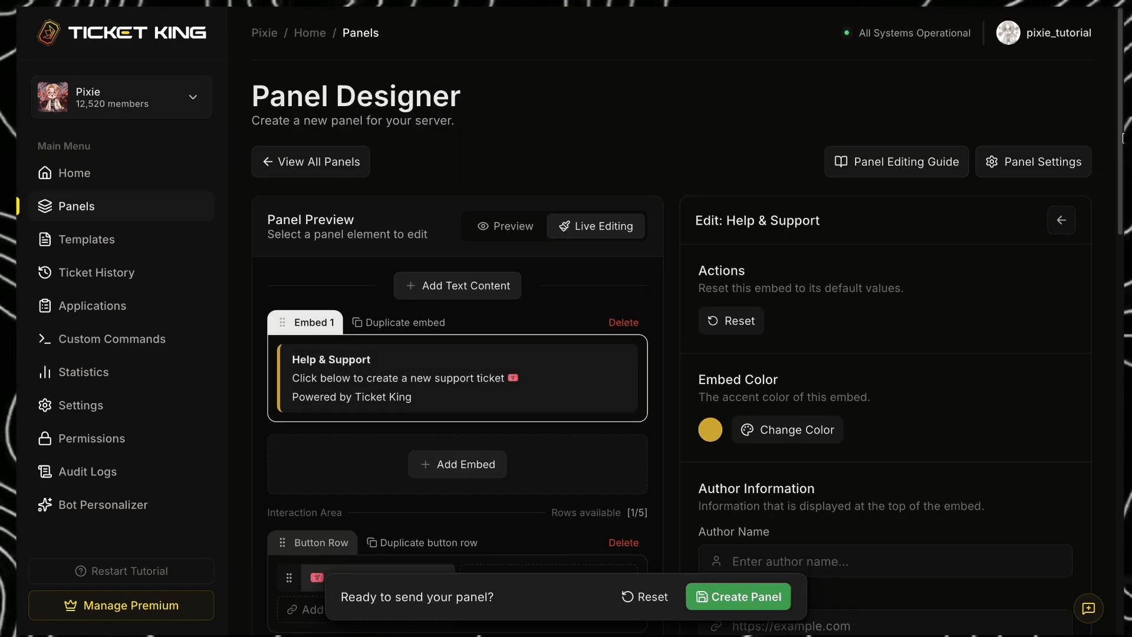
pyautogui.moveTo(1121, 133); pyautogui.dragTo(1123, 182)
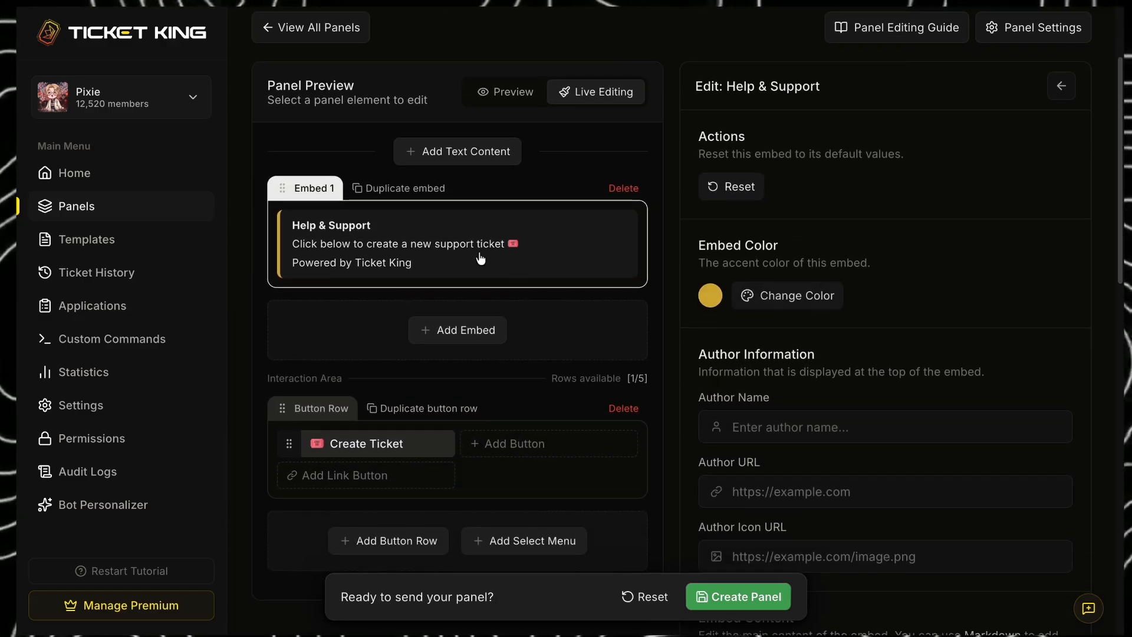
pyautogui.click(787, 295)
pyautogui.click(741, 323)
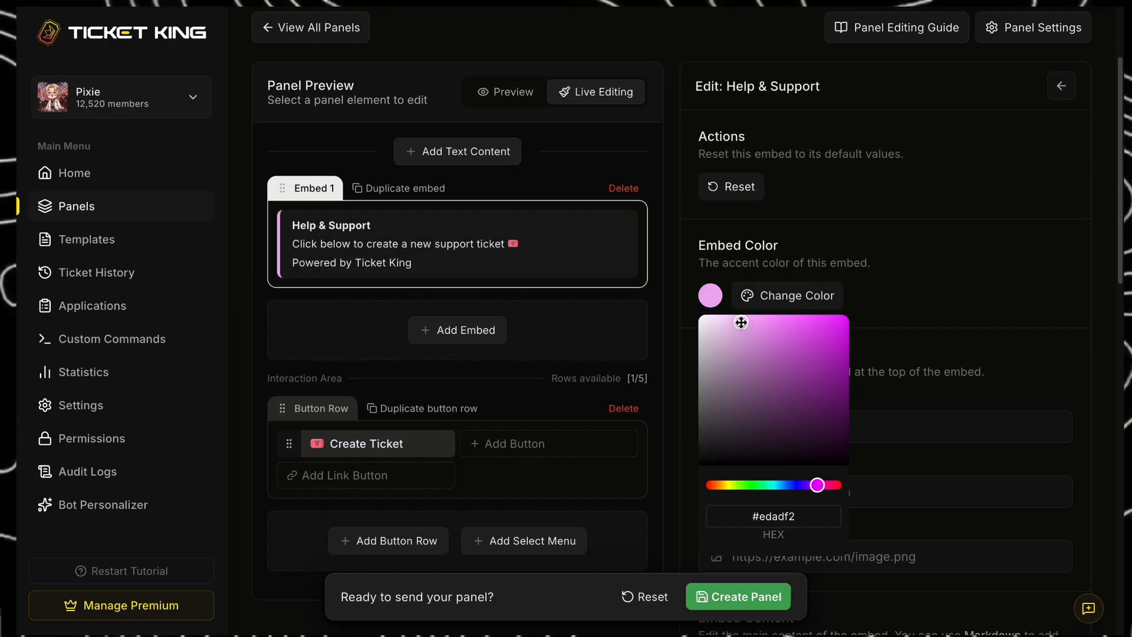
pyautogui.click(1094, 299)
# - Replace the embed's title with the pasted decorative "— Ticket —•" text with the blossom emoji
pyautogui.scroll(-8, 1121, 237)
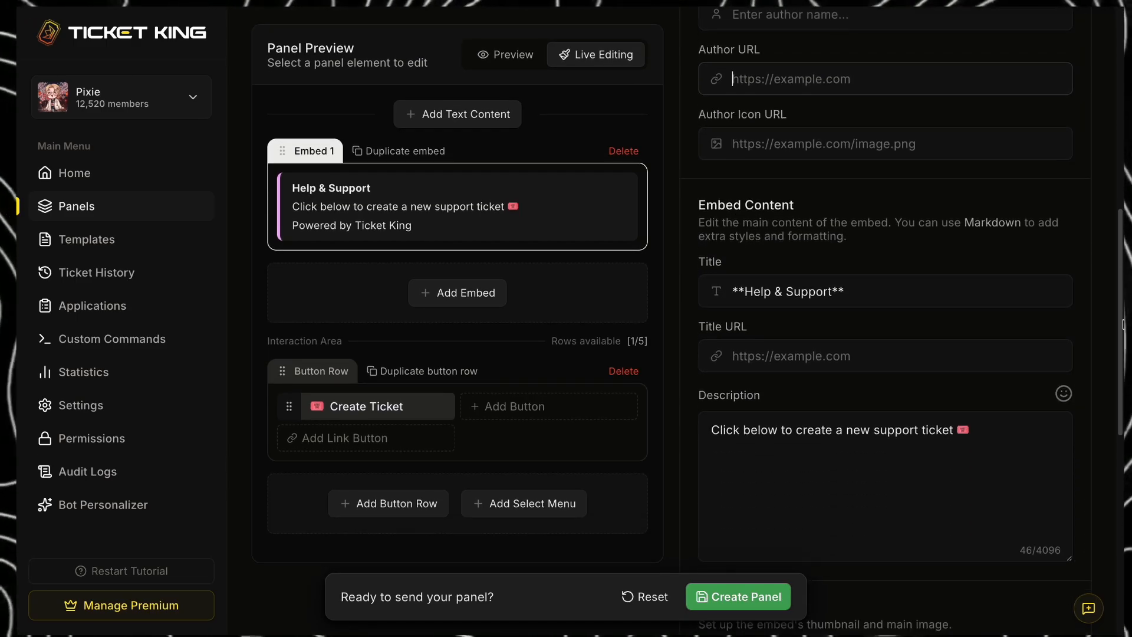
pyautogui.moveTo(851, 263); pyautogui.dragTo(732, 263)
pyautogui.press('BackSpace')
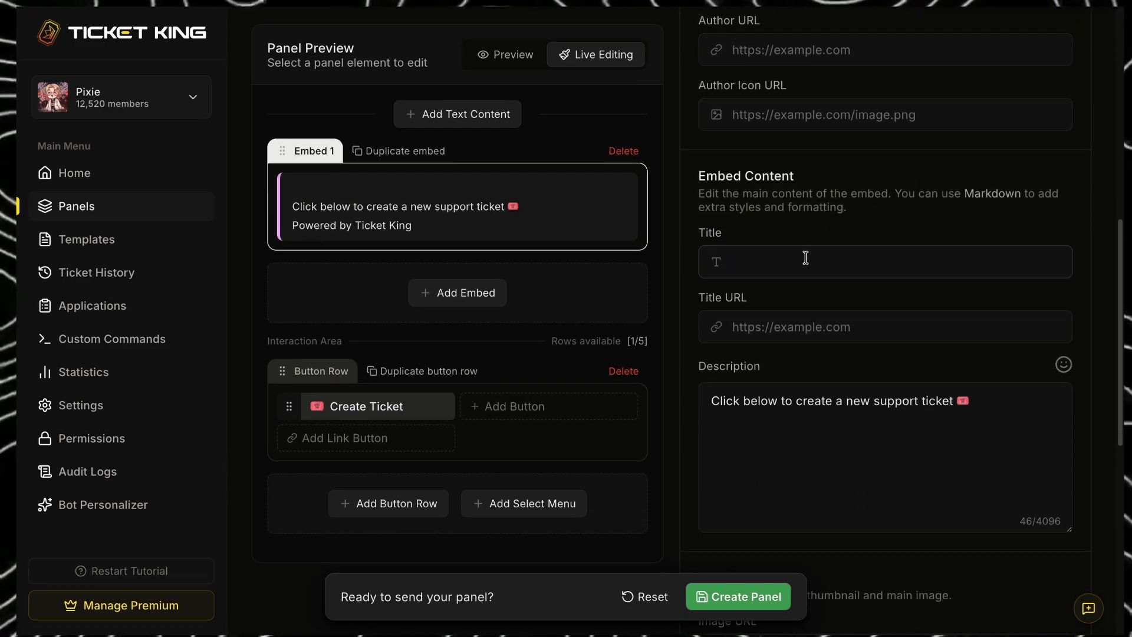
pyautogui.hotkey('ctrl', 'v')
# - Insert a blossom emoji enclosed in backticks at the start of the embed's "— Ticket —•" title
pyautogui.click(741, 262)
pyautogui.press('BackSpace')
pyautogui.write('``')
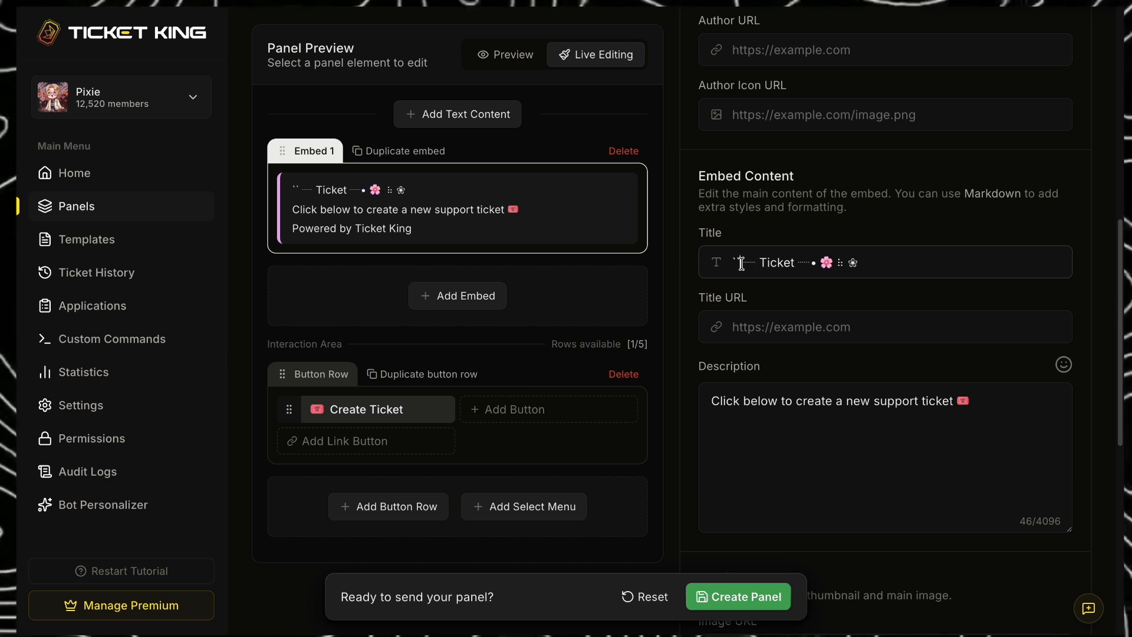
pyautogui.rightClick(749, 259)
pyautogui.click(798, 267)
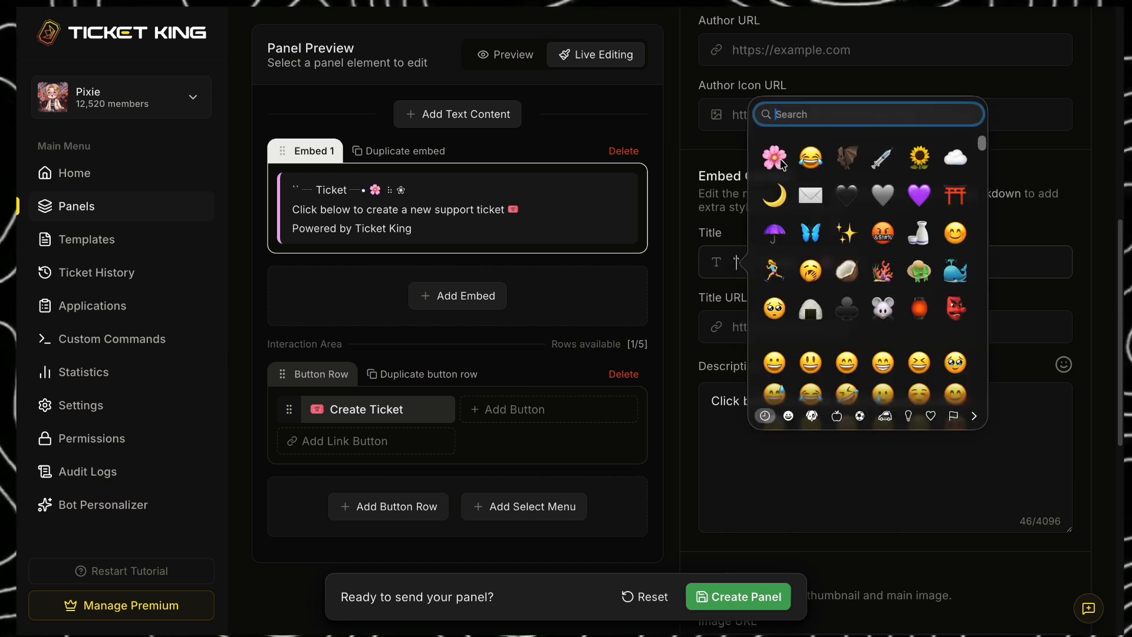
pyautogui.click(784, 165)
# - Replace the blossom after the title's bullet with a backtick-enclosed blossom emoji and make the word Ticket bold with Markdown asterisks
pyautogui.press('BackSpace')
pyautogui.write('``')
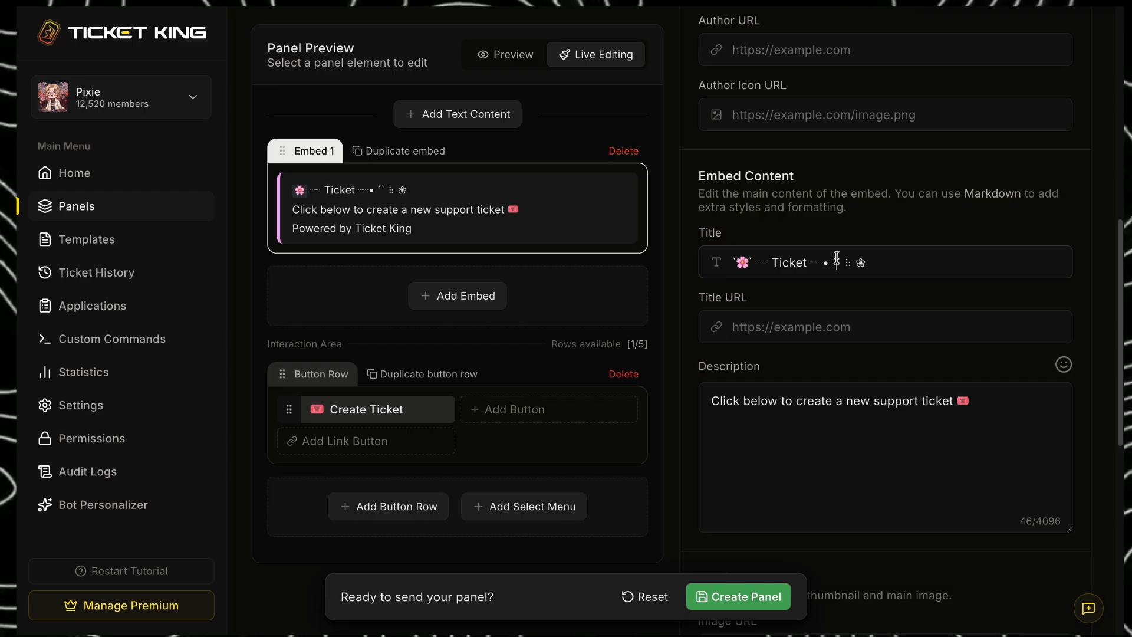
pyautogui.rightClick(842, 262)
pyautogui.click(870, 216)
pyautogui.click(872, 161)
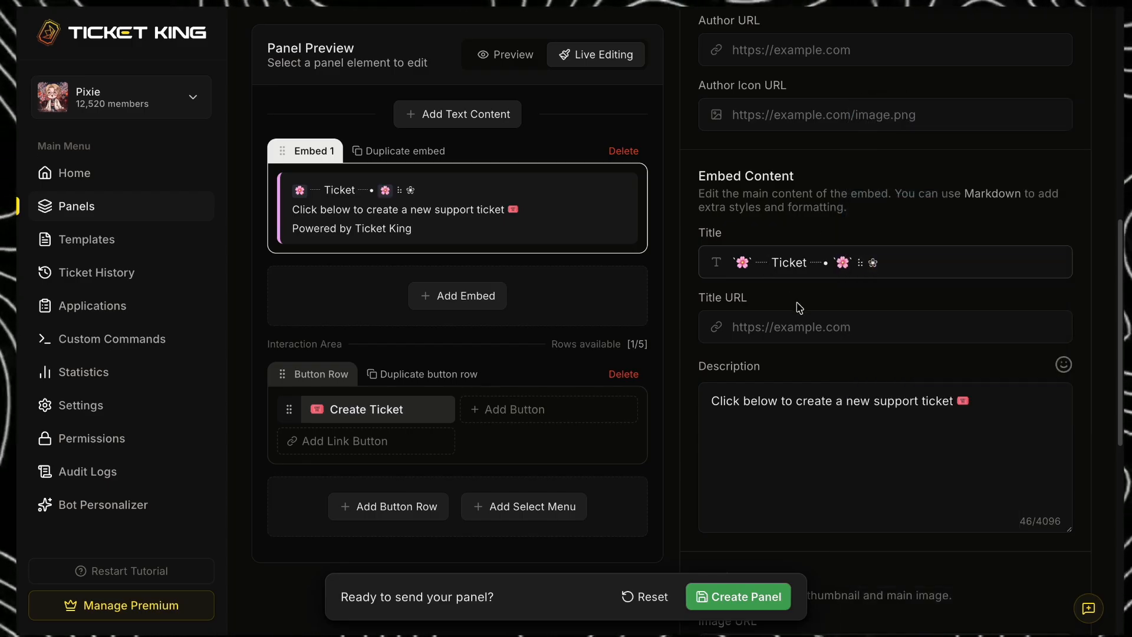
pyautogui.write('**')
pyautogui.write('**')
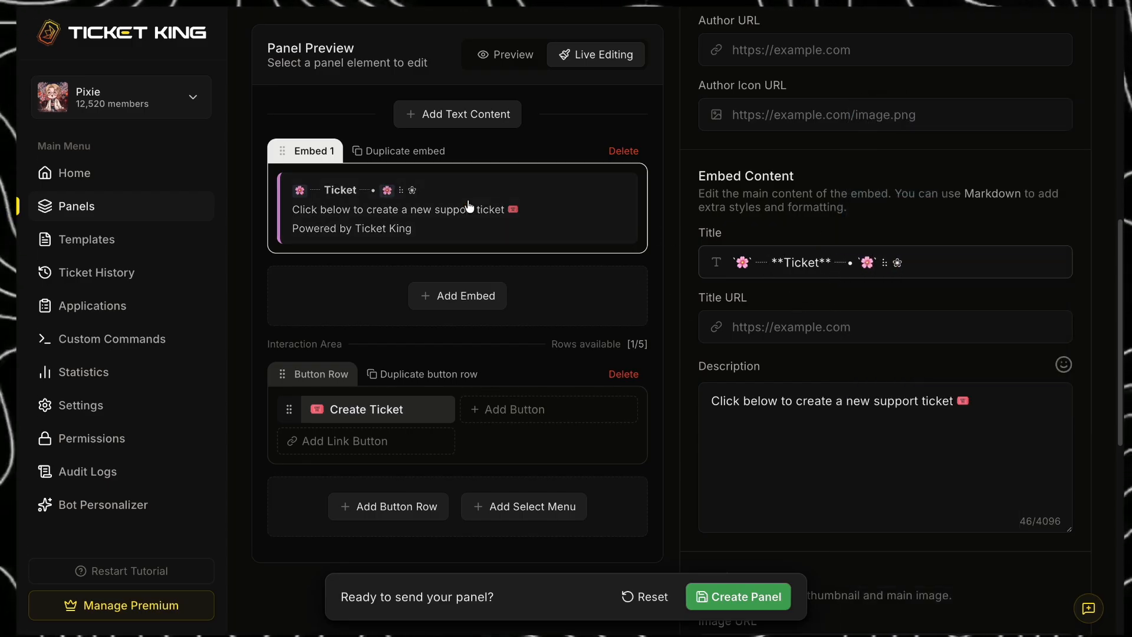
# - Replace the embed description with the pasted "Open for Help", "Do not spam" and staff availability lines, adding the cat emoji to the decorative last line
pyautogui.scroll(-1, 985, 391)
pyautogui.moveTo(984, 391); pyautogui.dragTo(709, 391)
pyautogui.press('BackSpace')
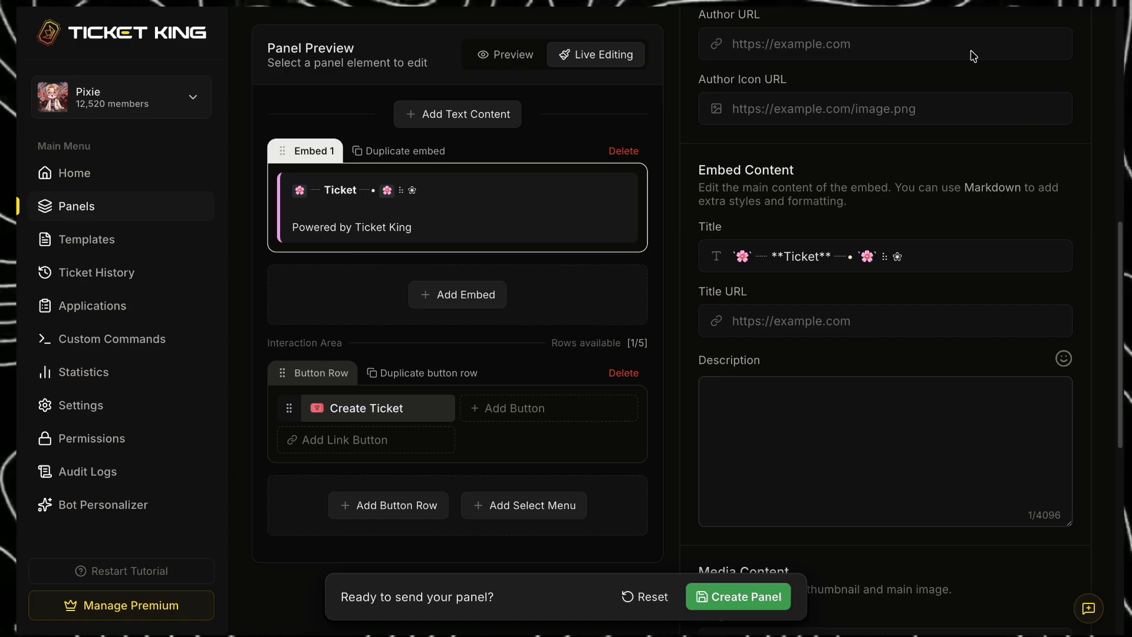
pyautogui.write('┈ Open for Help ┈ Do not spam ┈ Staff Availability ( 8:30 pm to 4:30 am Japanese standard time)  ❀ ⁝ `🌸` ┈┈┈ :Glitterricecakemochi~1: ┈┈┈• `🌸` ⁝ ❀')
pyautogui.moveTo(786, 485); pyautogui.dragTo(927, 485)
pyautogui.press('BackSpace')
pyautogui.click(1063, 358)
pyautogui.click(1071, 134)
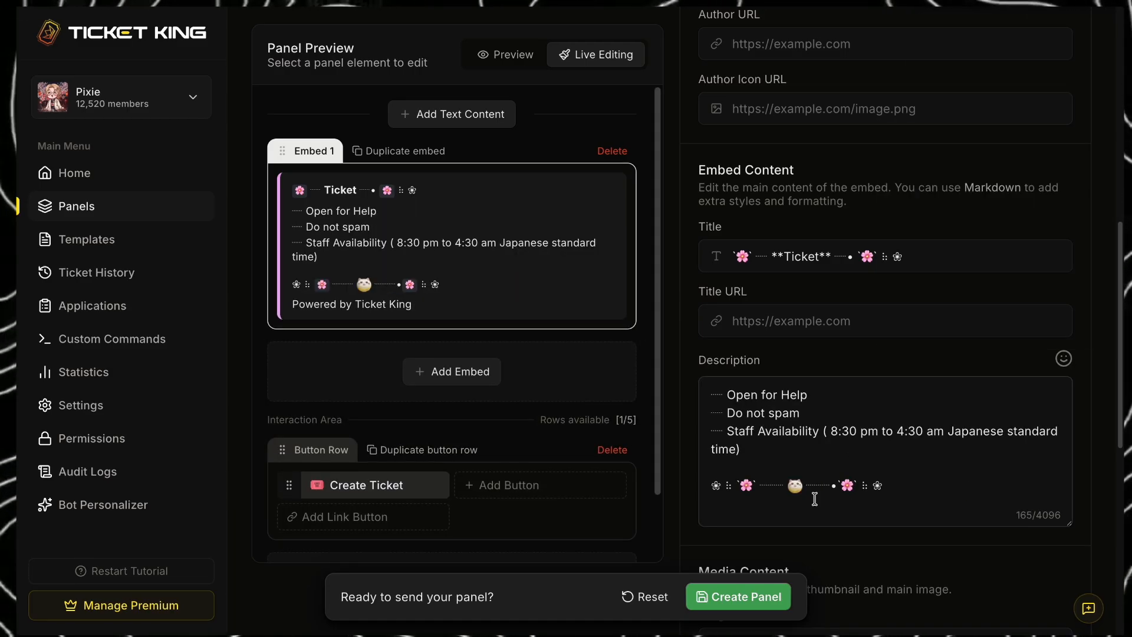
# - Copy the pink dripping divider image's link from Discord and paste it as the embed's image URL
pyautogui.scroll(-1, 899, 506)
pyautogui.scroll(-5, 898, 506)
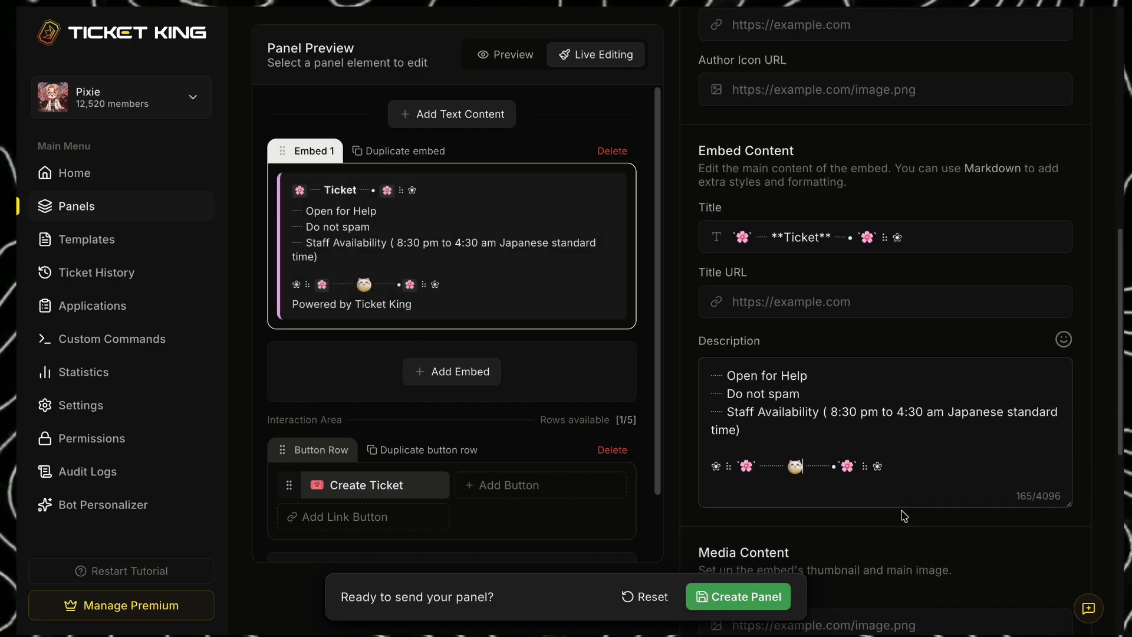
pyautogui.hotkey('ctrl', 'Tab')
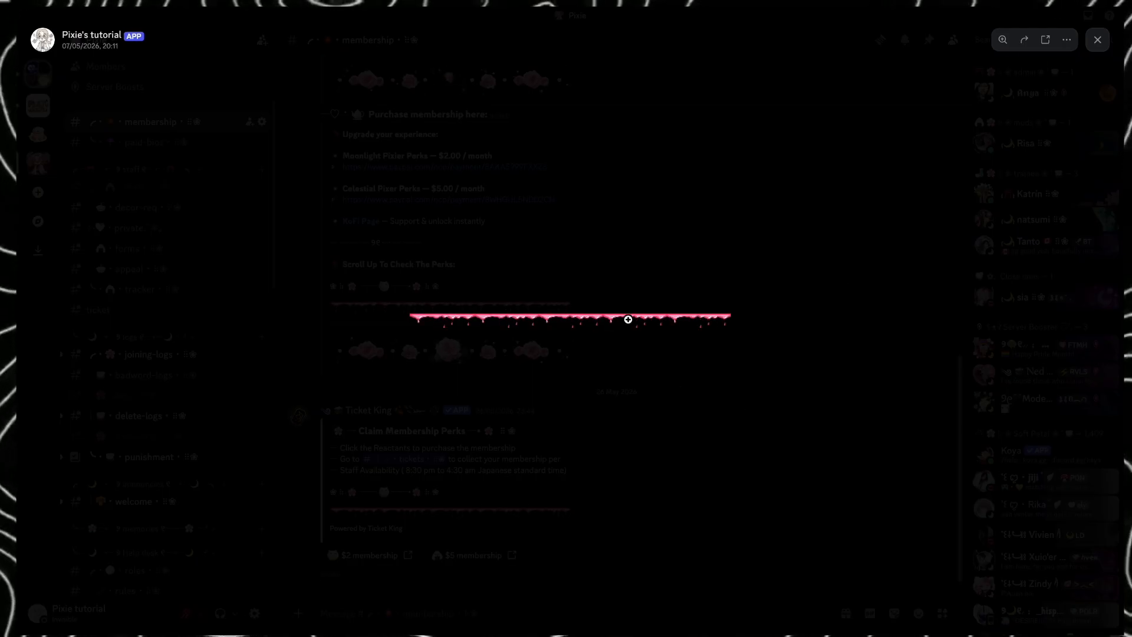
pyautogui.rightClick(628, 318)
pyautogui.click(682, 383)
pyautogui.click(568, 2)
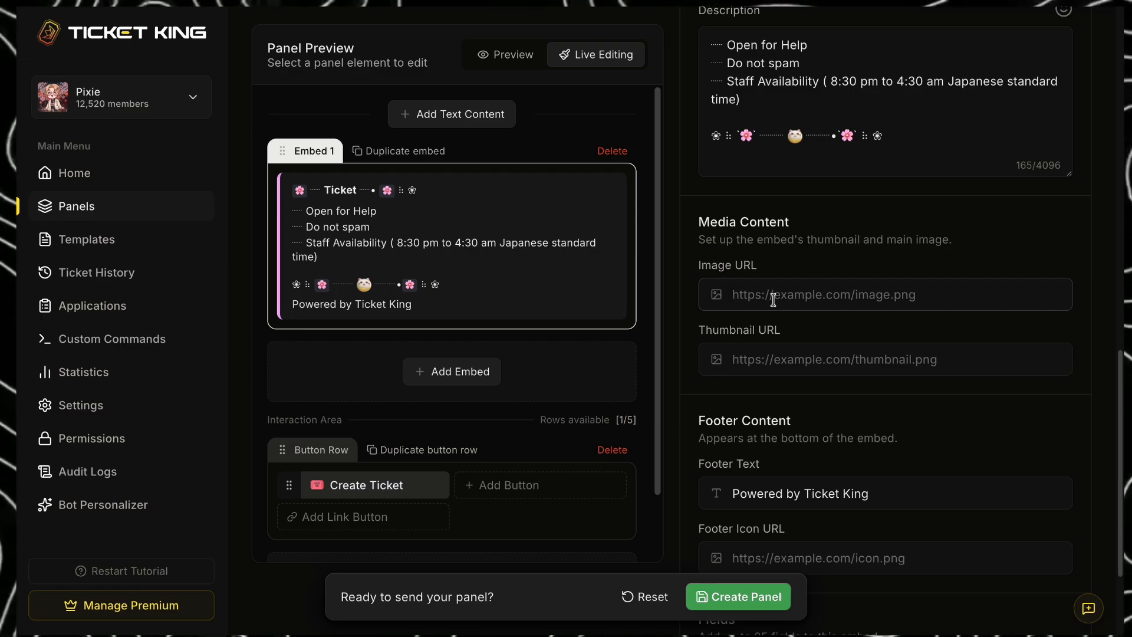
pyautogui.hotkey('ctrl', 'v')
# - Copy the cherry blossom image's address from Tumblr and paste it as the embed's thumbnail URL, ending it in .png
pyautogui.hotkey('ctrl', 'Tab')
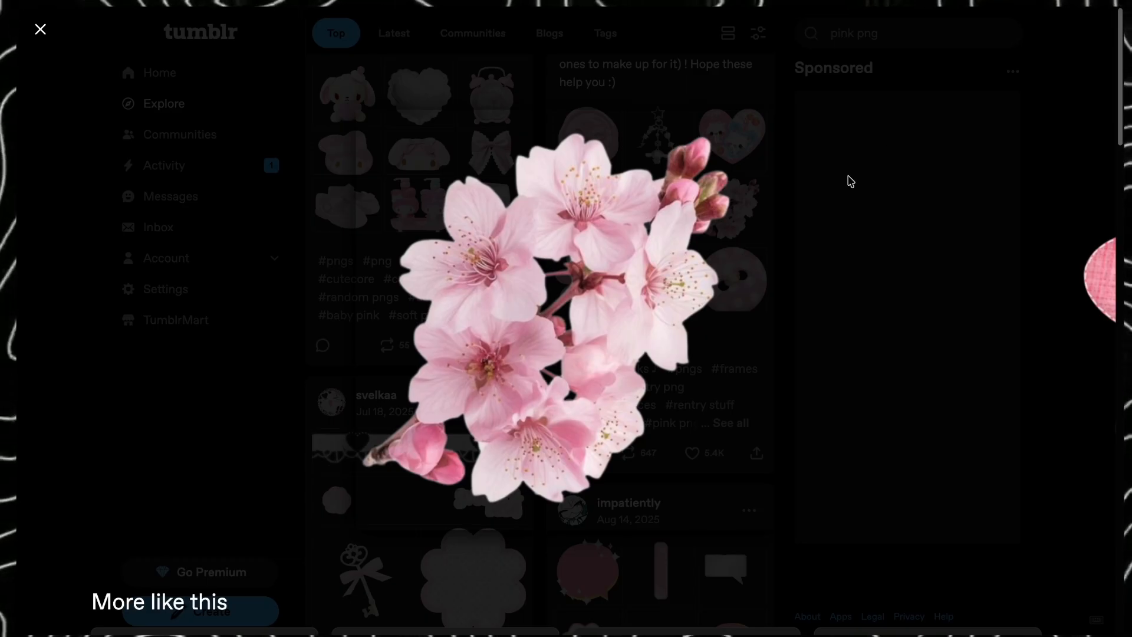
pyautogui.rightClick(595, 284)
pyautogui.click(649, 348)
pyautogui.hotkey('ctrl', 'Tab')
pyautogui.click(807, 350)
pyautogui.hotkey('ctrl', 'v')
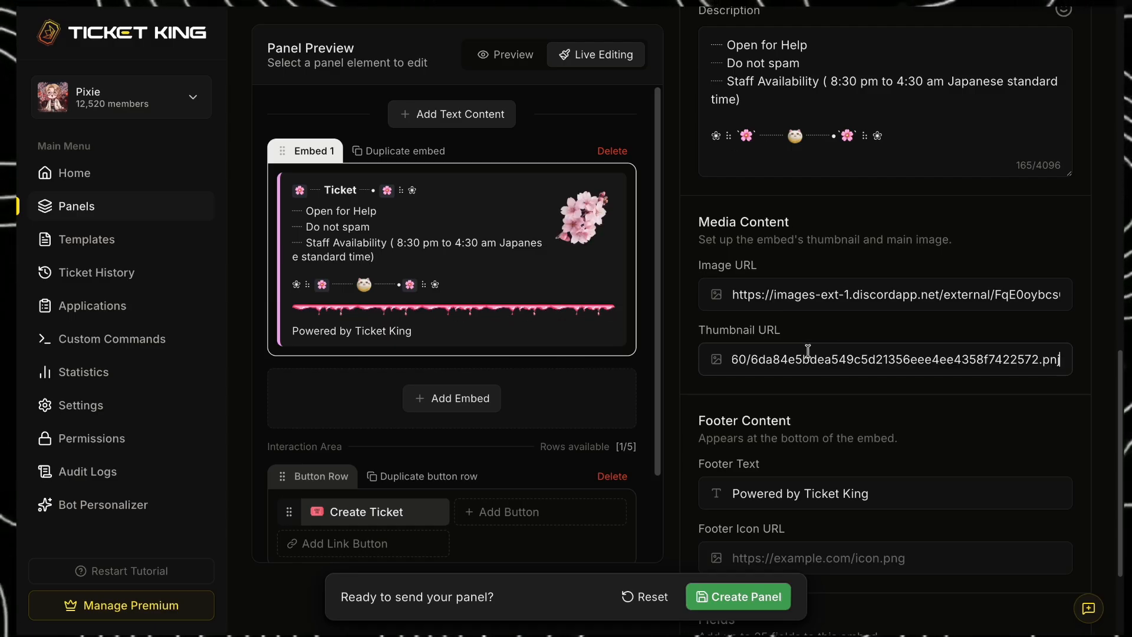
pyautogui.press('BackSpace')
pyautogui.write('g')
pyautogui.click(1087, 337)
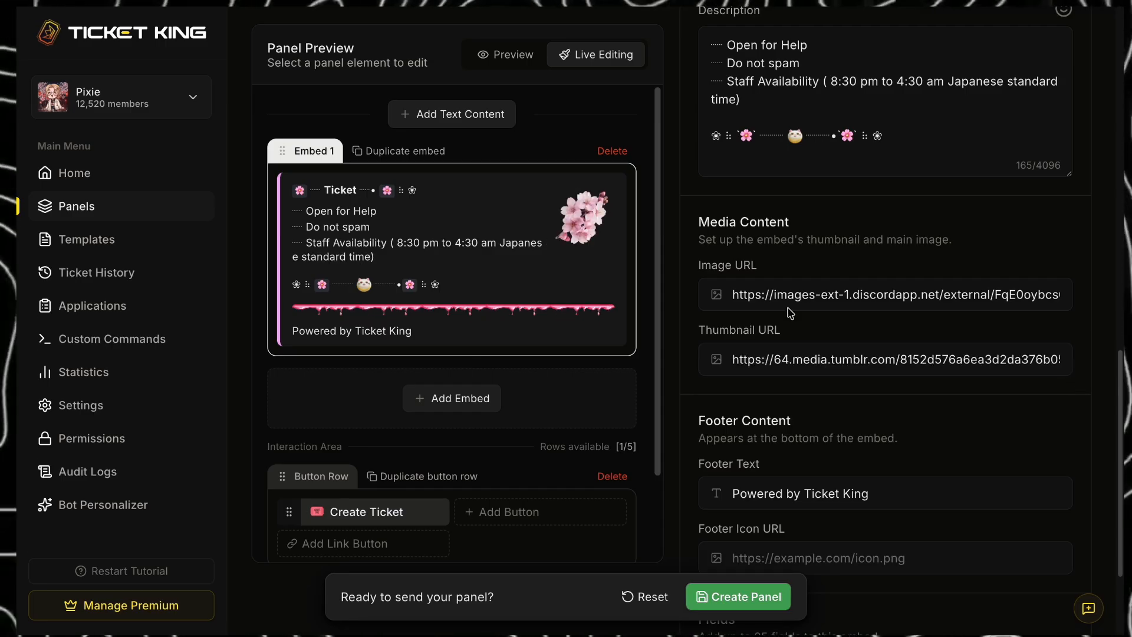
# - Clear the embed's footer text and select the Create Ticket button for editing
pyautogui.scroll(-3, 943, 448)
pyautogui.tripleClick(803, 339)
pyautogui.press('BackSpace')
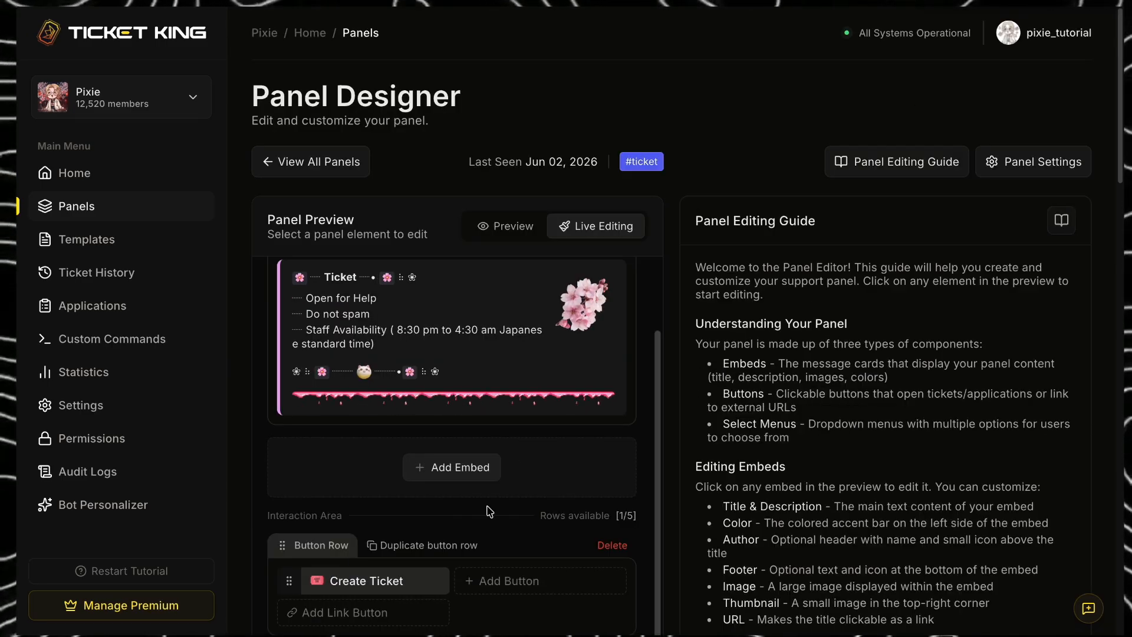
pyautogui.click(402, 592)
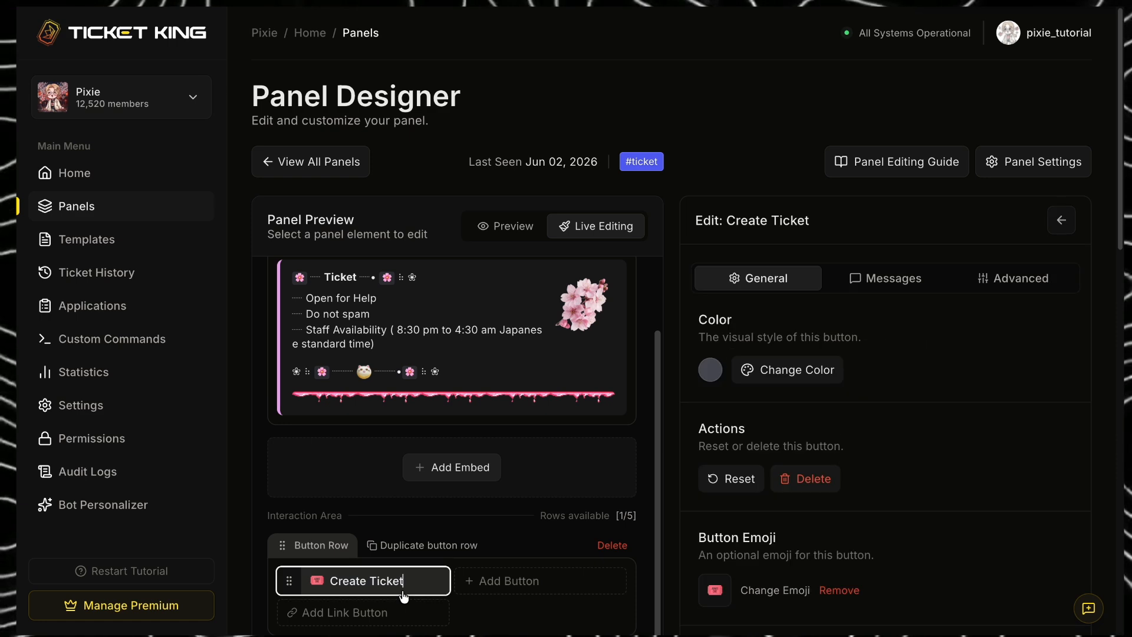
# - Try red as the Create Ticket button's color and set it back to gray
pyautogui.scroll(-1, 855, 417)
pyautogui.click(797, 281)
pyautogui.click(786, 316)
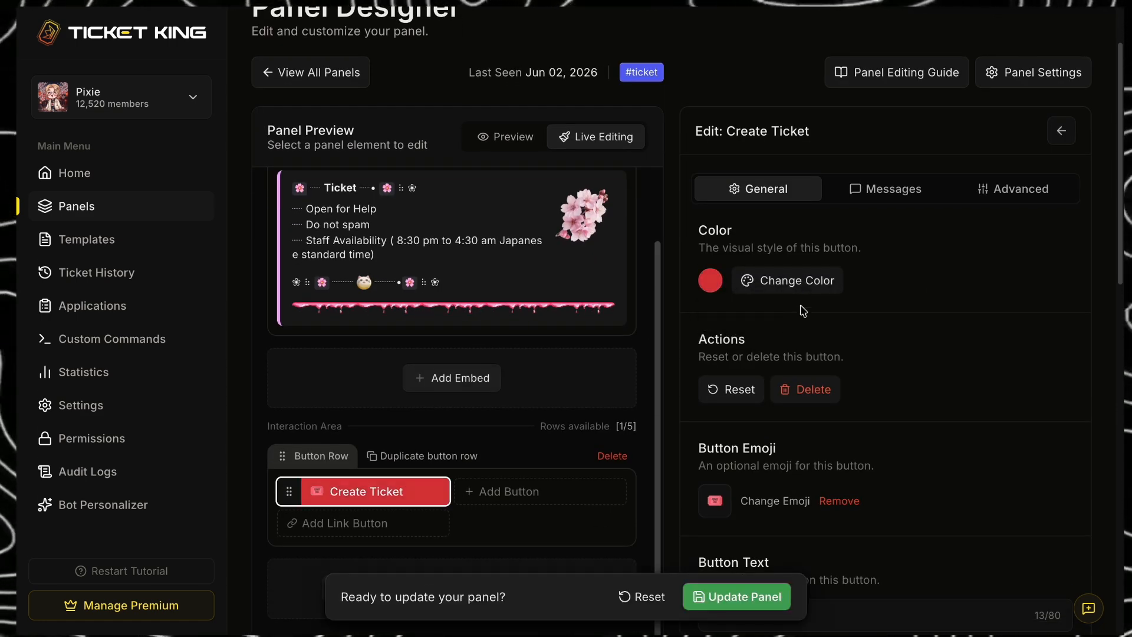
pyautogui.click(816, 281)
pyautogui.click(738, 315)
# - Change the Create Ticket button's emoji to the white cat and its text to "Query"
pyautogui.scroll(-1, 976, 352)
pyautogui.click(715, 292)
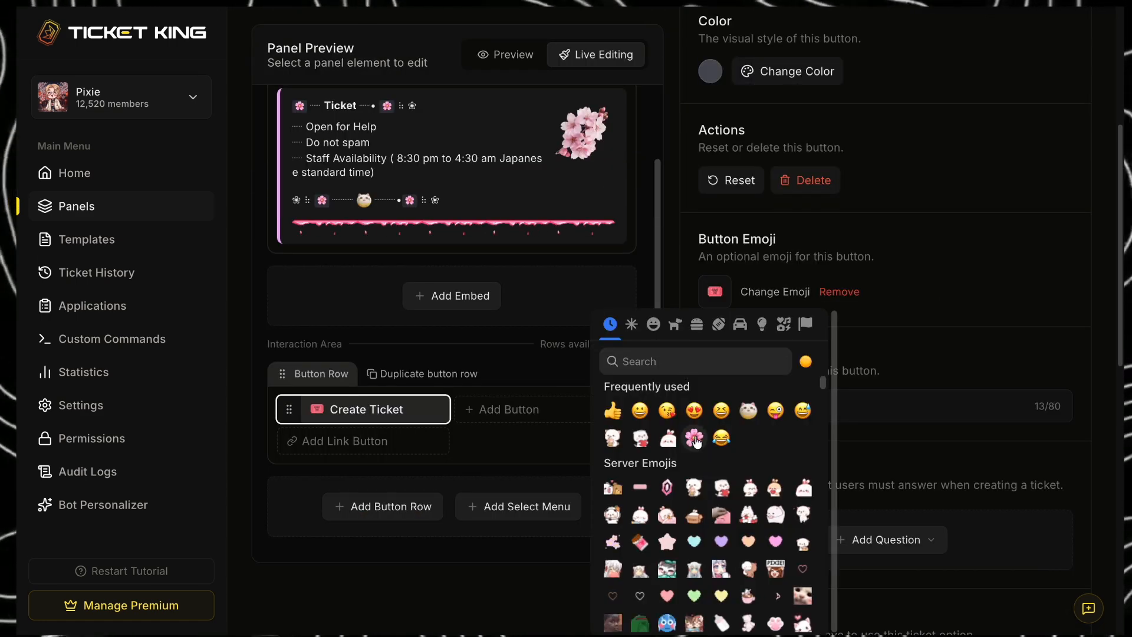
pyautogui.click(747, 411)
pyautogui.click(792, 292)
pyautogui.click(920, 267)
pyautogui.moveTo(840, 399); pyautogui.dragTo(706, 405)
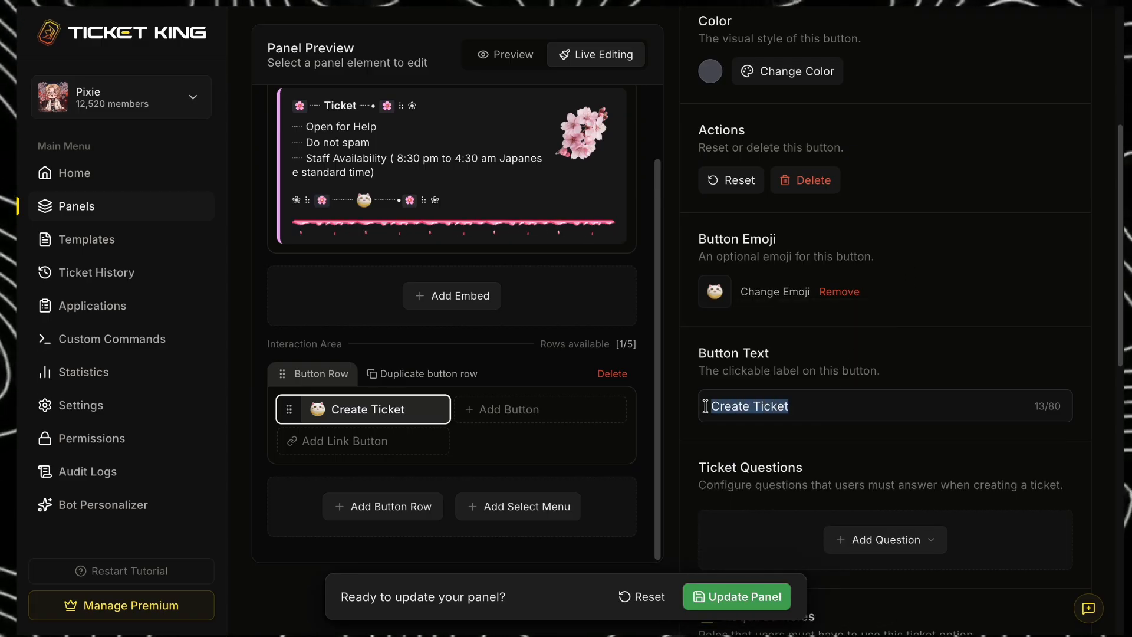
pyautogui.write('Query')
# - Add a Text Input question "What is your query?" to the Query button and make it required
pyautogui.scroll(-3, 1020, 329)
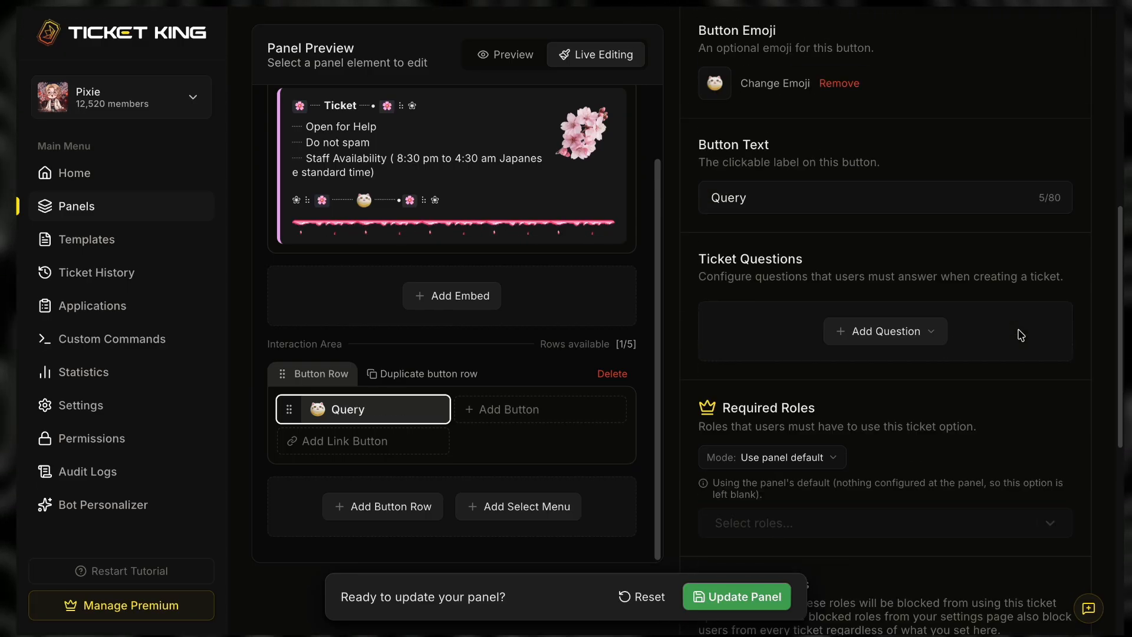
pyautogui.click(855, 331)
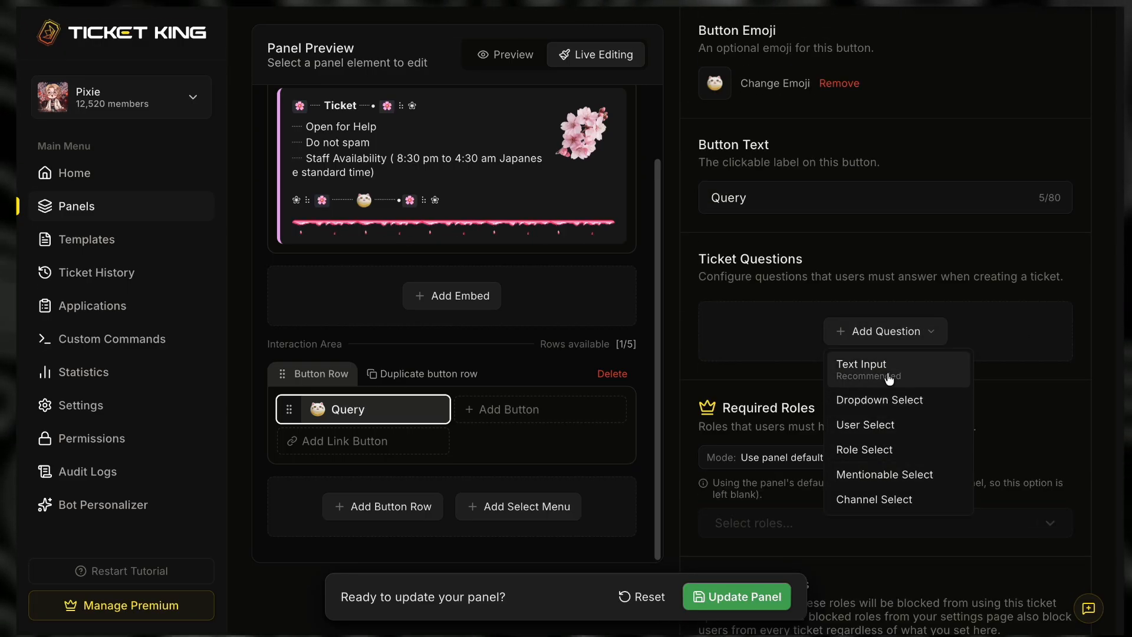
pyautogui.click(862, 366)
pyautogui.write('What is your query?')
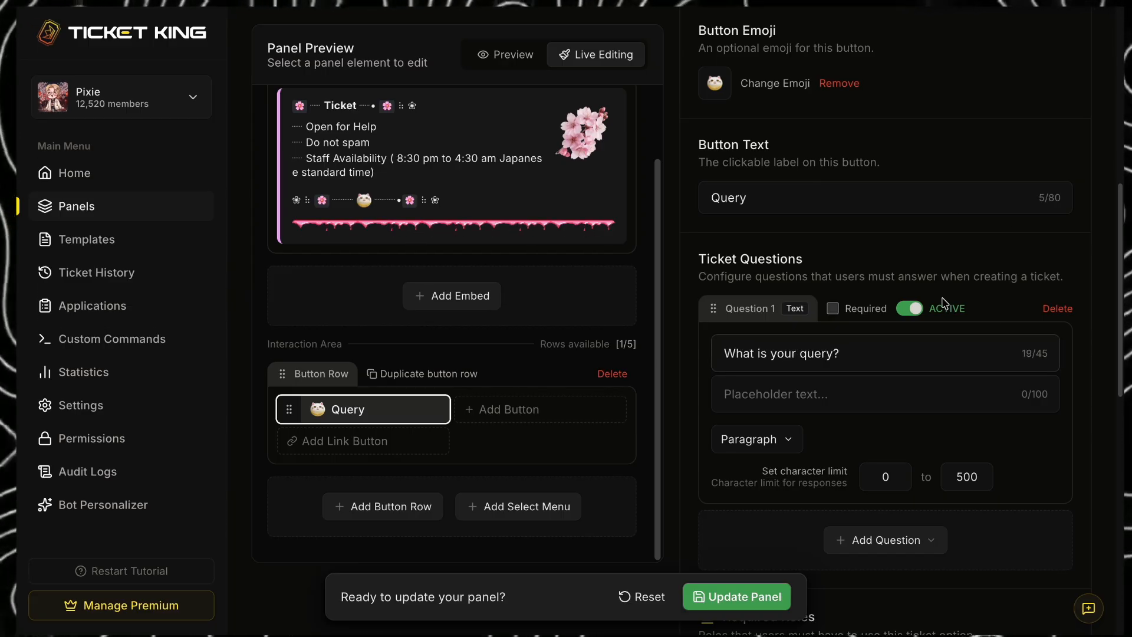
pyautogui.click(832, 309)
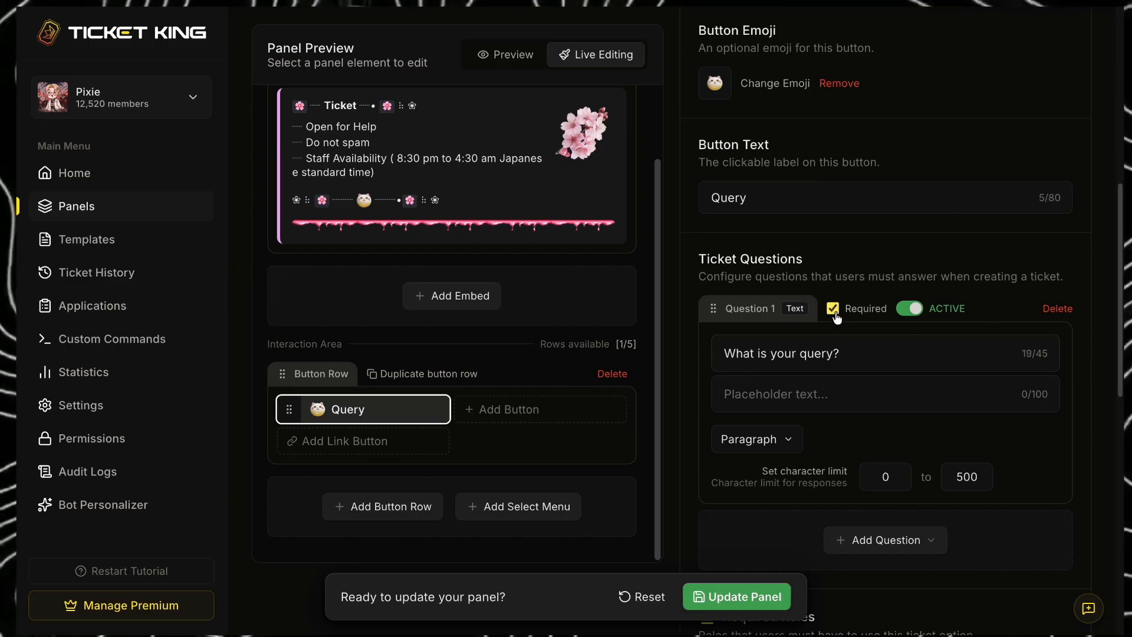
# - Give the question the placeholder "Write it in detailed manner", in Paragraph style, with a maximum of 1000 characters
pyautogui.click(788, 440)
pyautogui.click(779, 387)
pyautogui.click(830, 395)
pyautogui.write('Write it in detailed manner')
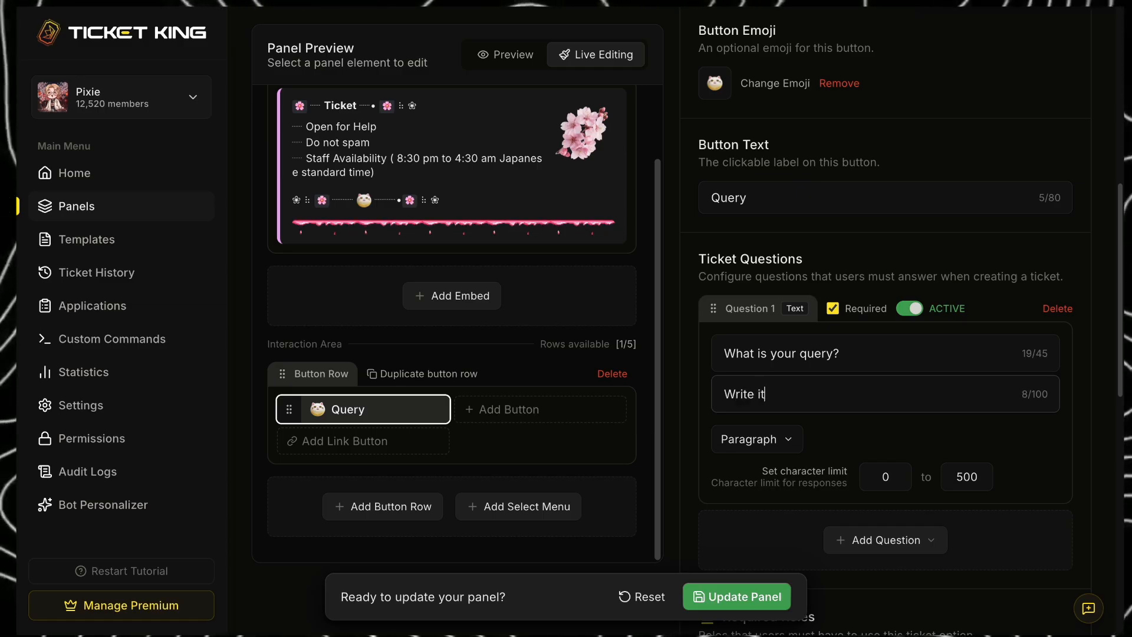
pyautogui.doubleClick(977, 477)
pyautogui.write('1000')
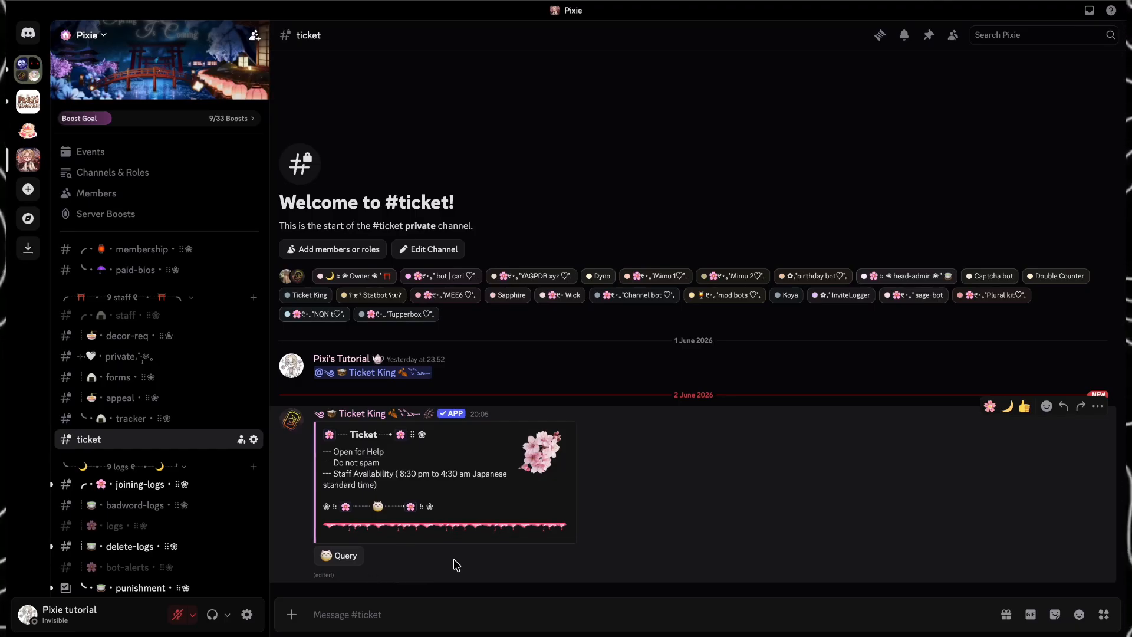
# - In Discord's #ticket channel, open the Query button's form and enter the test answer "asdasdadasdas"
pyautogui.click(333, 555)
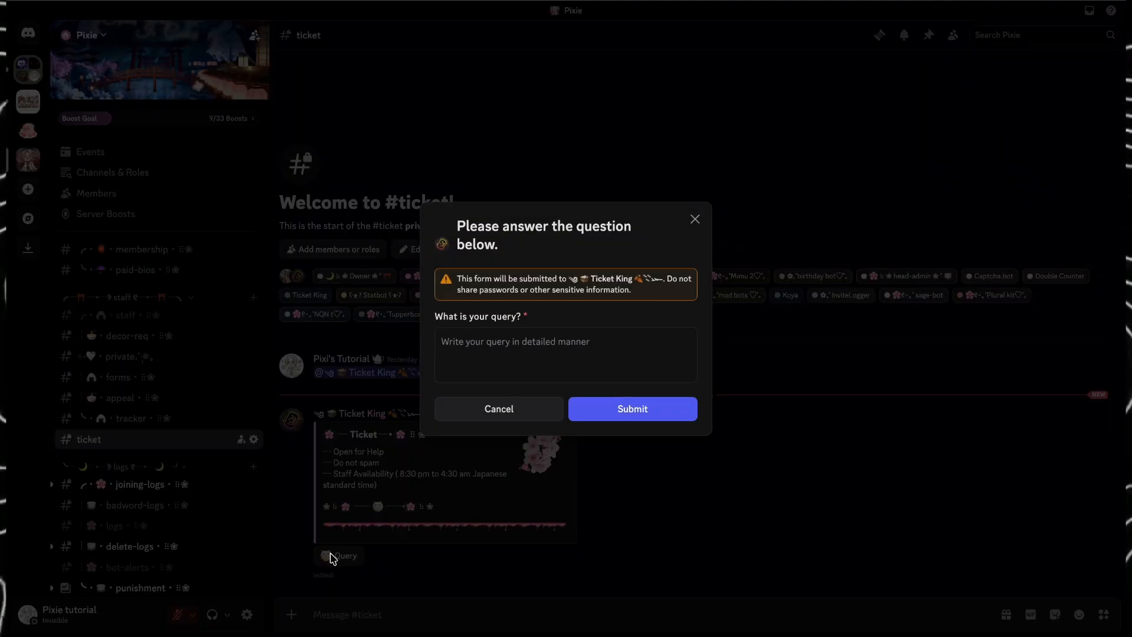
pyautogui.click(486, 355)
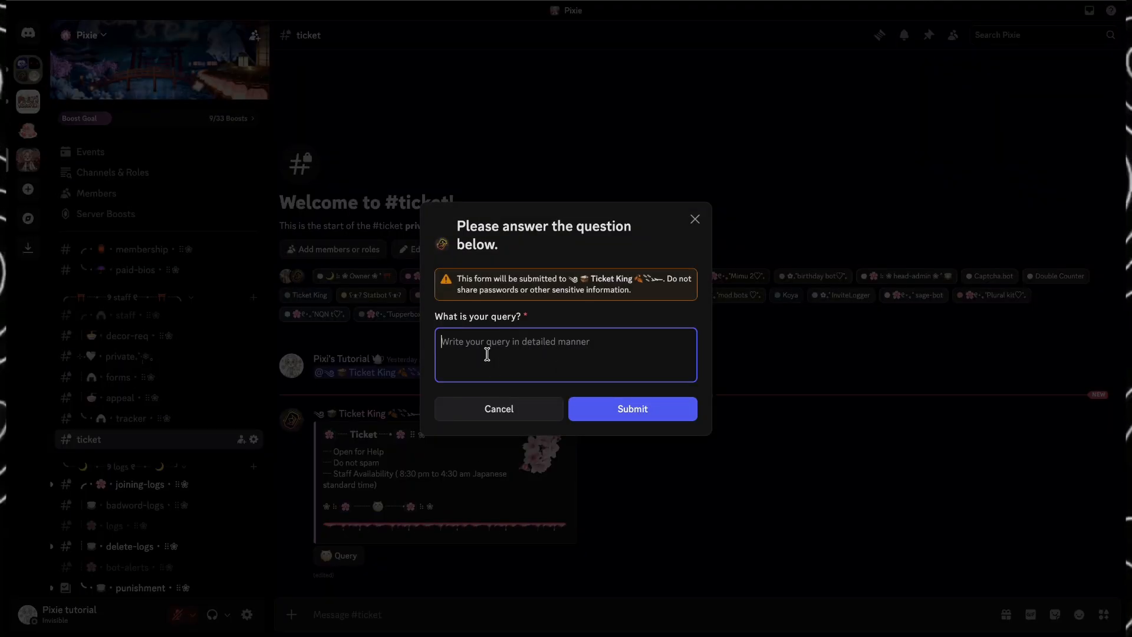
pyautogui.write('asdasdadasdas')
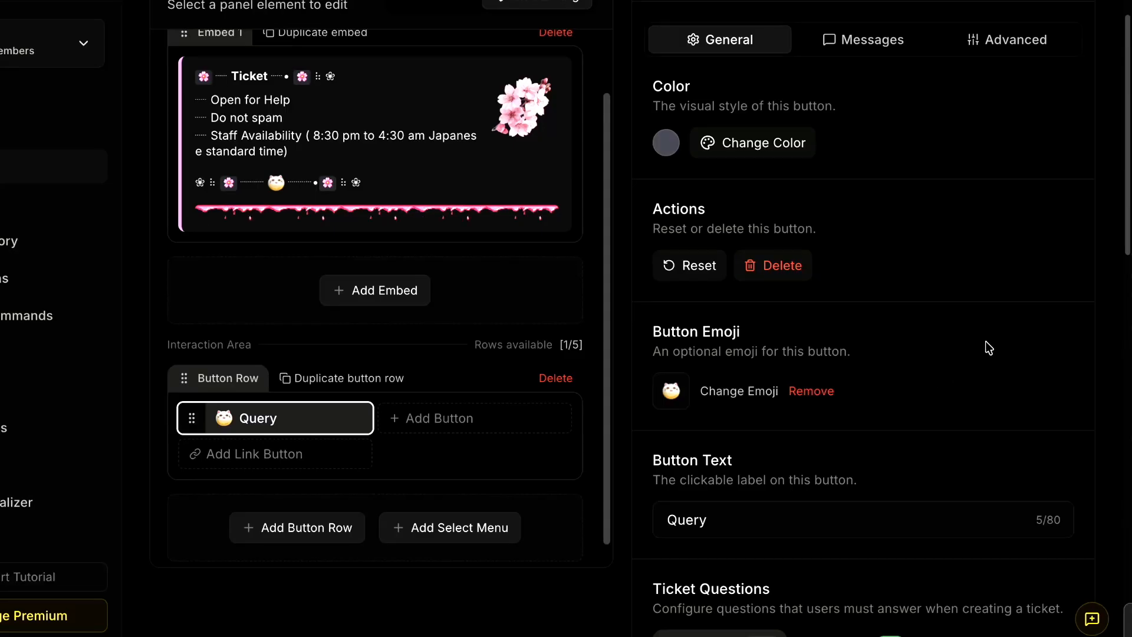
# - Add a second button beside Query in the button row, label it "Giveaways" and give it the pink blossom emoji
pyautogui.scroll(-5, 947, 279)
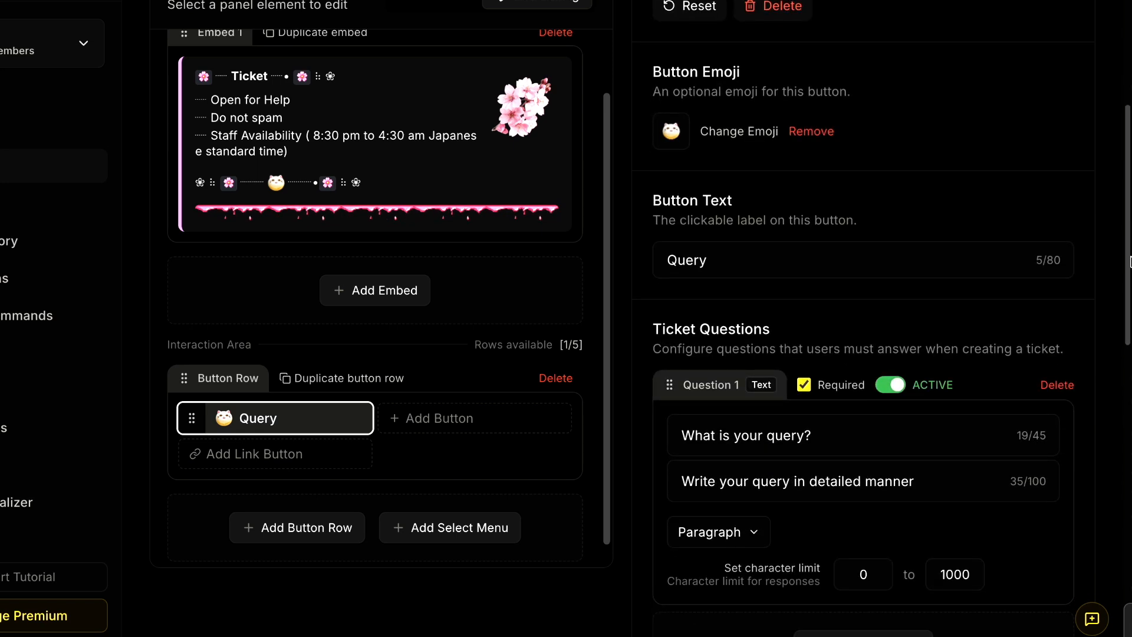
pyautogui.scroll(1, 947, 280)
pyautogui.click(414, 426)
pyautogui.moveTo(540, 419); pyautogui.dragTo(439, 422)
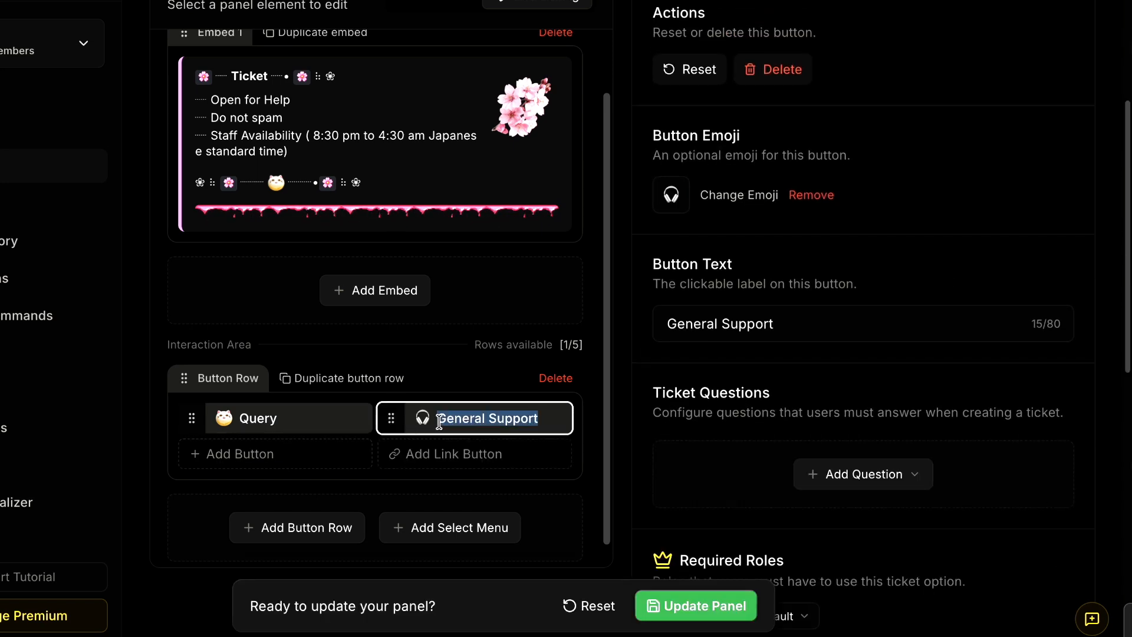
pyautogui.write('G')
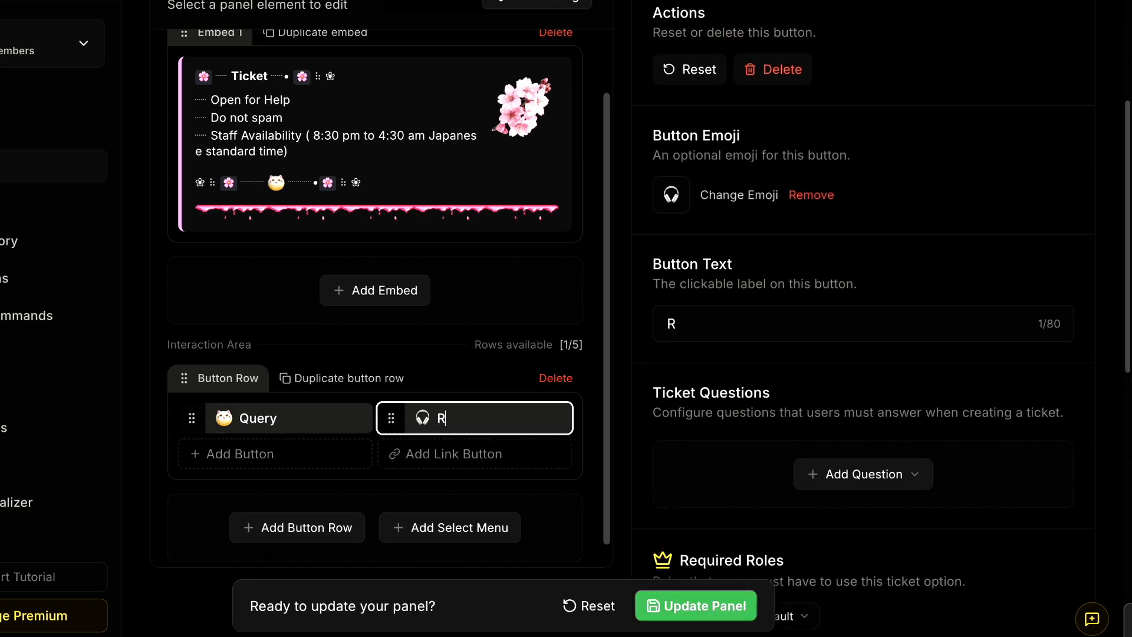
pyautogui.write('iveaways')
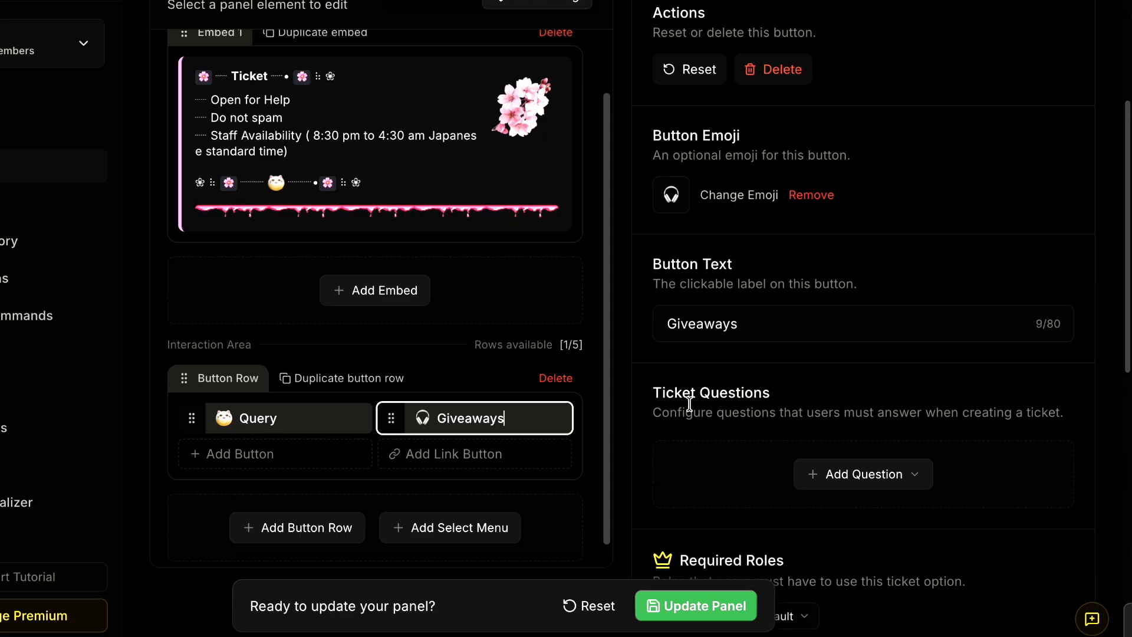
pyautogui.click(721, 195)
pyautogui.click(722, 348)
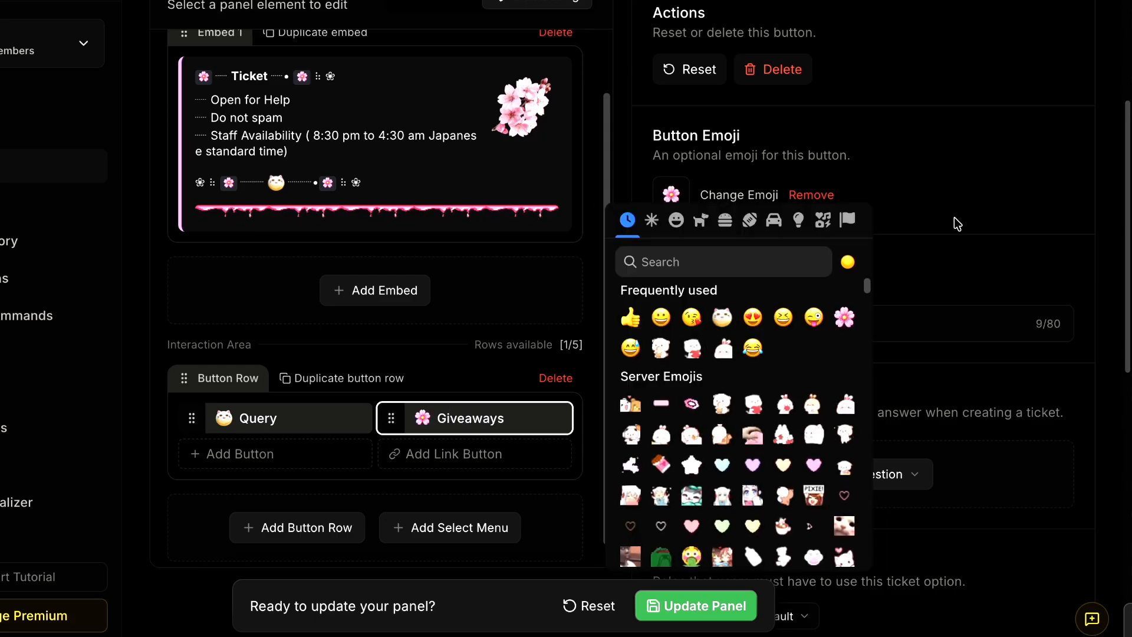
pyautogui.click(955, 223)
# - Add a Dropdown Select question to the Giveaways button asking "Which rewards do you want?"
pyautogui.scroll(-1, 955, 260)
pyautogui.scroll(-2, 825, 383)
pyautogui.click(865, 315)
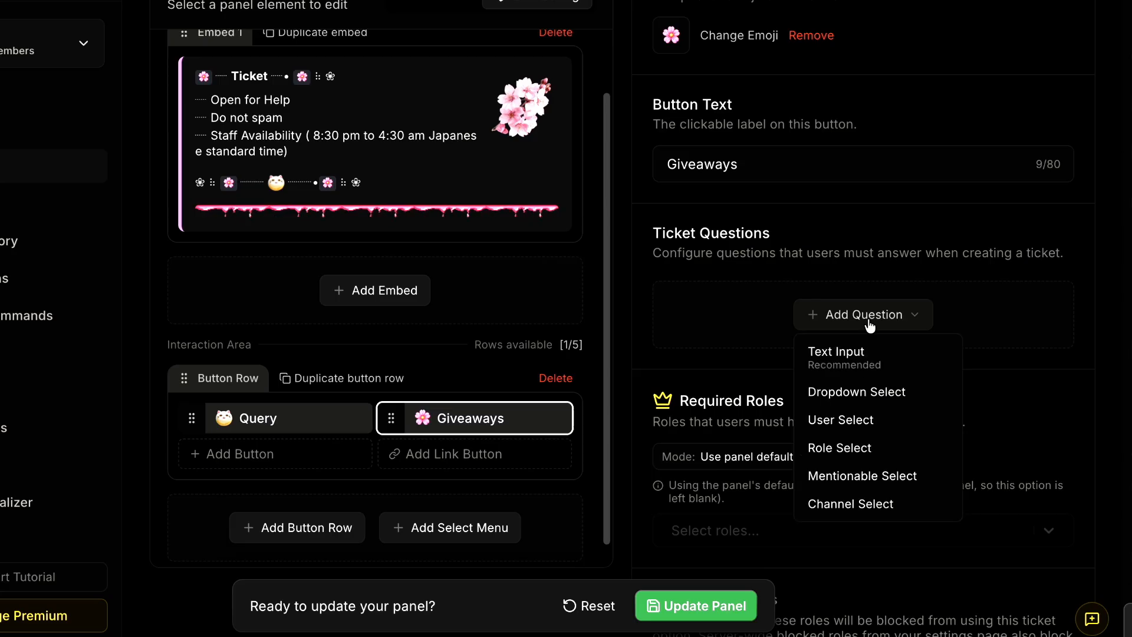
pyautogui.click(861, 392)
pyautogui.scroll(-2, 841, 342)
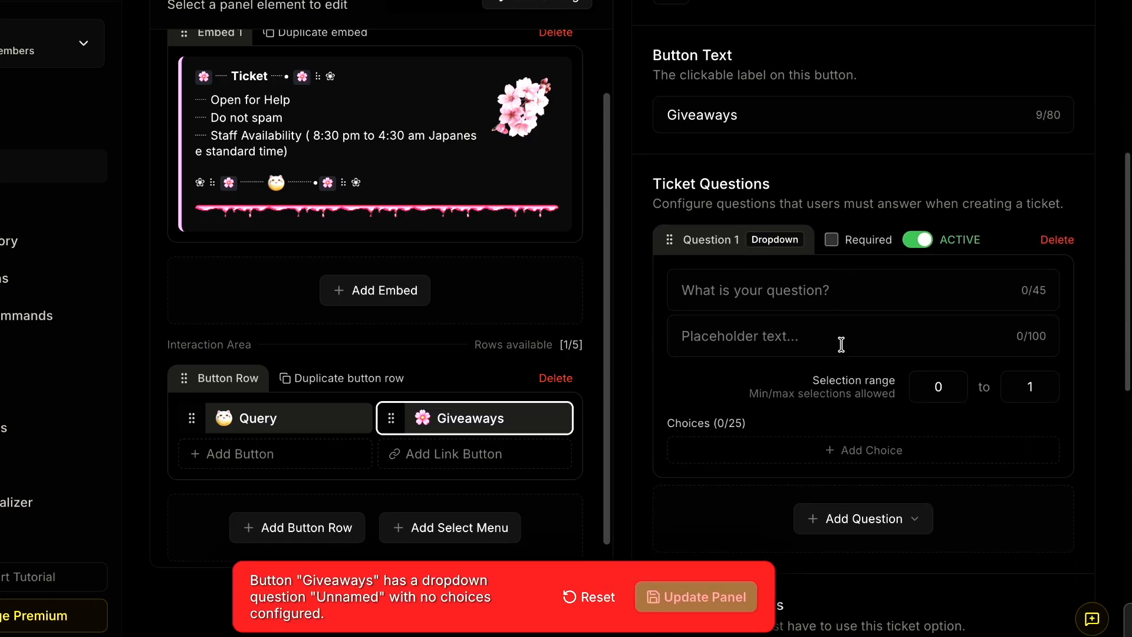
pyautogui.click(1036, 241)
pyautogui.write('Which rew')
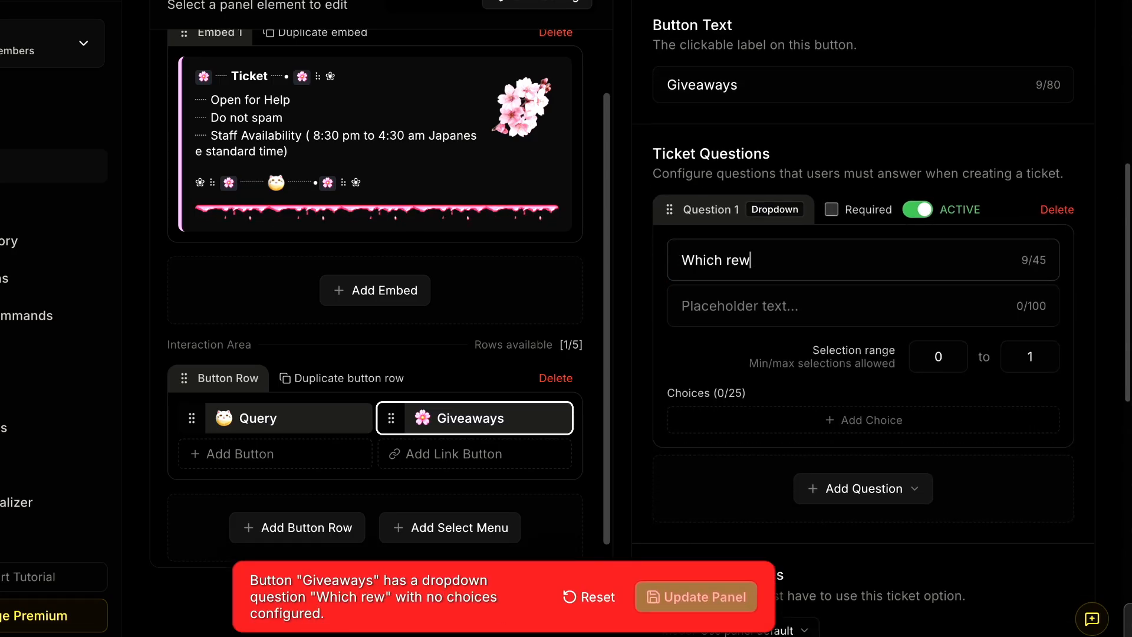
pyautogui.write('ards do you want')
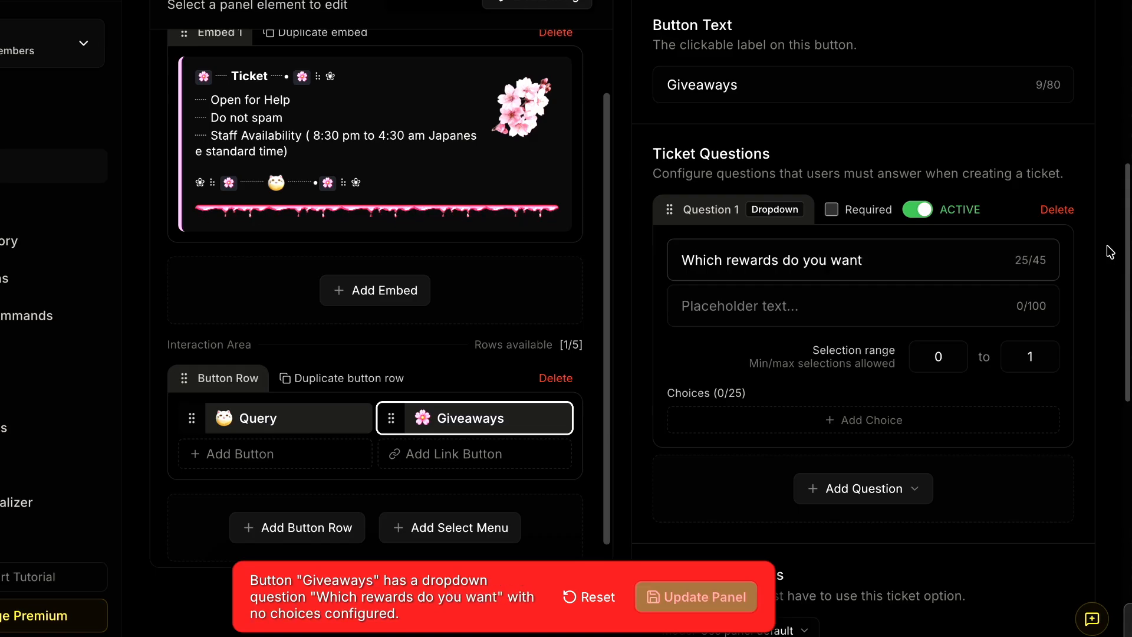
pyautogui.write('?')
# - Add a first choice to the dropdown question, with the white star emoji and the label "Boost reward"
pyautogui.click(885, 419)
pyautogui.click(698, 424)
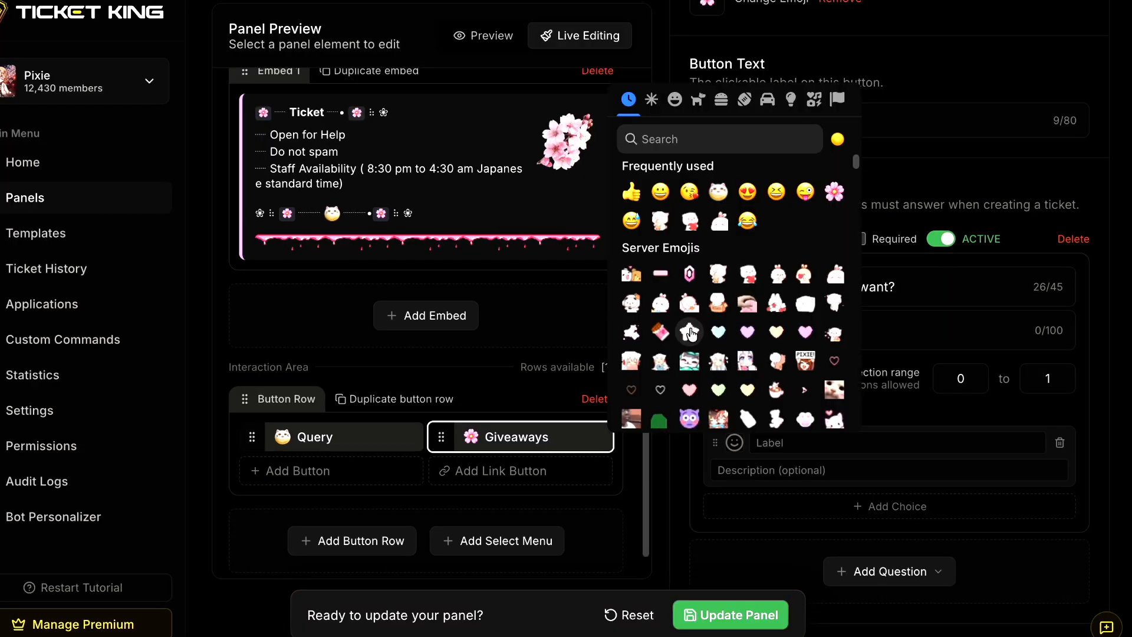
pyautogui.click(690, 332)
pyautogui.click(816, 441)
pyautogui.write('Boost rewa')
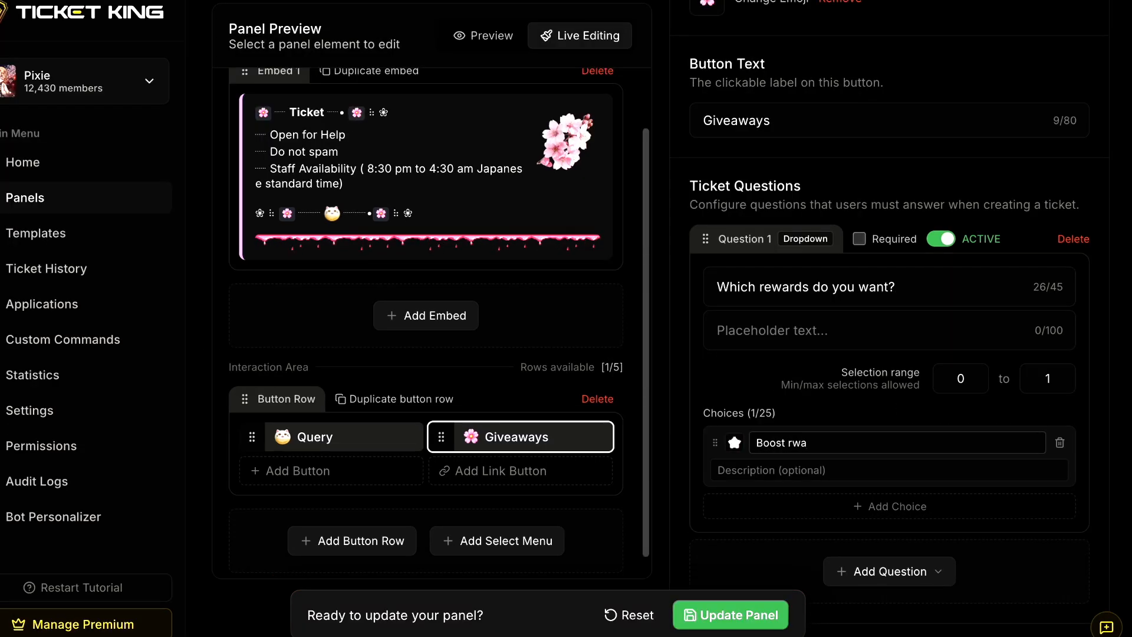
pyautogui.press('BackSpace')
pyautogui.press('BackSpace')
pyautogui.write('eward')
# - Add a second choice "membership reward" with the light-blue heart emoji, then make the question required and update the panel
pyautogui.click(734, 507)
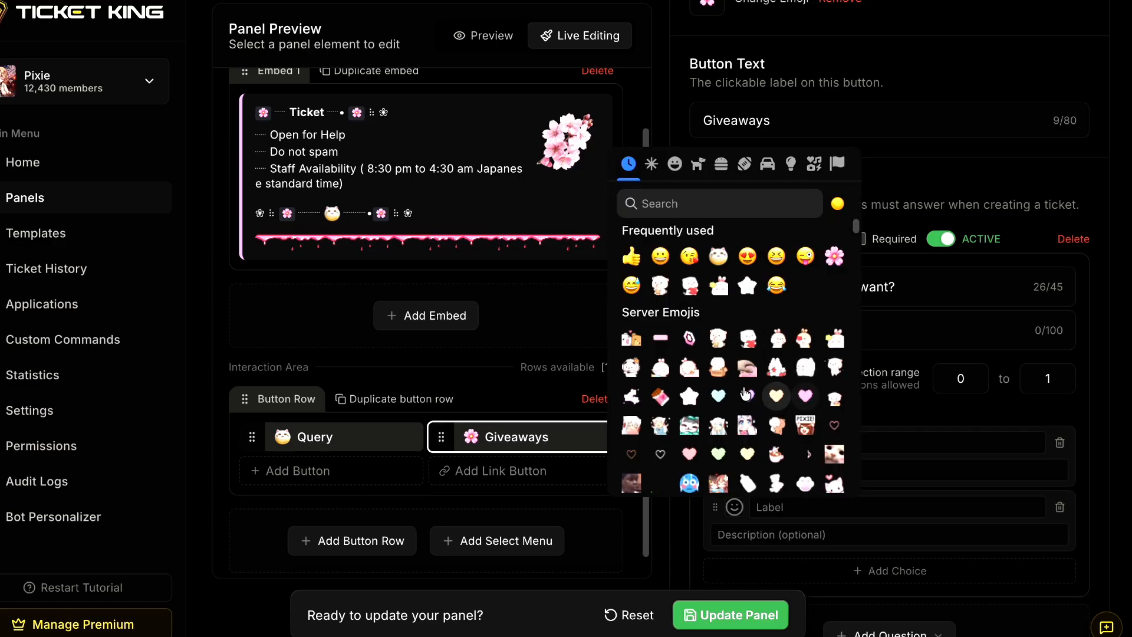
pyautogui.click(718, 396)
pyautogui.click(841, 507)
pyautogui.scroll(-2, 1114, 421)
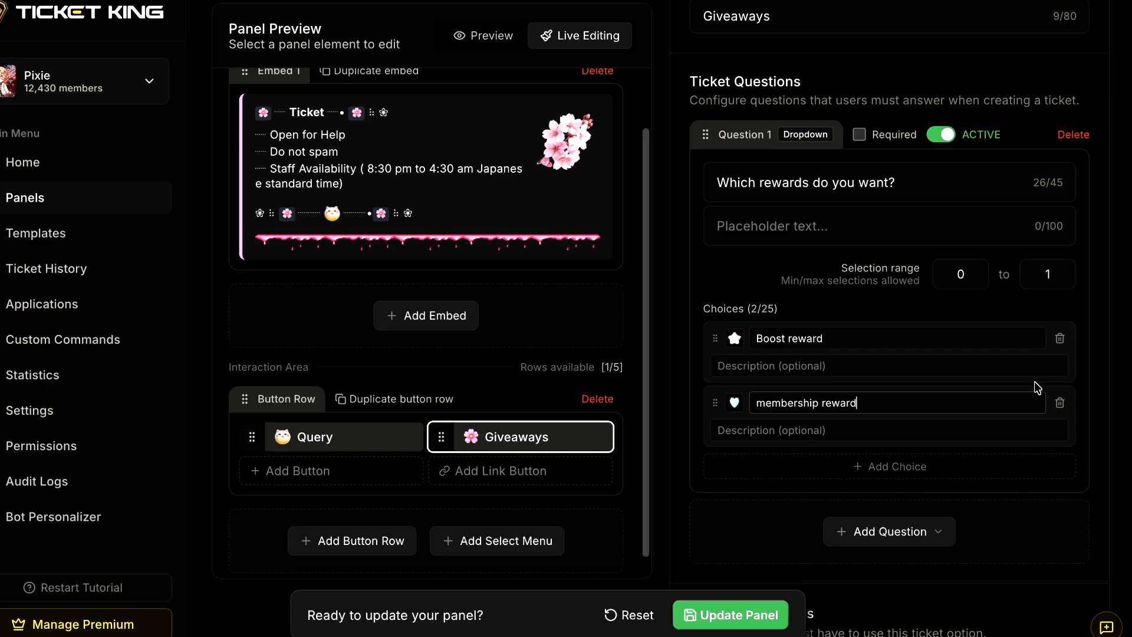
pyautogui.click(862, 140)
pyautogui.click(778, 616)
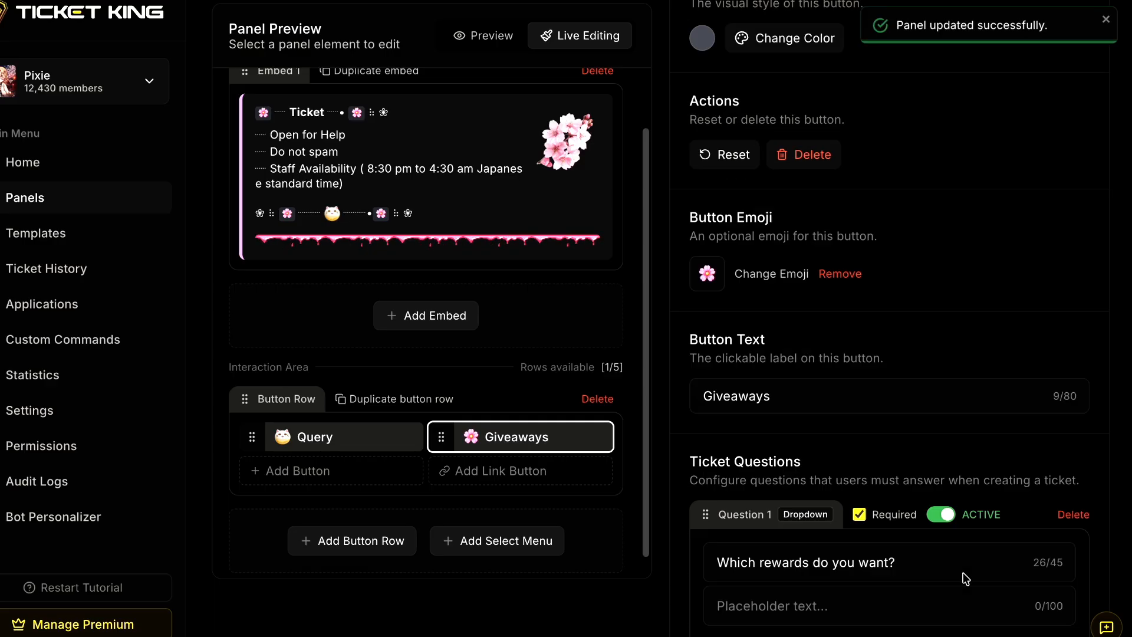
# - In Discord's #ticket channel, test the Giveaways form by selecting "Boost reward", then cancel it
pyautogui.hotkey('alt', 'Tab')
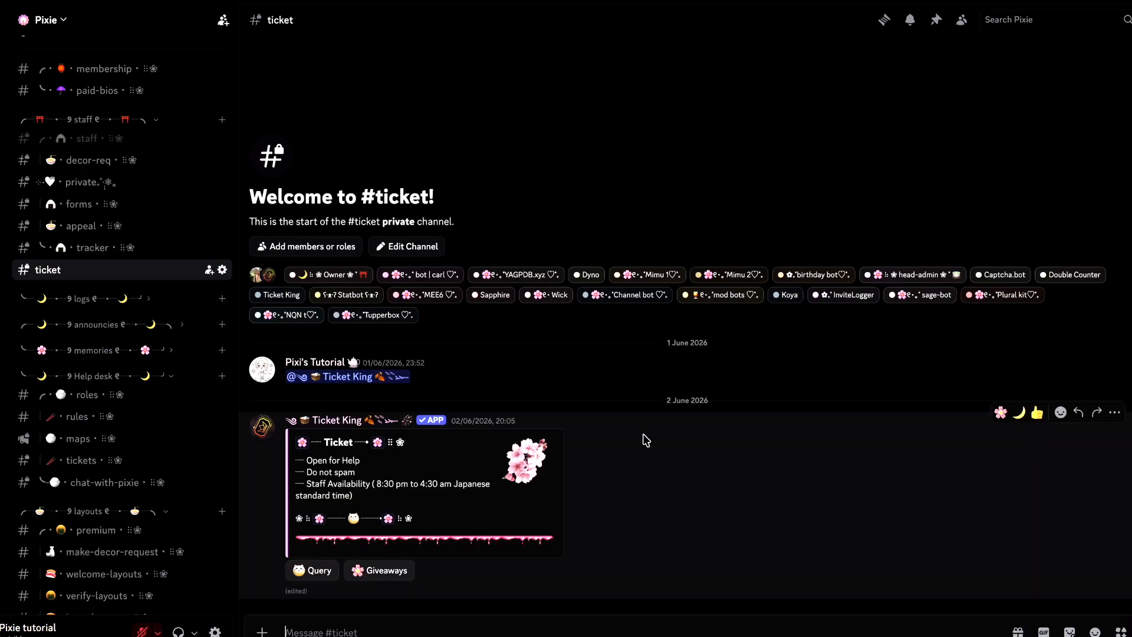
pyautogui.click(386, 571)
pyautogui.click(508, 360)
pyautogui.click(503, 387)
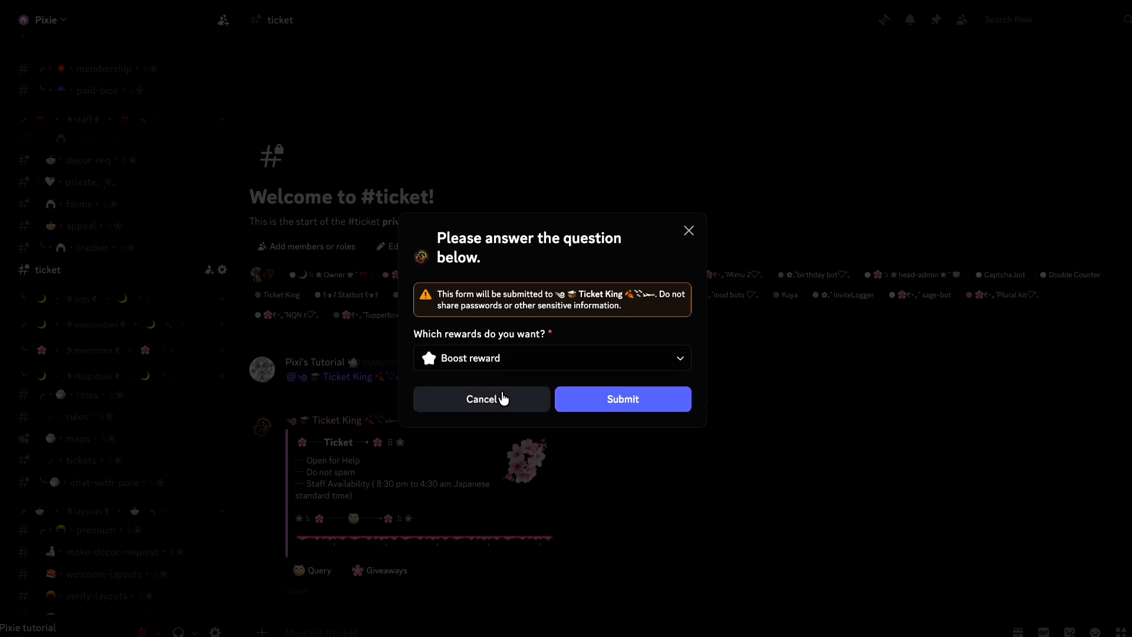
pyautogui.click(495, 404)
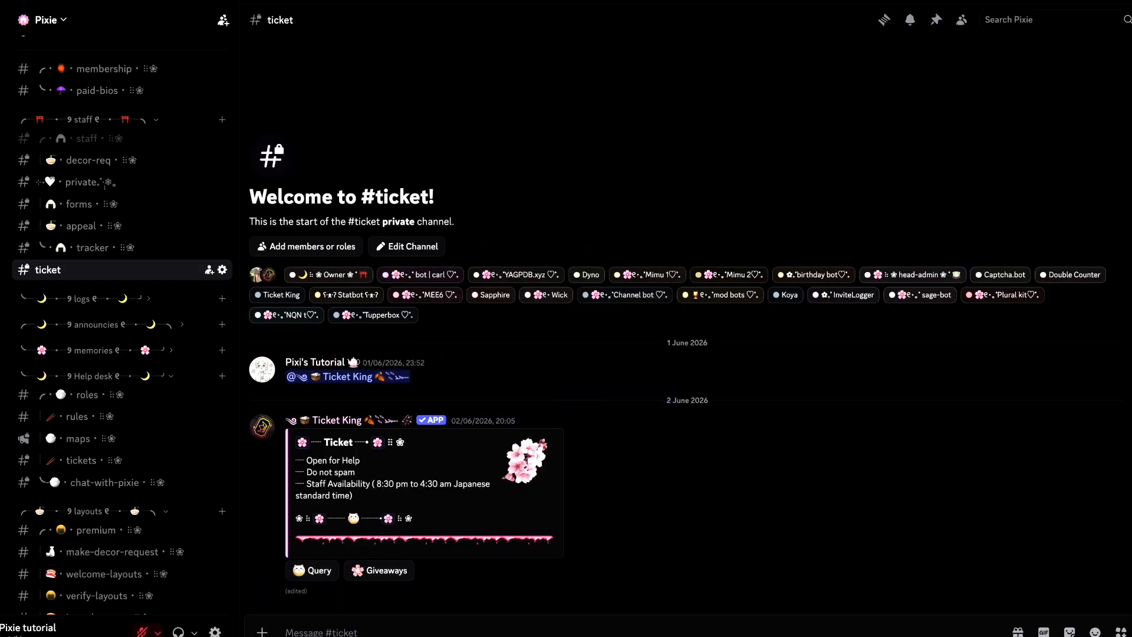
# - Back in Ticket King, add a third button labelled "Report" and give it the white bunny server emoji
pyautogui.hotkey('alt', 'Tab')
pyautogui.click(290, 470)
pyautogui.hotkey('ctrl', 'a')
pyautogui.write('R')
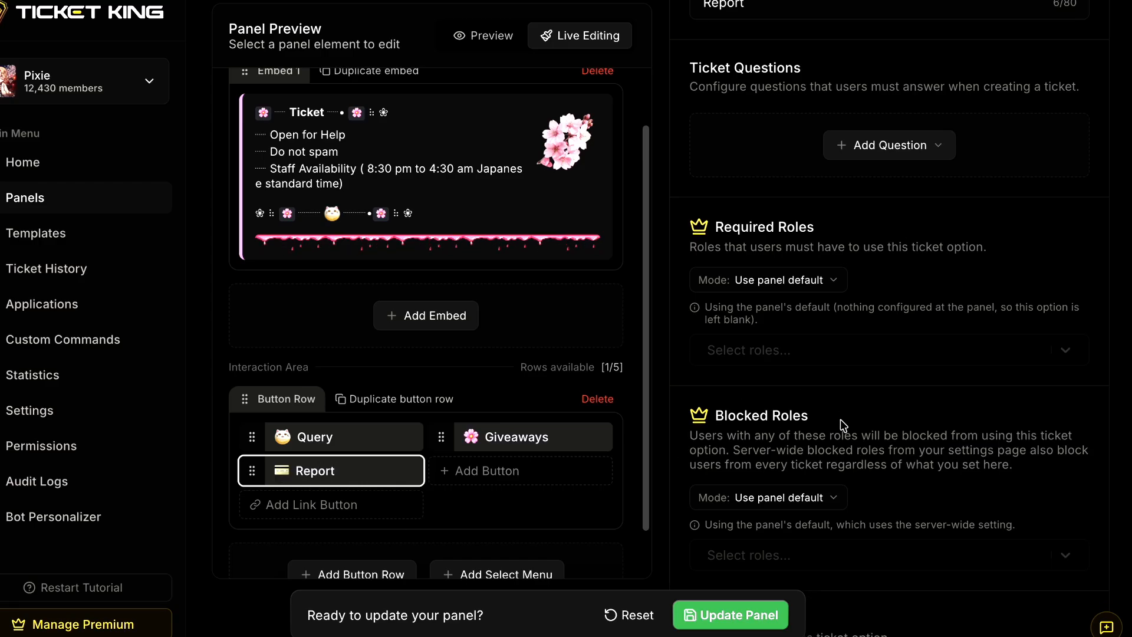
pyautogui.scroll(10, 840, 419)
pyautogui.scroll(-4, 819, 475)
pyautogui.click(788, 317)
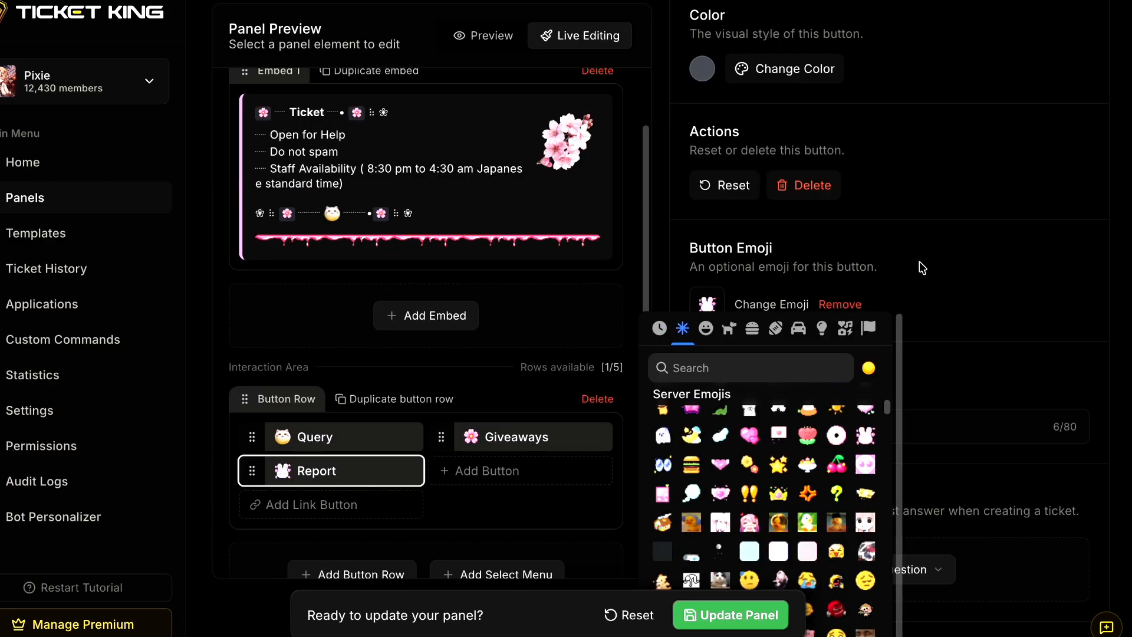
pyautogui.click(780, 402)
# - Add a required User Select question "Who do you want to report?" to the Report button and update the panel
pyautogui.scroll(-2, 783, 429)
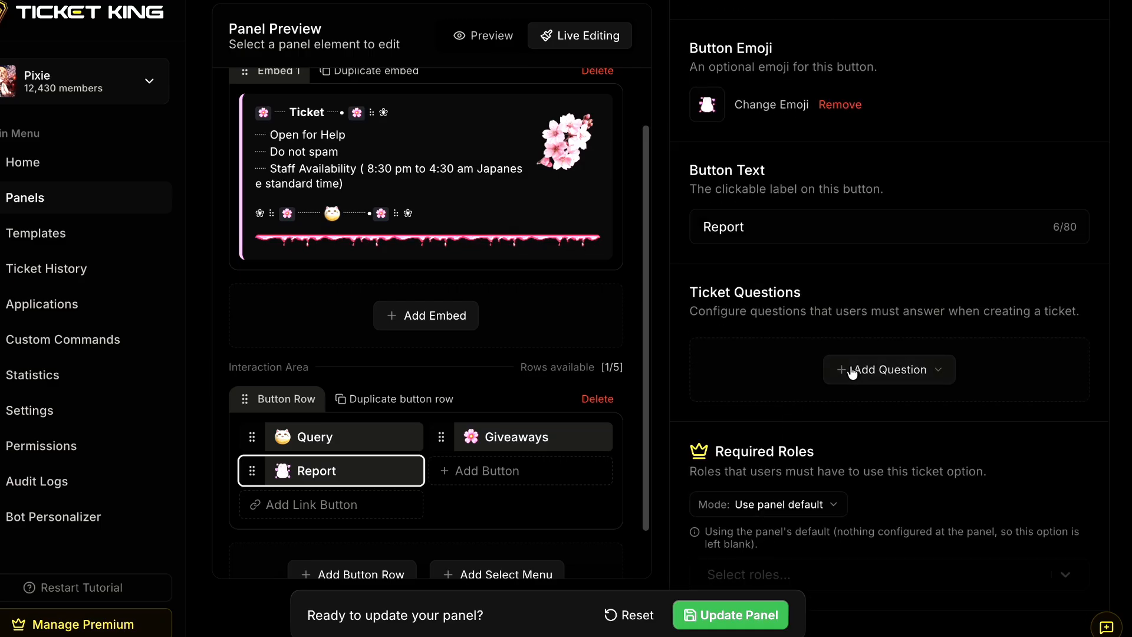
pyautogui.click(854, 370)
pyautogui.click(884, 469)
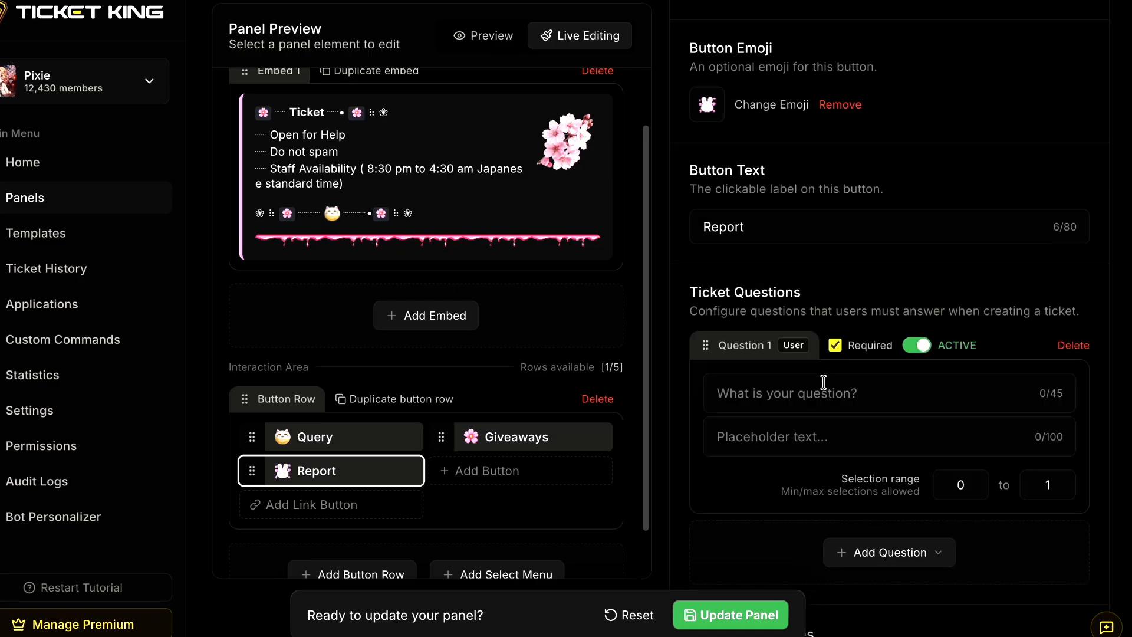
pyautogui.write('WH')
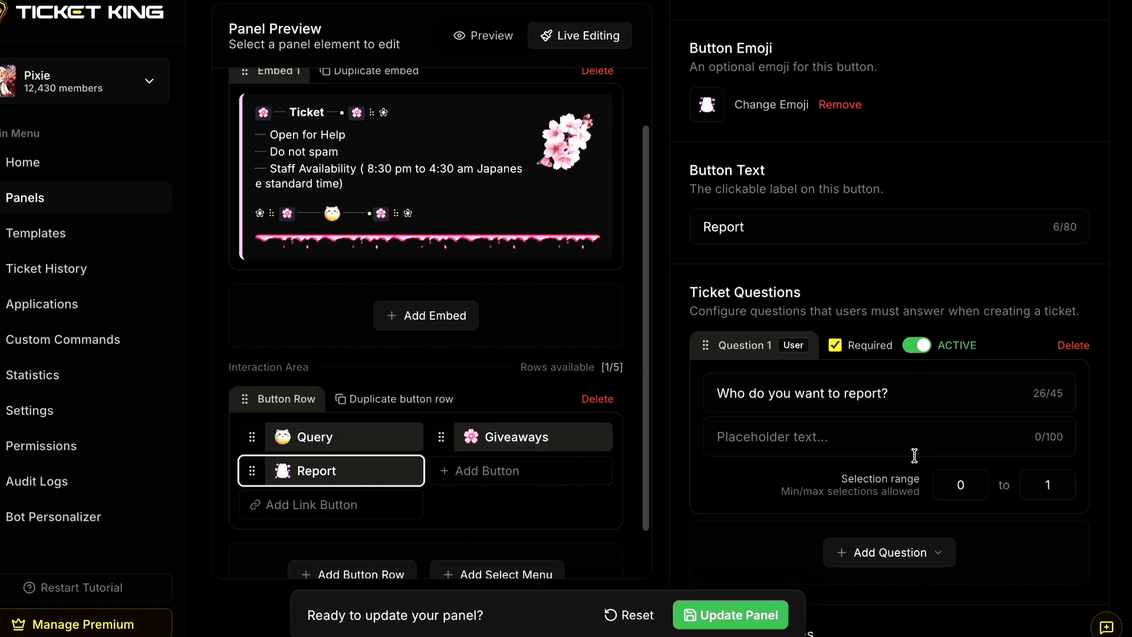
pyautogui.click(771, 615)
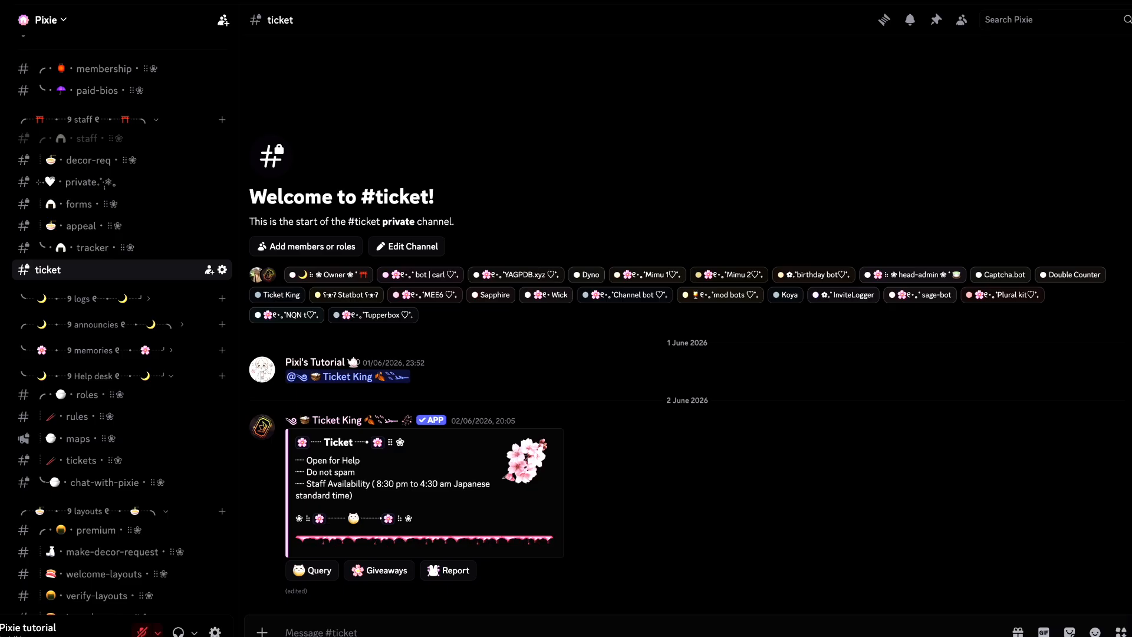
# - In Discord's #ticket channel, open the Report button's form and try its user selection list
pyautogui.click(474, 572)
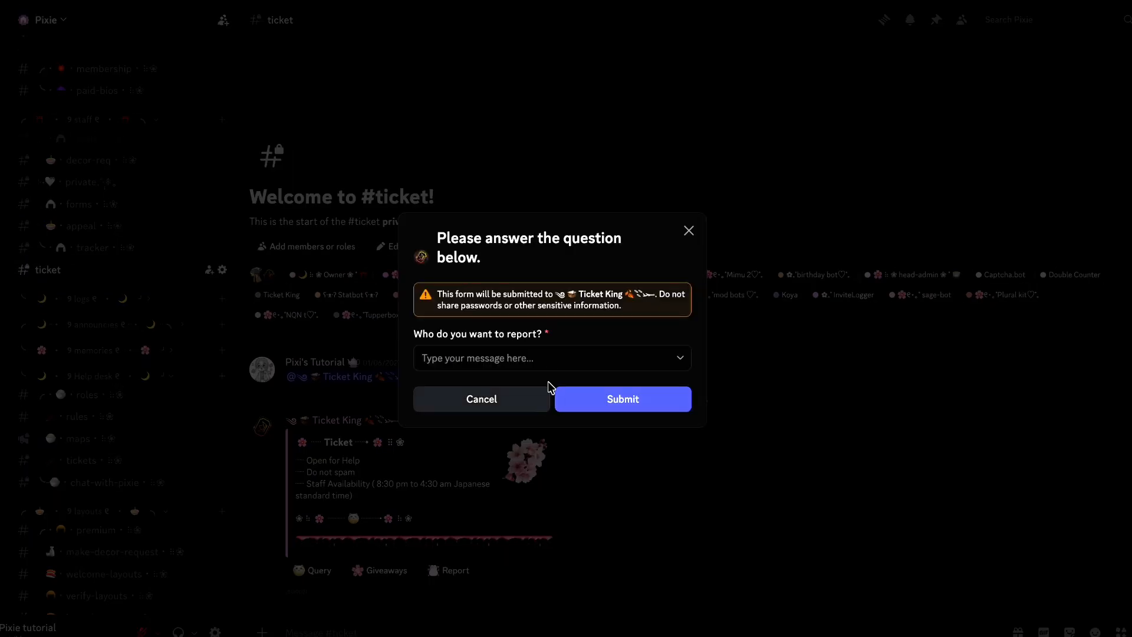
pyautogui.click(549, 366)
pyautogui.click(538, 389)
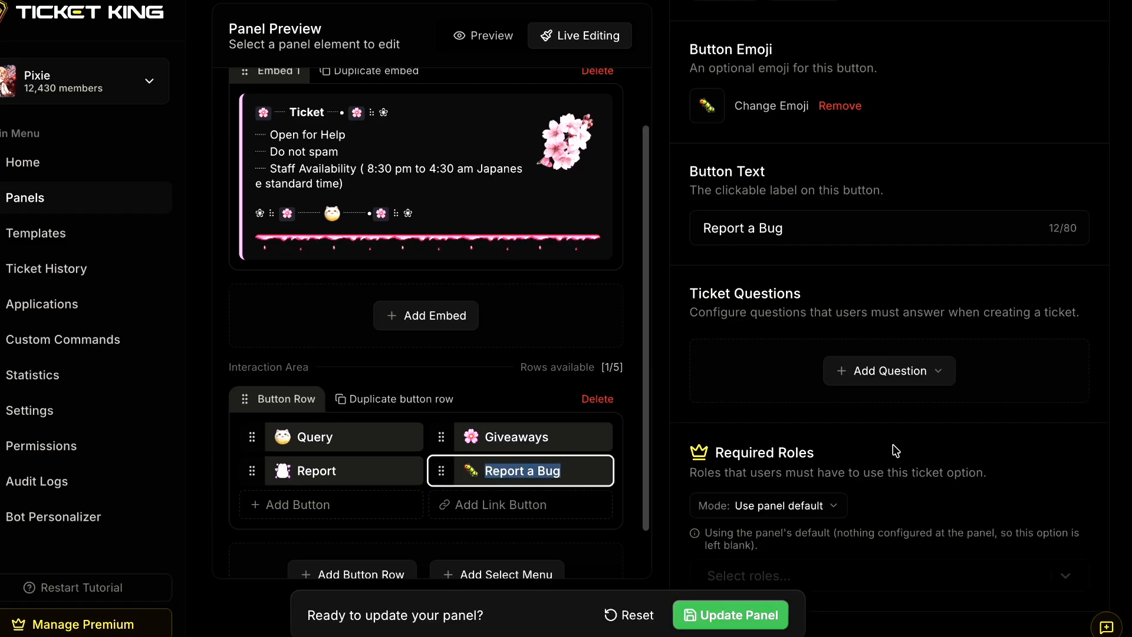
# - In Ticket King, add a fourth button labelled "Role" and give it the white animal emoji from the frequently used ones
pyautogui.write('Role')
pyautogui.scroll(2, 922, 384)
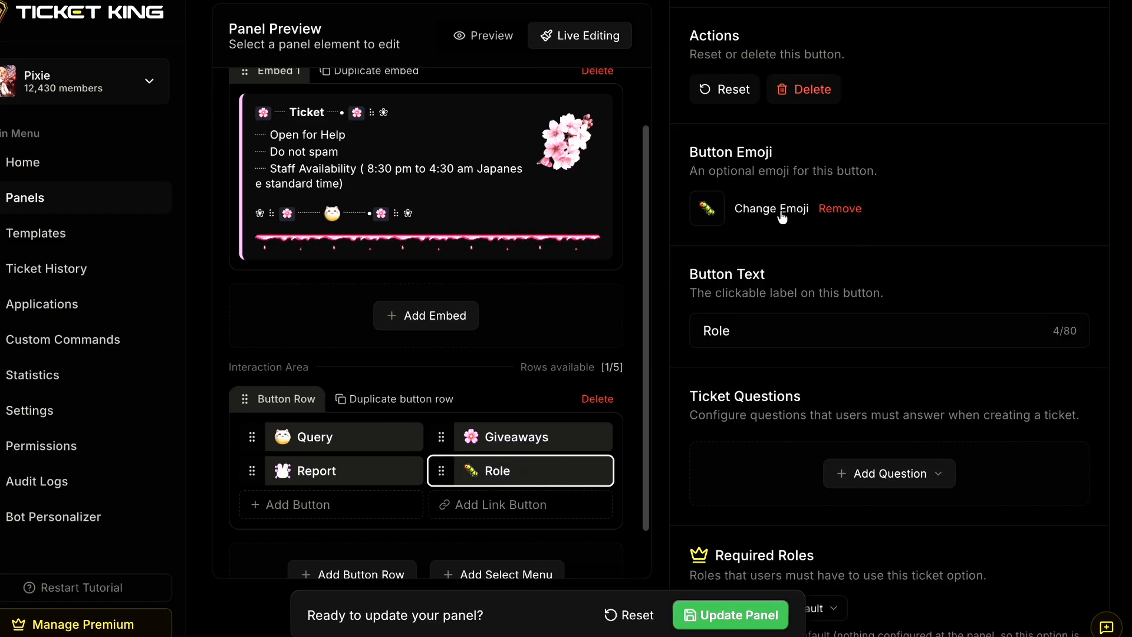
pyautogui.click(771, 208)
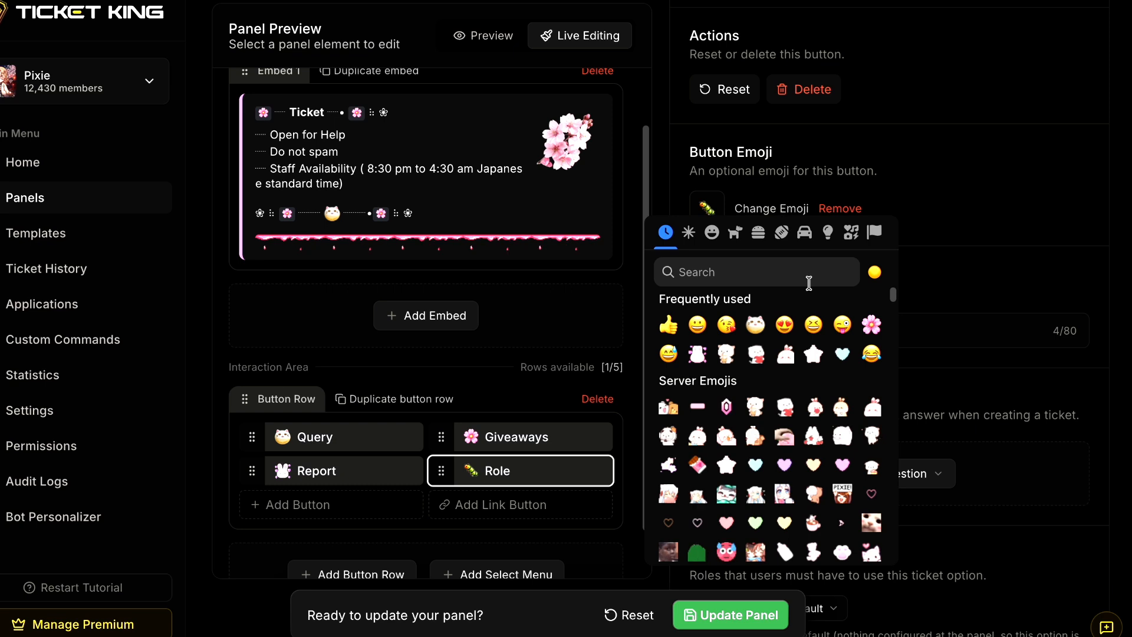
pyautogui.click(725, 354)
pyautogui.click(1075, 329)
# - Add a required Role Select question "Which role do u want lol" to the Role button and update the panel
pyautogui.scroll(-1, 947, 369)
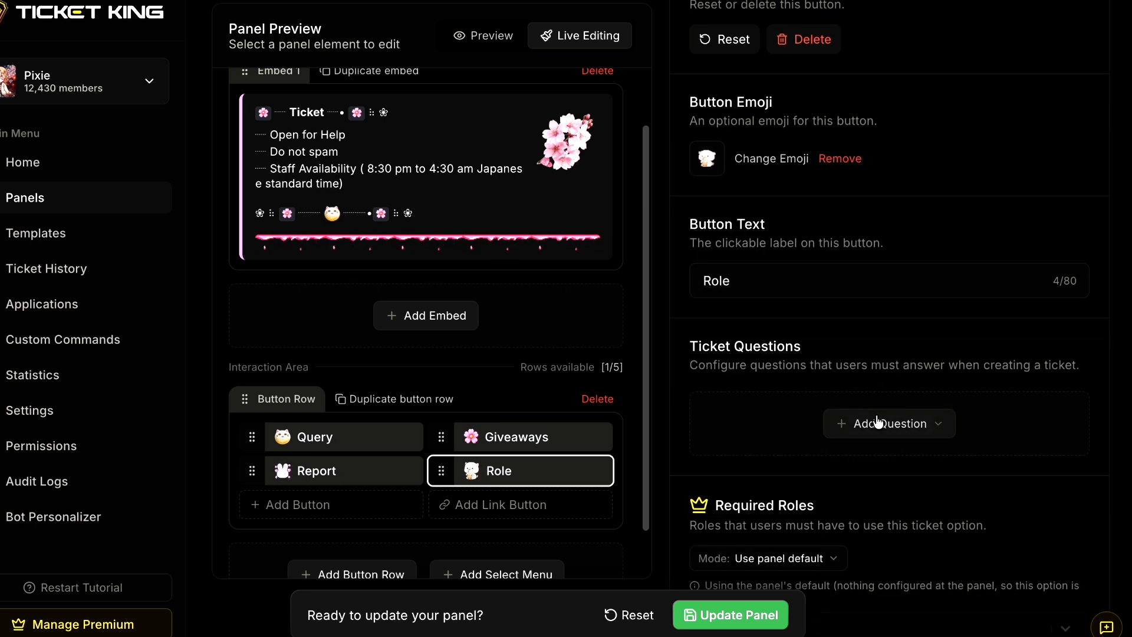
pyautogui.click(878, 424)
pyautogui.click(904, 548)
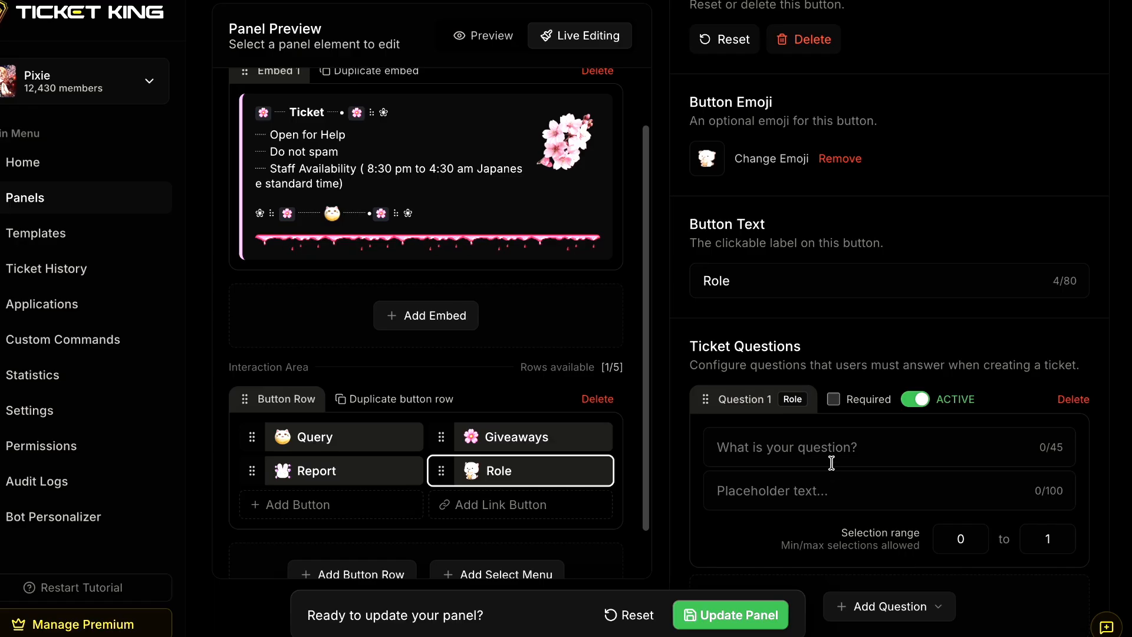
pyautogui.scroll(-5, 831, 448)
pyautogui.scroll(2, 831, 428)
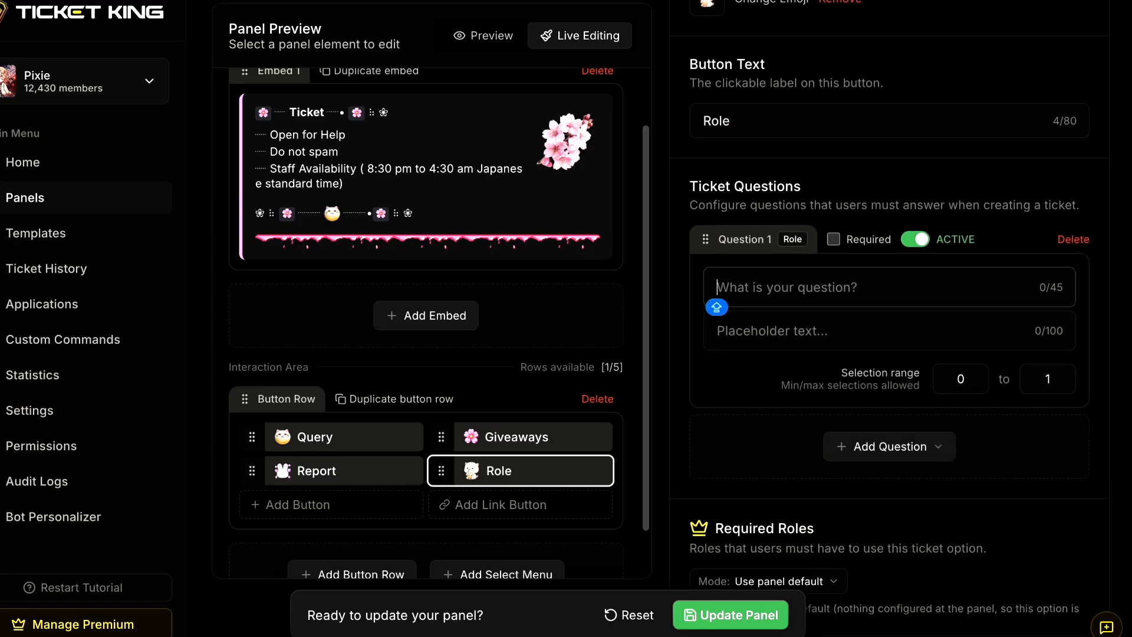
pyautogui.write('Which role do u want lol')
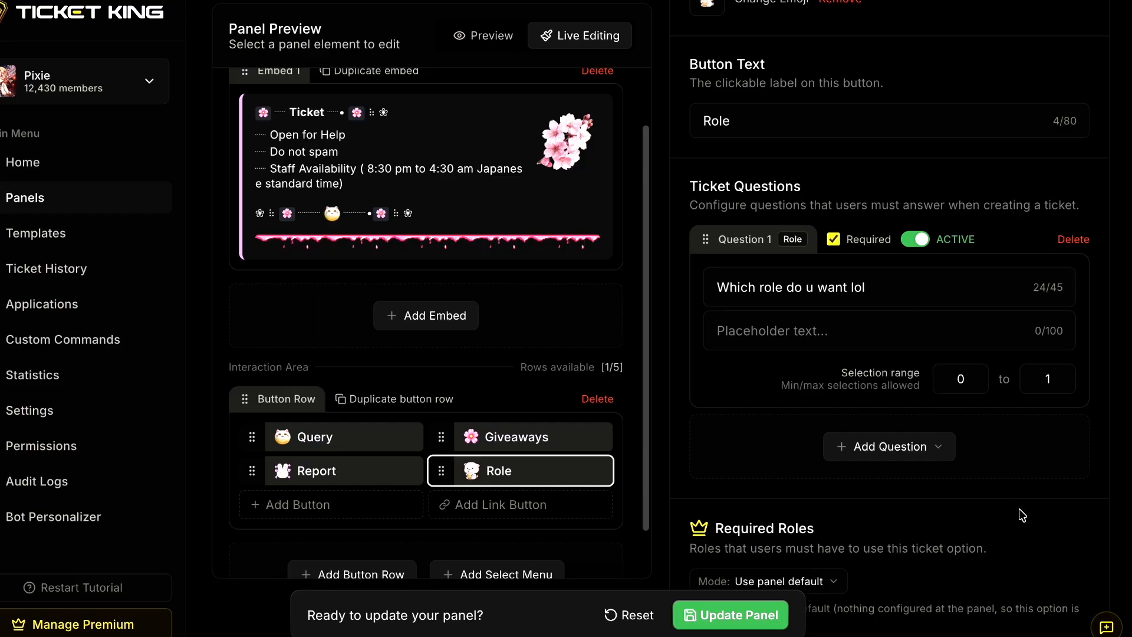
pyautogui.click(766, 615)
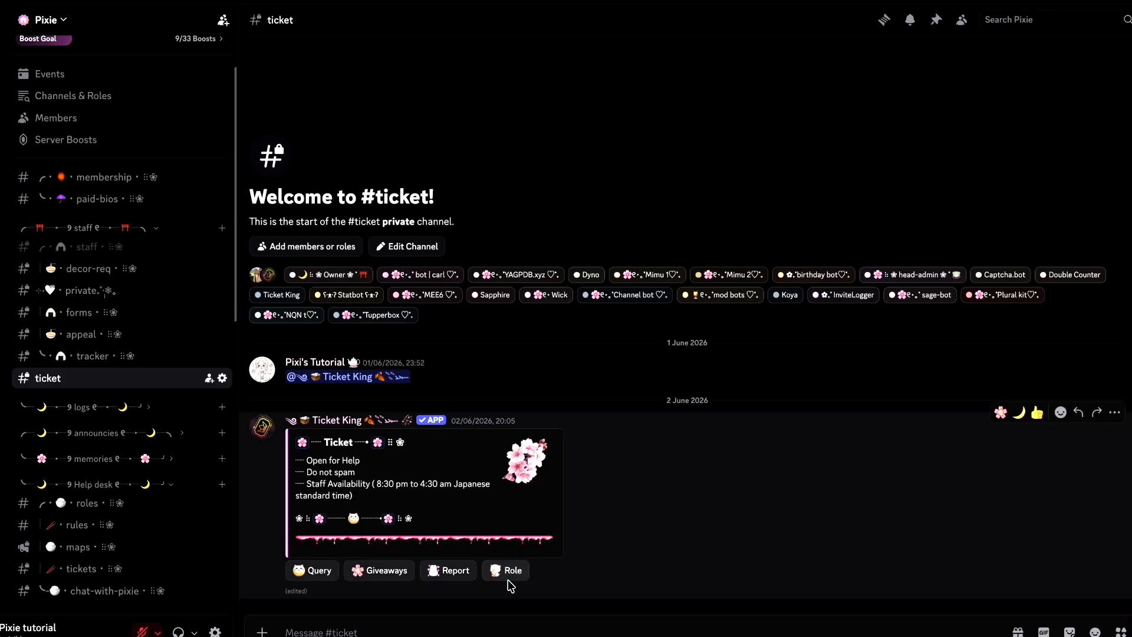
# - In Discord's #ticket channel, open the Role button's form, browse its list of server roles, and close the form
pyautogui.click(505, 572)
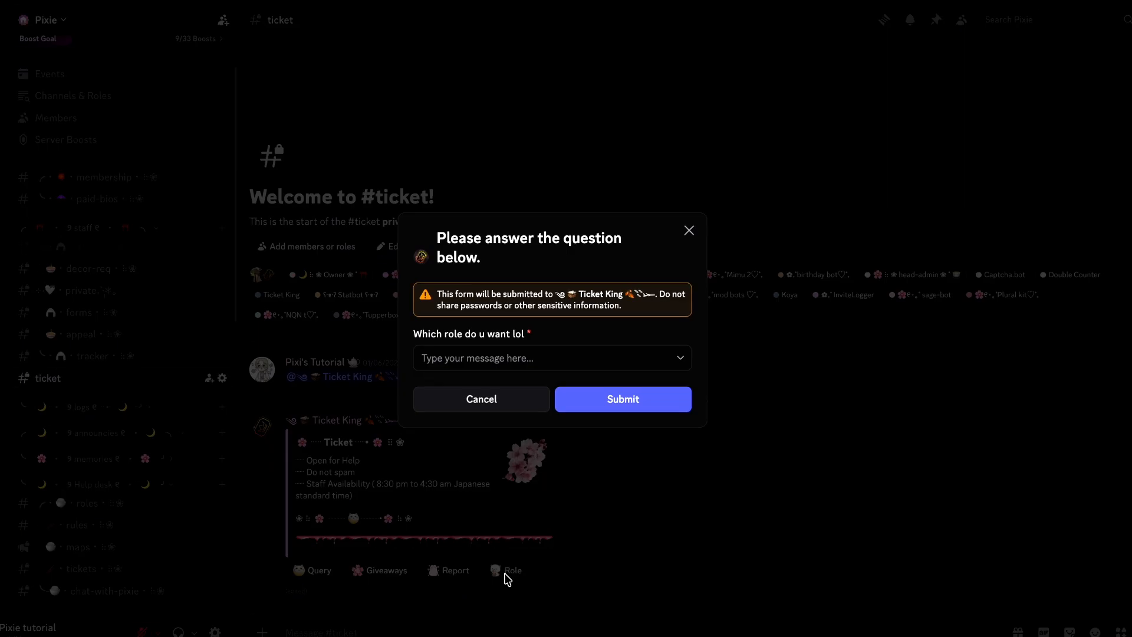
pyautogui.click(534, 363)
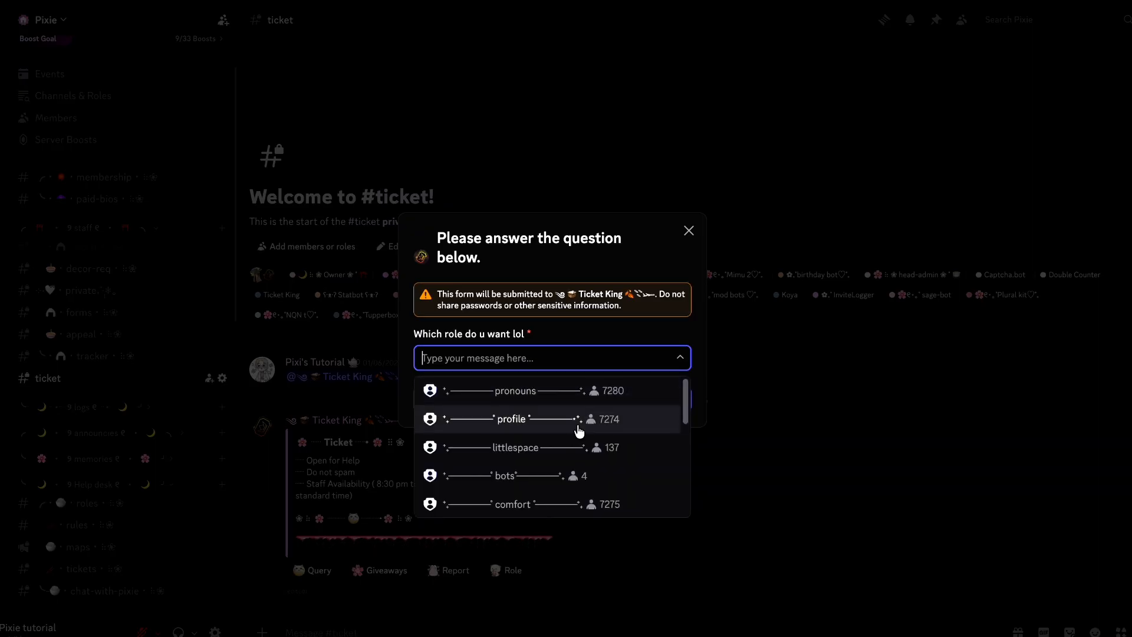
pyautogui.scroll(-10, 579, 432)
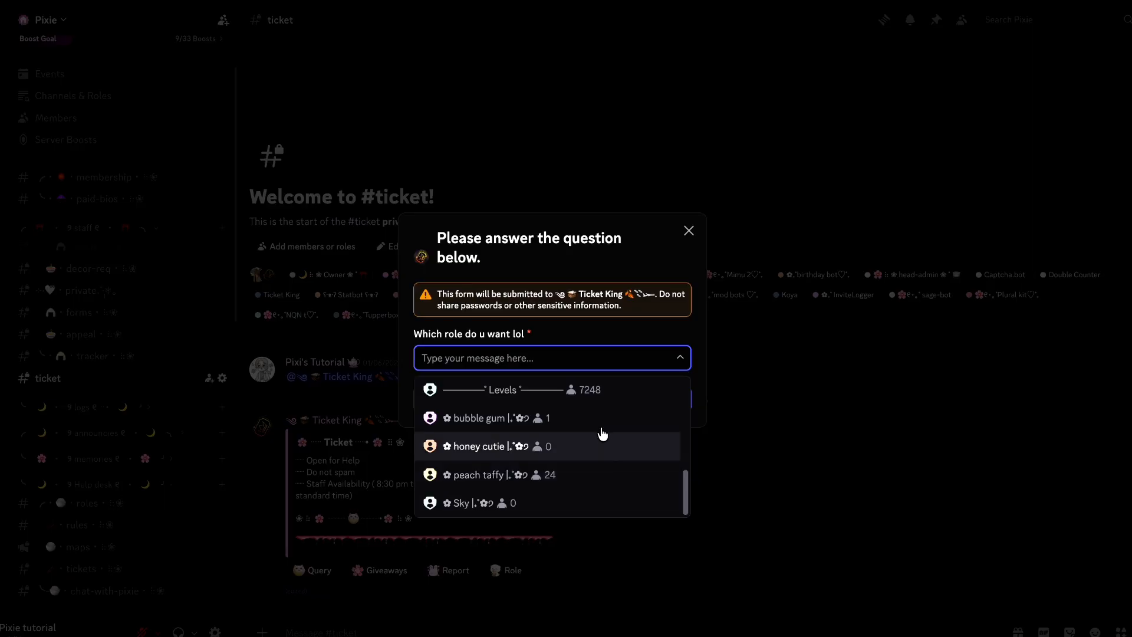
pyautogui.scroll(3, 617, 422)
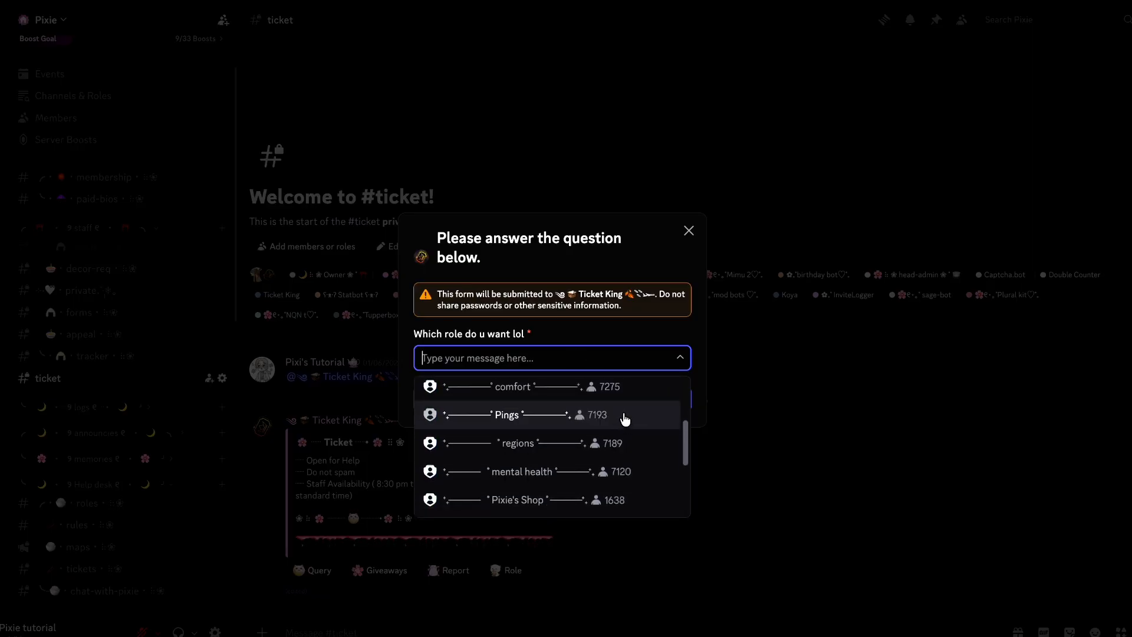
pyautogui.click(689, 231)
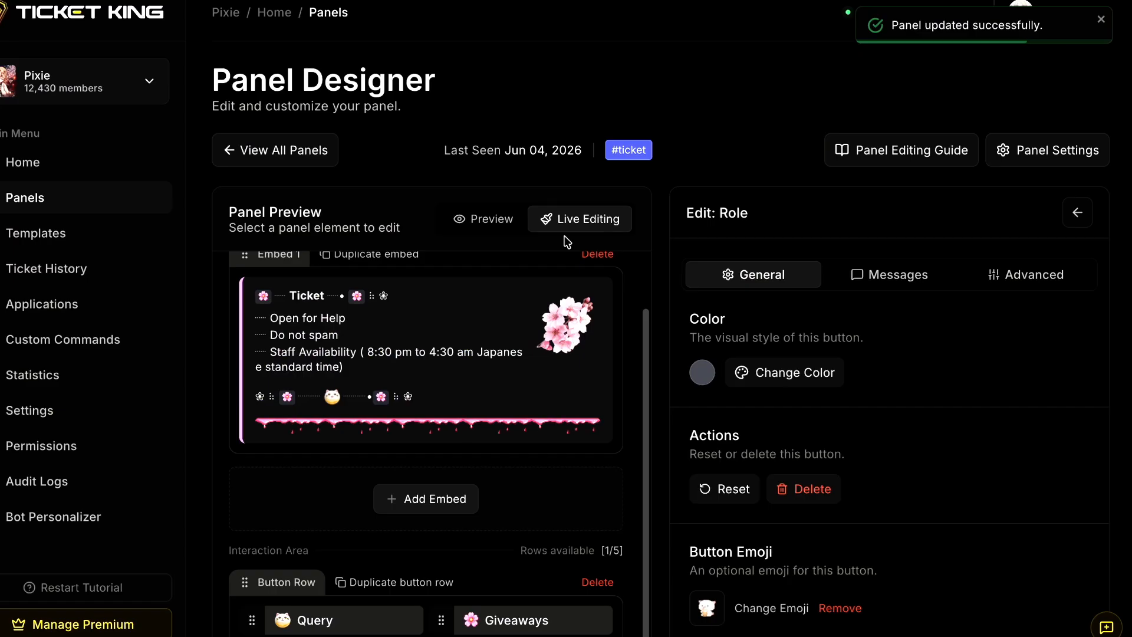
# - In Ticket King, add a fifth button labelled "Channel" and give it the white fluffy animal emoji
pyautogui.scroll(-3, 646, 521)
pyautogui.click(383, 537)
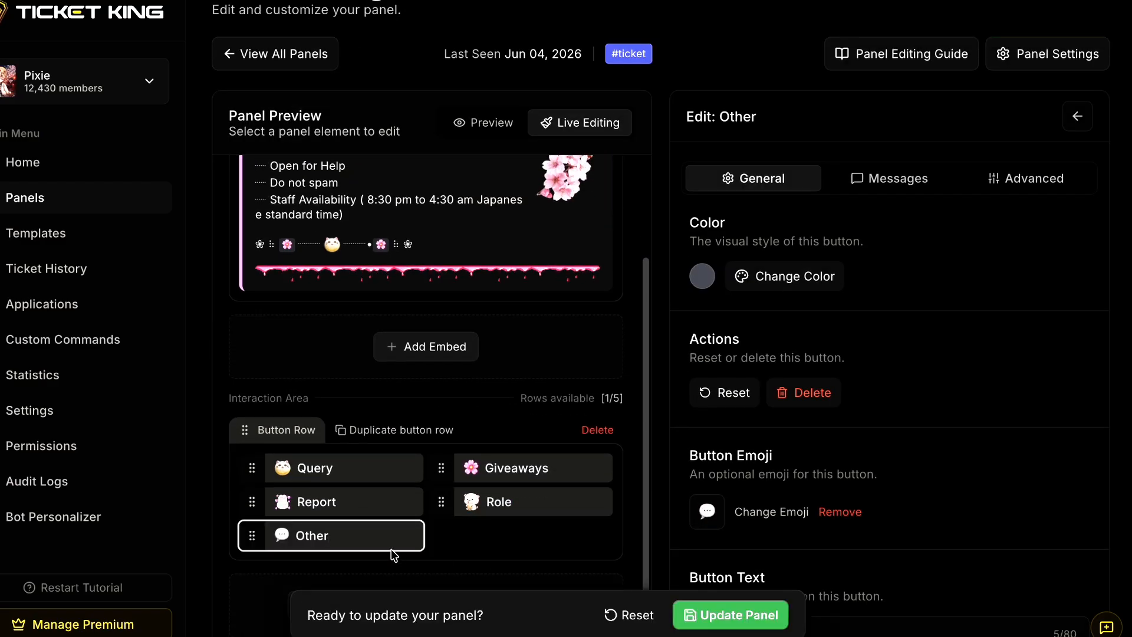
pyautogui.scroll(-1, 714, 439)
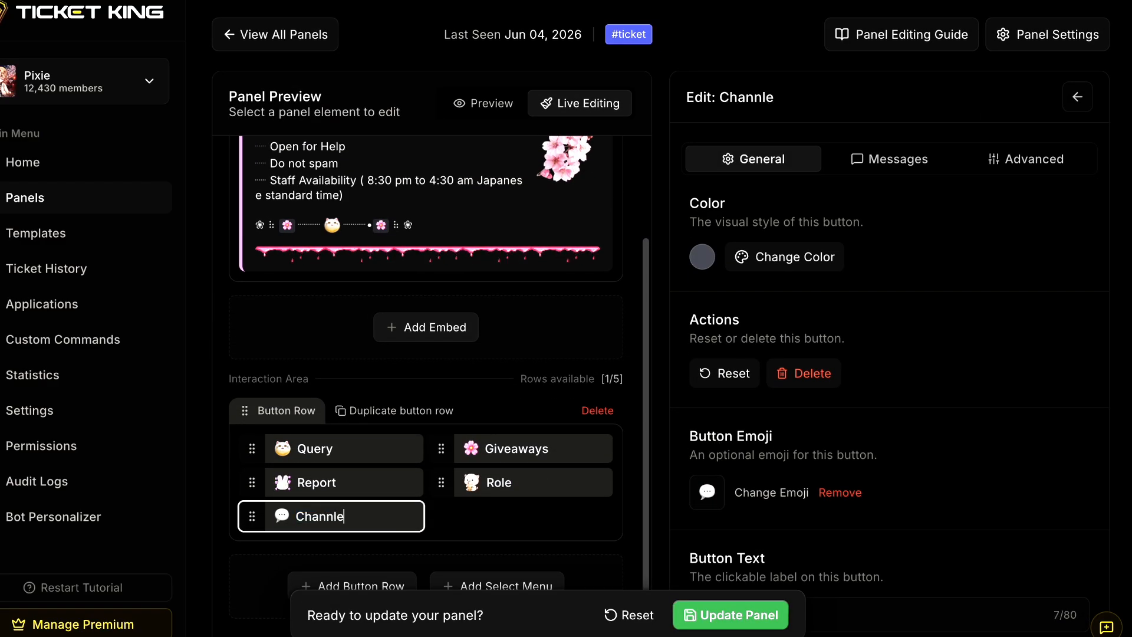
pyautogui.scroll(-5, 712, 439)
# - Add a Channel Select question titled "Channel", limited to text channels, to the Channel button and update the panel
pyautogui.click(888, 447)
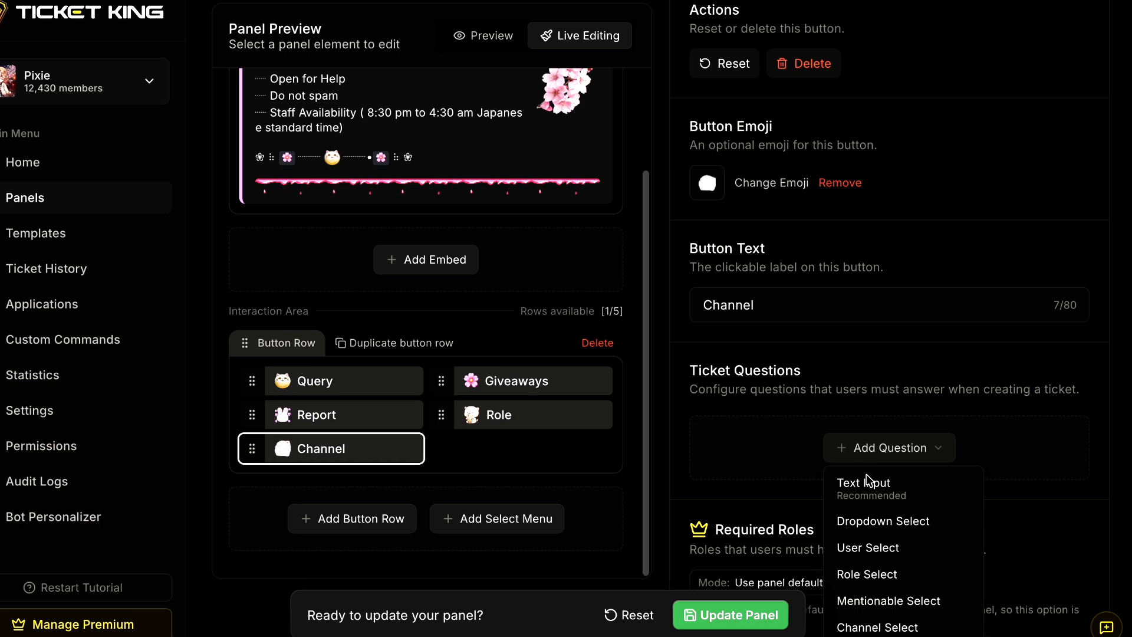
pyautogui.click(892, 627)
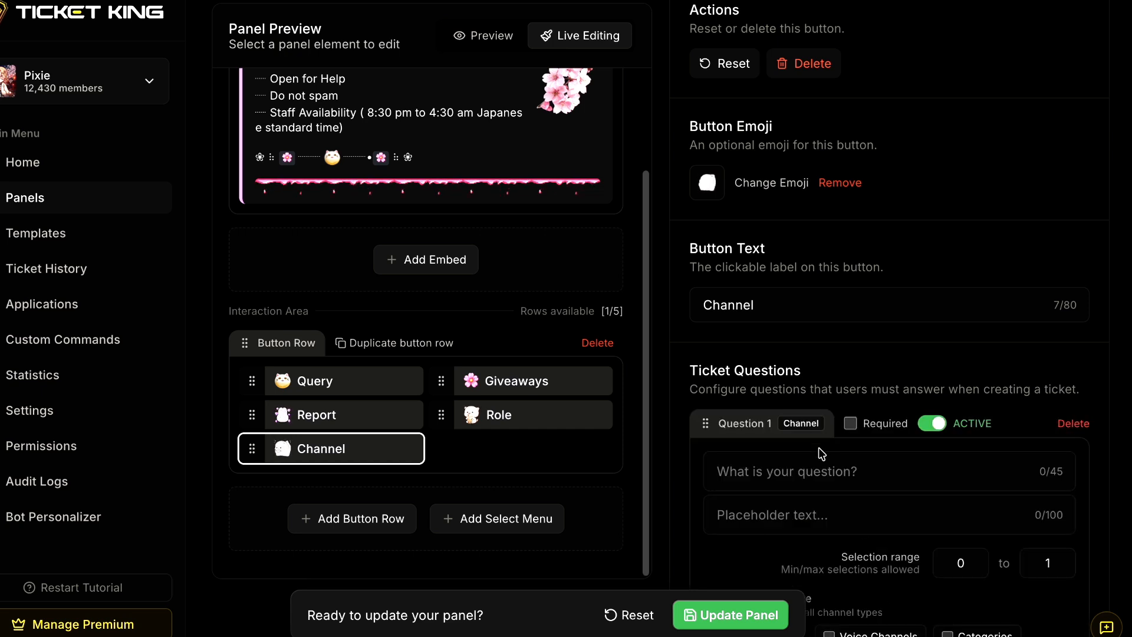
pyautogui.click(825, 466)
pyautogui.scroll(-3, 1020, 425)
pyautogui.write('Channel')
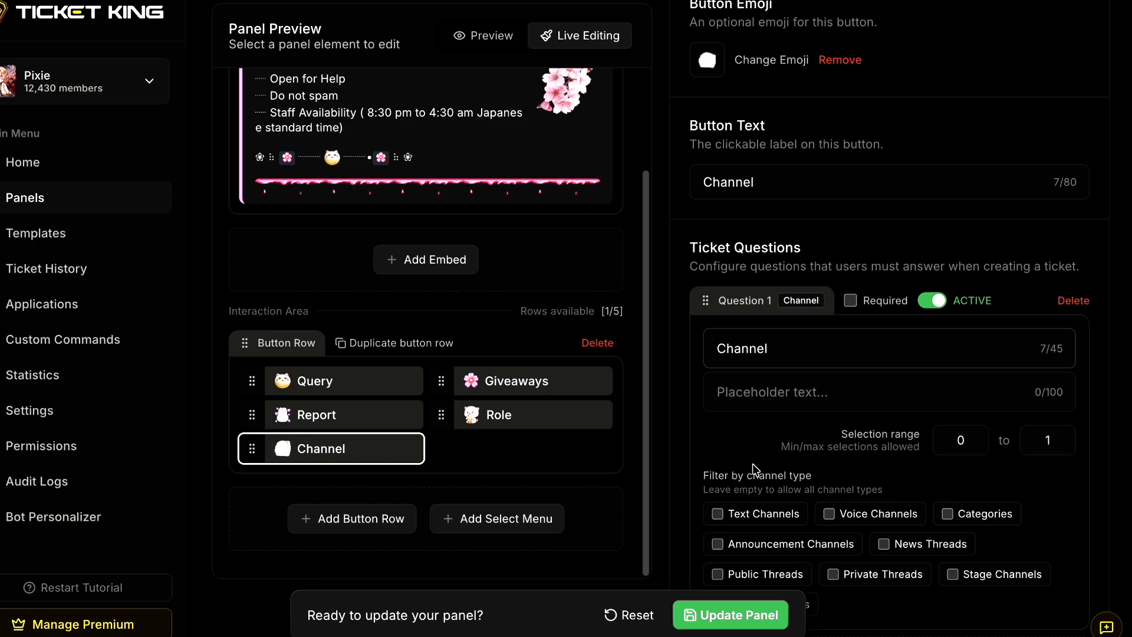
pyautogui.scroll(-1, 753, 463)
pyautogui.click(721, 457)
pyautogui.click(731, 615)
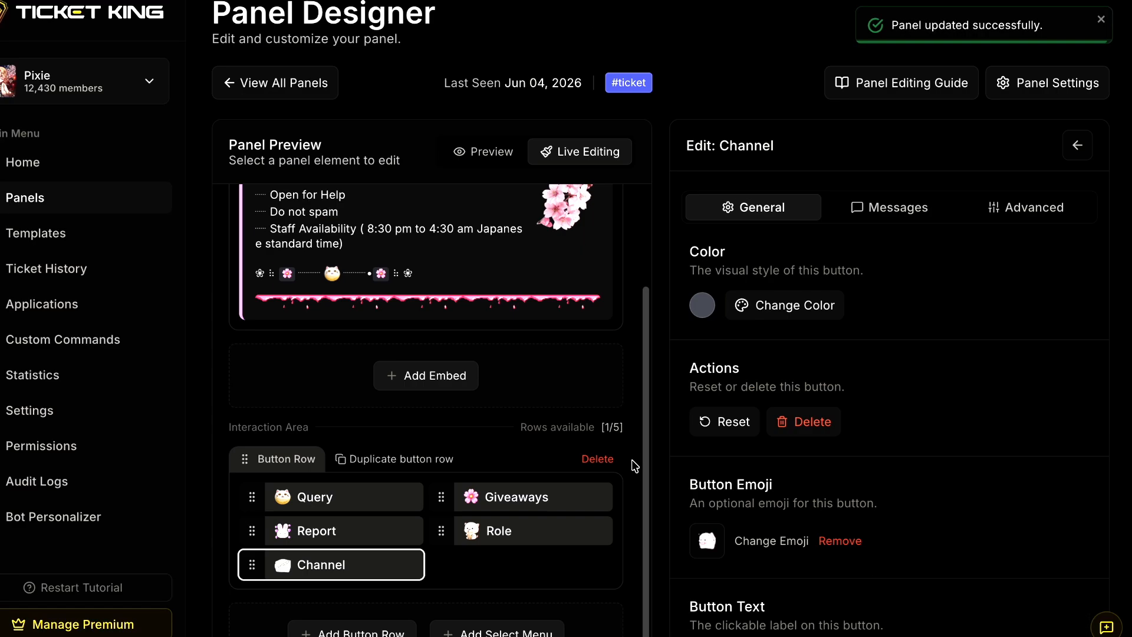
# - In Discord's #ticket channel, open the Channel button's form and browse its list of server channels
pyautogui.hotkey('ctrl', 'Tab')
pyautogui.click(580, 572)
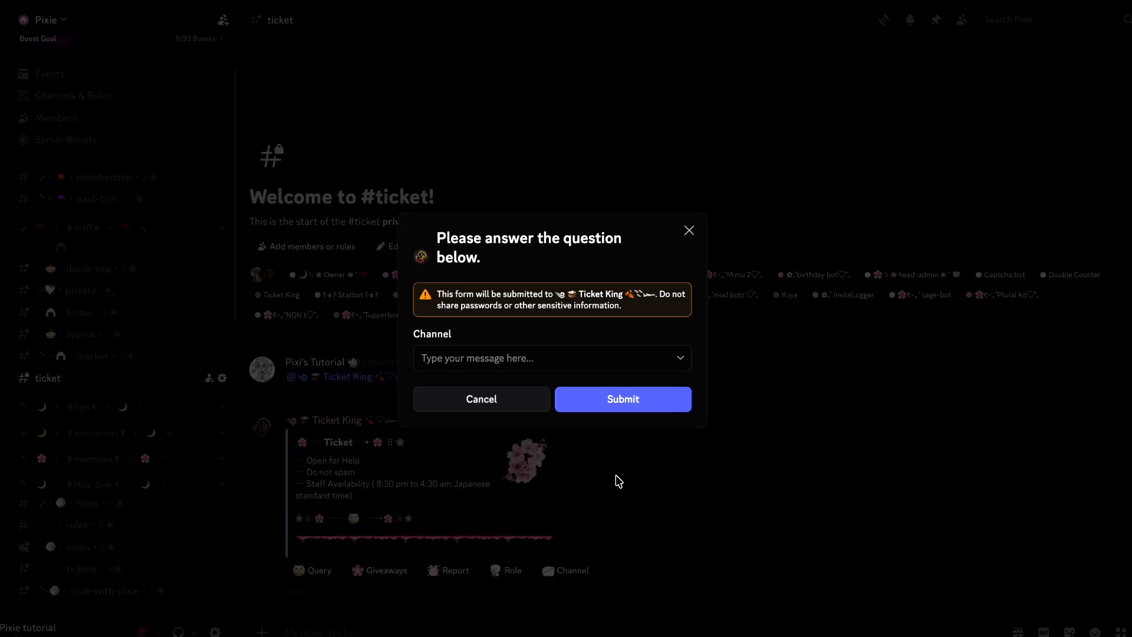
pyautogui.click(576, 363)
pyautogui.scroll(-3, 504, 462)
pyautogui.scroll(-2, 504, 463)
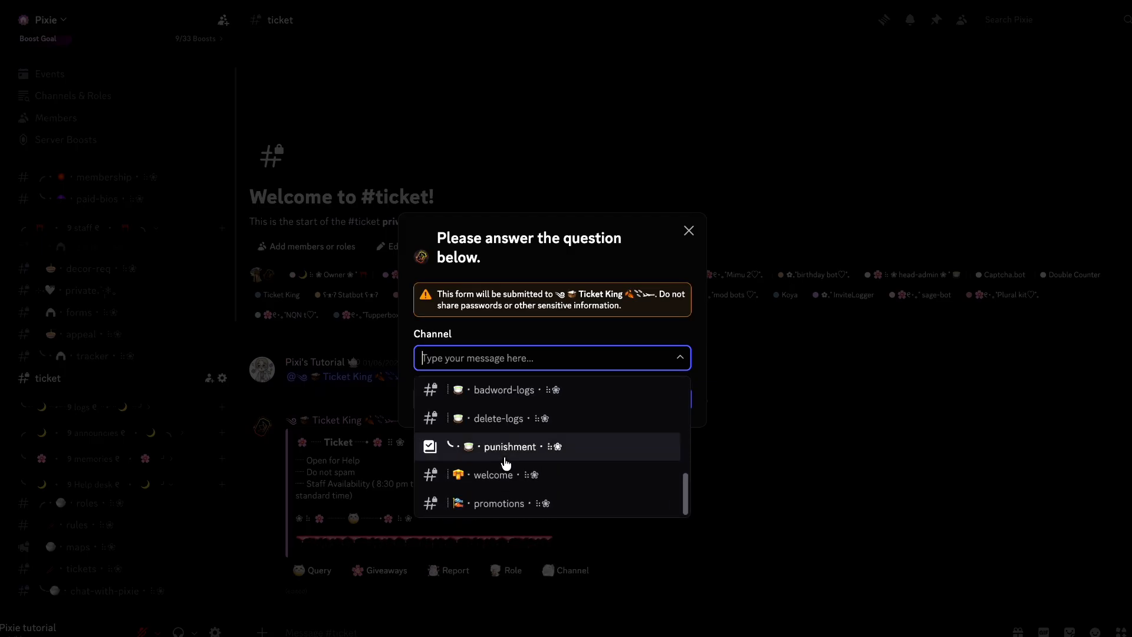
pyautogui.click(773, 473)
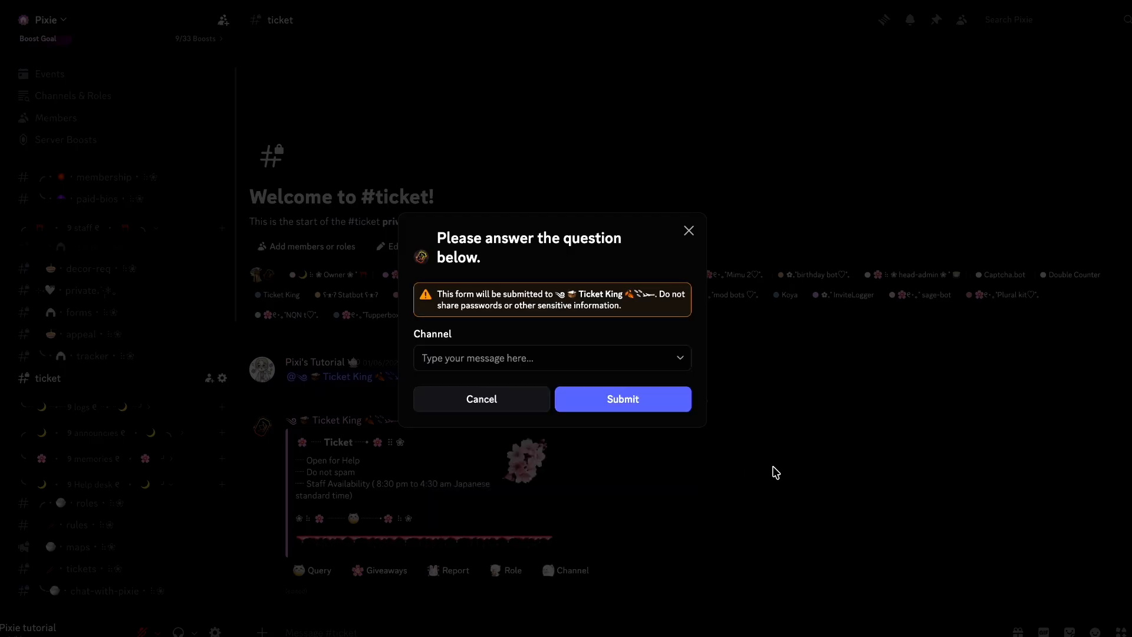
# - In Ticket King, add a second button row with a link button and delete that row's General Support button
pyautogui.hotkey('ctrl', 'Tab')
pyautogui.click(398, 509)
pyautogui.scroll(-2, 465, 495)
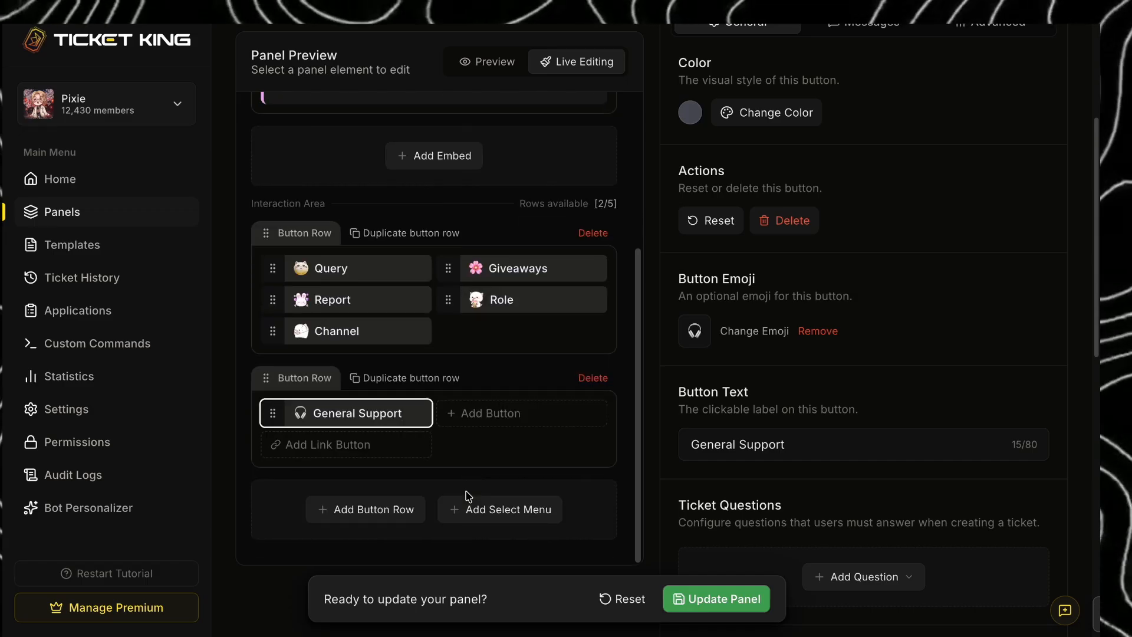
pyautogui.click(370, 452)
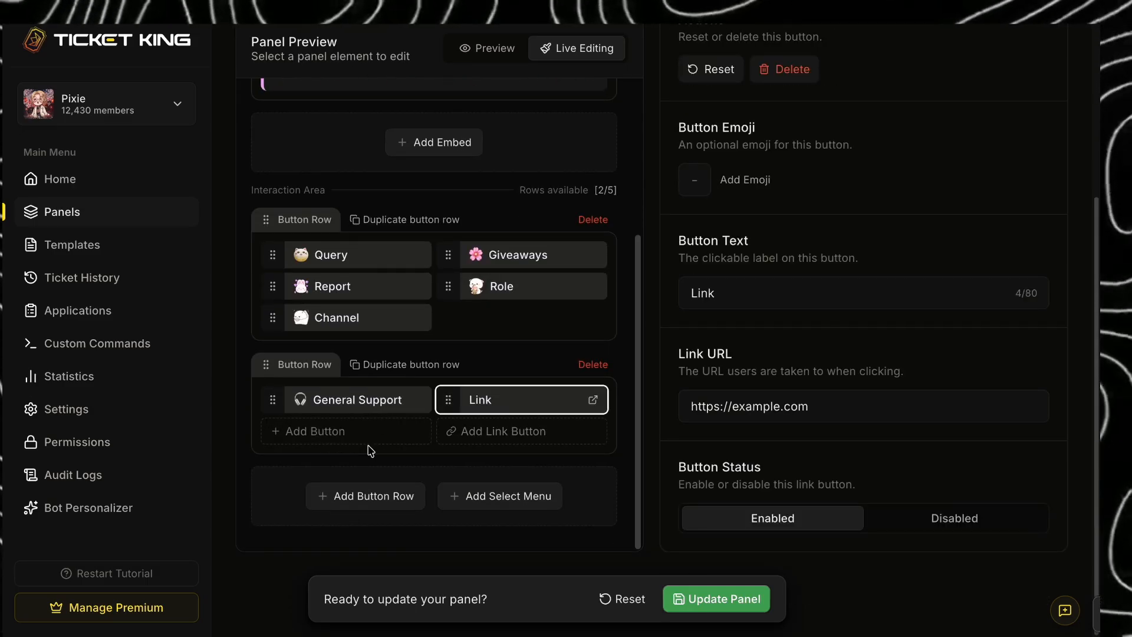
pyautogui.click(375, 416)
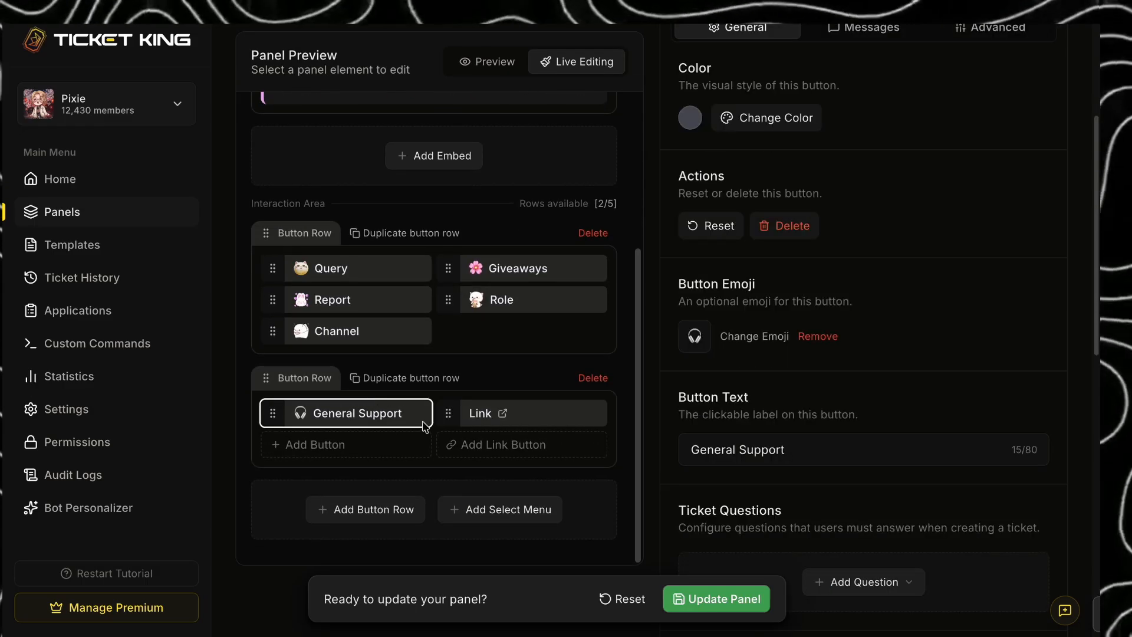
pyautogui.click(793, 235)
pyautogui.click(680, 373)
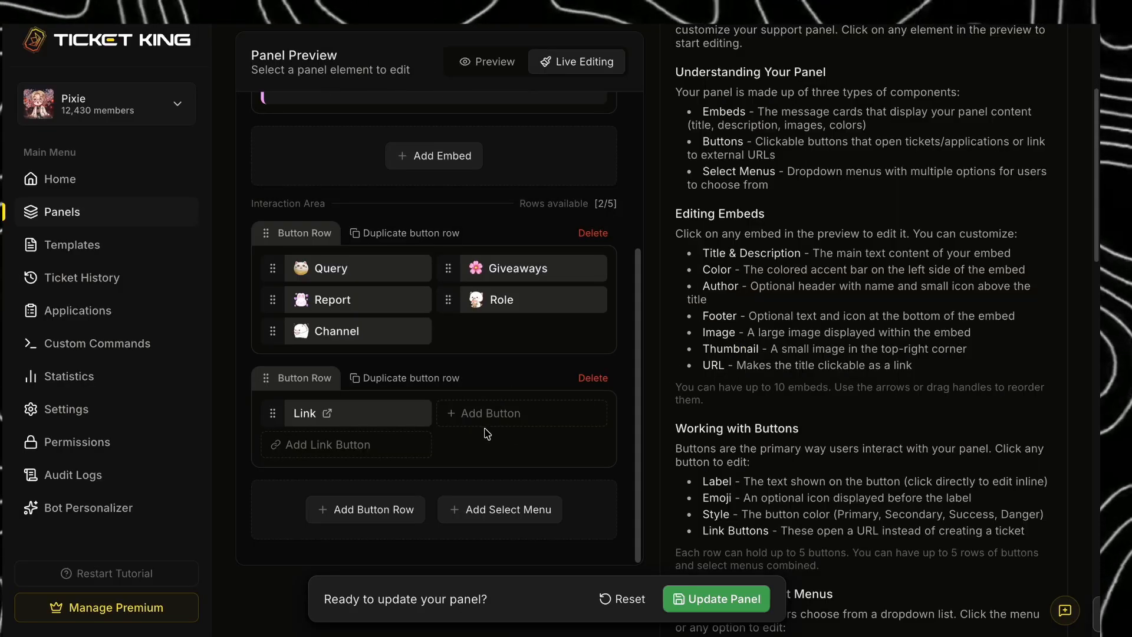
# - Give the link button the pink animal emoji and label it "YouTube"
pyautogui.click(364, 419)
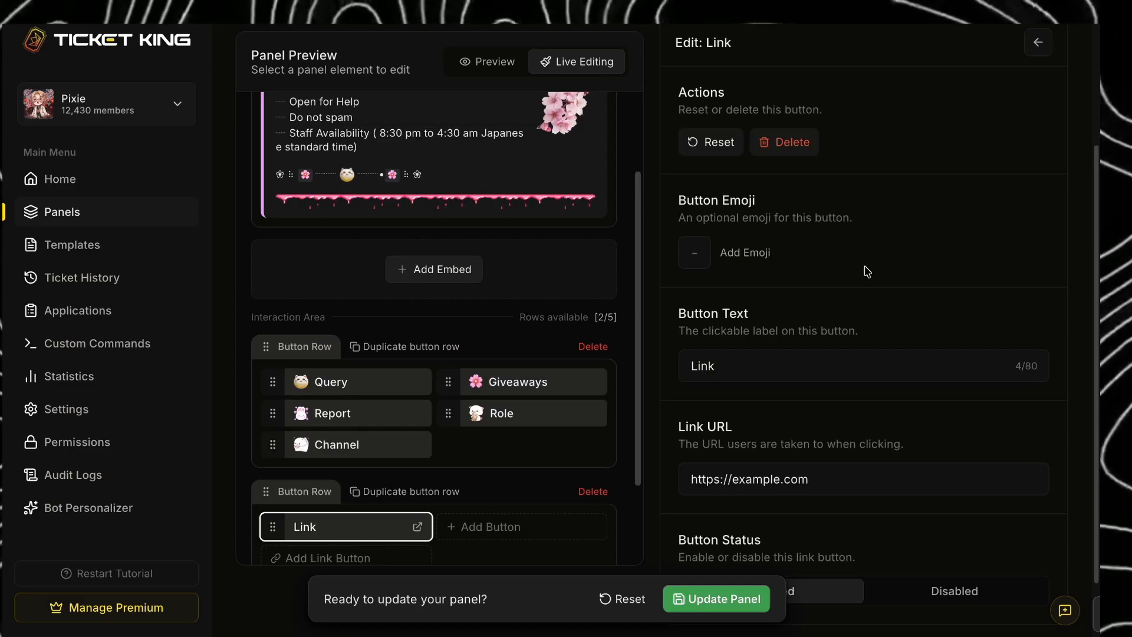
pyautogui.scroll(-1, 865, 273)
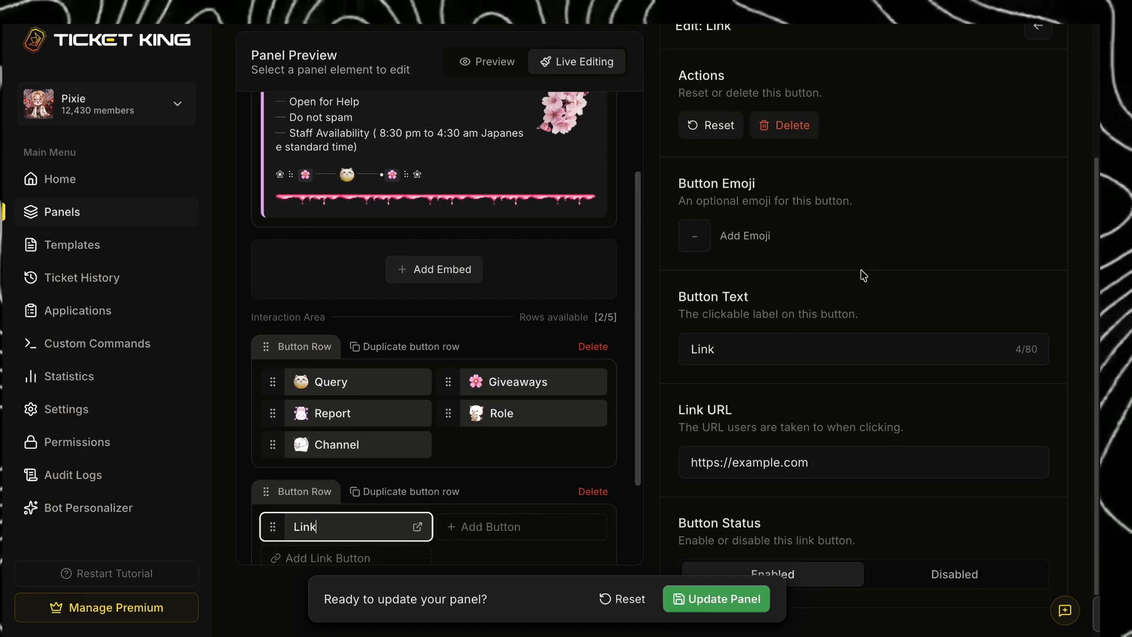
pyautogui.click(749, 244)
pyautogui.click(760, 370)
pyautogui.click(846, 349)
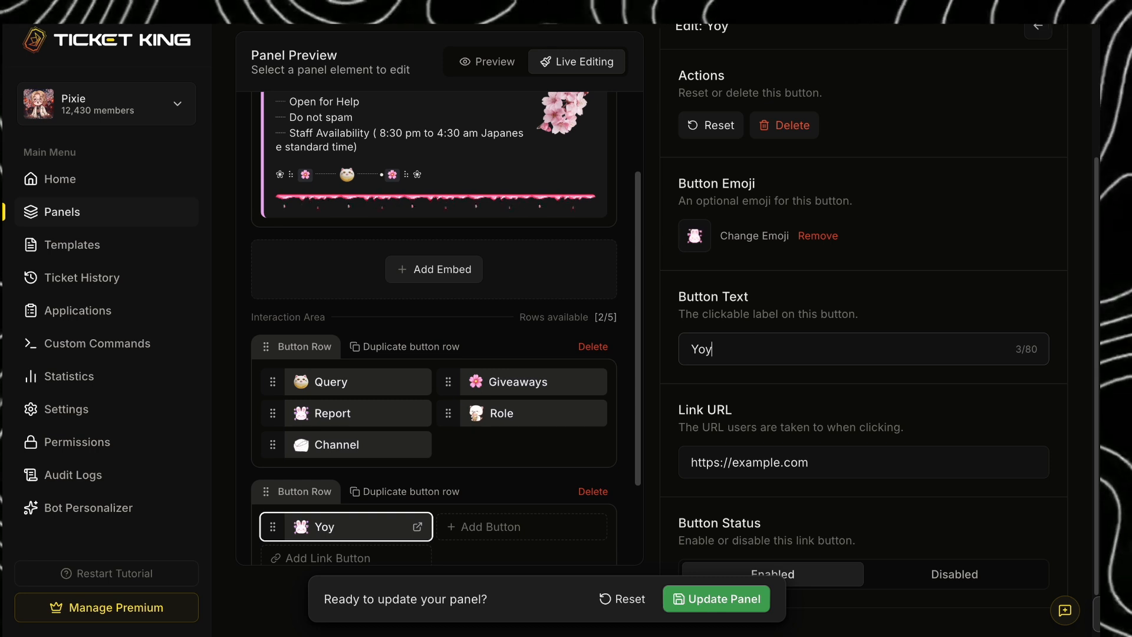
pyautogui.scroll(-1, 911, 339)
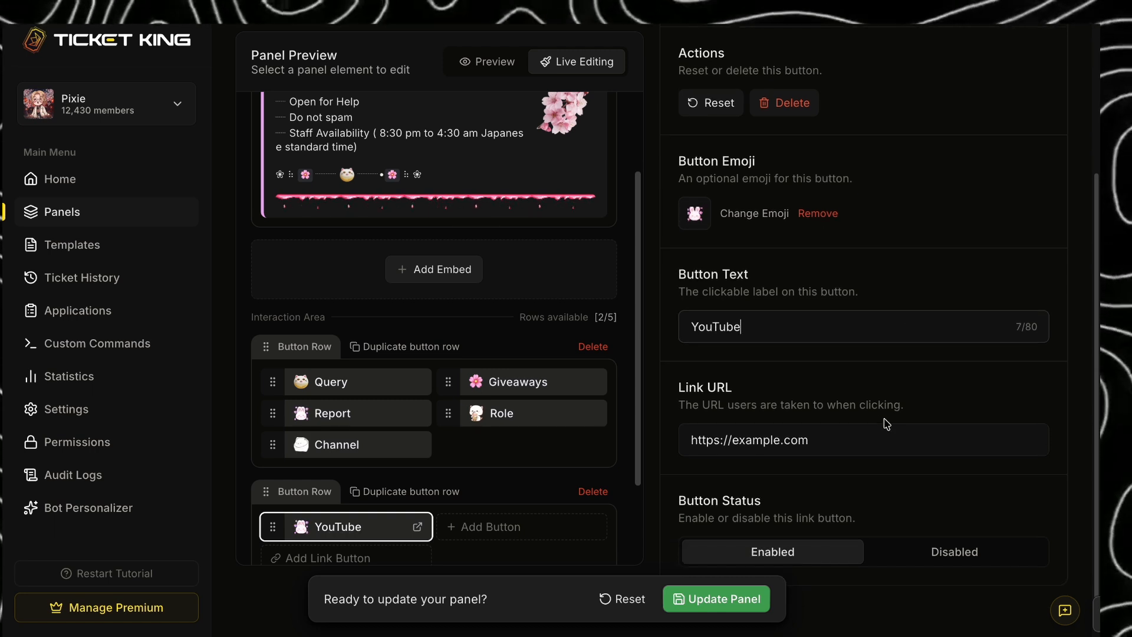
pyautogui.tripleClick(885, 439)
pyautogui.write('https://youtube.com/@pixiestutorial?si=S39jf4n7hk8uwtfF')
pyautogui.scroll(-1, 1057, 476)
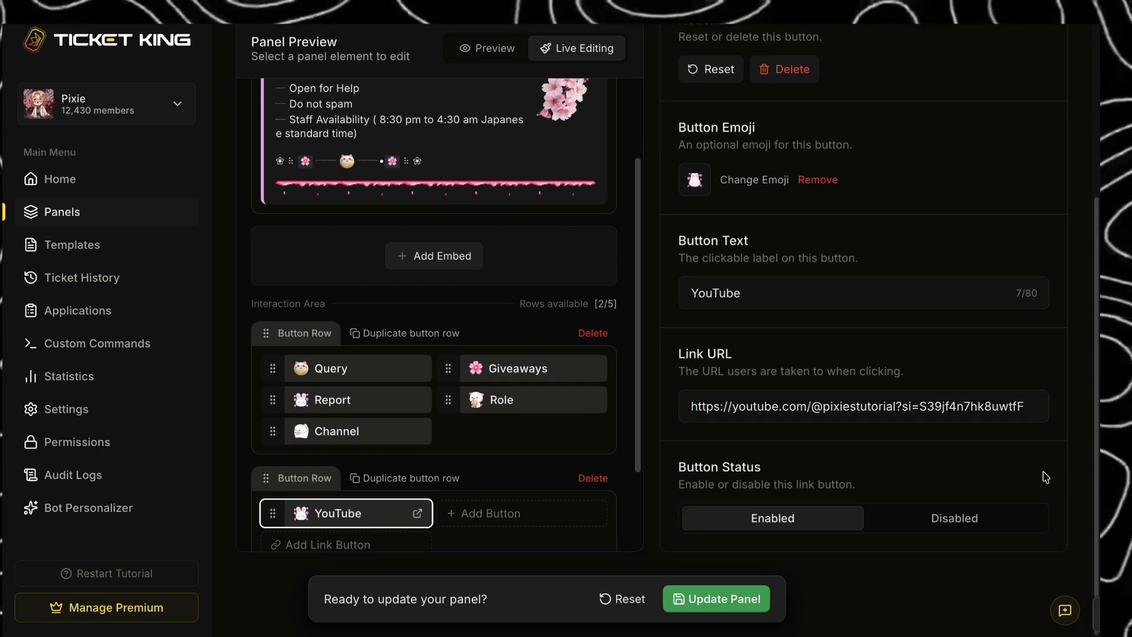
# - Update the panel and try the YouTube link button in Discord's #ticket channel
pyautogui.click(731, 599)
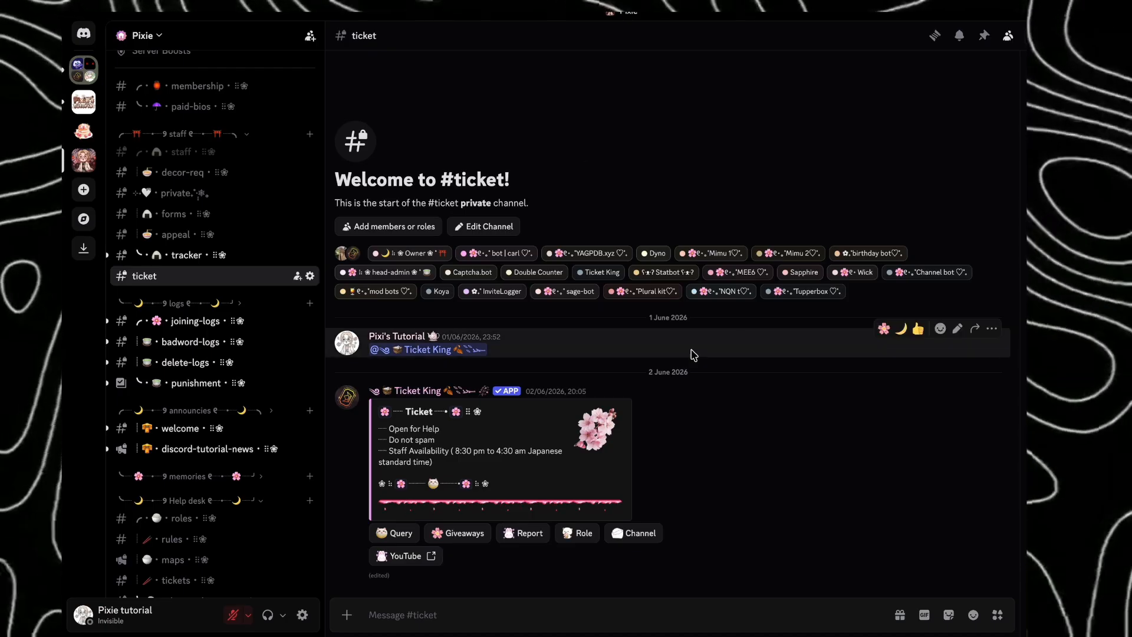
pyautogui.click(412, 554)
pyautogui.click(726, 372)
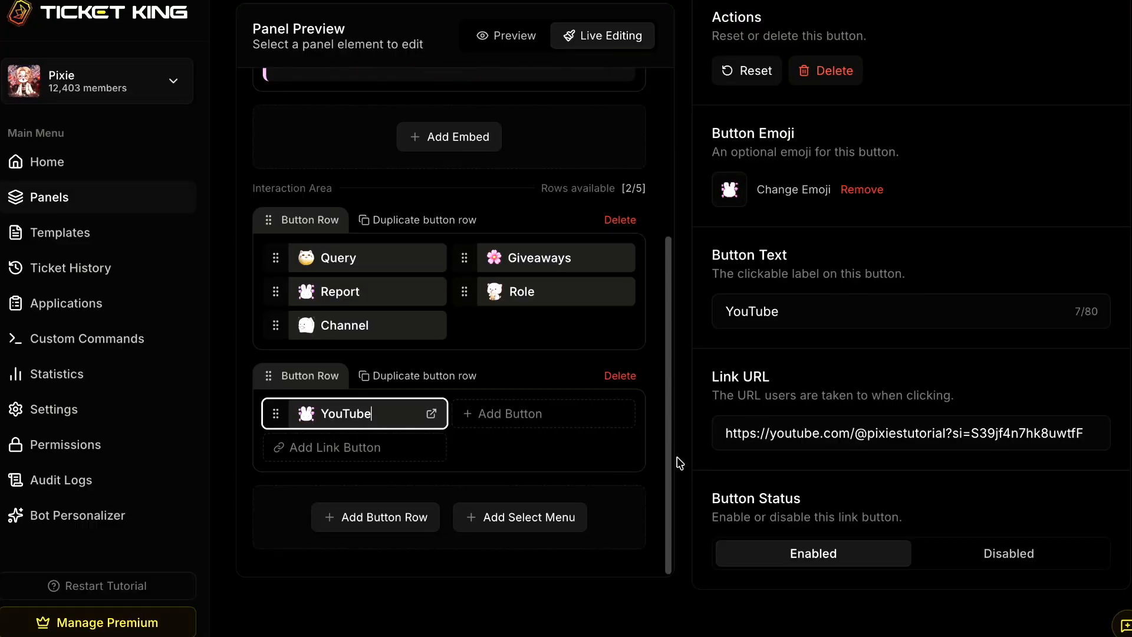
# - In Ticket King, move the YouTube button row above the five-button row, update the panel, and move it back below
pyautogui.moveTo(267, 383); pyautogui.dragTo(289, 301)
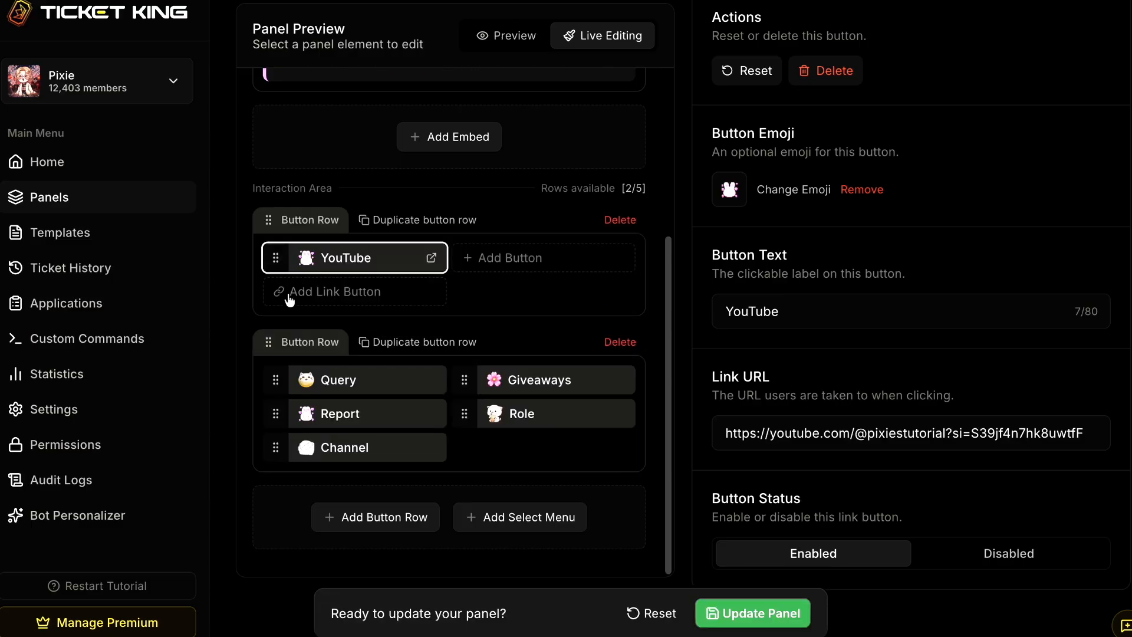
pyautogui.click(781, 607)
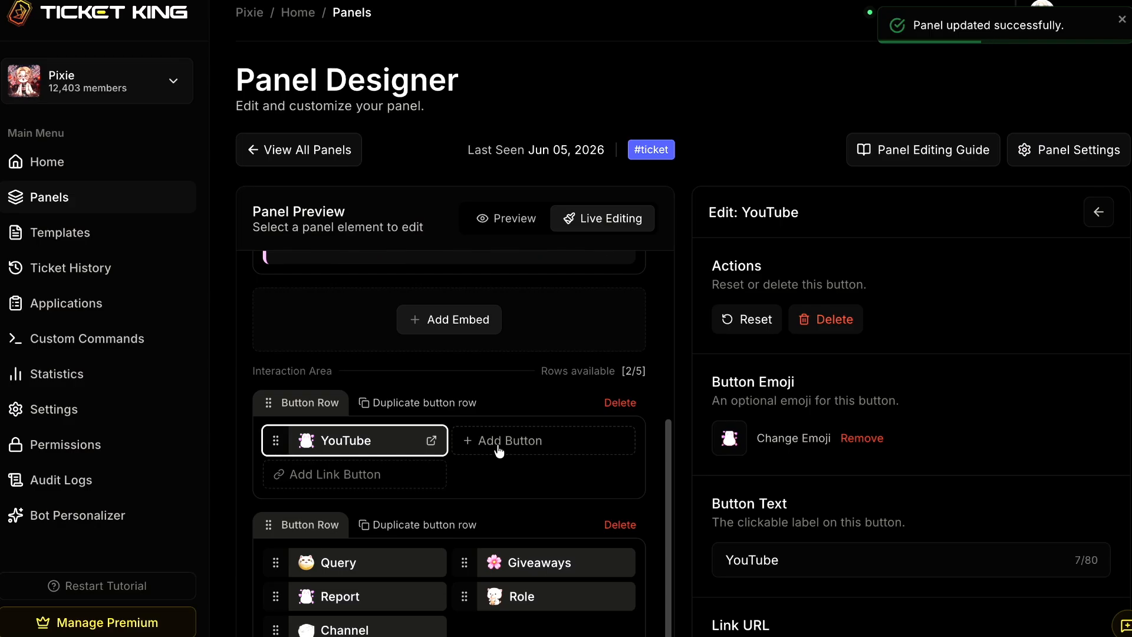
pyautogui.scroll(-1, 312, 398)
pyautogui.moveTo(273, 382); pyautogui.dragTo(295, 489)
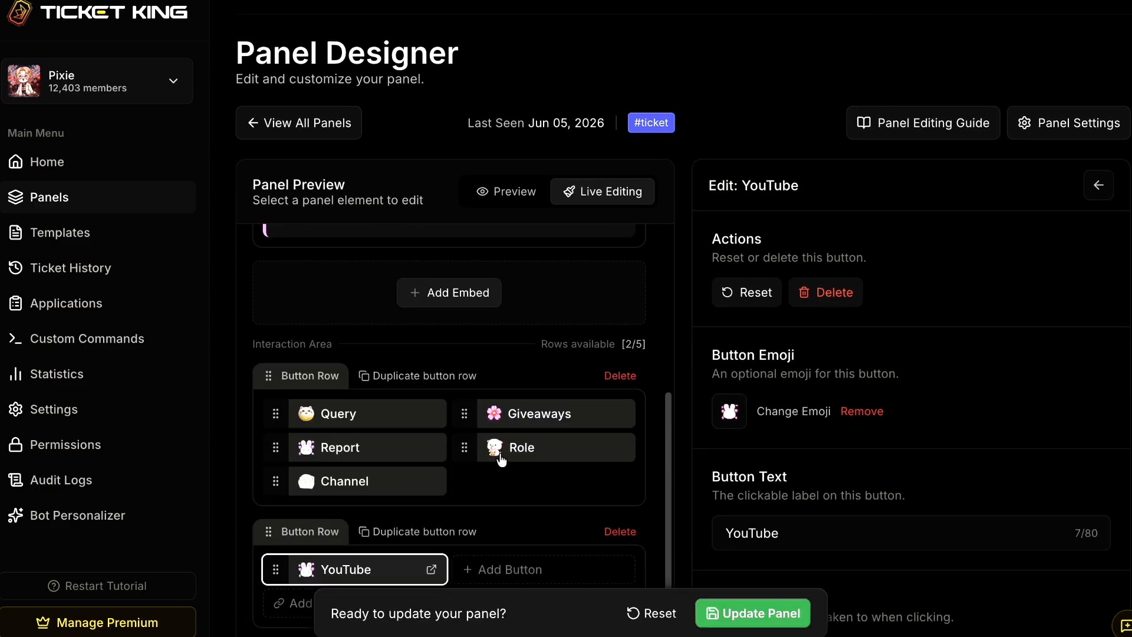
# - Reorder the first row's buttons to Role, Channel, Query, Report, Giveaways and update the panel
pyautogui.moveTo(465, 446); pyautogui.dragTo(274, 413)
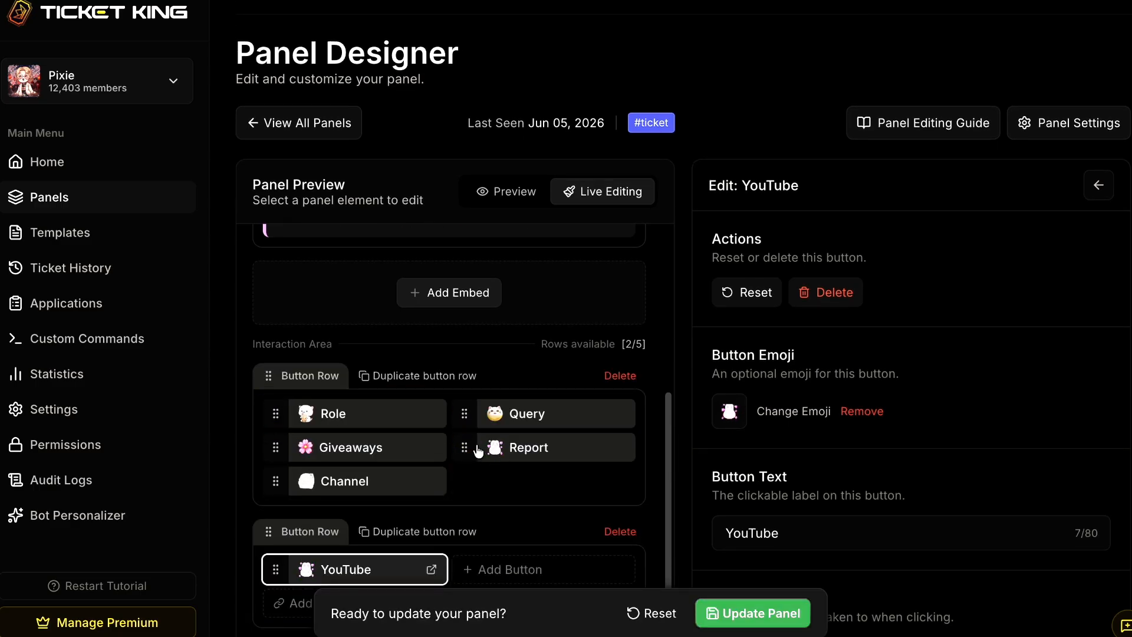
pyautogui.moveTo(463, 447); pyautogui.dragTo(304, 454)
pyautogui.moveTo(417, 488); pyautogui.dragTo(523, 448)
pyautogui.click(768, 611)
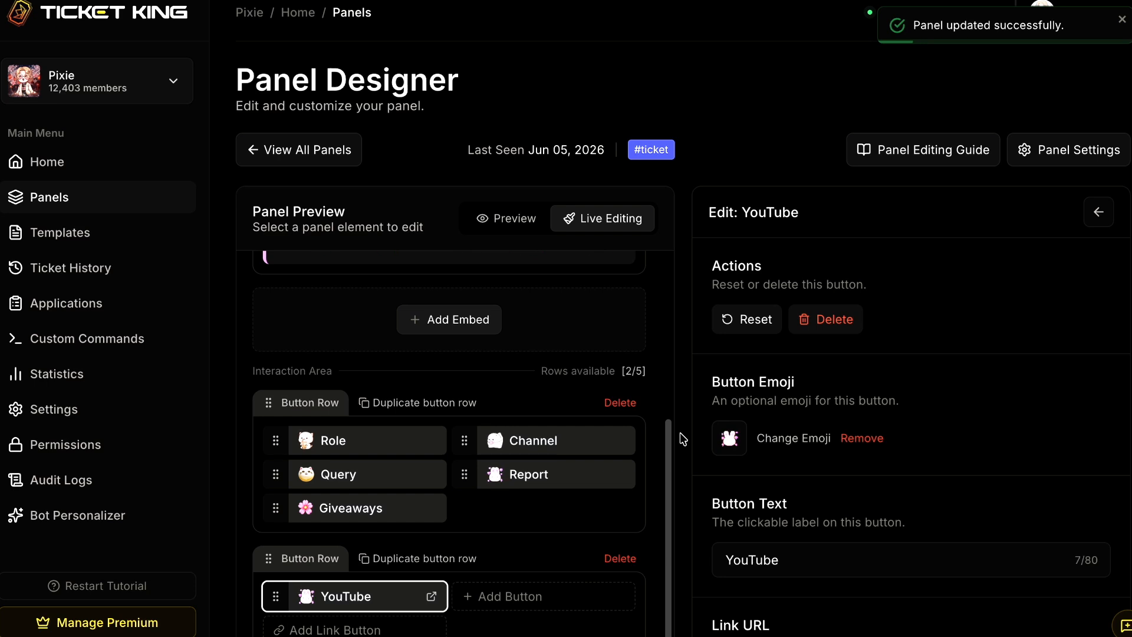
# - Add the text content "Hello there, this is our ticket" above the embed, update the panel, and check the message in Discord
pyautogui.scroll(4, 666, 413)
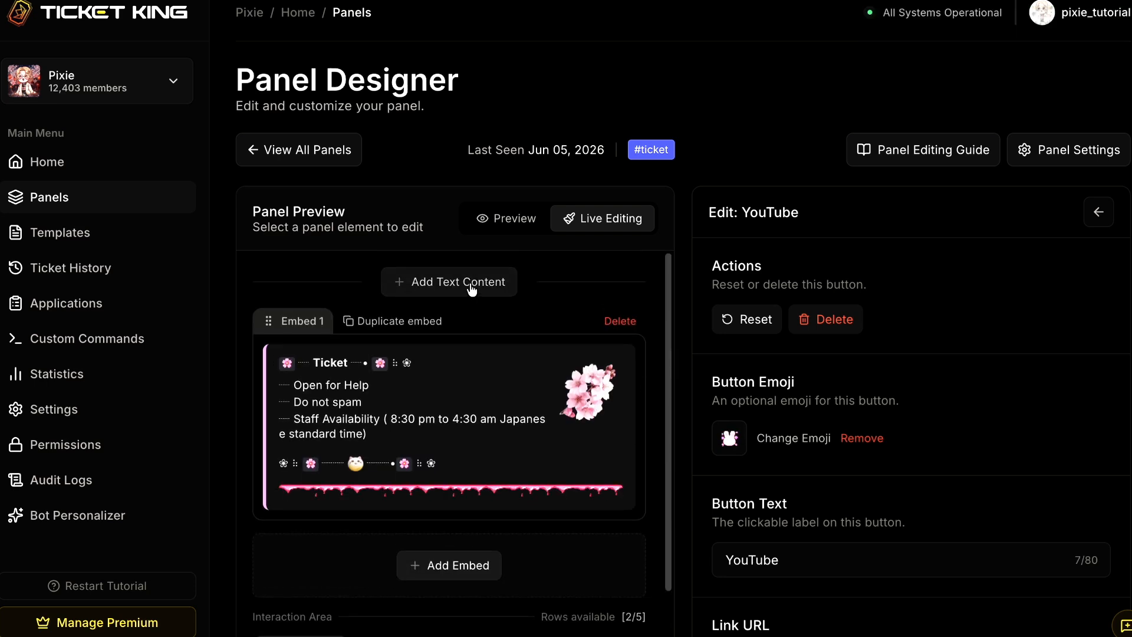
pyautogui.click(471, 289)
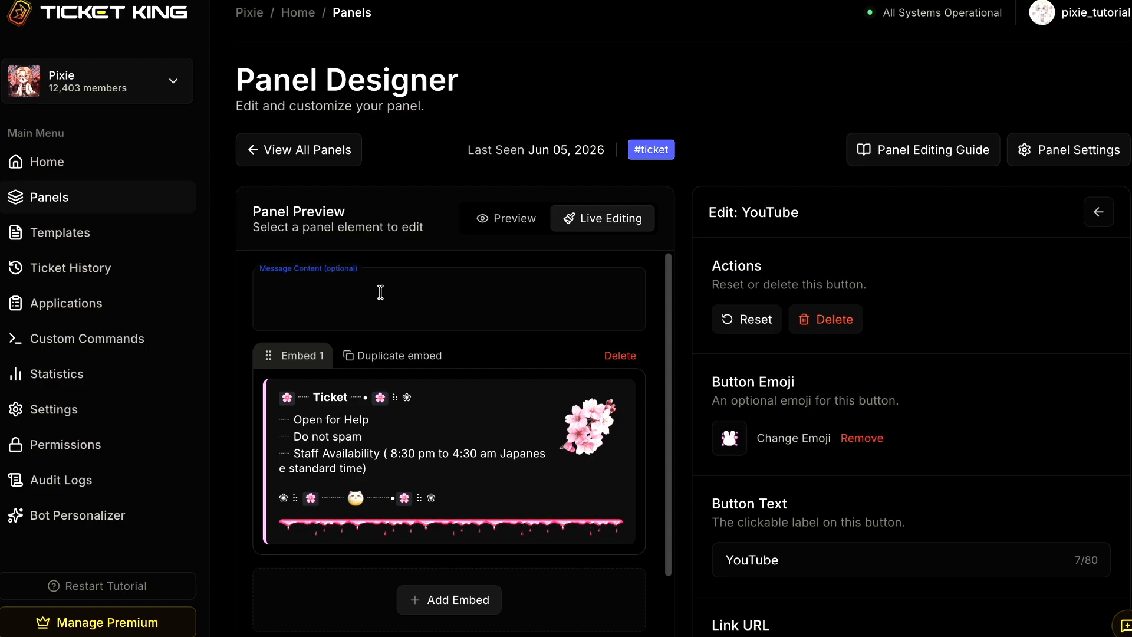
pyautogui.write('Hello there, this is our ticket')
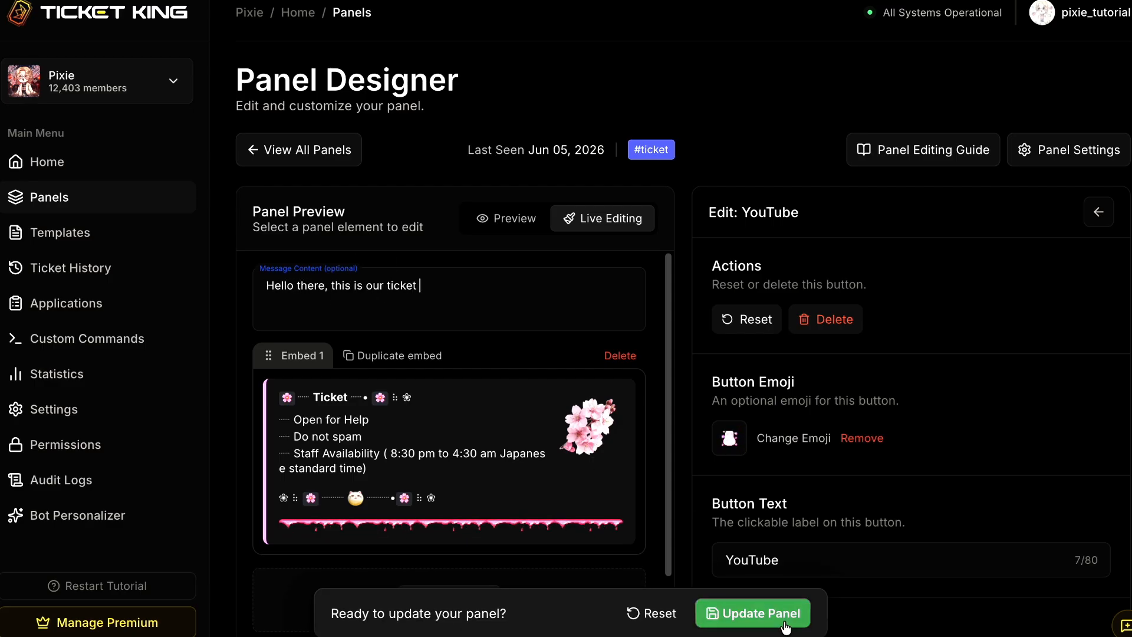
pyautogui.click(752, 613)
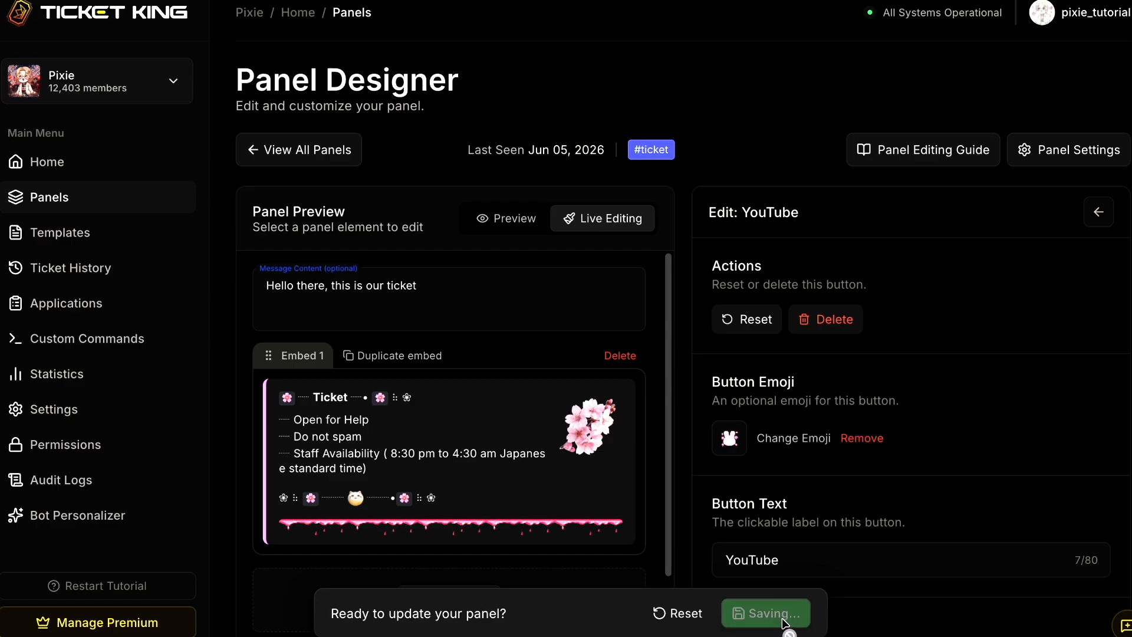
pyautogui.hotkey('alt', 'Tab')
pyautogui.moveTo(349, 379); pyautogui.dragTo(490, 379)
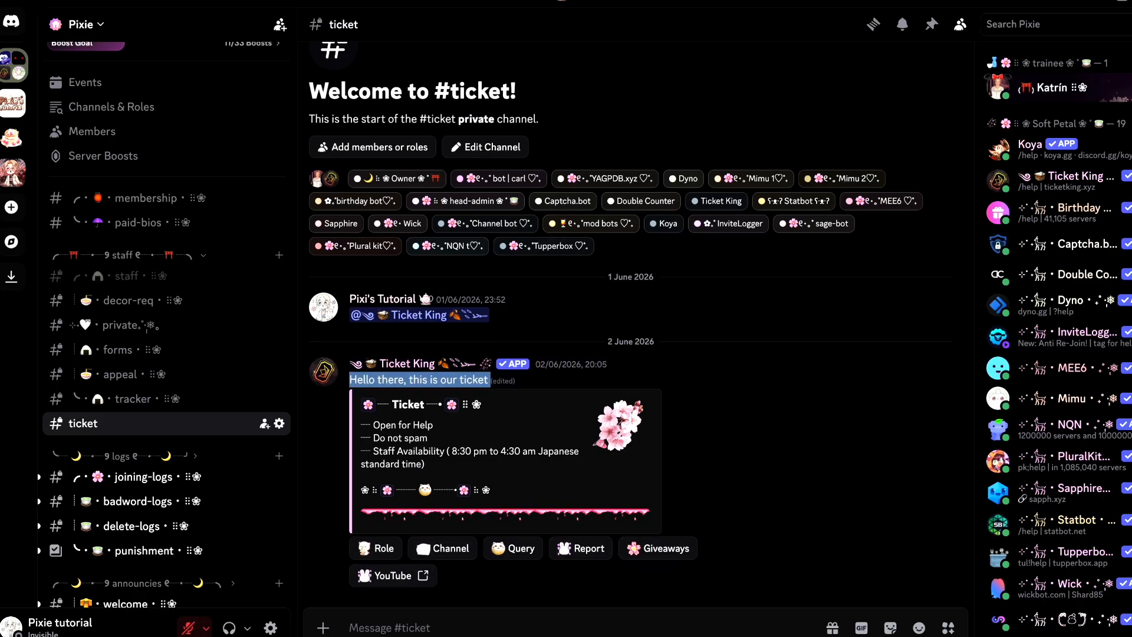
# - In Ticket King, append a mention of the "mod bots" role to the message content, update the panel, and check it in Discord
pyautogui.hotkey('alt', 'Tab')
pyautogui.click(462, 293)
pyautogui.write('@')
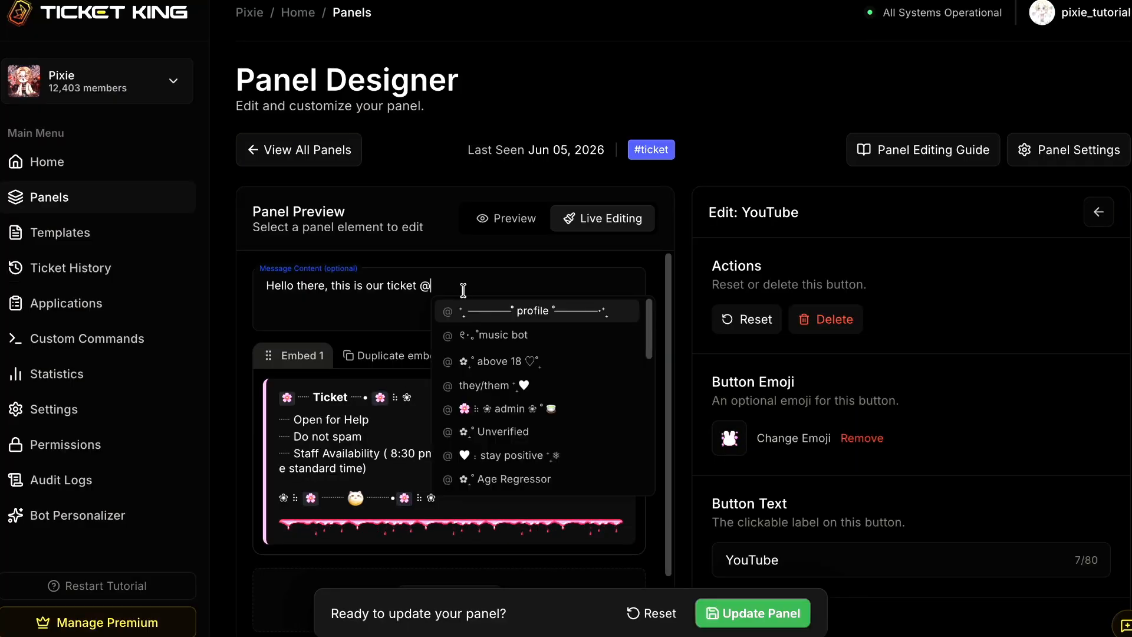
pyautogui.scroll(-5, 550, 448)
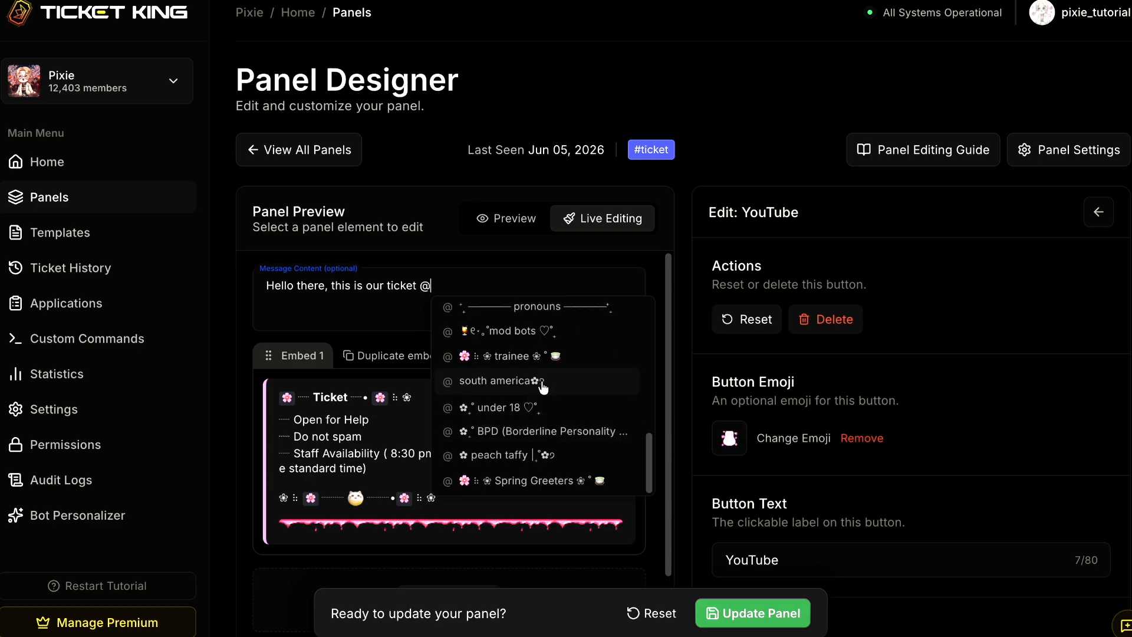
pyautogui.click(549, 337)
pyautogui.click(752, 613)
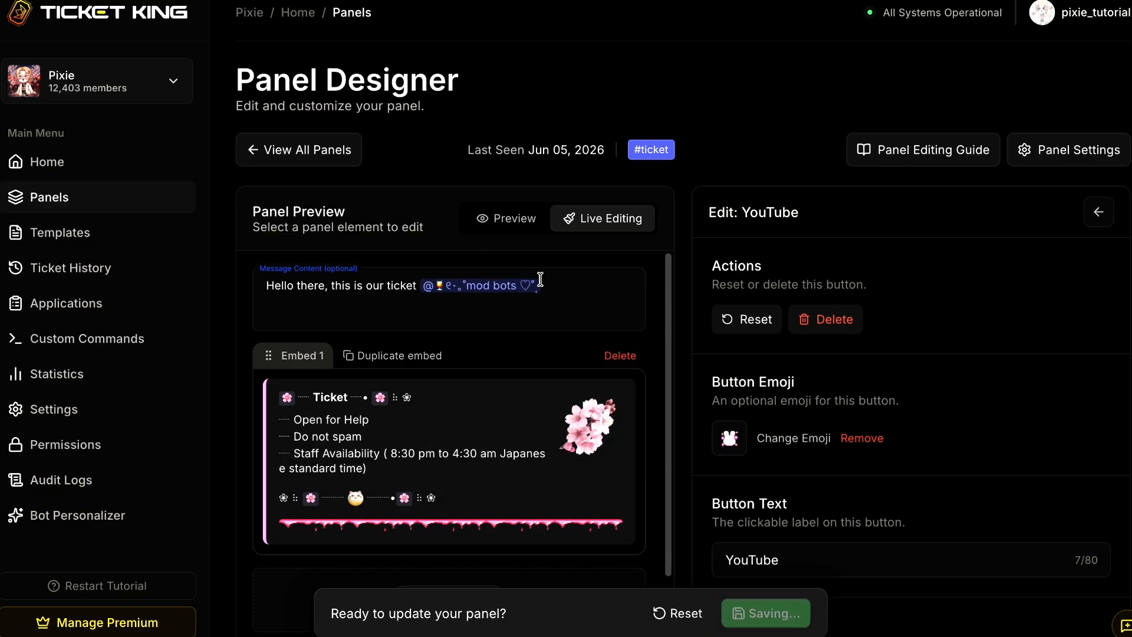
pyautogui.hotkey('alt', 'Tab')
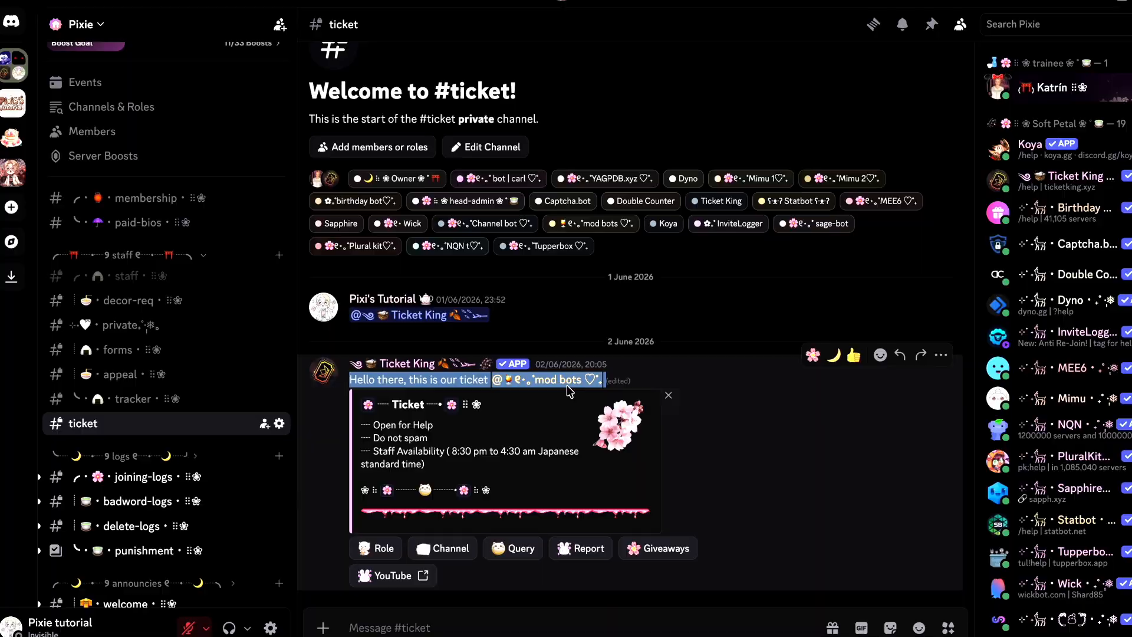
# - Switch to Ticket King and set Embed 2's accent color to a light pink-purple
pyautogui.hotkey('alt', 'Tab')
pyautogui.scroll(-3, 466, 489)
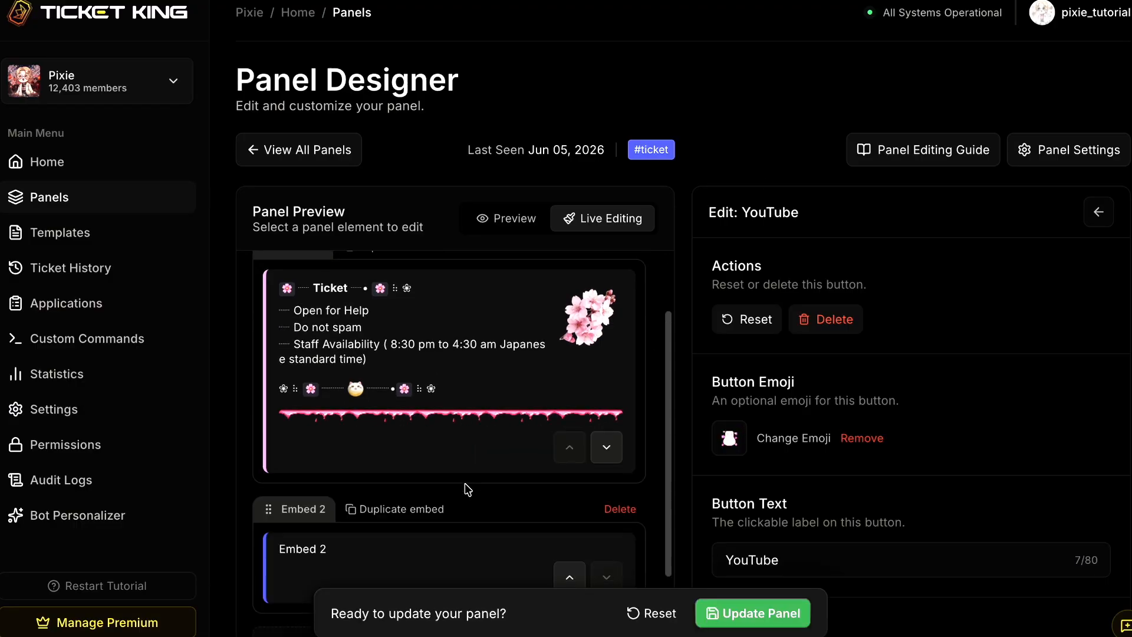
pyautogui.scroll(-3, 467, 490)
pyautogui.click(473, 377)
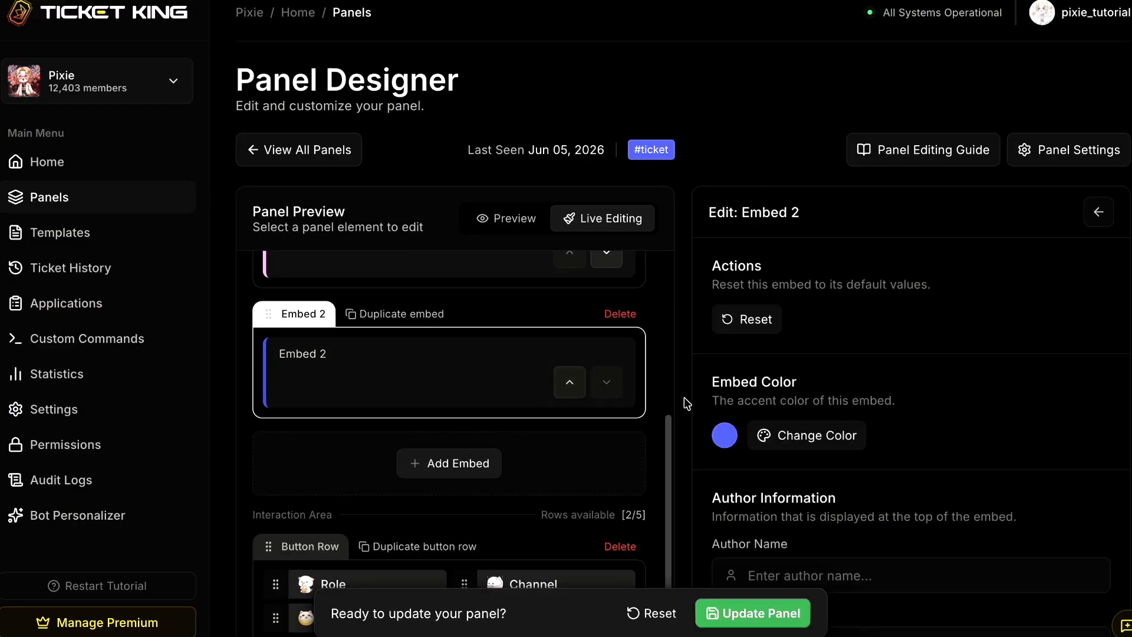
pyautogui.click(792, 440)
pyautogui.moveTo(816, 352); pyautogui.dragTo(838, 350)
pyautogui.click(781, 189)
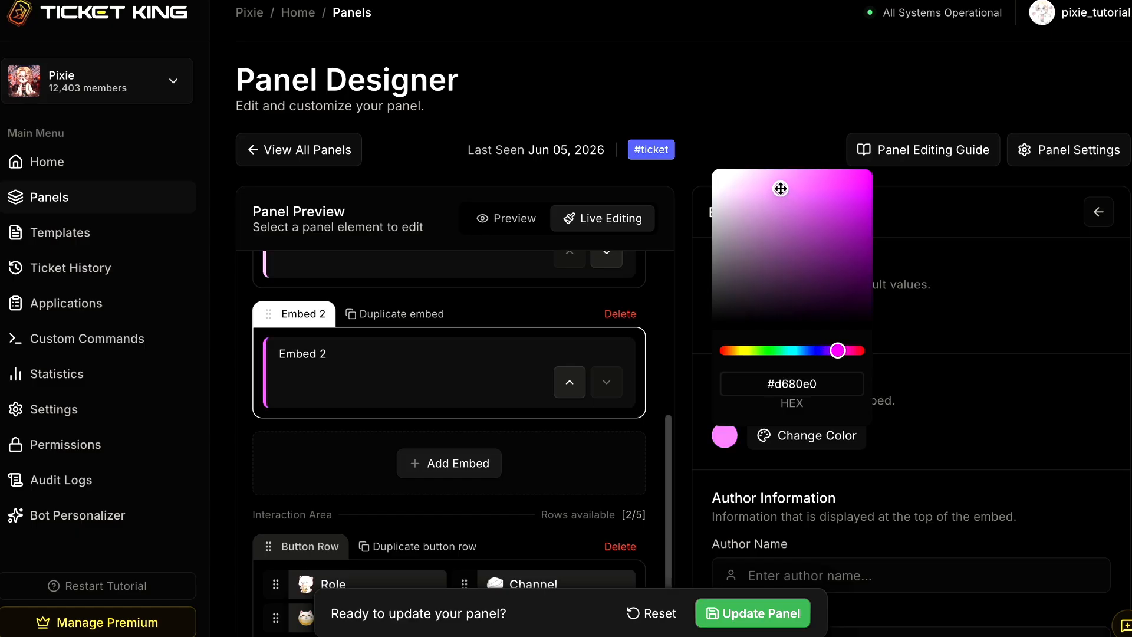
pyautogui.click(1038, 432)
# - Copy the rose divider's image address from Discord into Embed 2's image URL, update the panel, and check it in Discord
pyautogui.scroll(-3, 1036, 433)
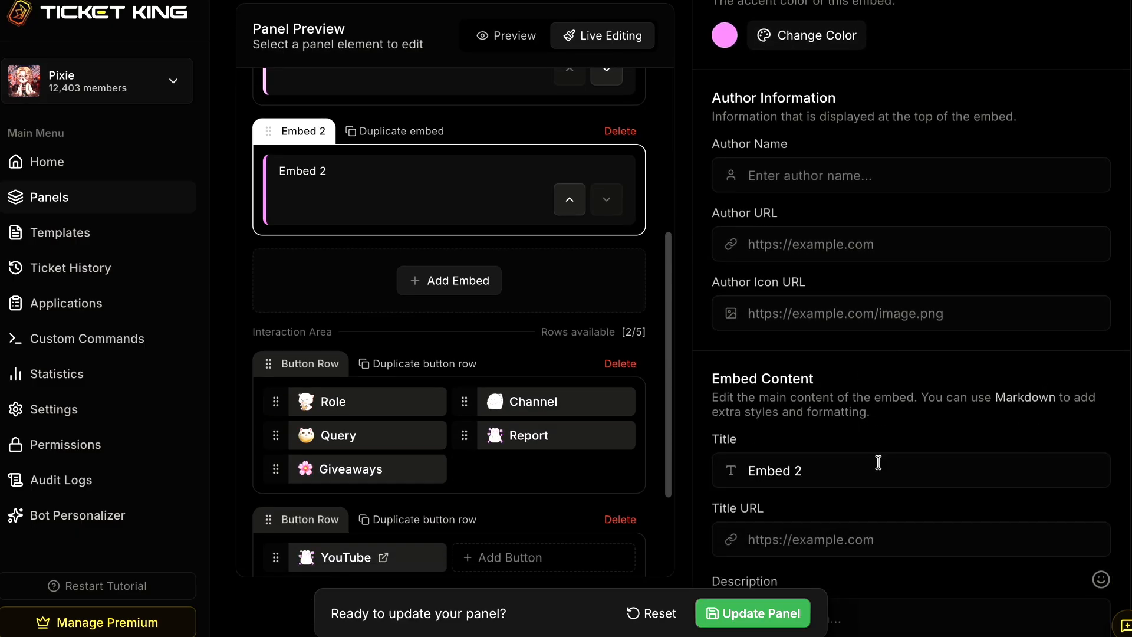
pyautogui.scroll(-2, 902, 413)
pyautogui.scroll(-5, 859, 397)
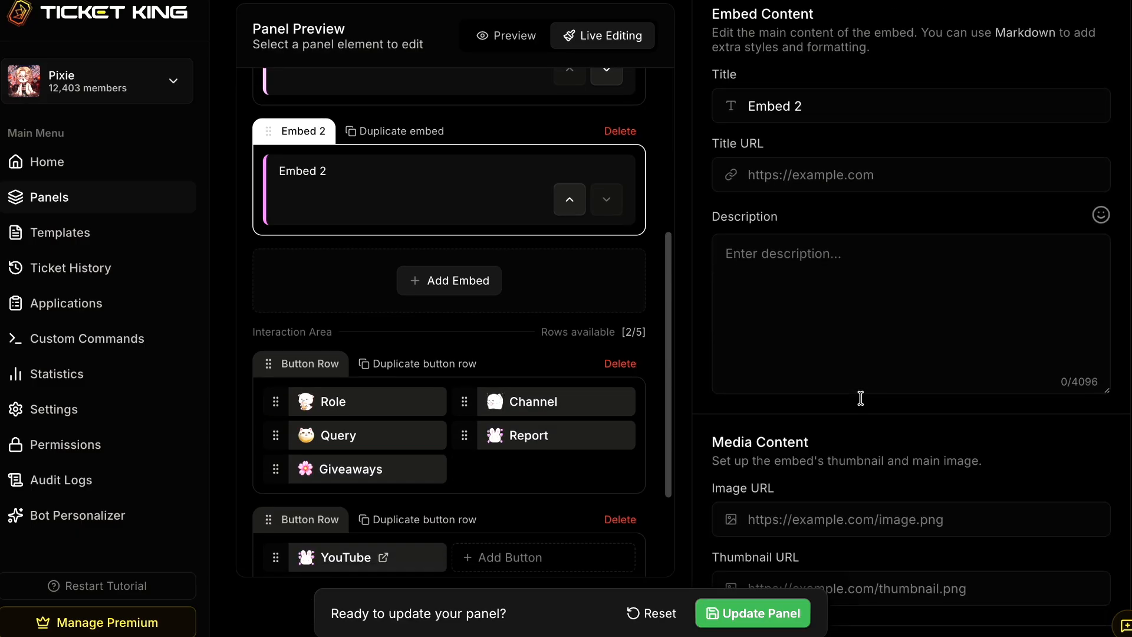
pyautogui.click(851, 471)
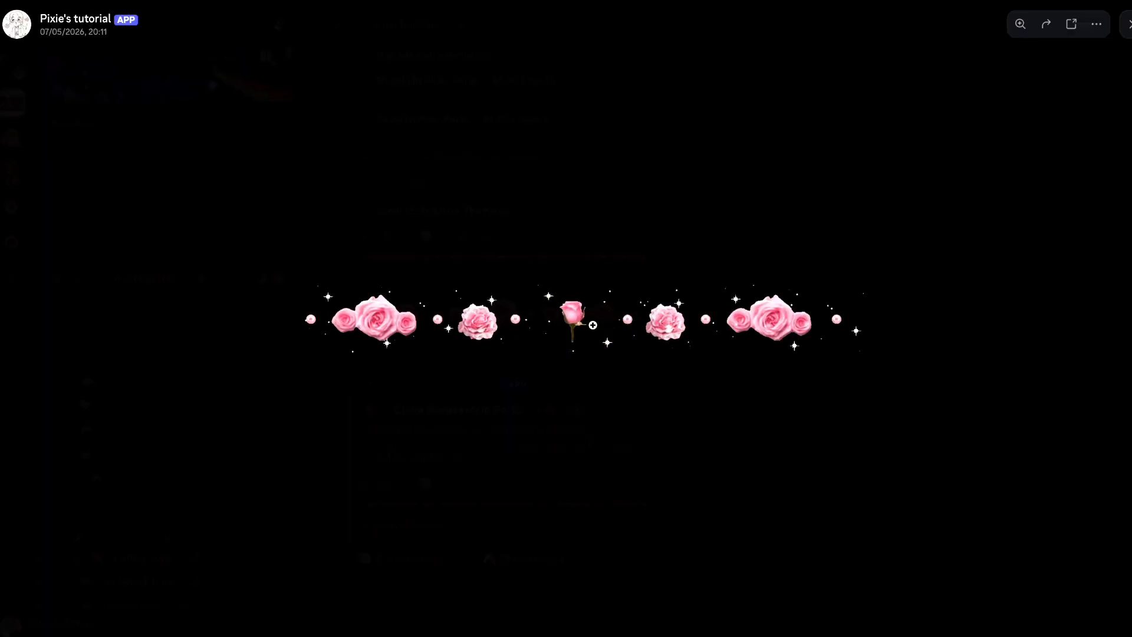
pyautogui.rightClick(596, 316)
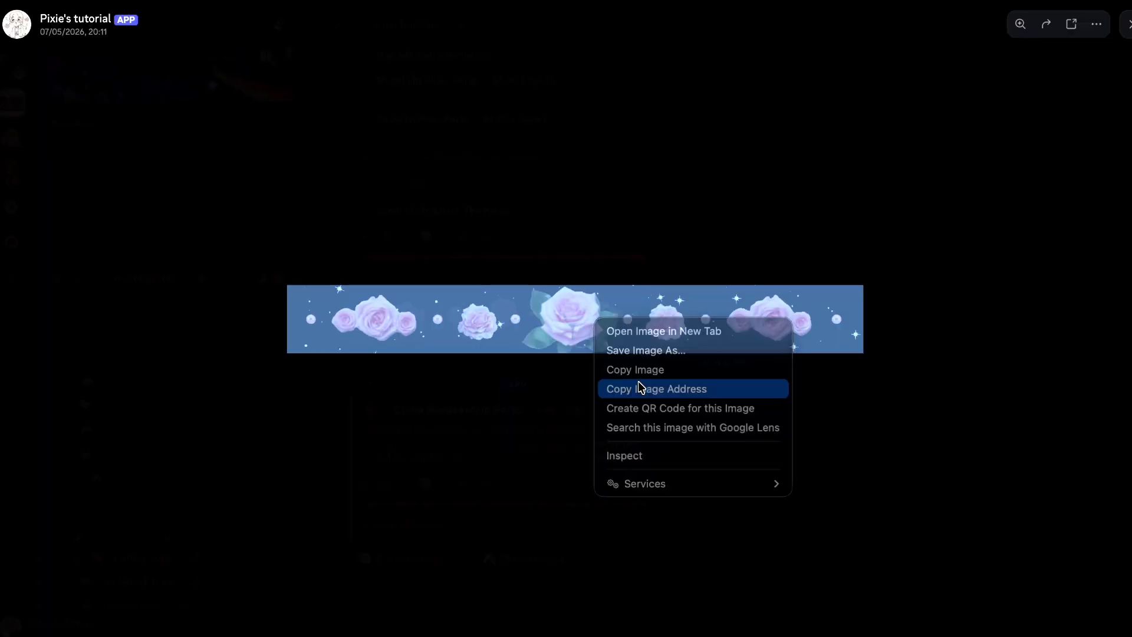
pyautogui.hotkey('ctrl', 'v')
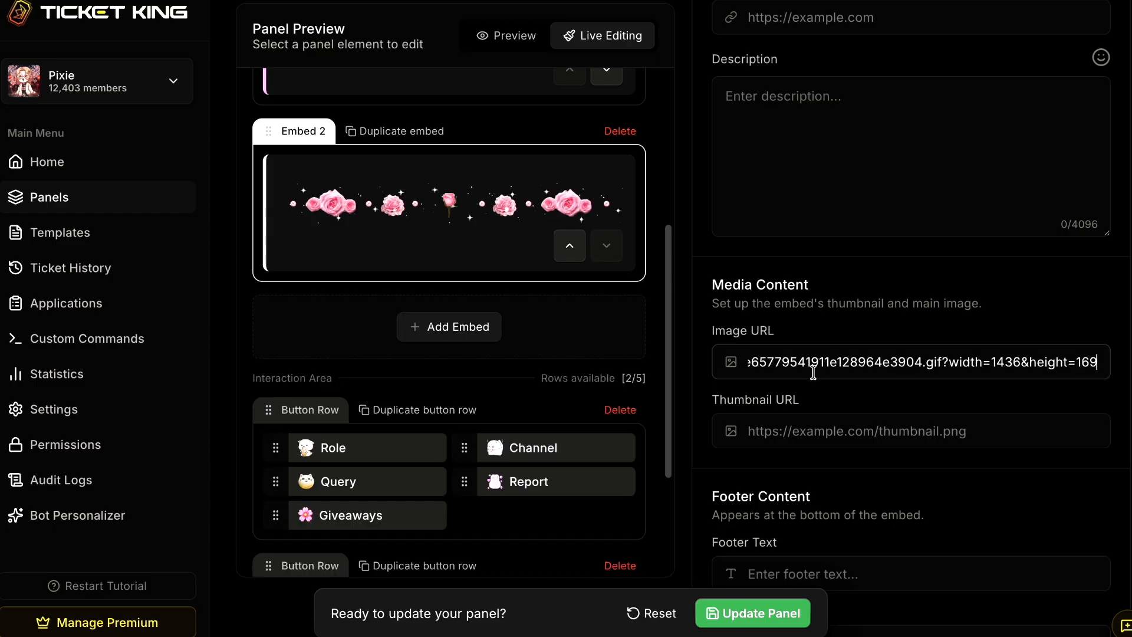
pyautogui.click(753, 613)
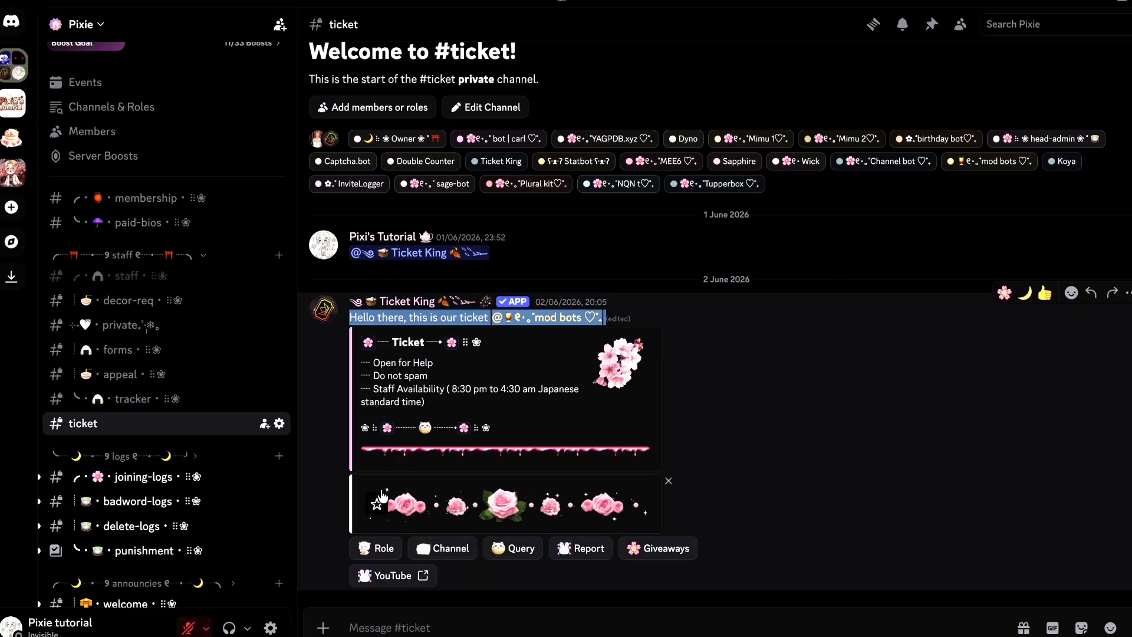
pyautogui.click(513, 511)
pyautogui.click(519, 515)
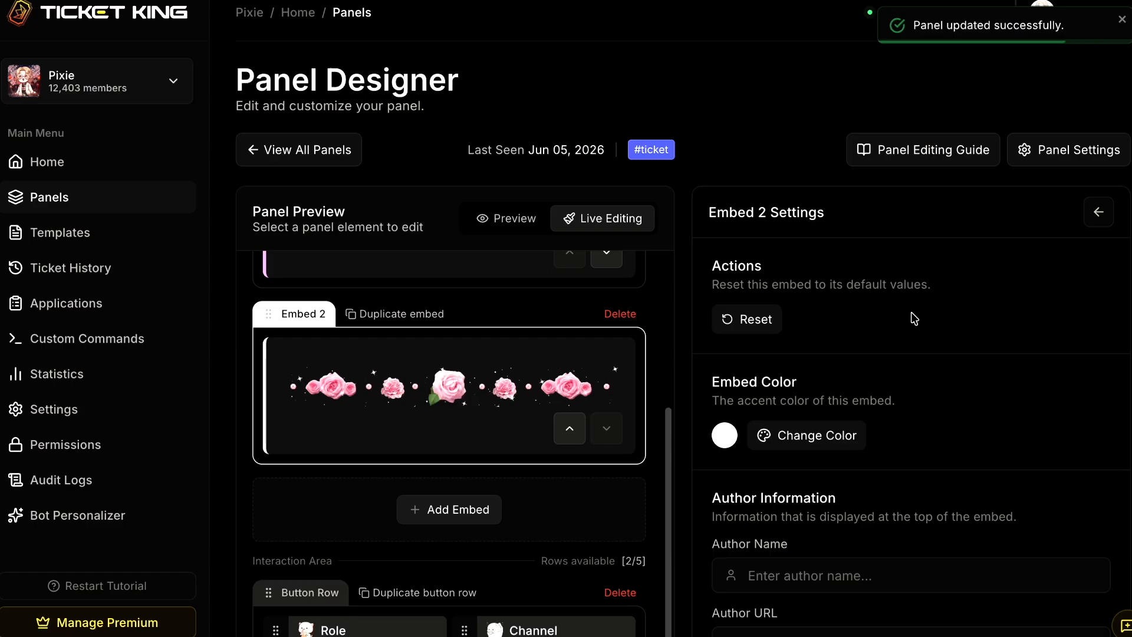
# - In Ticket King, delete Embed 2, clear the message content above Embed 1, and update the panel
pyautogui.click(620, 314)
pyautogui.click(716, 368)
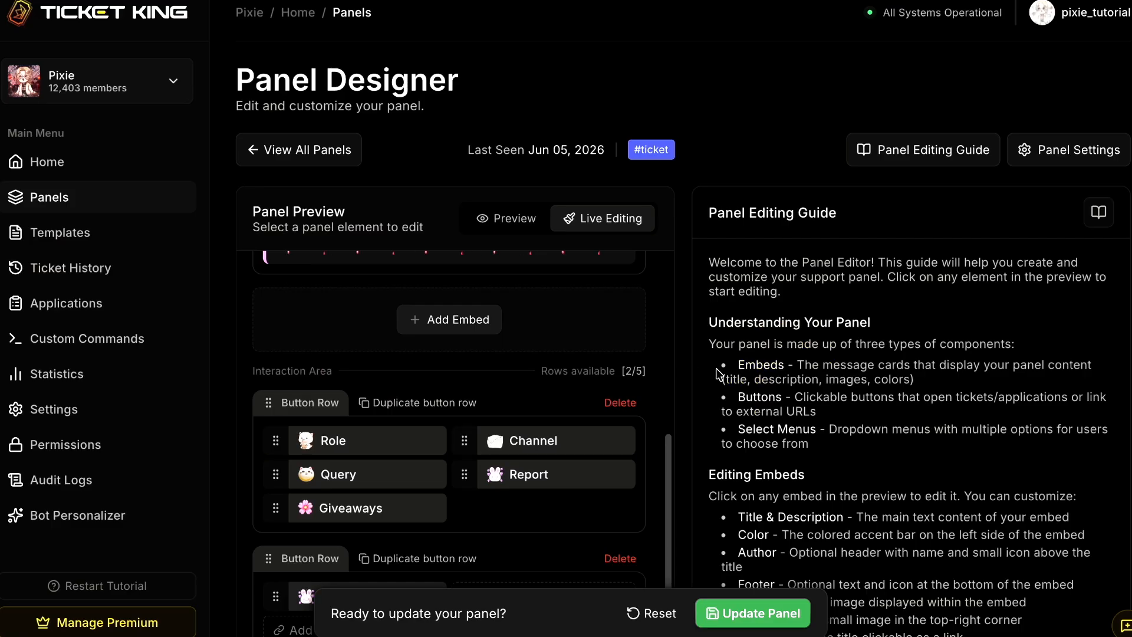
pyautogui.scroll(5, 569, 271)
pyautogui.press('BackSpace')
pyautogui.press('BackSpace')
pyautogui.press('BackSpace')
pyautogui.press('BackSpace')
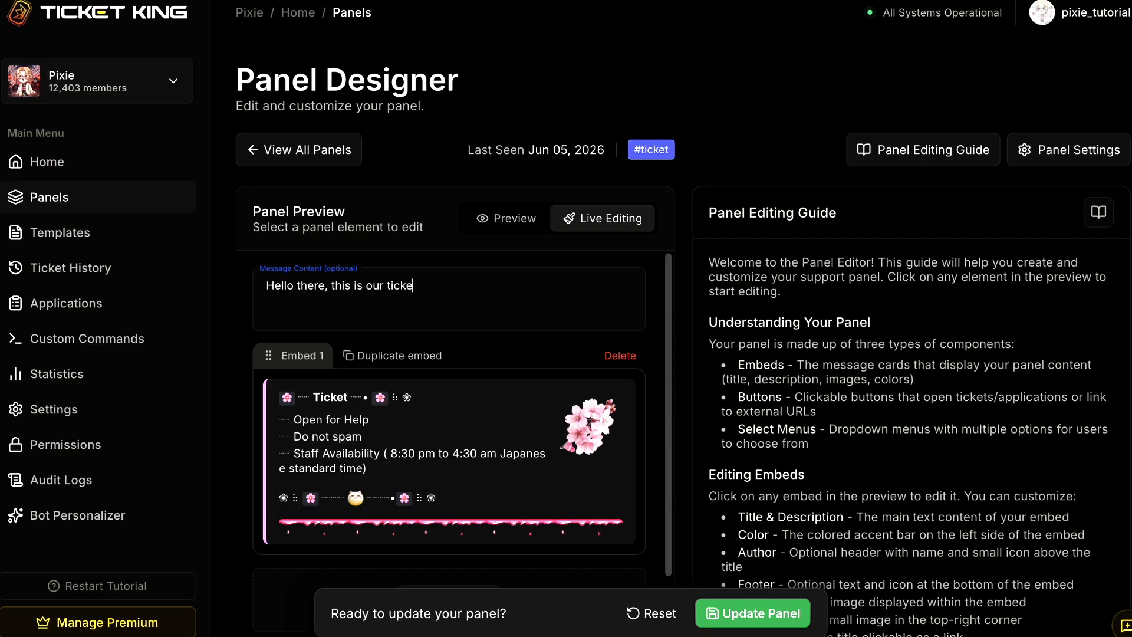
pyautogui.moveTo(334, 287); pyautogui.dragTo(246, 285)
pyautogui.press('BackSpace')
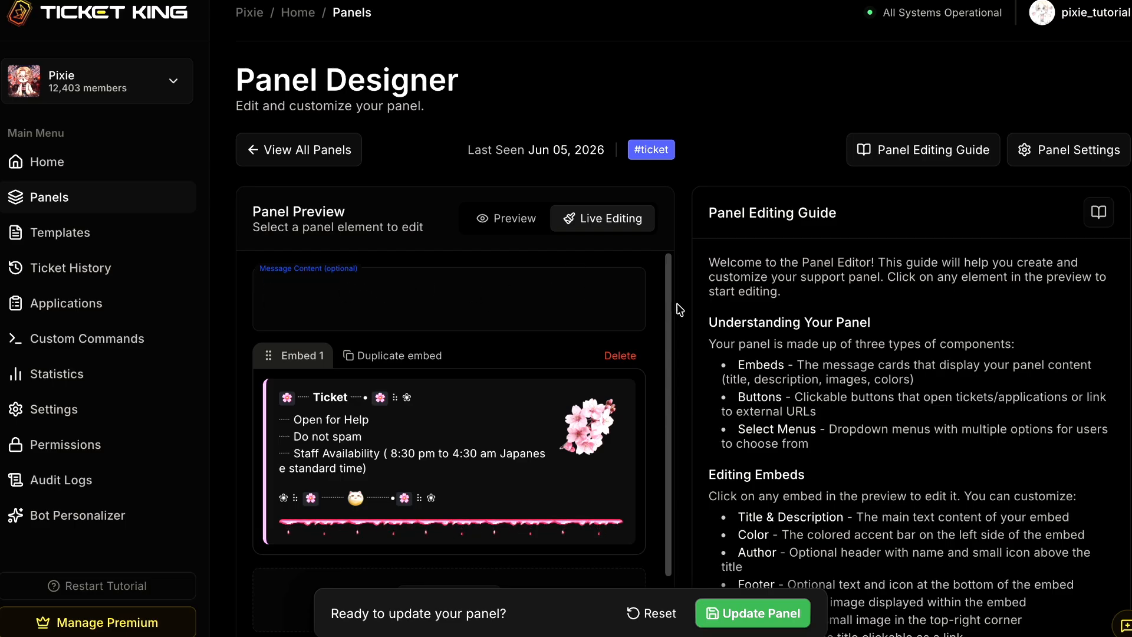
pyautogui.click(752, 613)
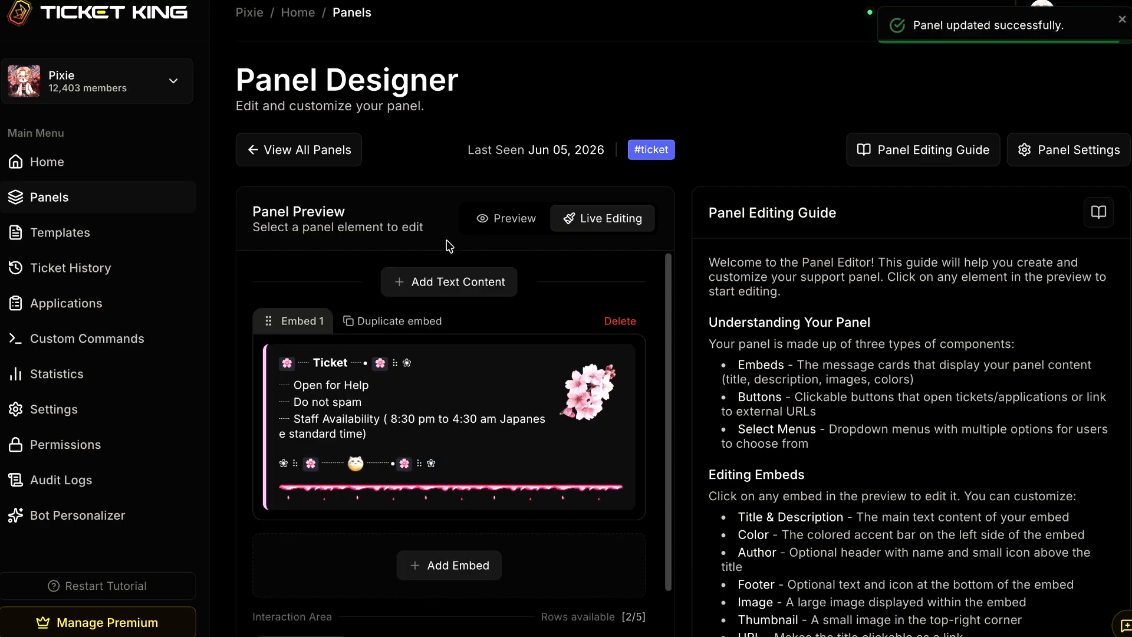
# - In the panel settings, set the ticket style to Thread and update the panel
pyautogui.scroll(-2, 759, 489)
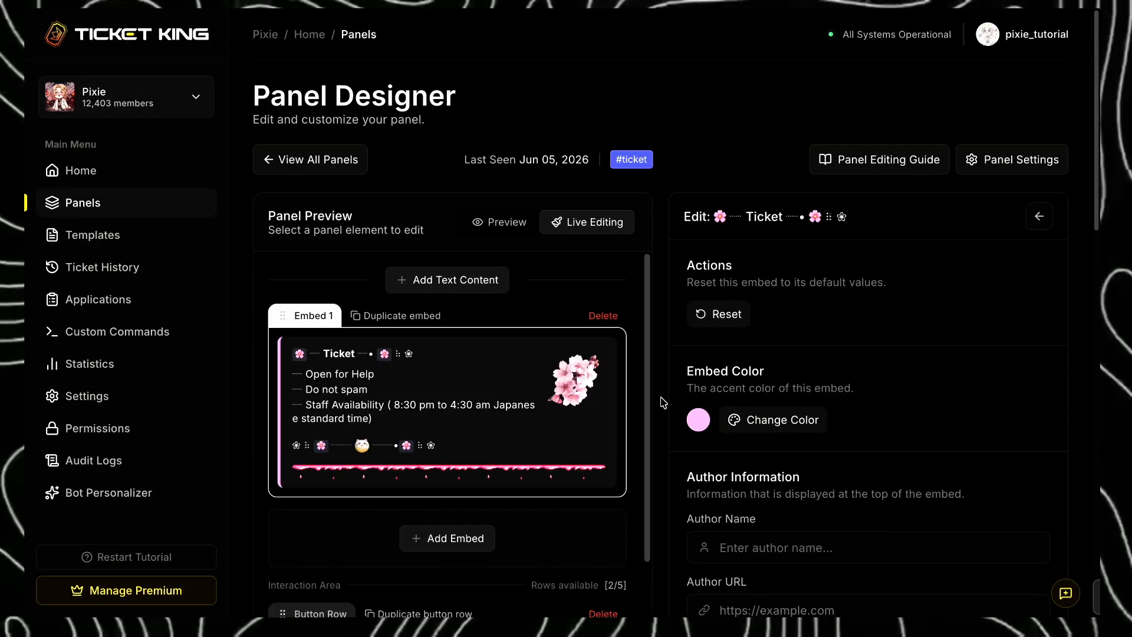
pyautogui.scroll(-3, 565, 460)
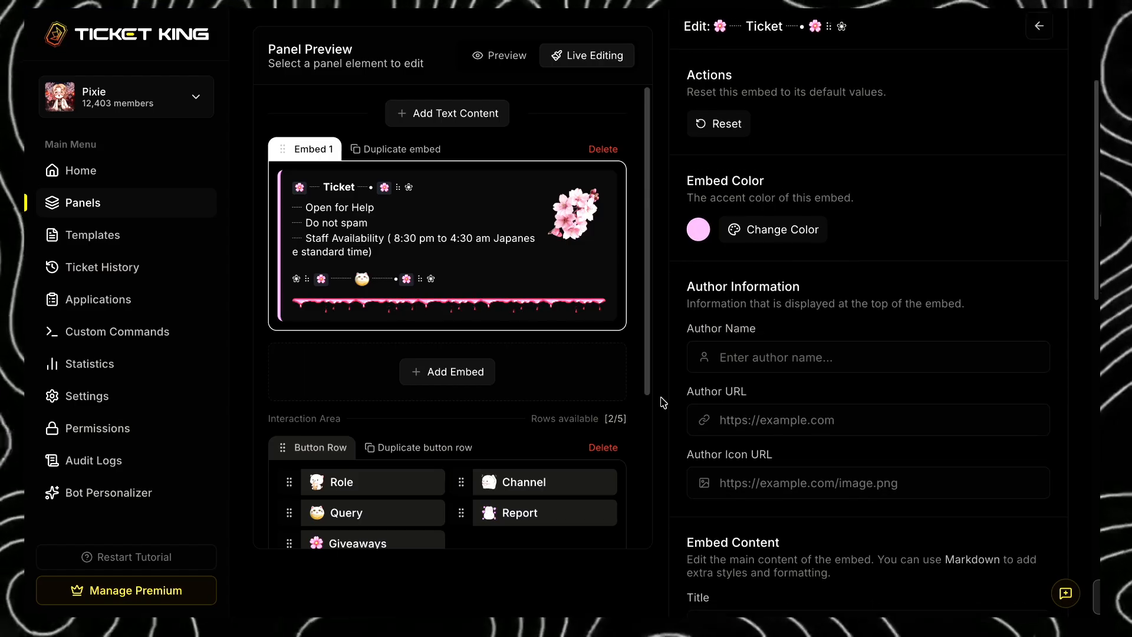
pyautogui.scroll(-1, 564, 460)
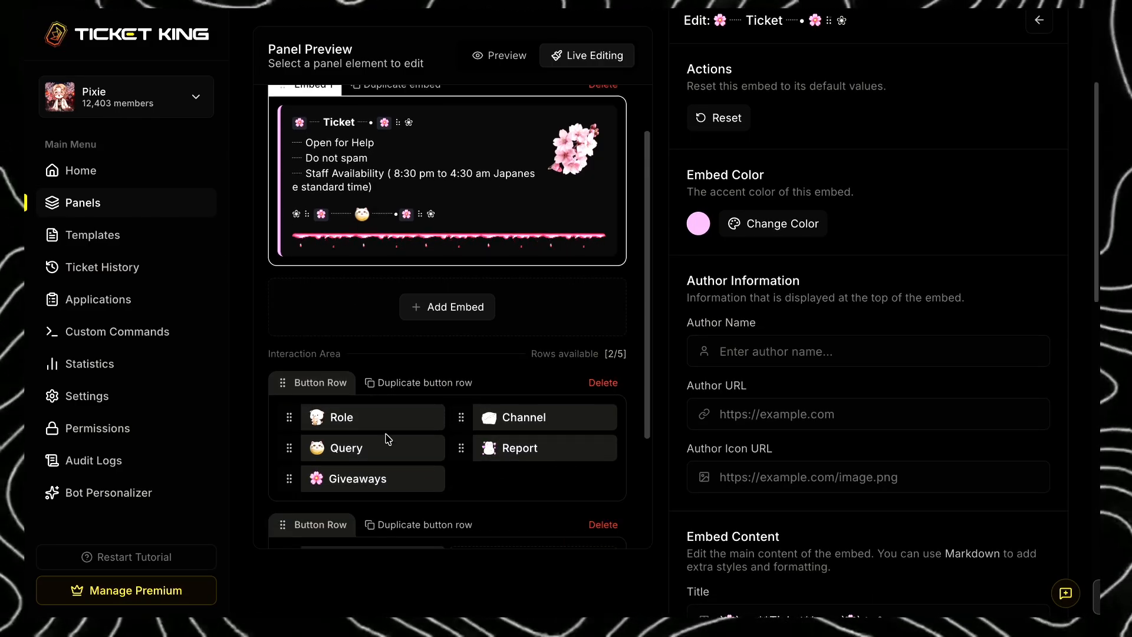
pyautogui.click(603, 383)
pyautogui.press('Escape')
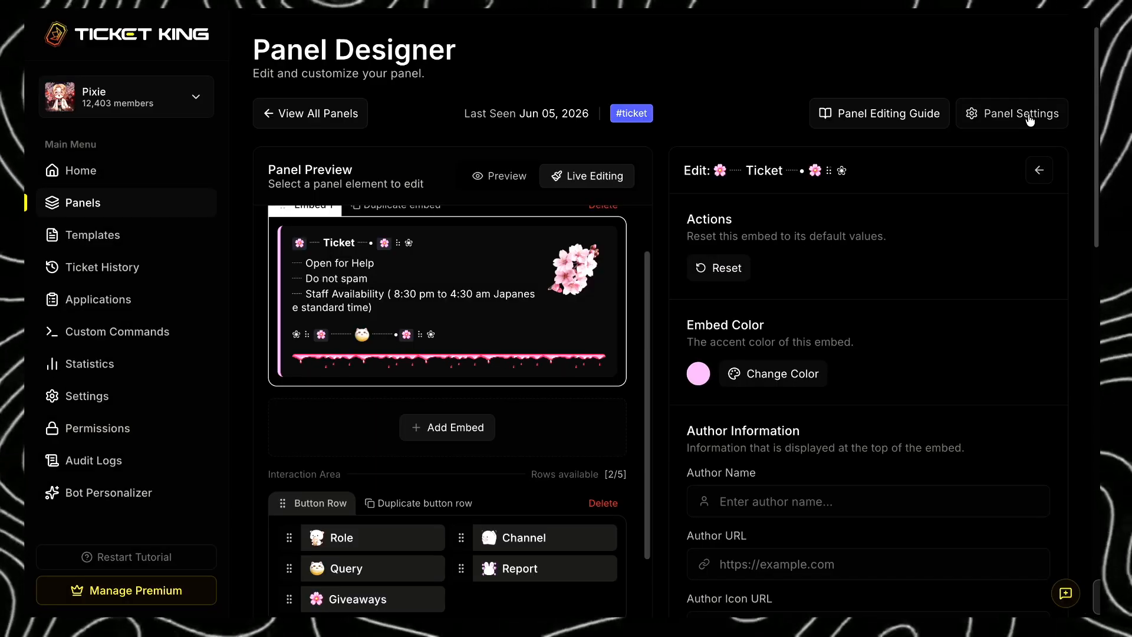
pyautogui.click(1030, 115)
pyautogui.scroll(-4, 1096, 174)
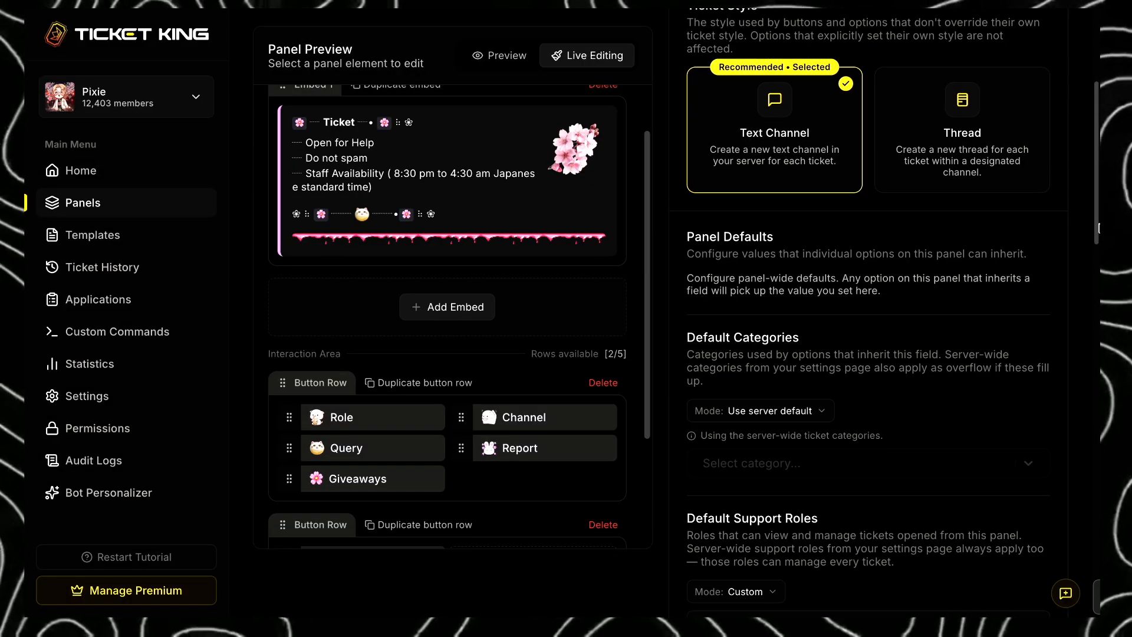
pyautogui.moveTo(1098, 223); pyautogui.dragTo(1098, 201)
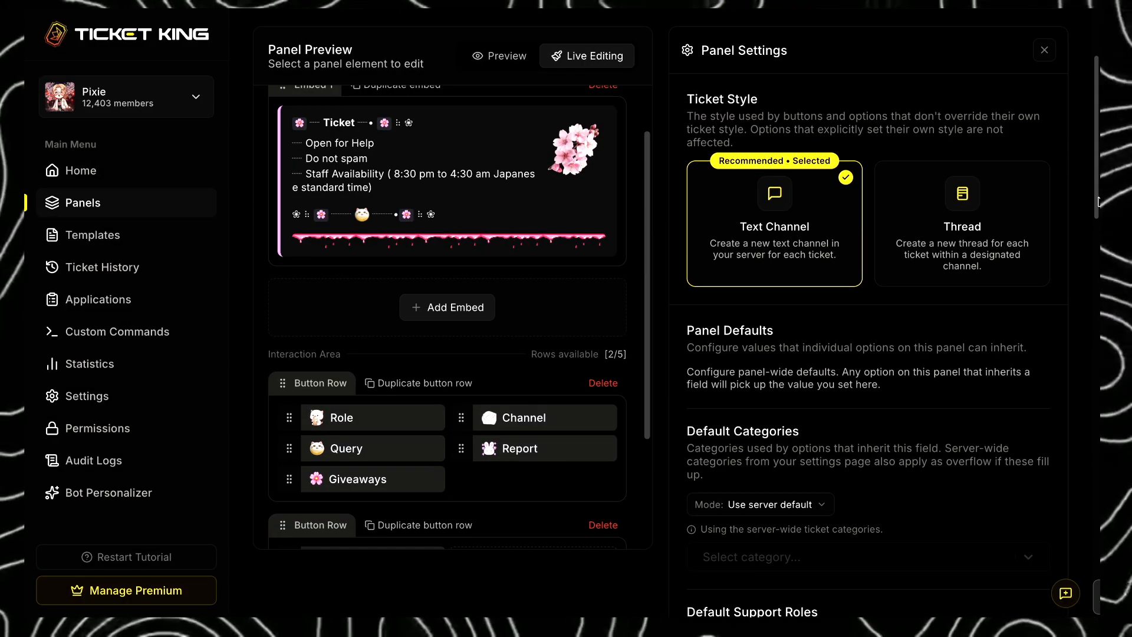
pyautogui.click(984, 200)
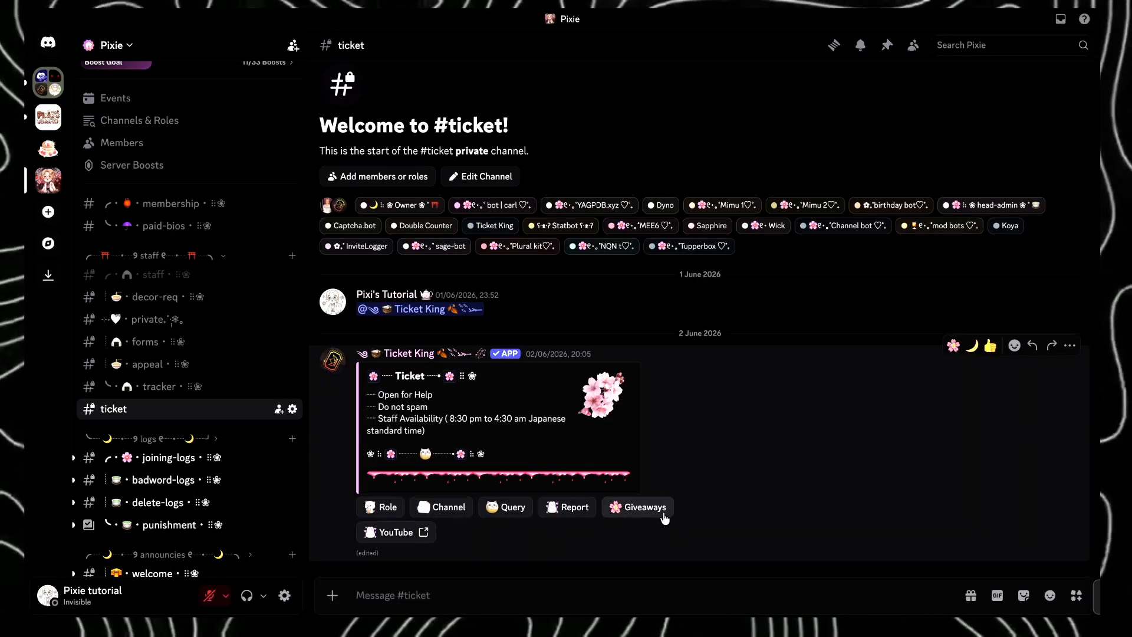
# - In Discord, submit a Giveaways ticket with Boost reward as the answer, view its thread, and return to the ticket channel
pyautogui.click(663, 511)
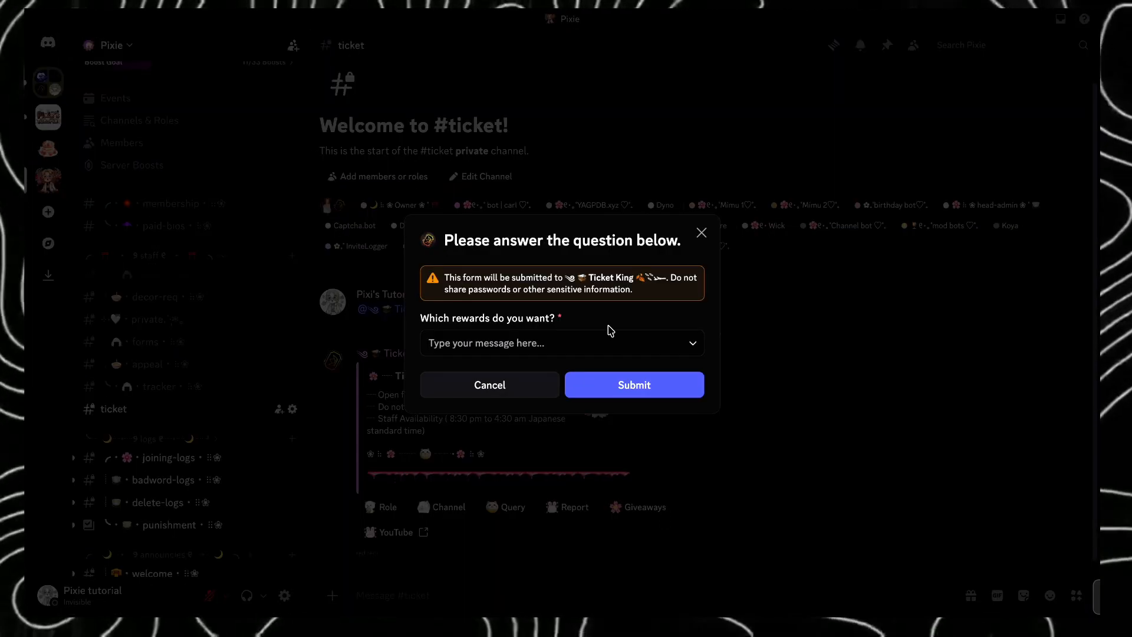
pyautogui.click(607, 343)
pyautogui.click(613, 372)
pyautogui.click(632, 392)
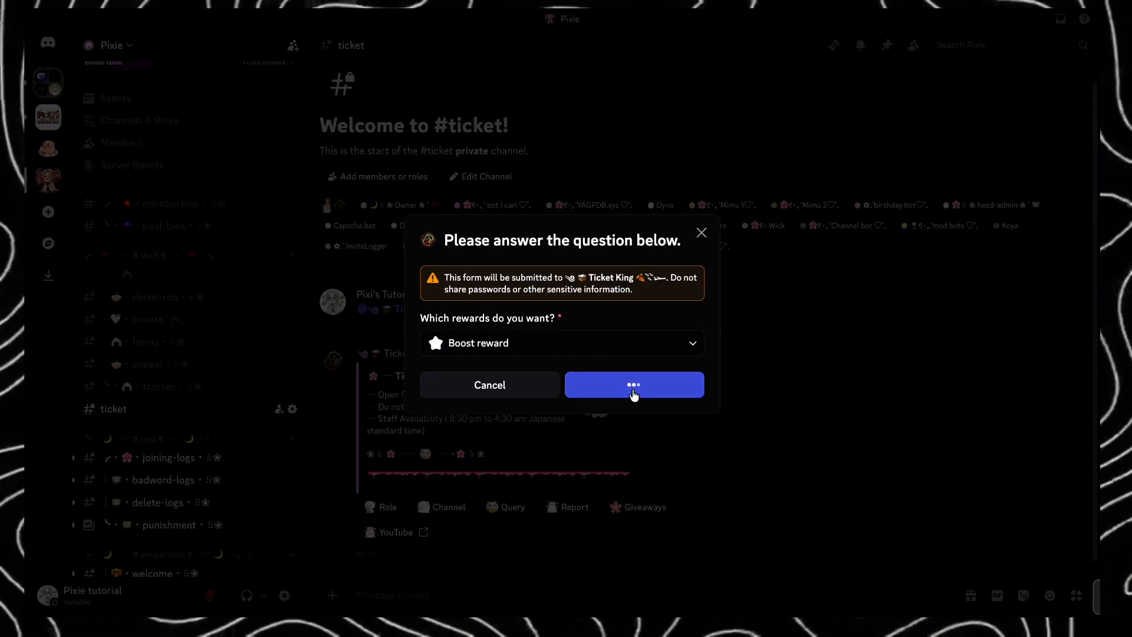
pyautogui.click(176, 431)
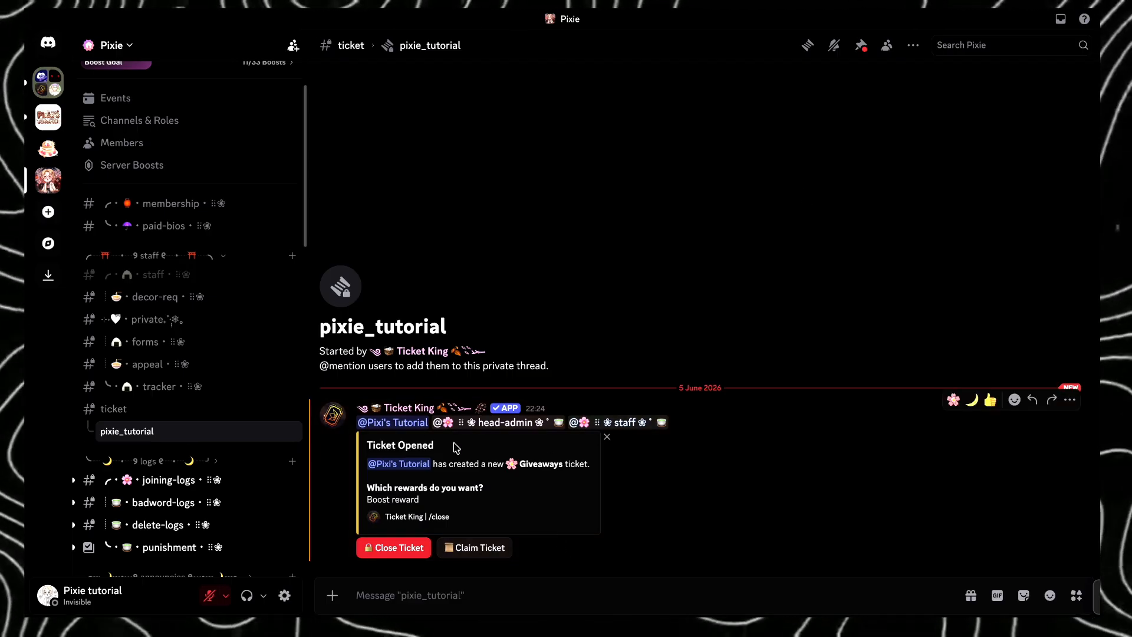
pyautogui.click(176, 418)
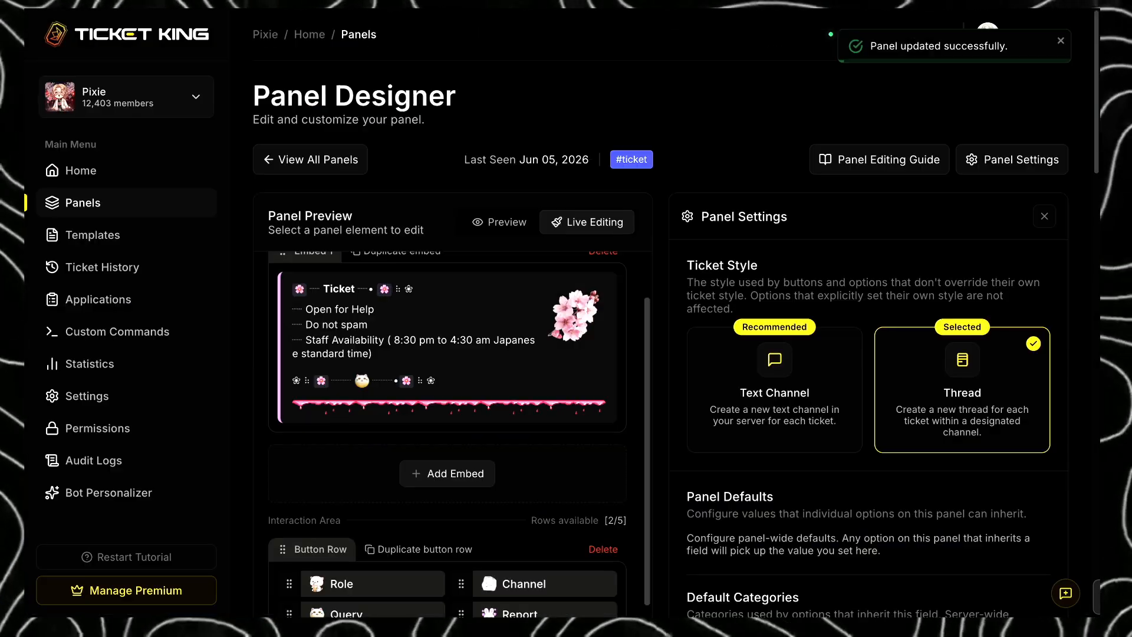
# - Set Ticket King's ticket style to Text Channel and test it in Discord by submitting and closing a Giveaways ticket for Boost reward
pyautogui.click(718, 396)
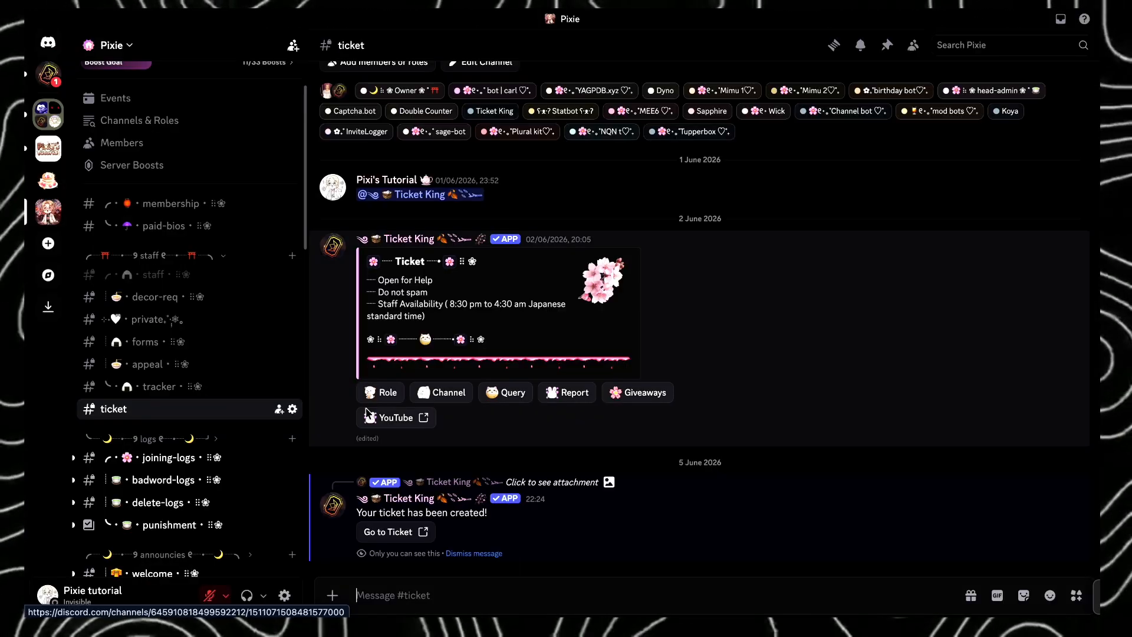
pyautogui.click(634, 394)
pyautogui.click(615, 342)
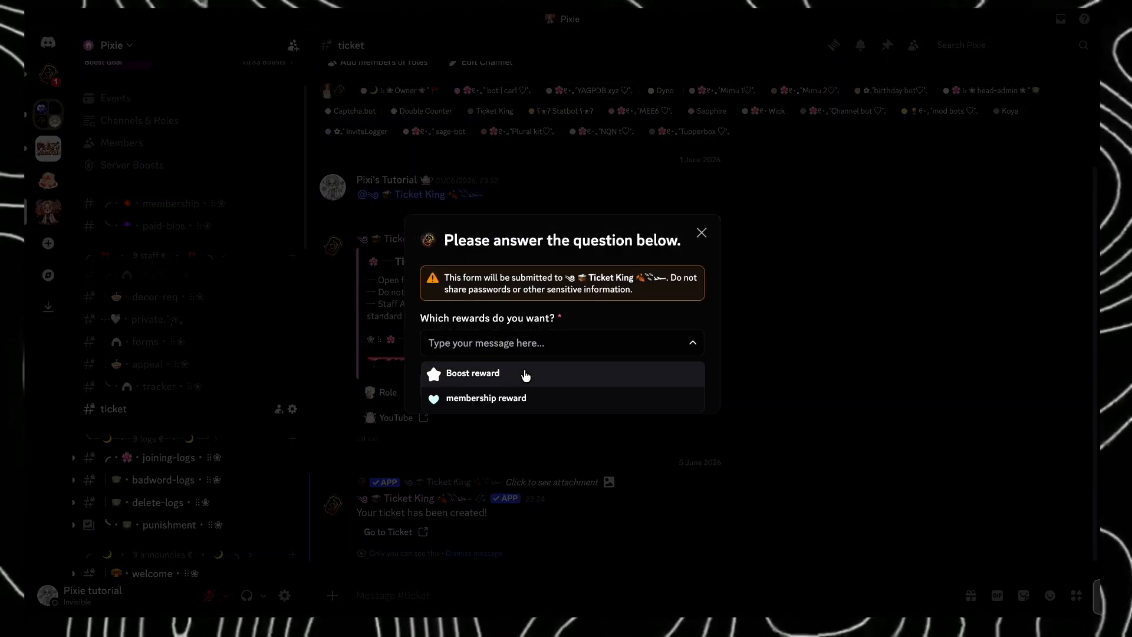
pyautogui.click(522, 373)
pyautogui.click(617, 396)
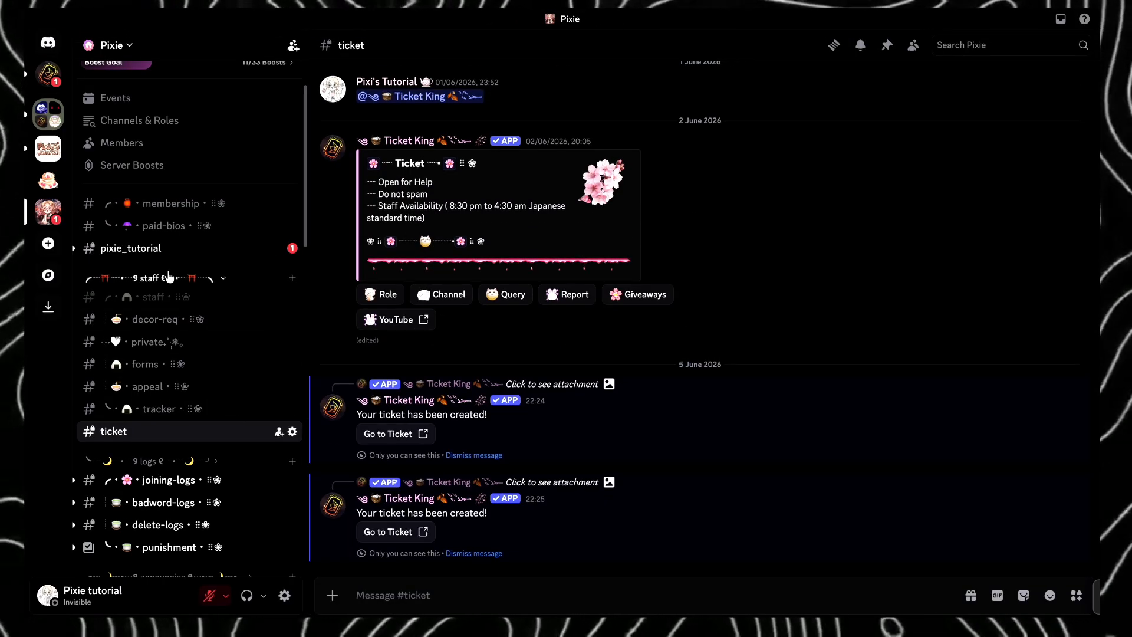
pyautogui.click(131, 248)
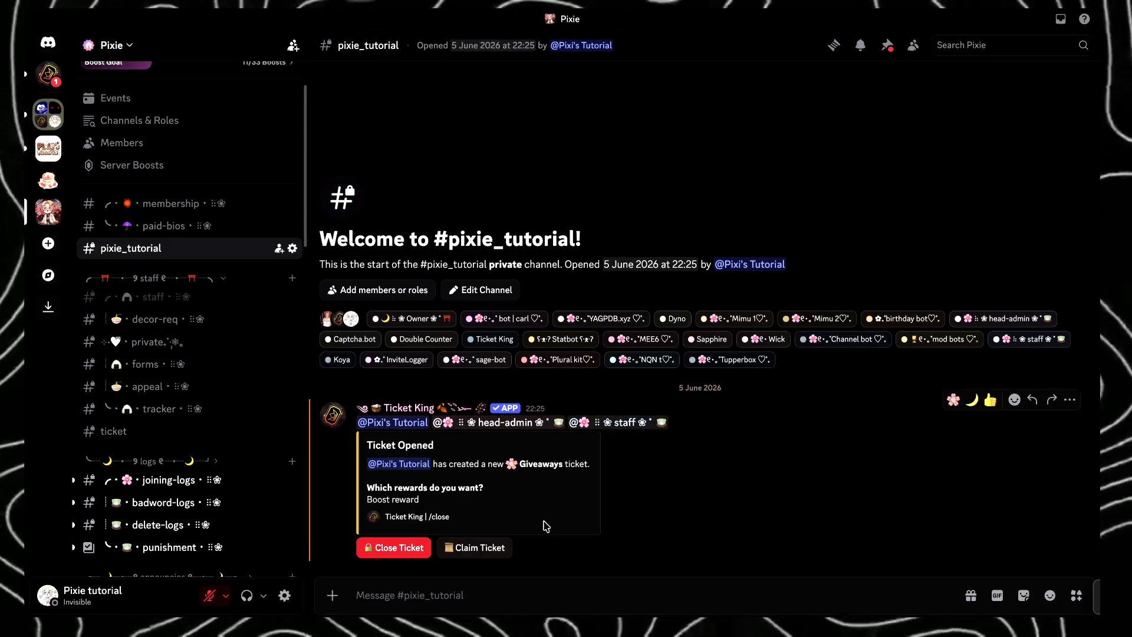
pyautogui.click(397, 547)
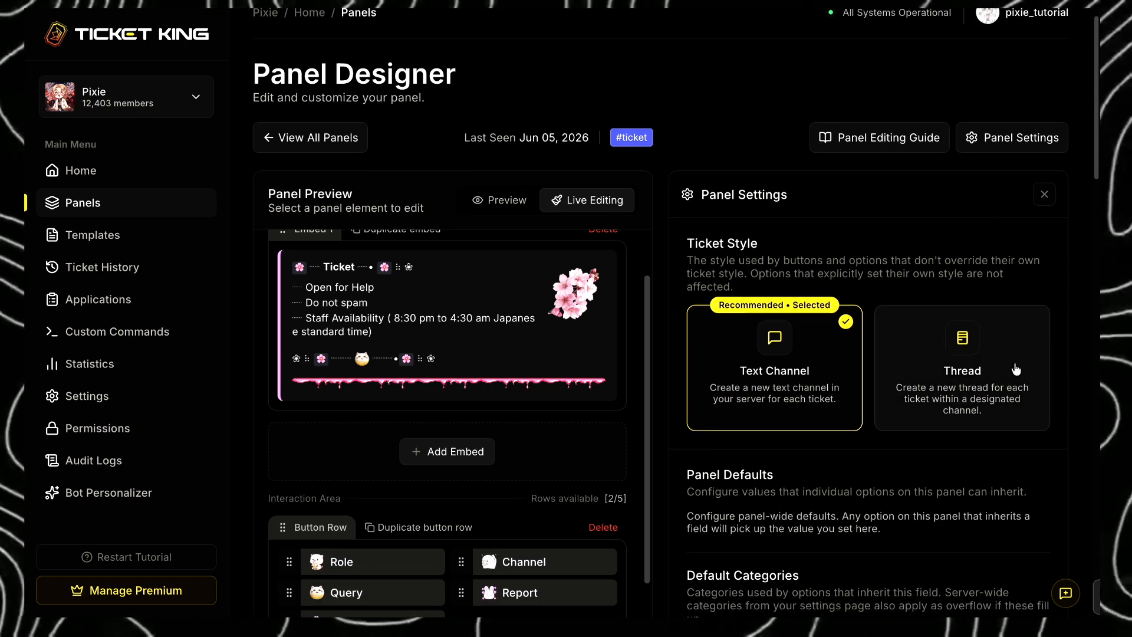
# - In Ticket King's panel settings, clear the default support roles, add only the staff role, and save the panel
pyautogui.scroll(-6, 1098, 275)
pyautogui.scroll(-5, 1097, 275)
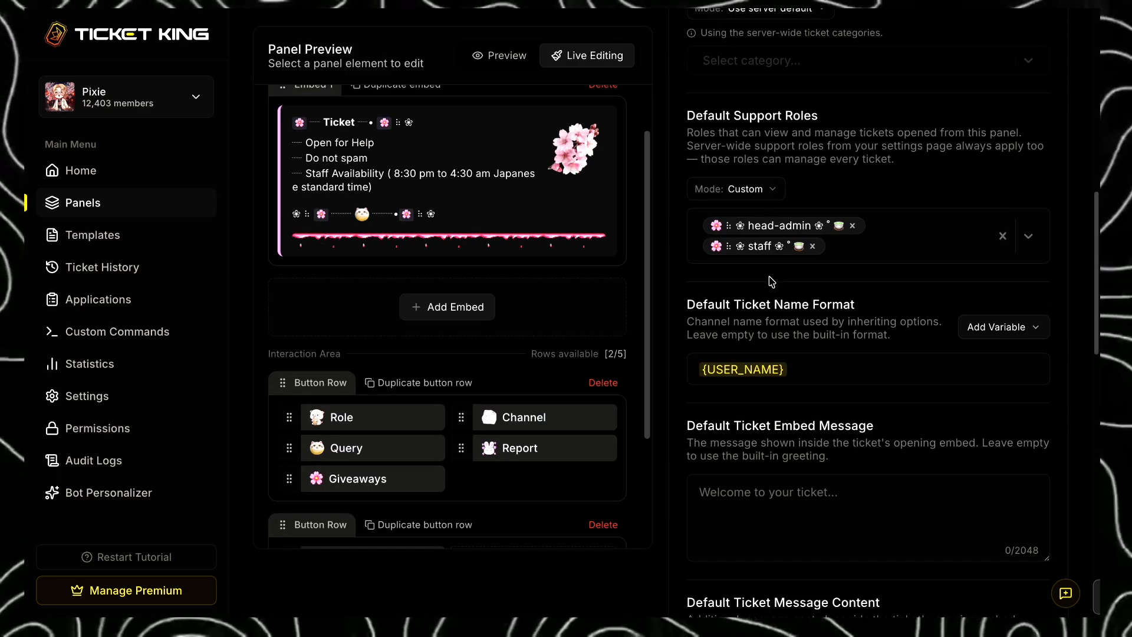
pyautogui.click(766, 190)
pyautogui.click(758, 238)
pyautogui.click(852, 259)
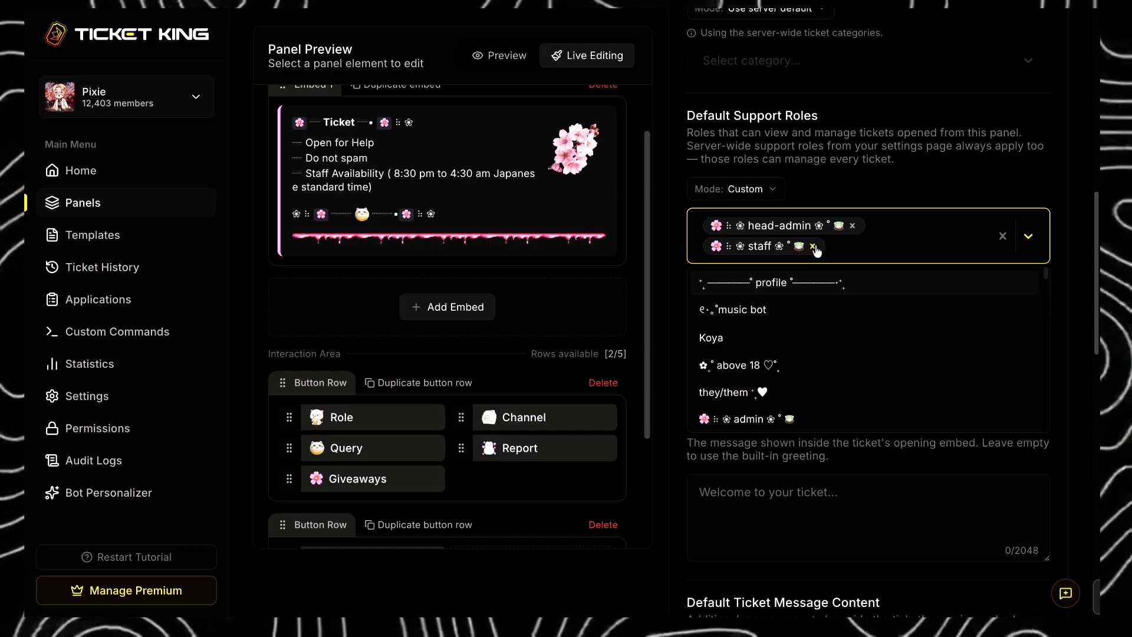
pyautogui.click(817, 247)
pyautogui.click(854, 228)
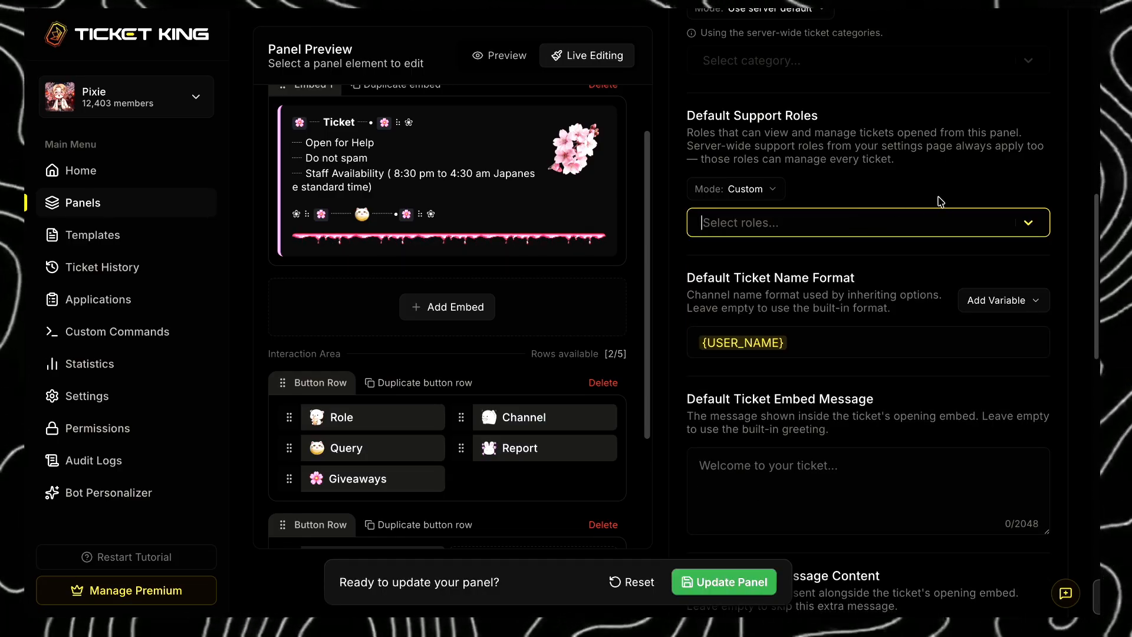
pyautogui.click(920, 222)
pyautogui.write('staff')
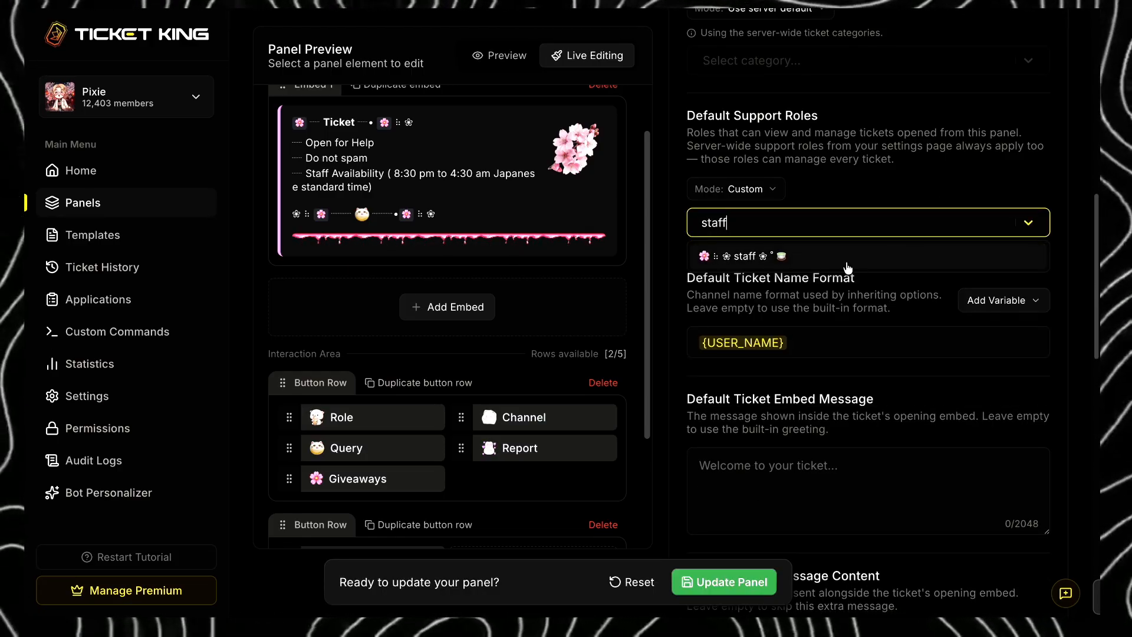
pyautogui.click(847, 257)
pyautogui.hotkey('ctrl', 's')
# - Append the Ticket Type variable {TYPE} after {USER_NAME} in the default ticket name format
pyautogui.scroll(-1, 1001, 318)
pyautogui.click(1003, 294)
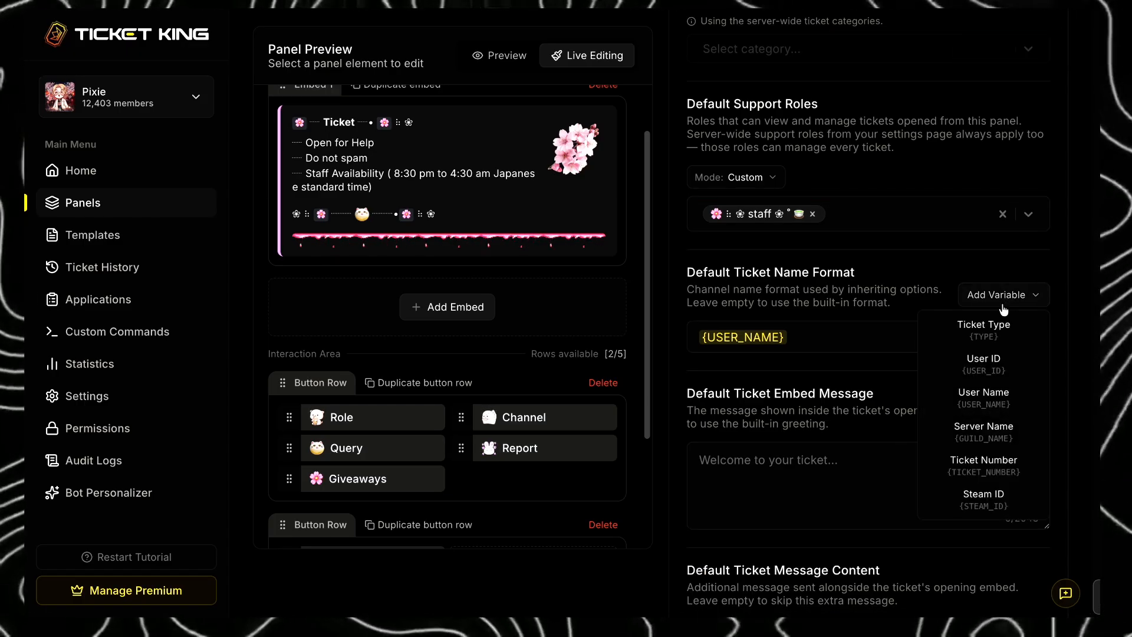
pyautogui.click(960, 327)
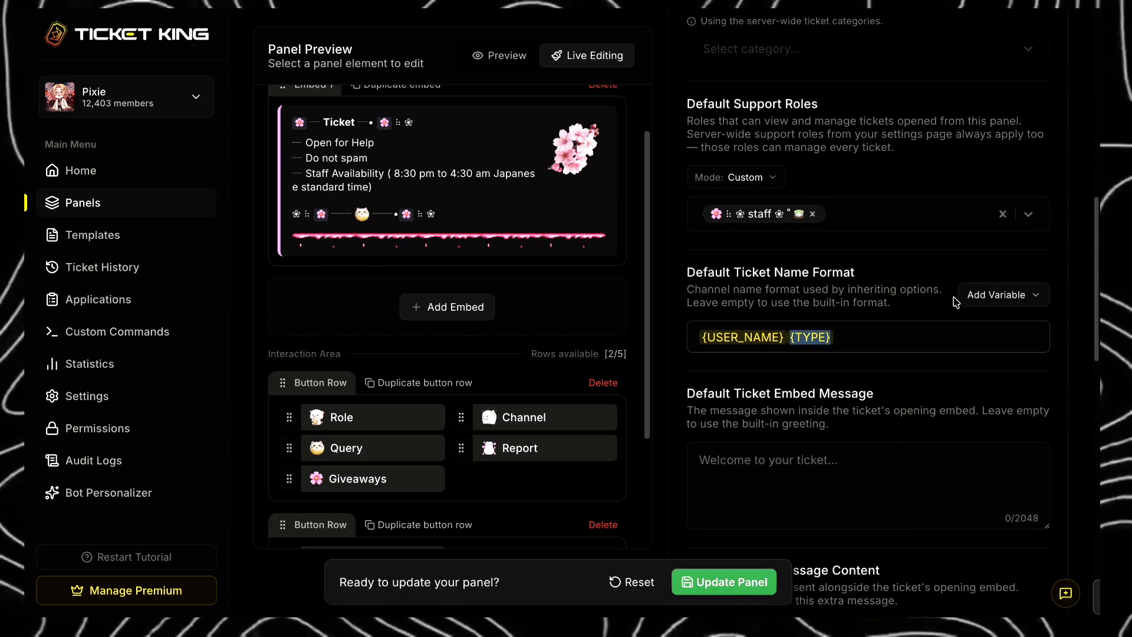
# - Try adding the {USER_NAME}, {GUILD_NAME} and a Steam variable to the default ticket name format, and discard all unsaved changes
pyautogui.click(979, 295)
pyautogui.click(980, 396)
pyautogui.click(1002, 294)
pyautogui.click(1003, 434)
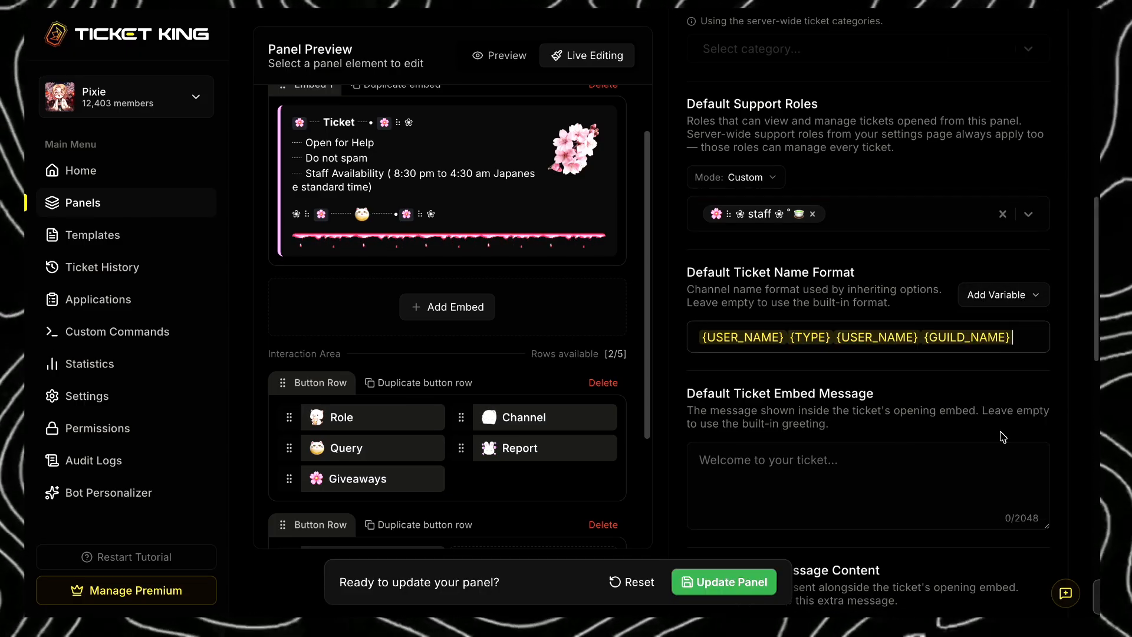
pyautogui.click(1002, 294)
pyautogui.click(1002, 494)
pyautogui.click(649, 581)
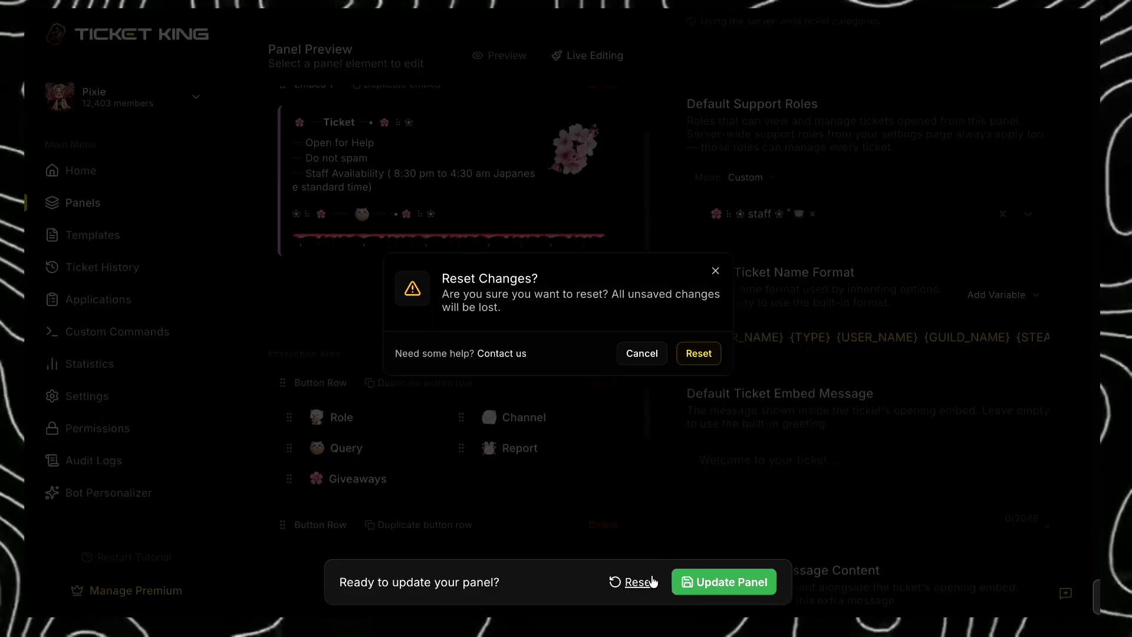
pyautogui.click(698, 353)
# - In the panel settings, fill the default ticket embed message with the wait-for-staff, availability (4:30 pm to 5:30 am Japanese standard time) and no-ping lines
pyautogui.click(581, 225)
pyautogui.scroll(4, 841, 275)
pyautogui.scroll(7, 842, 275)
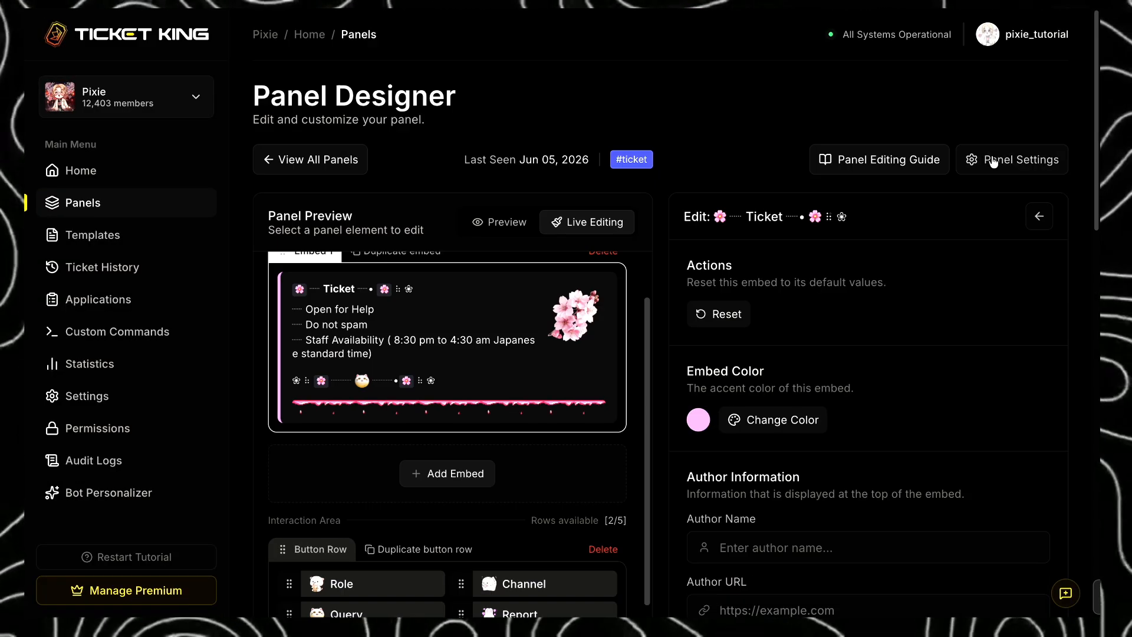
pyautogui.click(992, 162)
pyautogui.scroll(-11, 1016, 399)
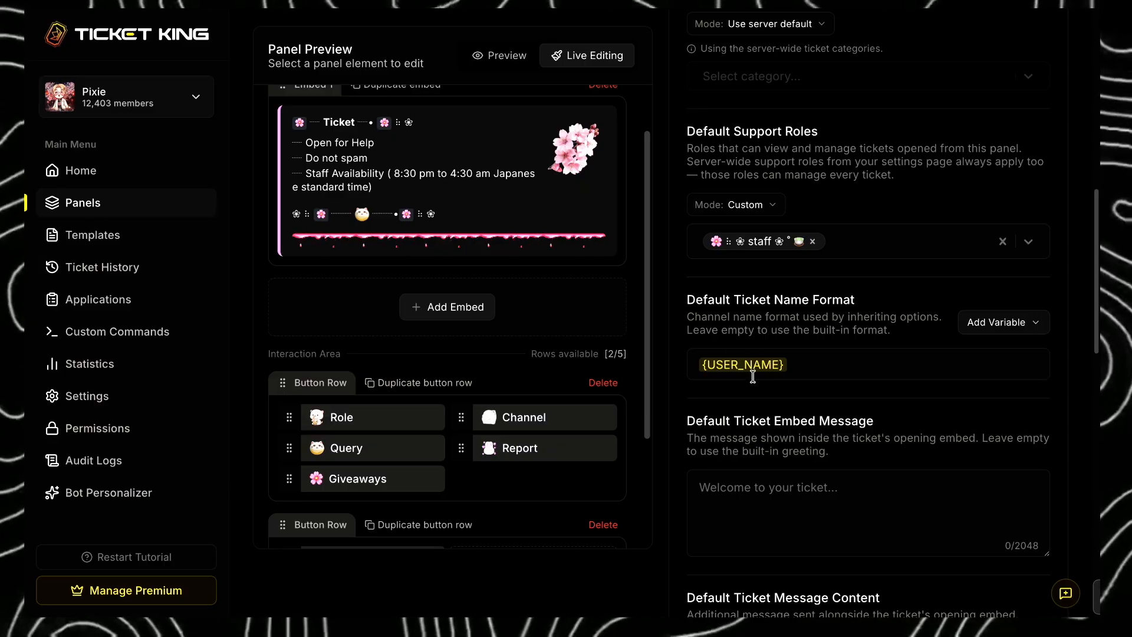
pyautogui.scroll(-3, 889, 487)
pyautogui.click(871, 458)
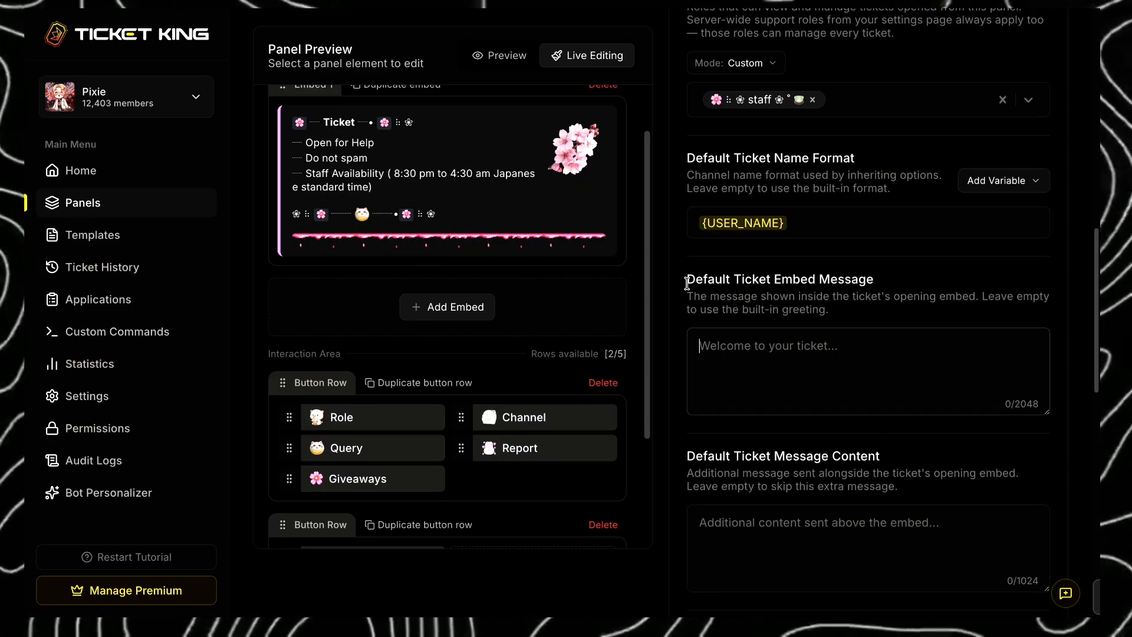
pyautogui.moveTo(686, 283); pyautogui.dragTo(878, 284)
pyautogui.click(856, 369)
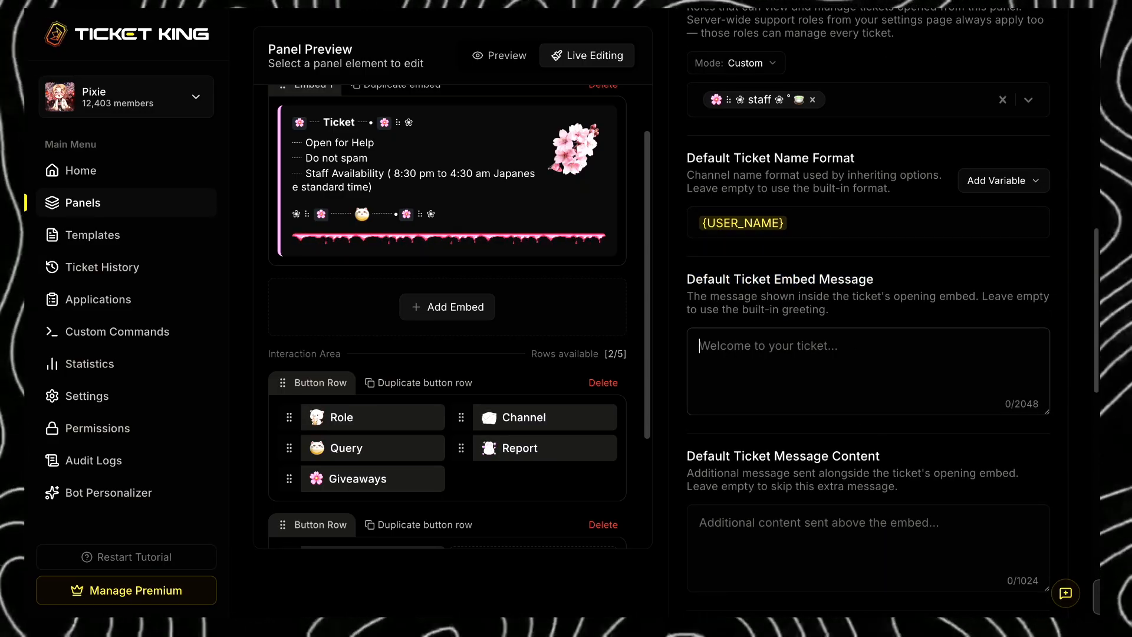
pyautogui.write('┈ Wait for the staff member to arrive here ┈ Staff Availability (4:30 pm to 5:30 am Japanese standard time) ┈ Do not @/ping any staff, please')
pyautogui.moveTo(895, 402); pyautogui.dragTo(971, 382)
pyautogui.click(733, 357)
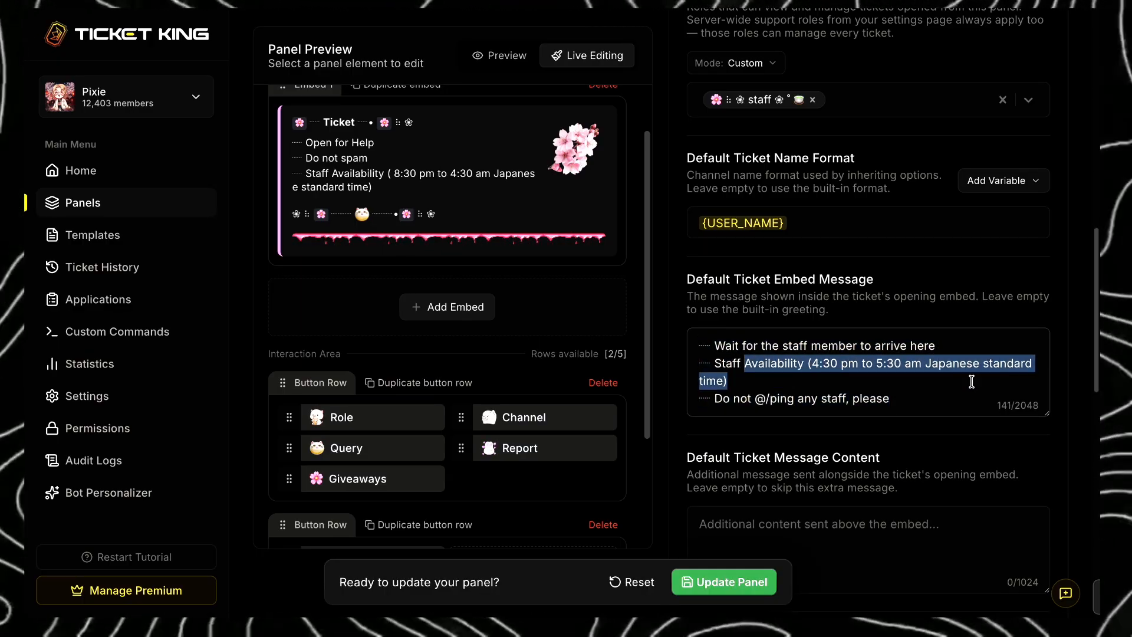
pyautogui.moveTo(747, 400); pyautogui.dragTo(907, 400)
pyautogui.click(916, 399)
pyautogui.scroll(-1, 915, 405)
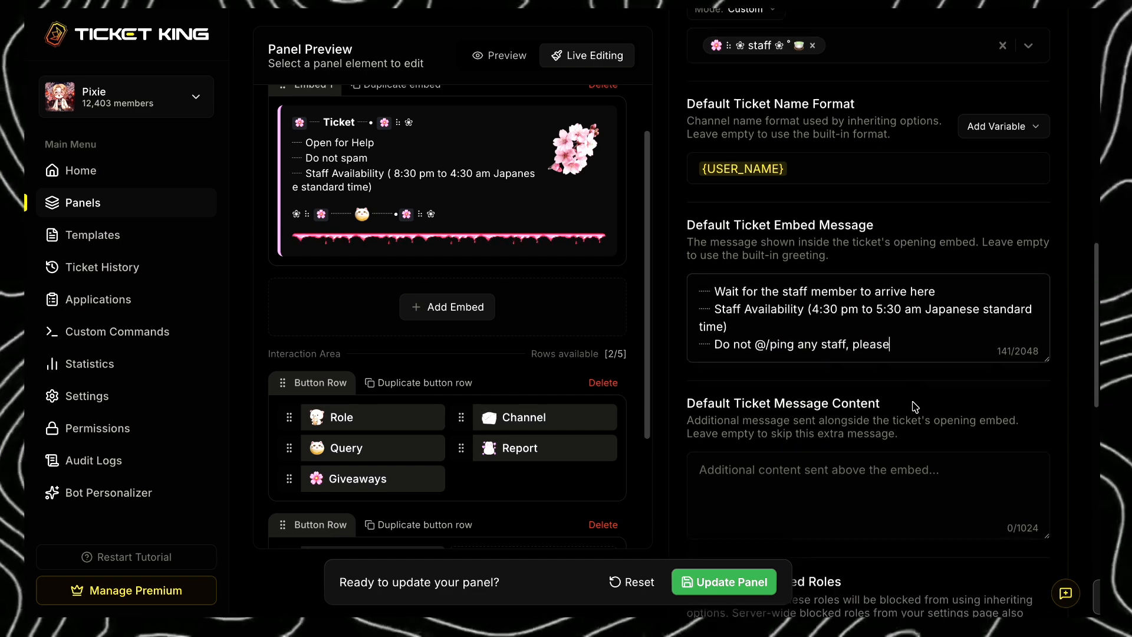
# - Try custom default blocked roles with the decor ban role added
pyautogui.scroll(-1, 944, 406)
pyautogui.click(859, 412)
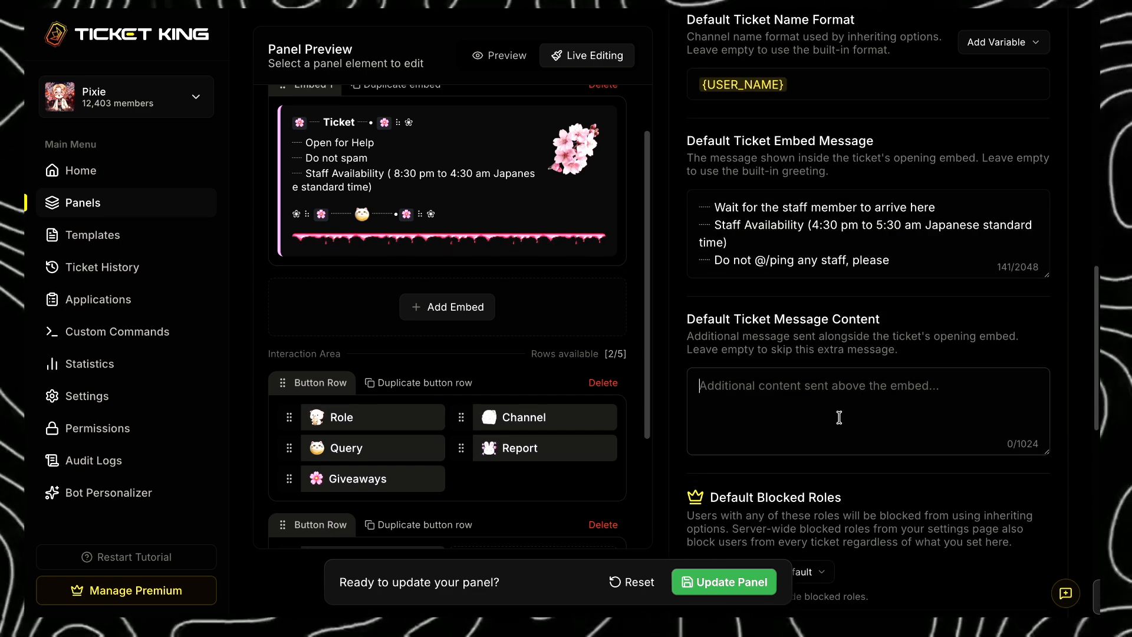
pyautogui.scroll(-2, 770, 378)
pyautogui.click(819, 389)
pyautogui.click(790, 426)
pyautogui.click(787, 430)
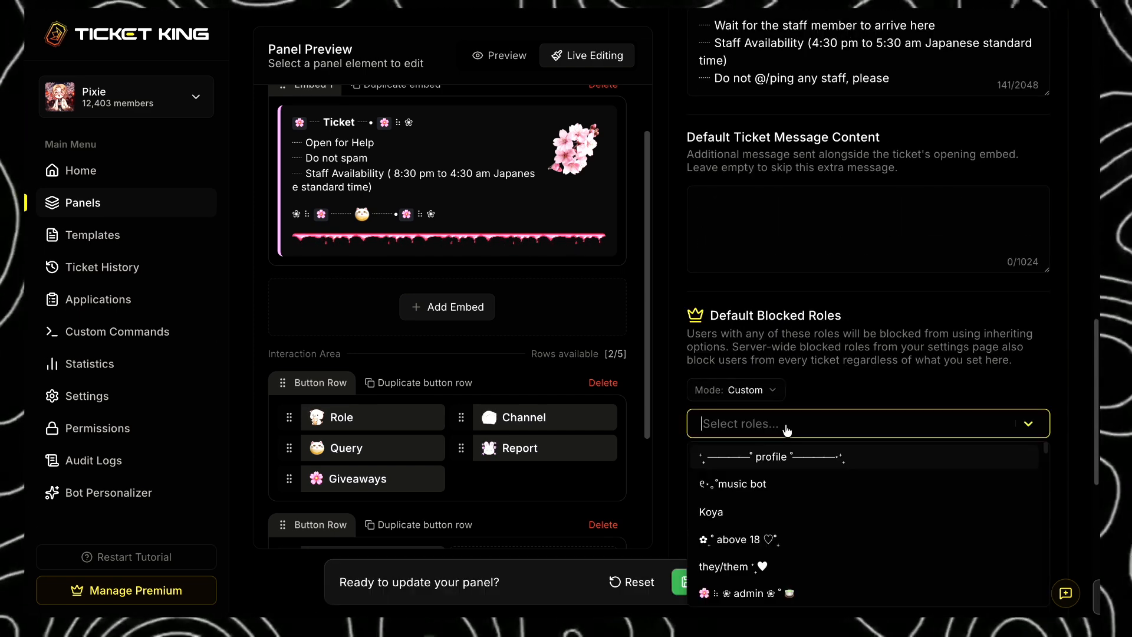
pyautogui.write('ban')
pyautogui.click(787, 457)
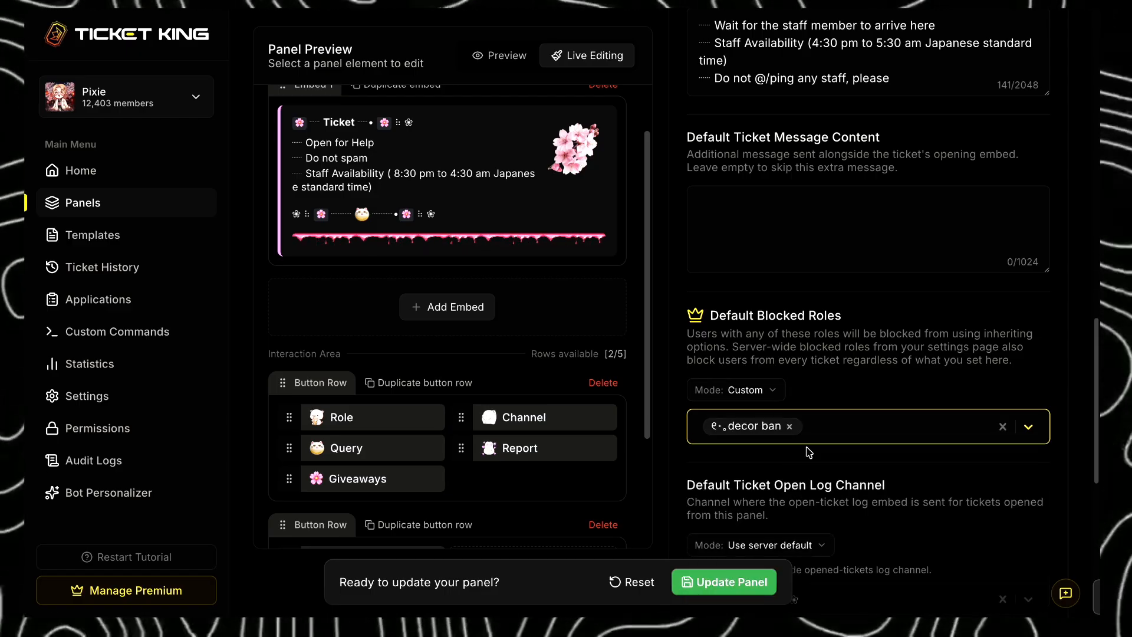
pyautogui.scroll(-1, 823, 512)
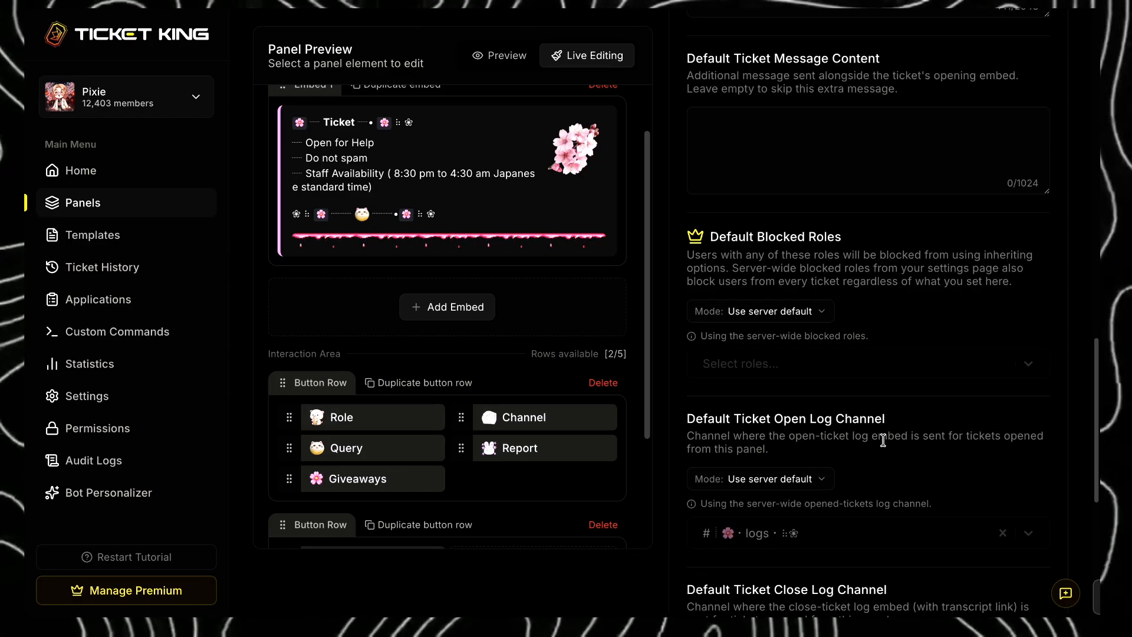
pyautogui.scroll(-2, 883, 441)
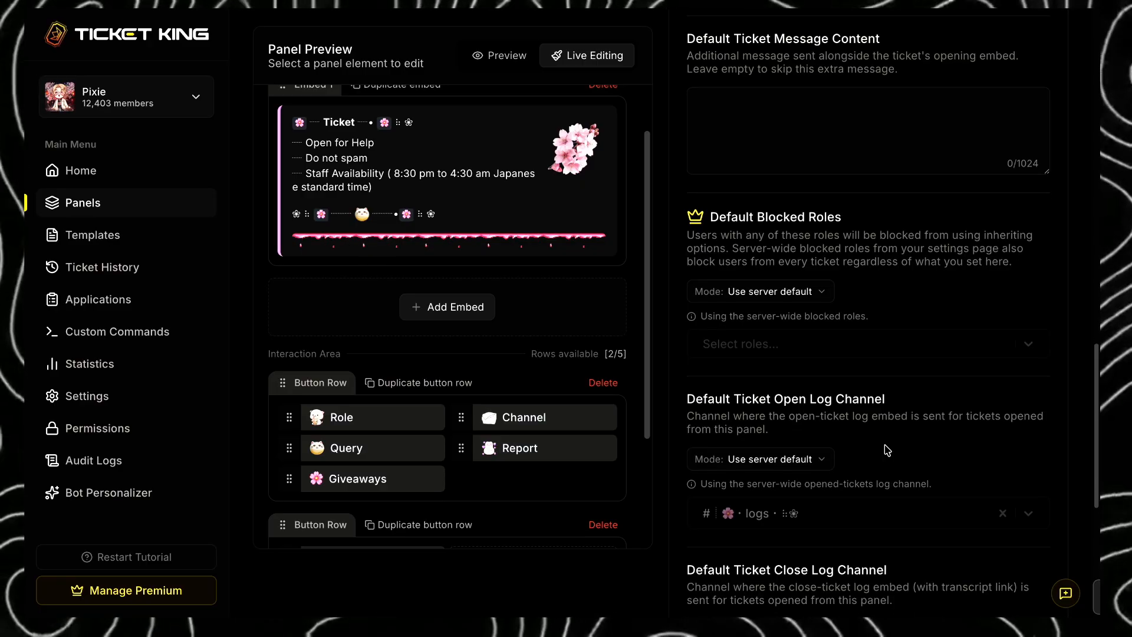
# - Try the Custom mode for the default ticket open log channel, and return it to Use server default
pyautogui.scroll(-1, 885, 448)
pyautogui.click(812, 348)
pyautogui.click(767, 392)
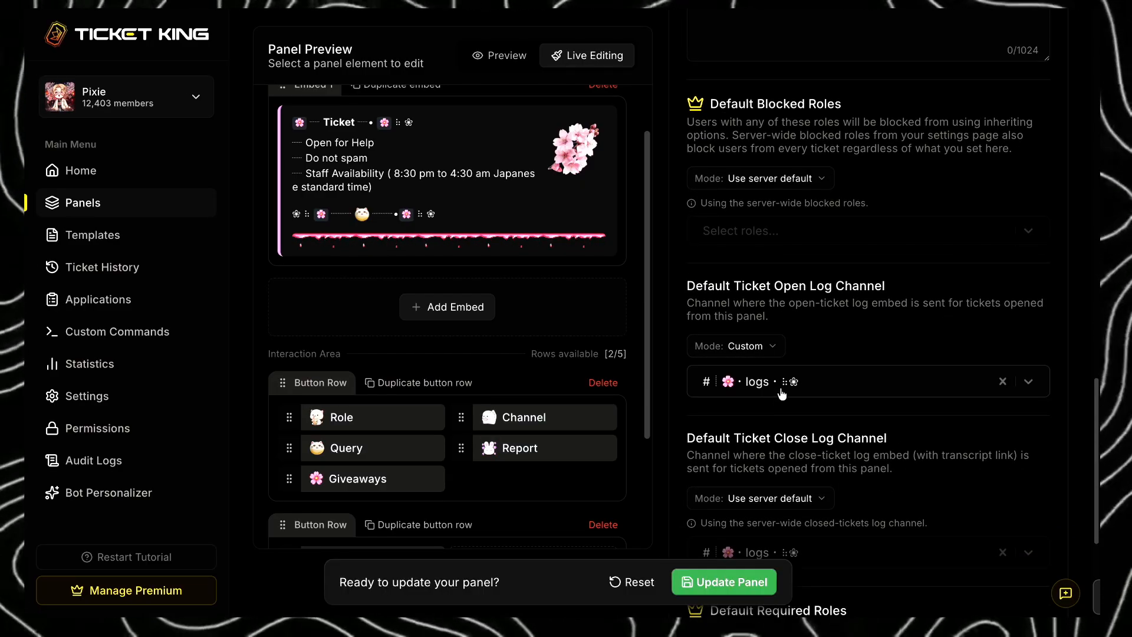
pyautogui.click(832, 378)
pyautogui.click(895, 357)
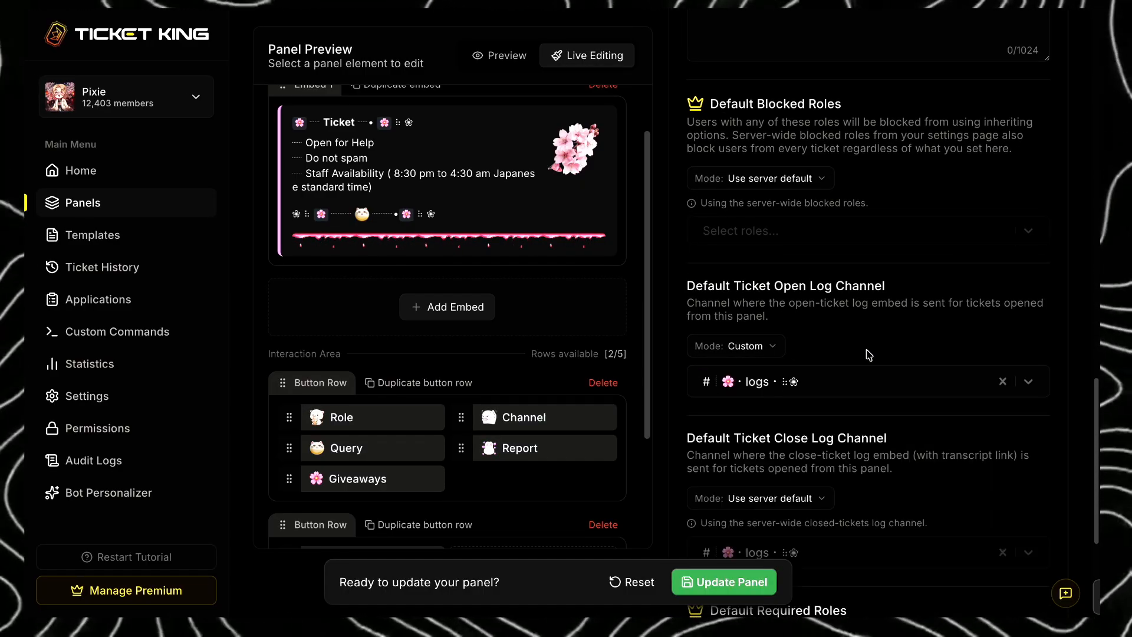
pyautogui.click(770, 349)
pyautogui.click(770, 370)
pyautogui.scroll(-2, 778, 354)
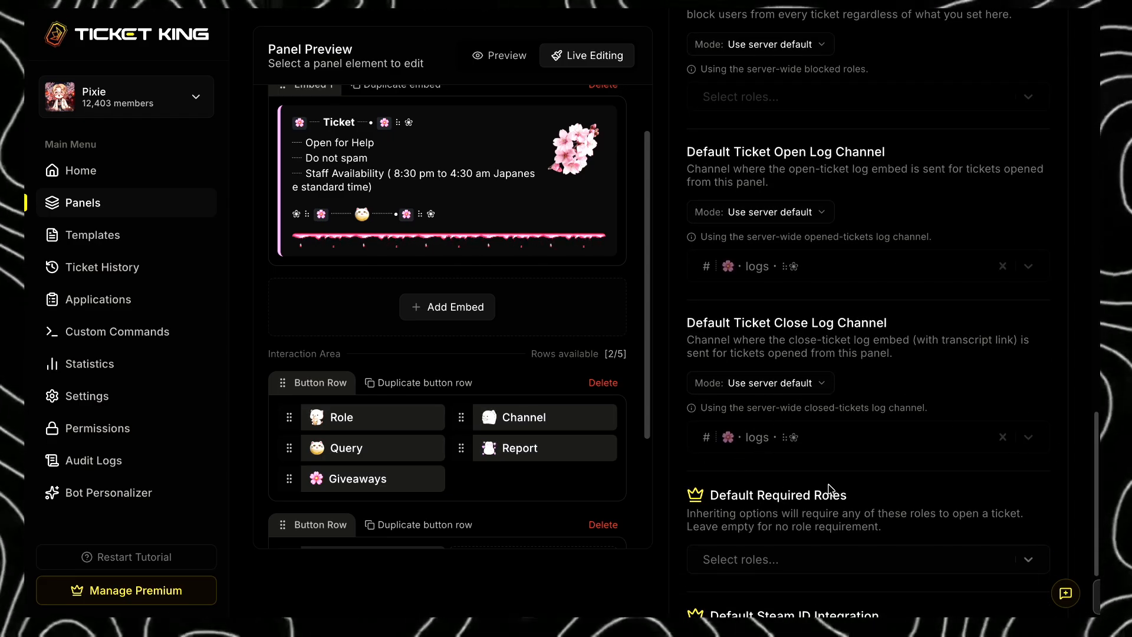
# - Add the Soft Petal role to the default required roles and save the panel
pyautogui.scroll(-2, 828, 488)
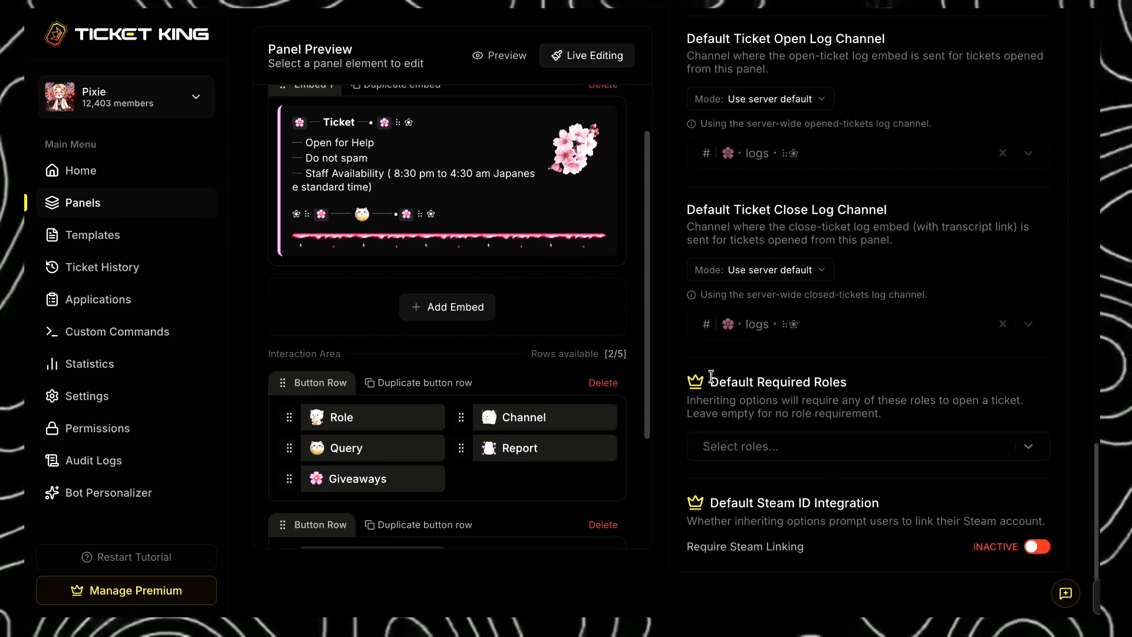
pyautogui.moveTo(712, 376); pyautogui.dragTo(816, 378)
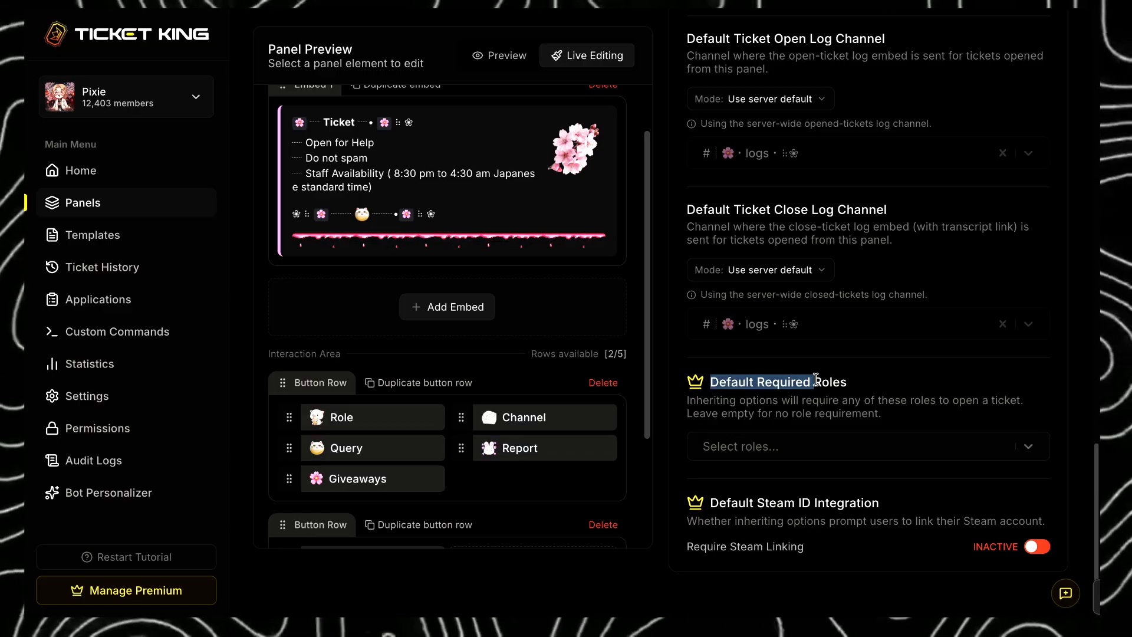
pyautogui.click(829, 406)
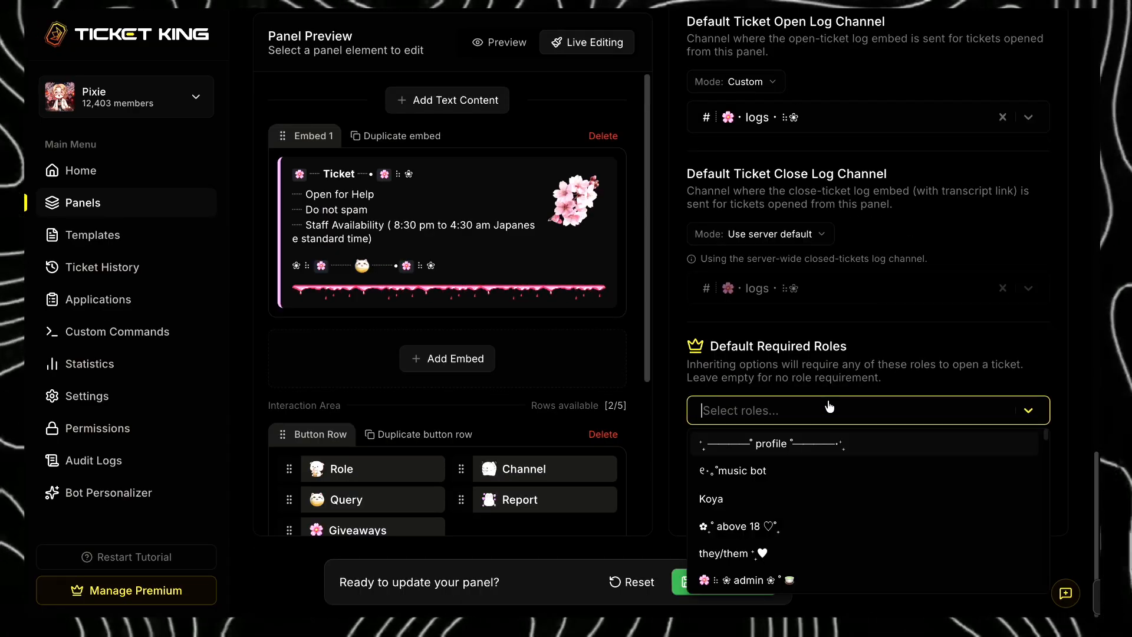
pyautogui.write('soft')
pyautogui.click(961, 451)
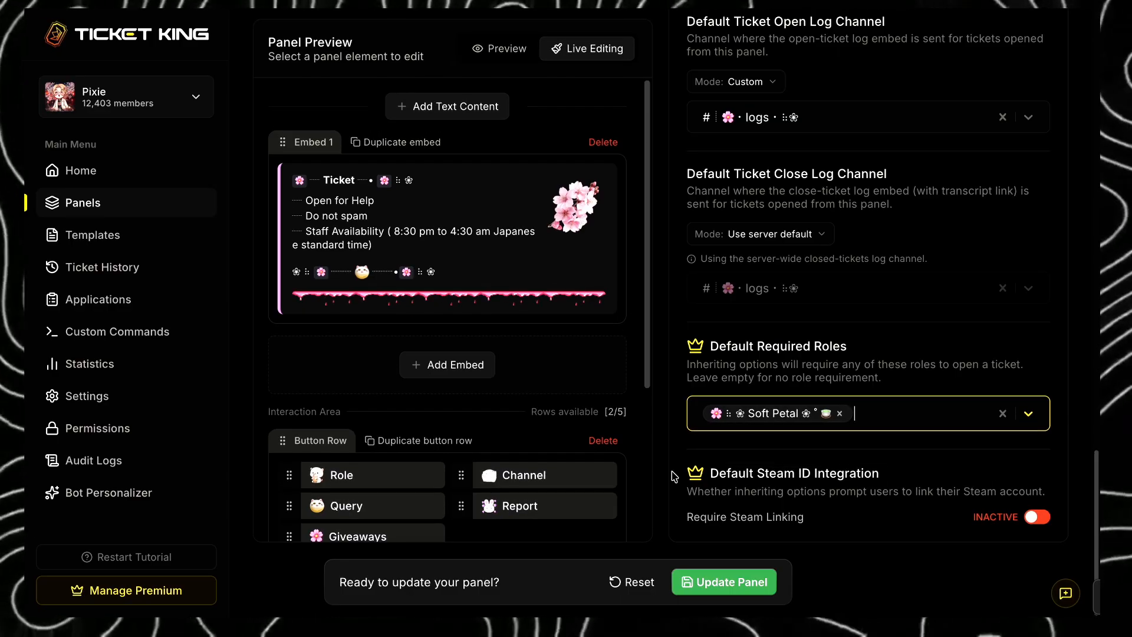
pyautogui.click(766, 590)
# - In Discord, dismiss the old ticket notice and submit a new Giveaways ticket with Boost reward as the answer
pyautogui.scroll(20, 861, 583)
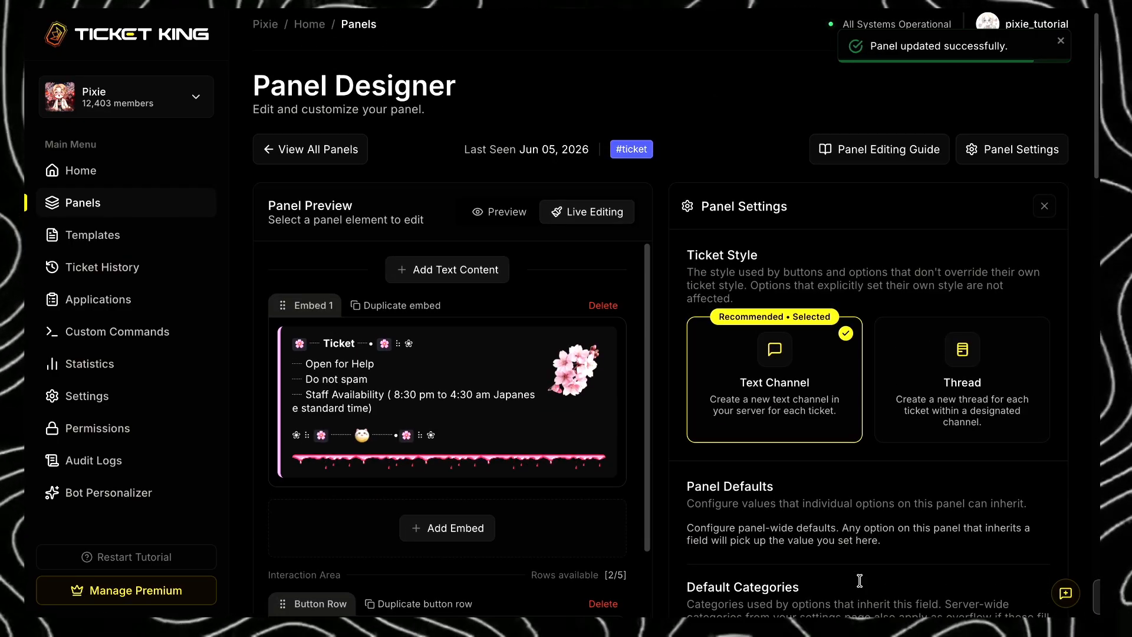
pyautogui.hotkey('ctrl', 'Tab')
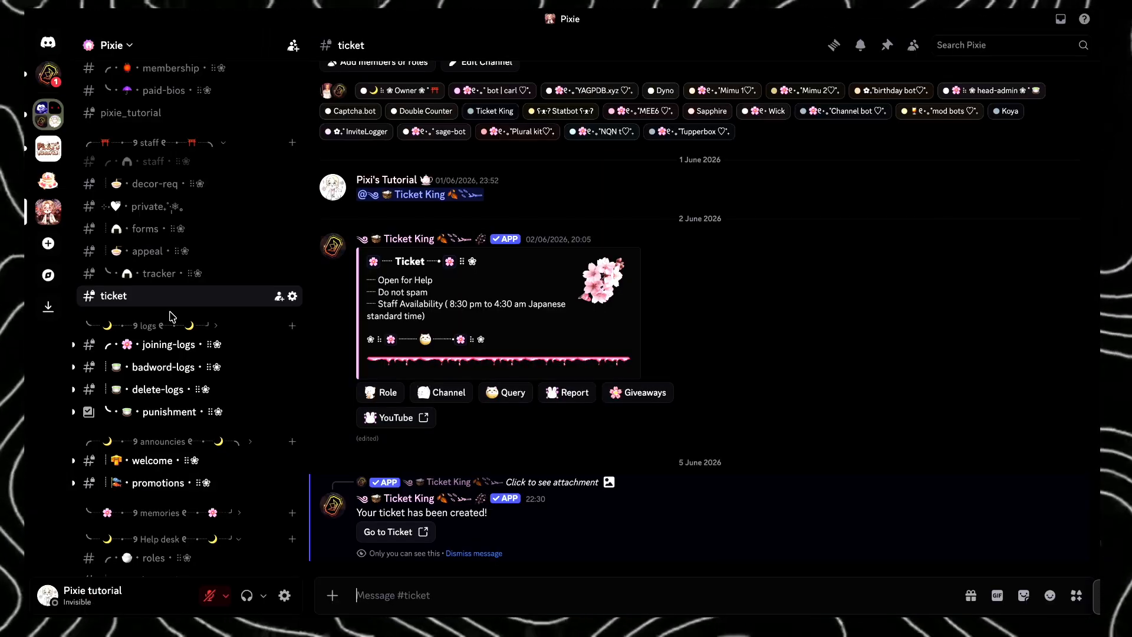
pyautogui.click(471, 553)
pyautogui.click(638, 508)
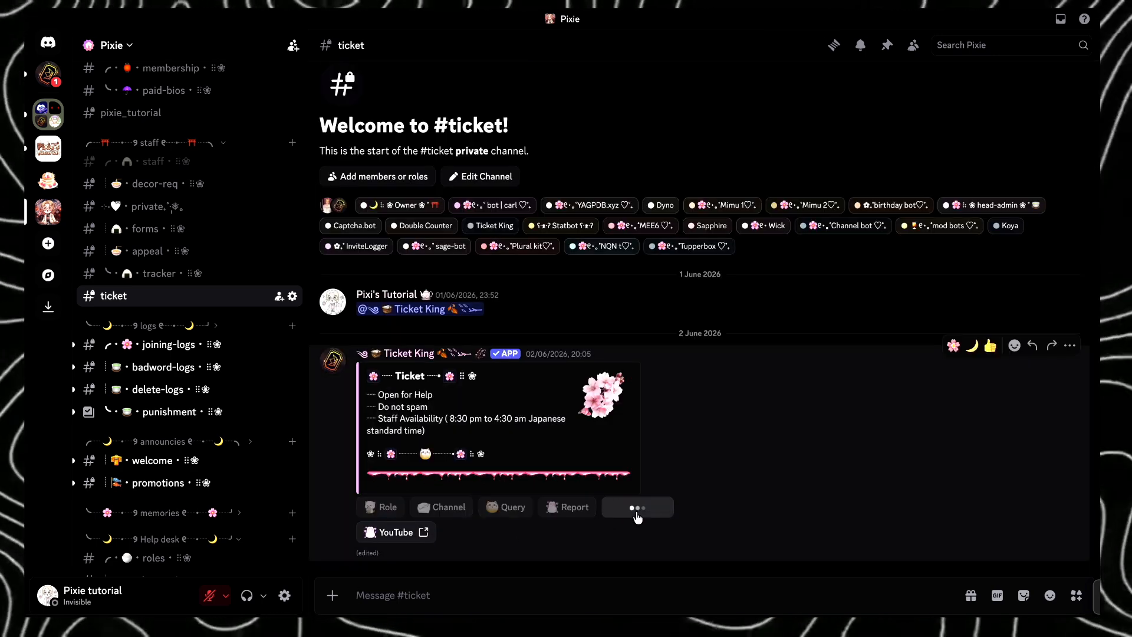
pyautogui.click(544, 346)
pyautogui.click(547, 372)
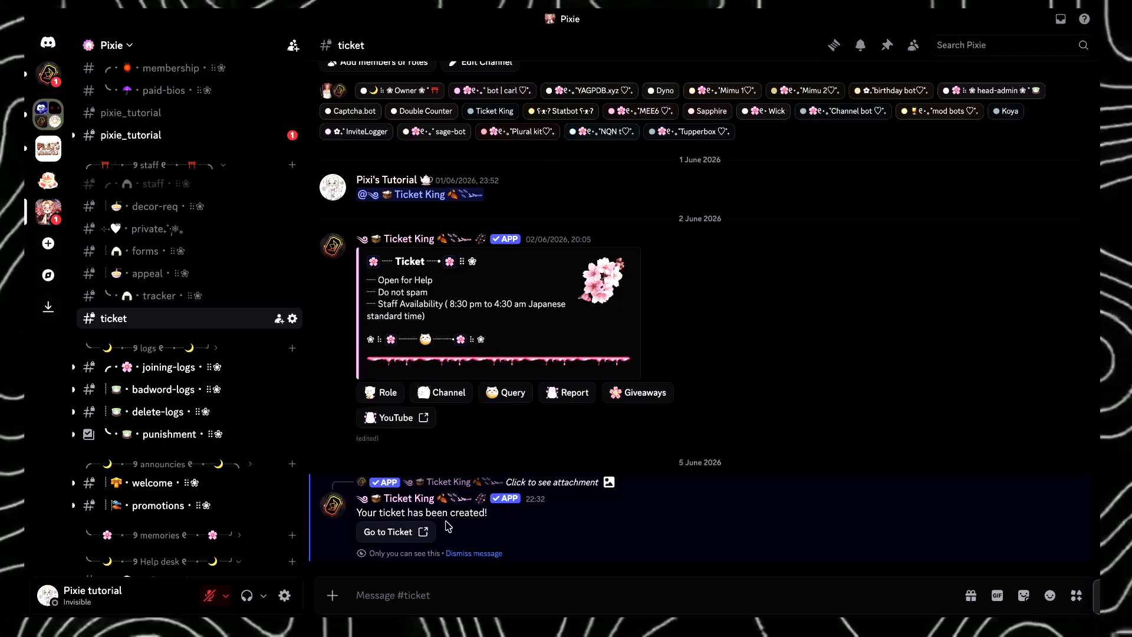
# - Go to the new ticket channel and examine the custom opening message and the submitted reward answer
pyautogui.click(420, 531)
pyautogui.moveTo(368, 438); pyautogui.dragTo(514, 438)
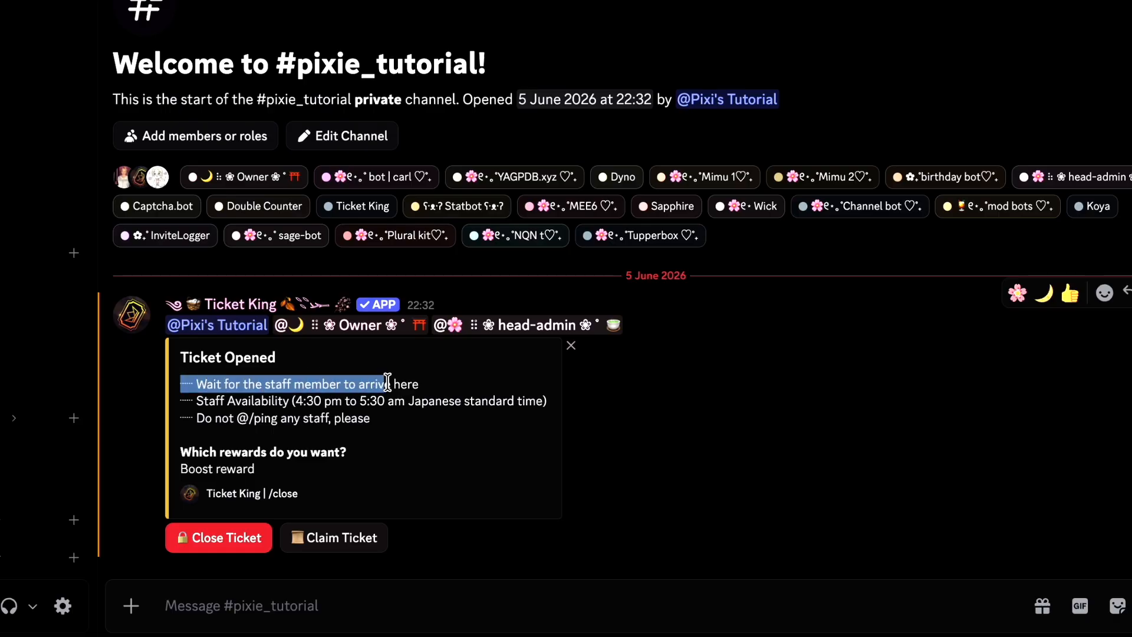
pyautogui.moveTo(388, 384); pyautogui.dragTo(456, 420)
pyautogui.click(475, 399)
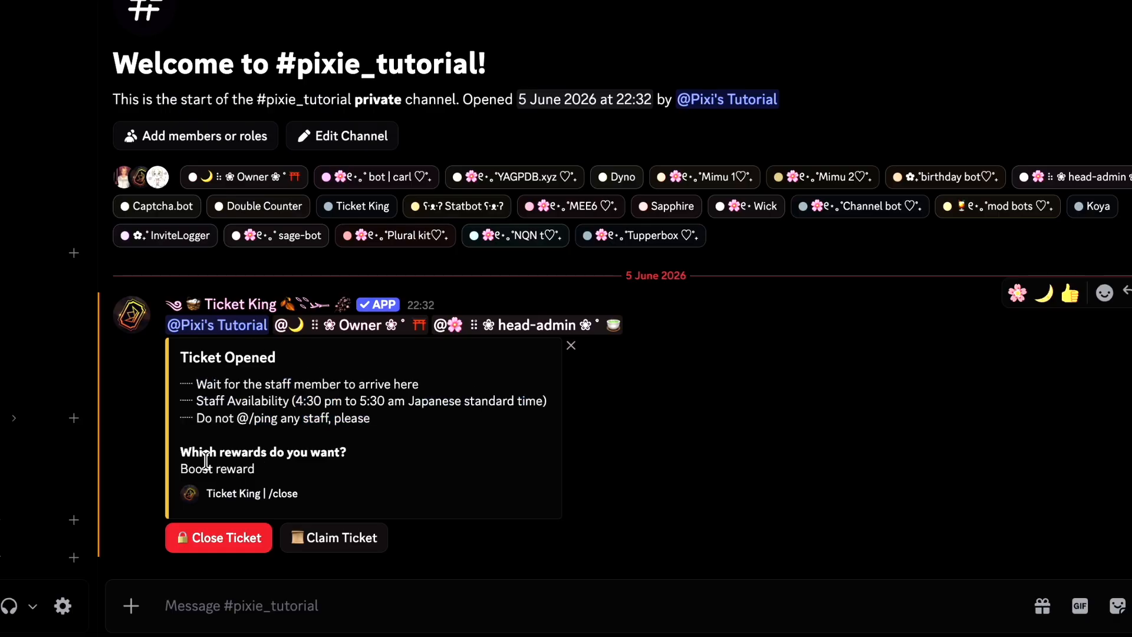
pyautogui.moveTo(187, 468); pyautogui.dragTo(236, 470)
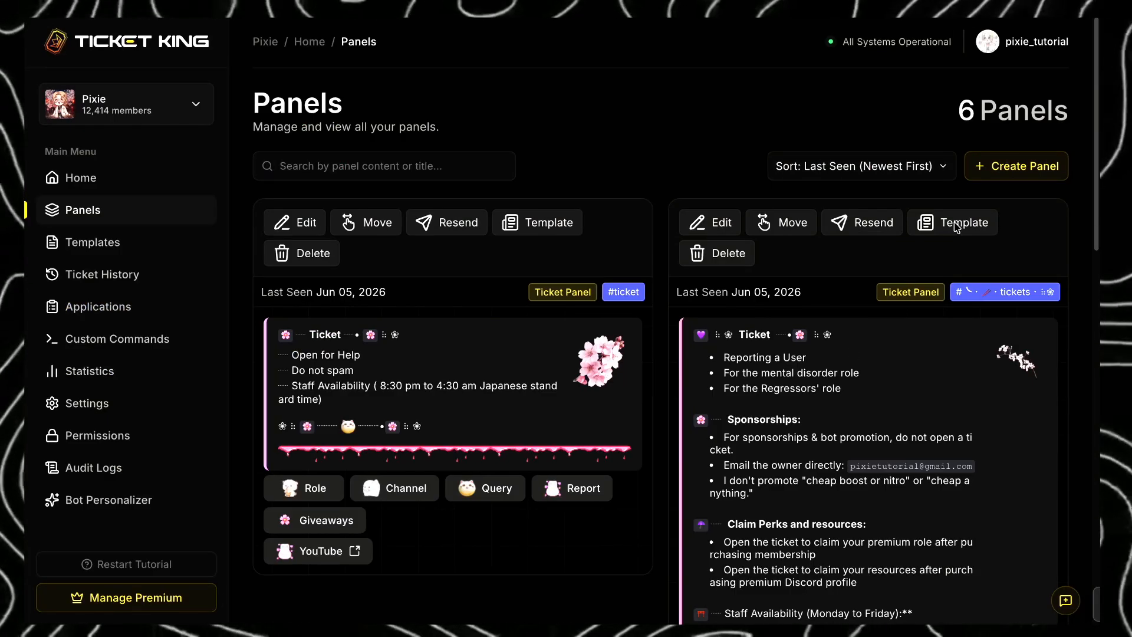
# - In Ticket King, start a new Application Panel with the ticket channel as its send channel
pyautogui.click(956, 224)
pyautogui.click(733, 388)
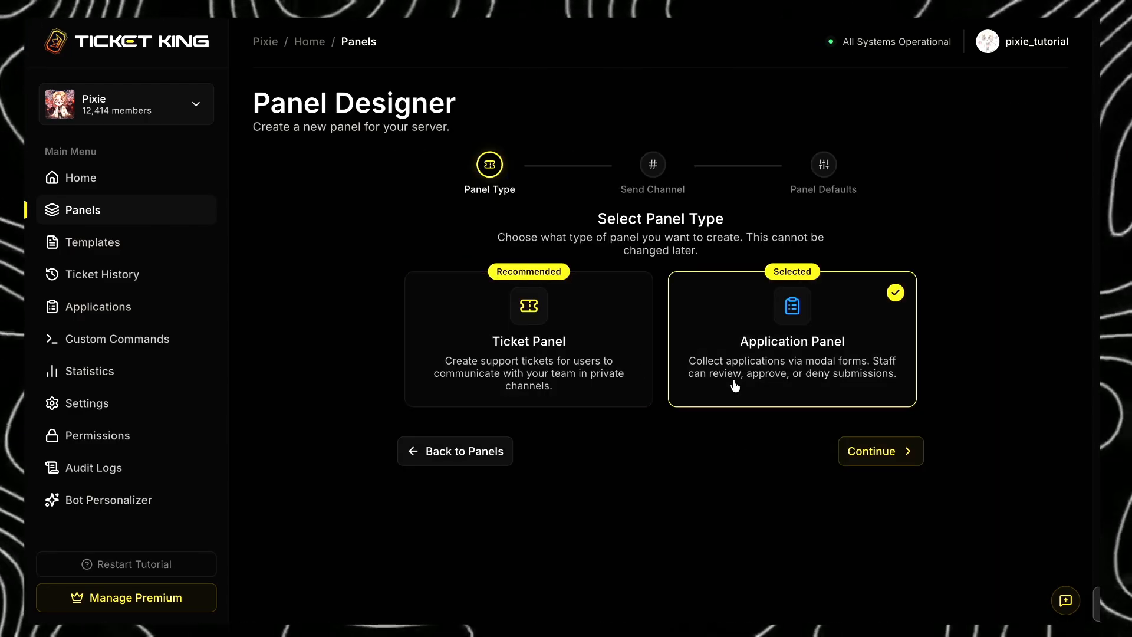
pyautogui.click(680, 336)
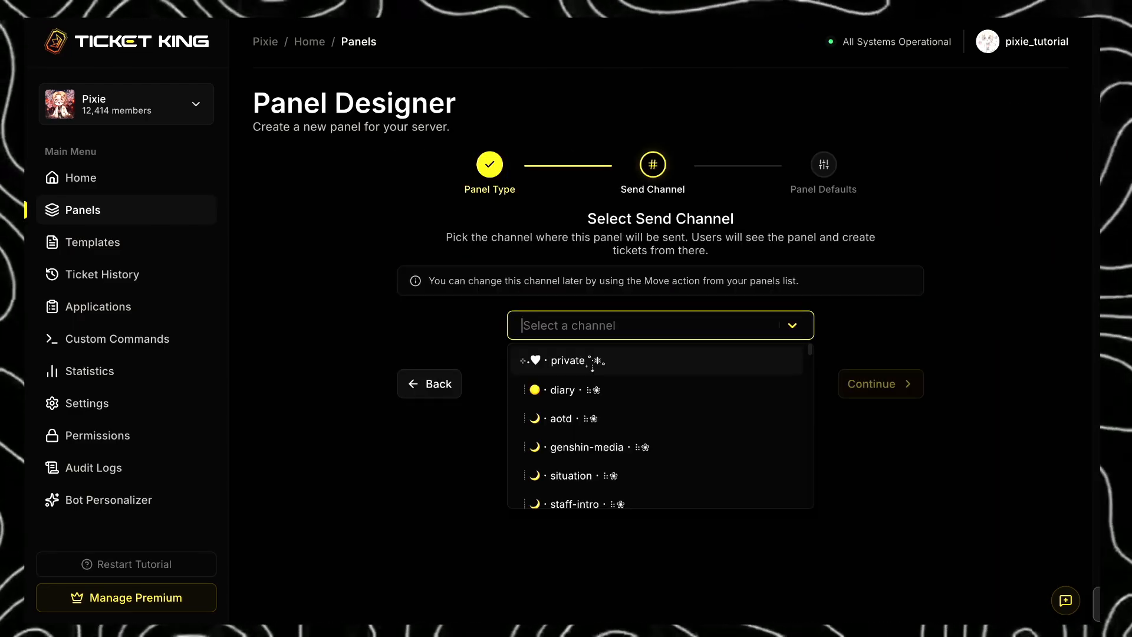
pyautogui.write('tick')
pyautogui.press('Return')
pyautogui.click(841, 384)
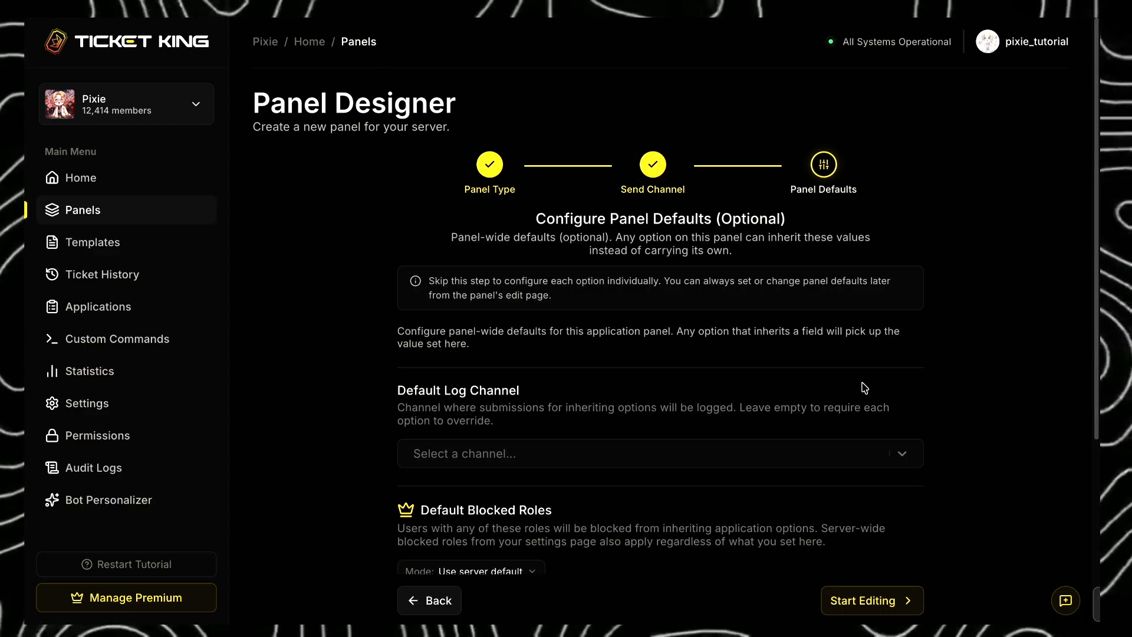
# - Set the application panel's default log channel to logs, add the Soft Petal role as a default required role, and start editing
pyautogui.scroll(-2, 861, 387)
pyautogui.click(782, 333)
pyautogui.write('log')
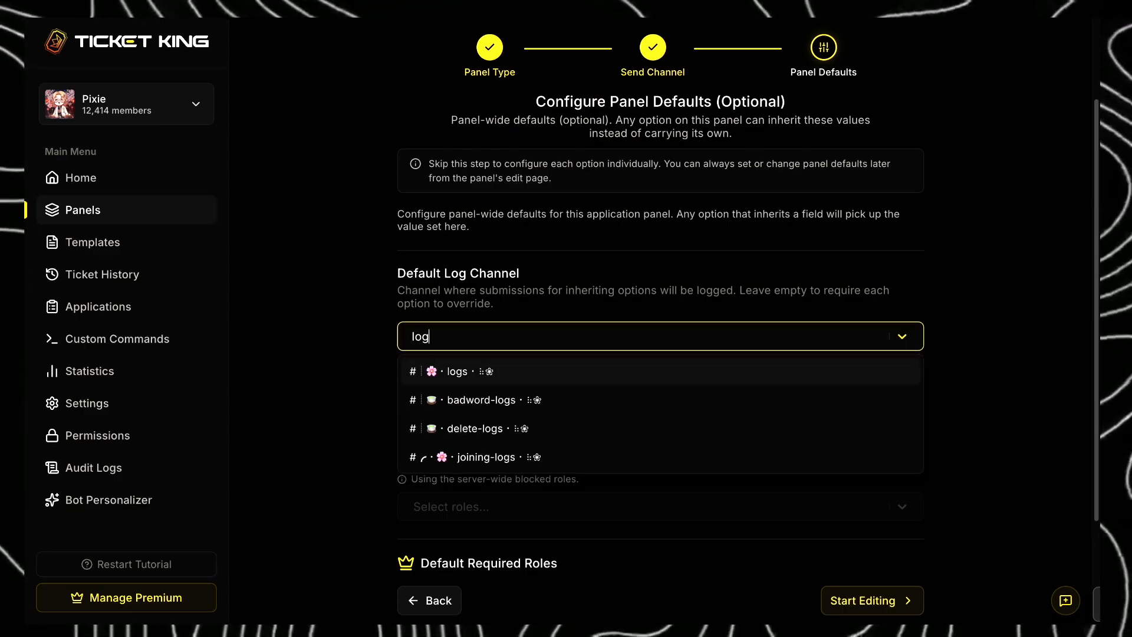
pyautogui.click(748, 369)
pyautogui.scroll(-3, 746, 372)
pyautogui.click(674, 475)
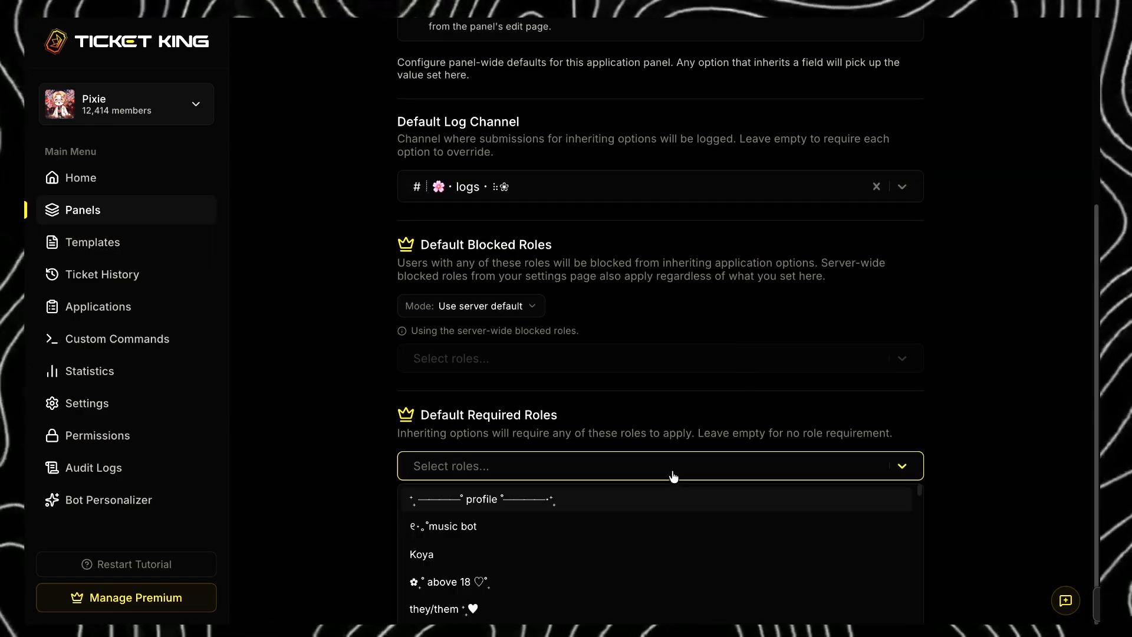
pyautogui.write('soft')
pyautogui.click(587, 498)
pyautogui.click(866, 523)
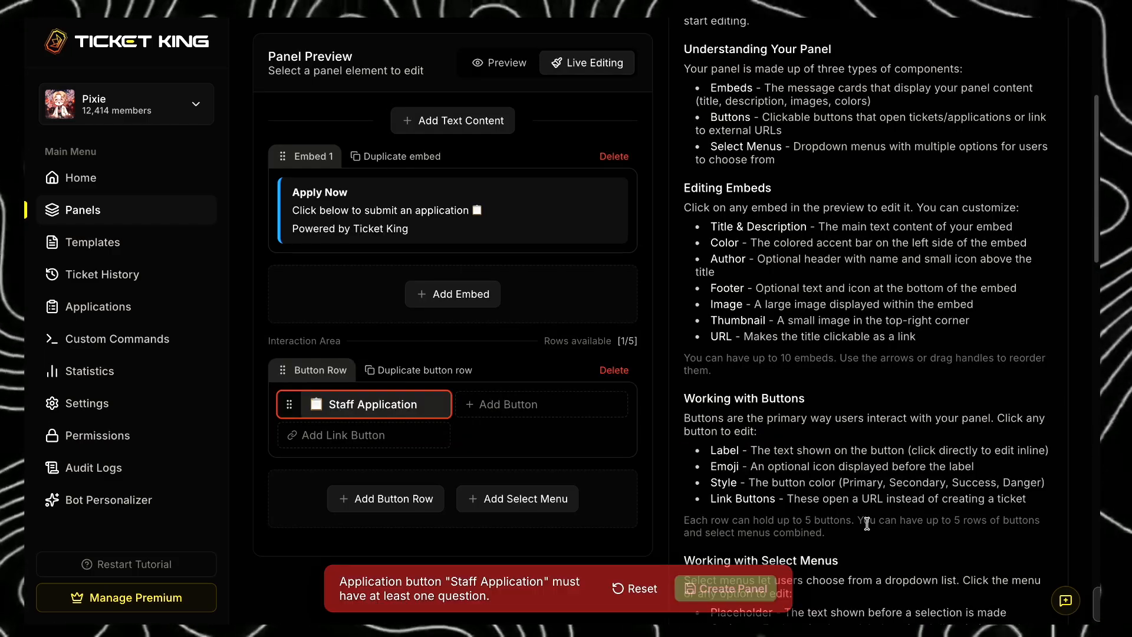
# - Set the application embed's accent color to a light pink, about #f188dc
pyautogui.scroll(2, 513, 332)
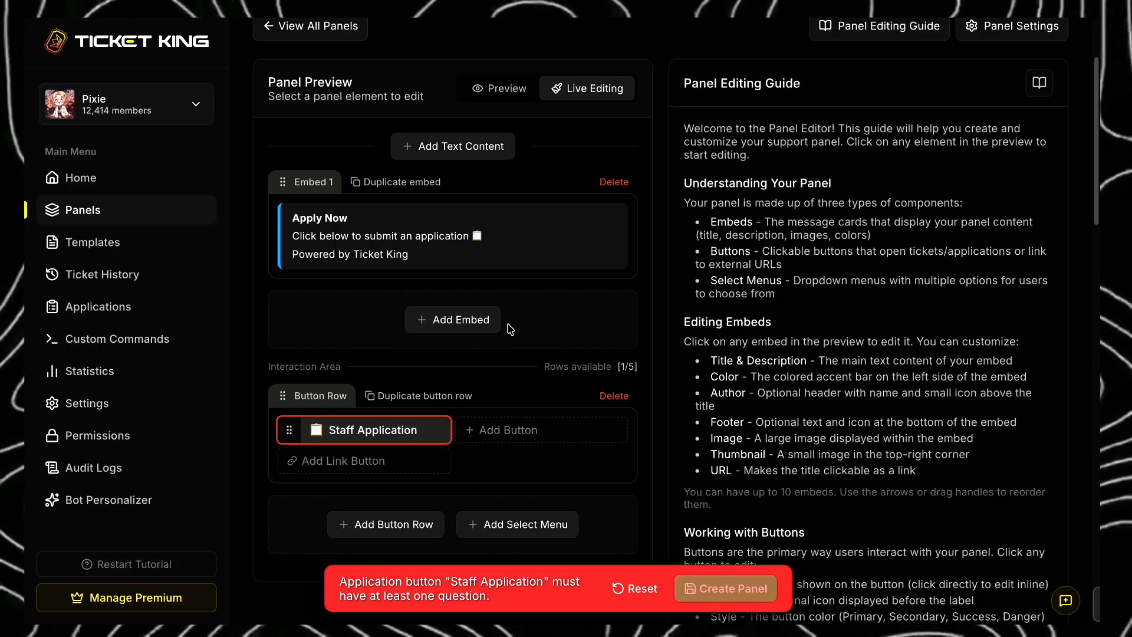
pyautogui.click(520, 239)
pyautogui.click(773, 286)
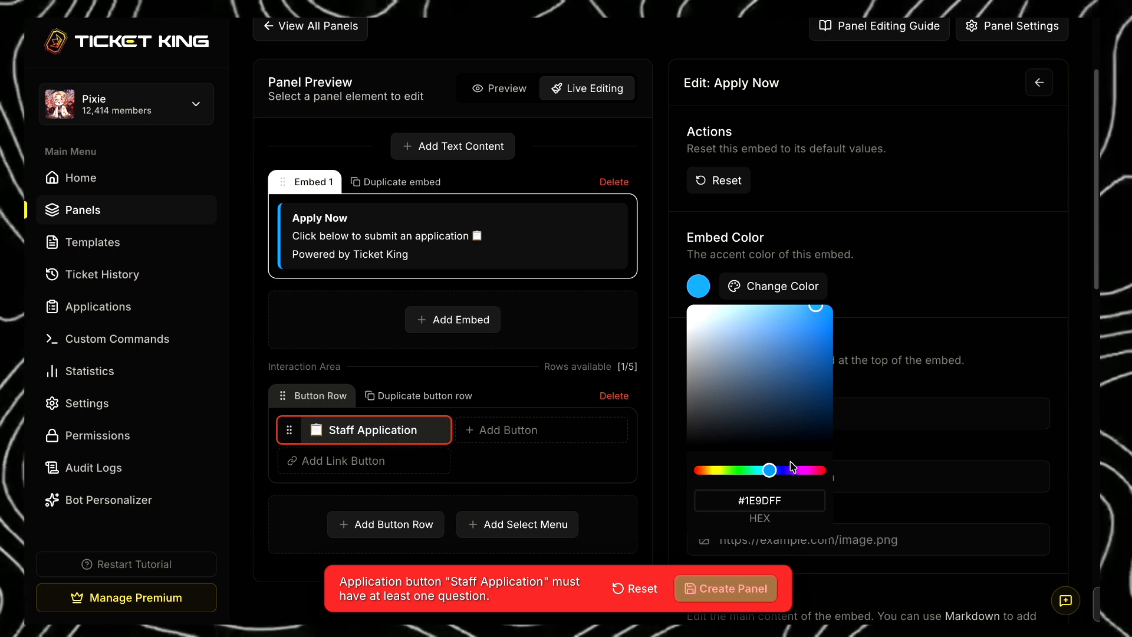
pyautogui.moveTo(793, 468); pyautogui.dragTo(807, 470)
pyautogui.moveTo(738, 310); pyautogui.dragTo(746, 311)
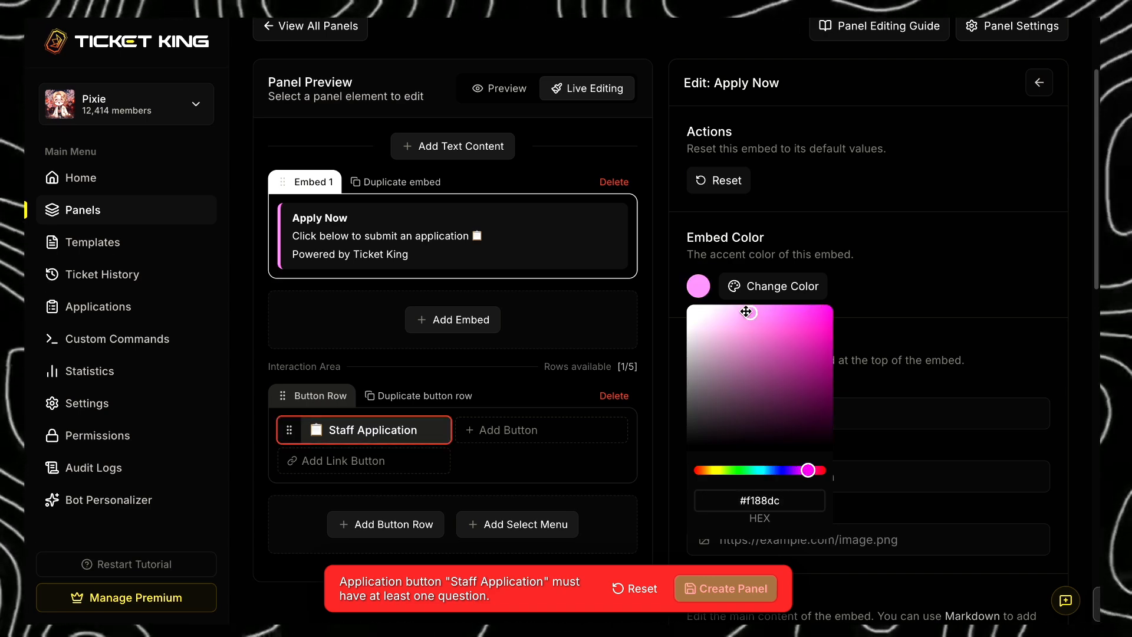
pyautogui.click(907, 285)
# - Replace the embed's title with the prepared bold "Staff Application" heading decorated with flower symbols
pyautogui.scroll(-5, 854, 386)
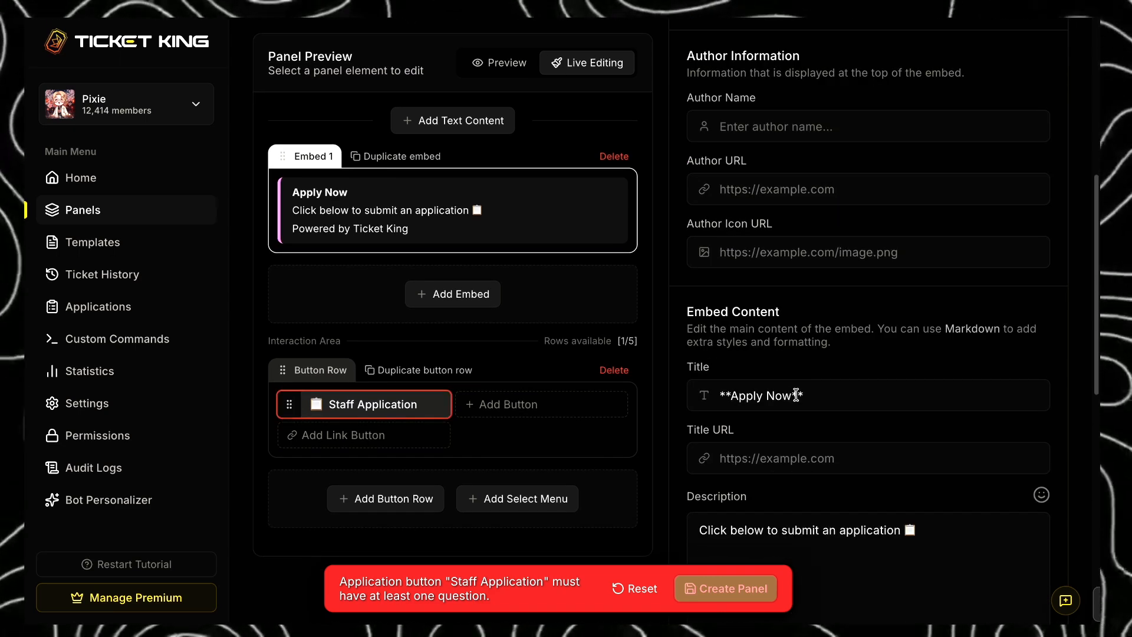
pyautogui.moveTo(797, 395); pyautogui.dragTo(731, 395)
pyautogui.press('BackSpace')
pyautogui.write('❀ ⠶ `🌸` ┈ Staff Application ┈•`🌸` ⠶ ❀')
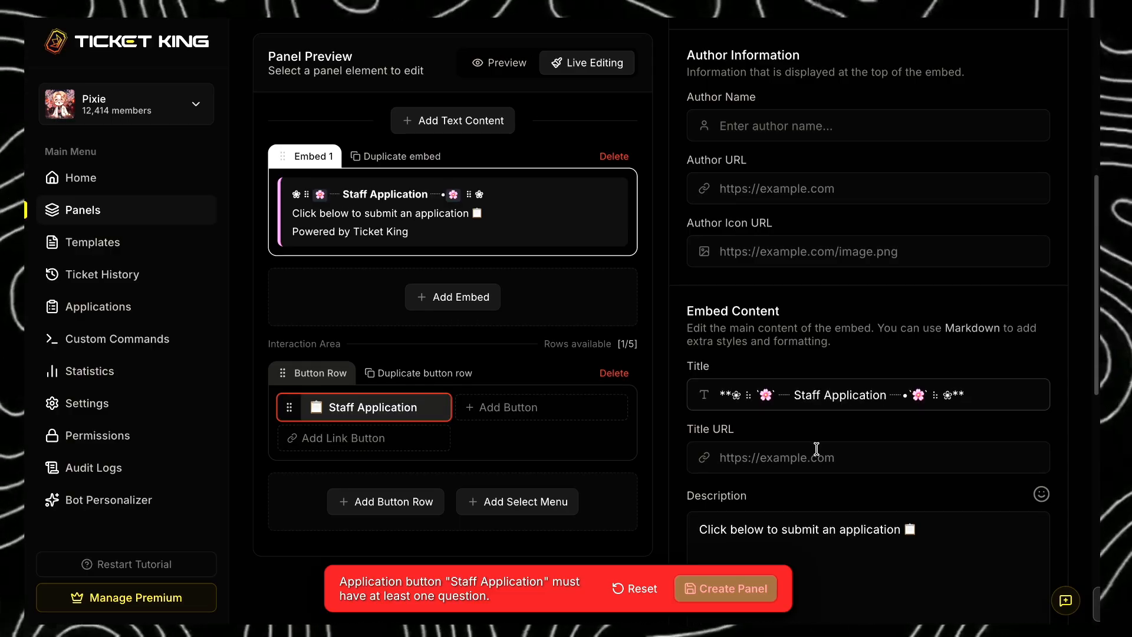
# - Replace the embed description with the prepared text about answering the questions properly and receiving results by DM, ending in the flower-and-cat divider
pyautogui.scroll(-2, 817, 448)
pyautogui.moveTo(920, 425); pyautogui.dragTo(698, 423)
pyautogui.press('BackSpace')
pyautogui.hotkey('ctrl', 'v')
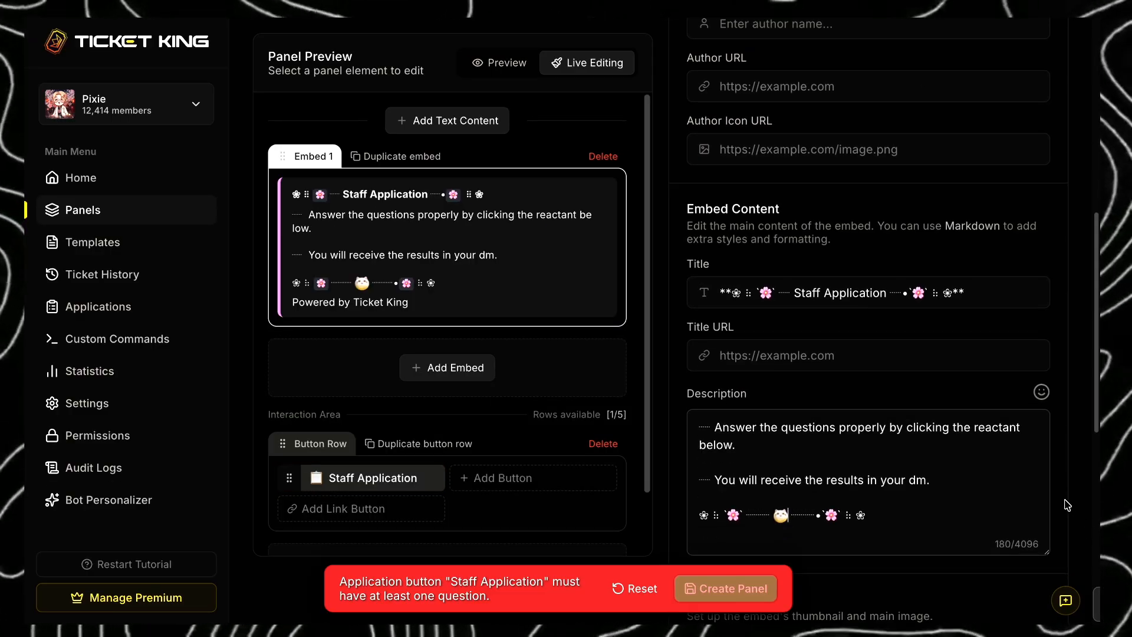
# - Clear the "Powered by Ticket King" footer text from the embed
pyautogui.scroll(-6, 872, 412)
pyautogui.moveTo(852, 405); pyautogui.dragTo(715, 404)
pyautogui.press('BackSpace')
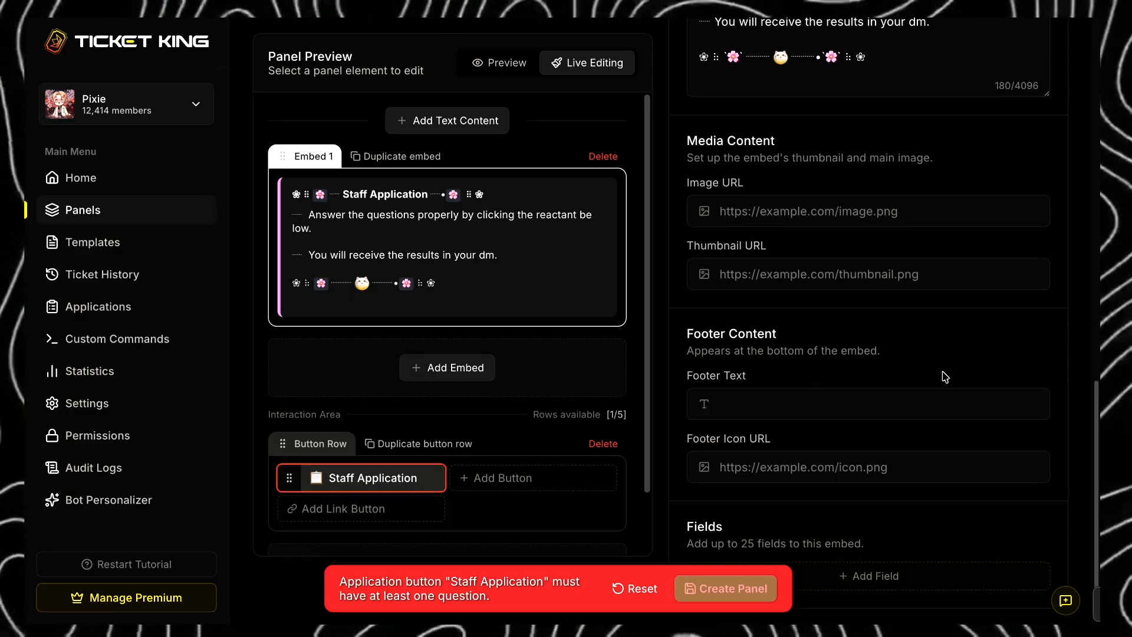
pyautogui.scroll(1, 943, 386)
pyautogui.scroll(-1, 366, 413)
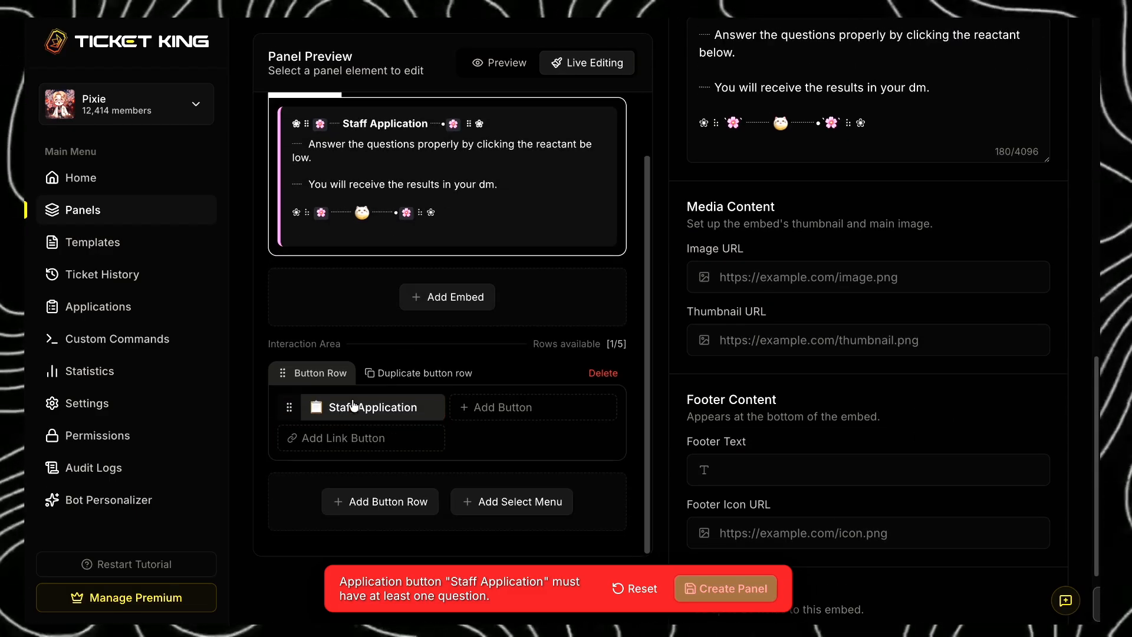
# - Change the Staff Application button's emoji to the white cat emoji
pyautogui.click(366, 407)
pyautogui.scroll(3, 859, 230)
pyautogui.scroll(10, 825, 227)
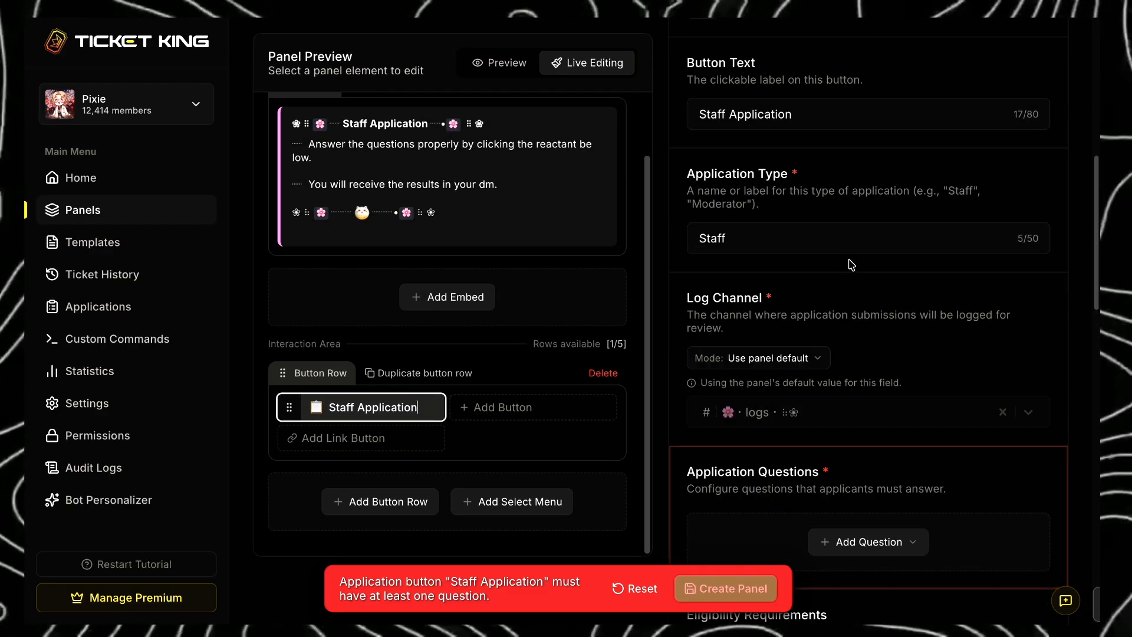
pyautogui.scroll(-2, 865, 406)
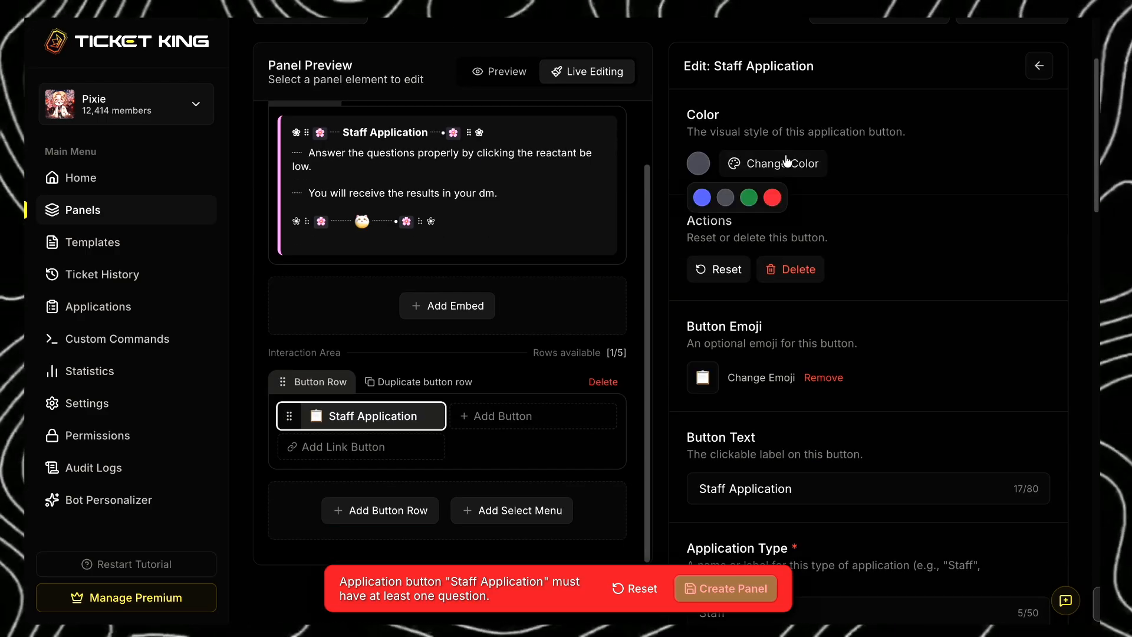
pyautogui.scroll(-3, 855, 283)
pyautogui.click(761, 200)
pyautogui.click(720, 305)
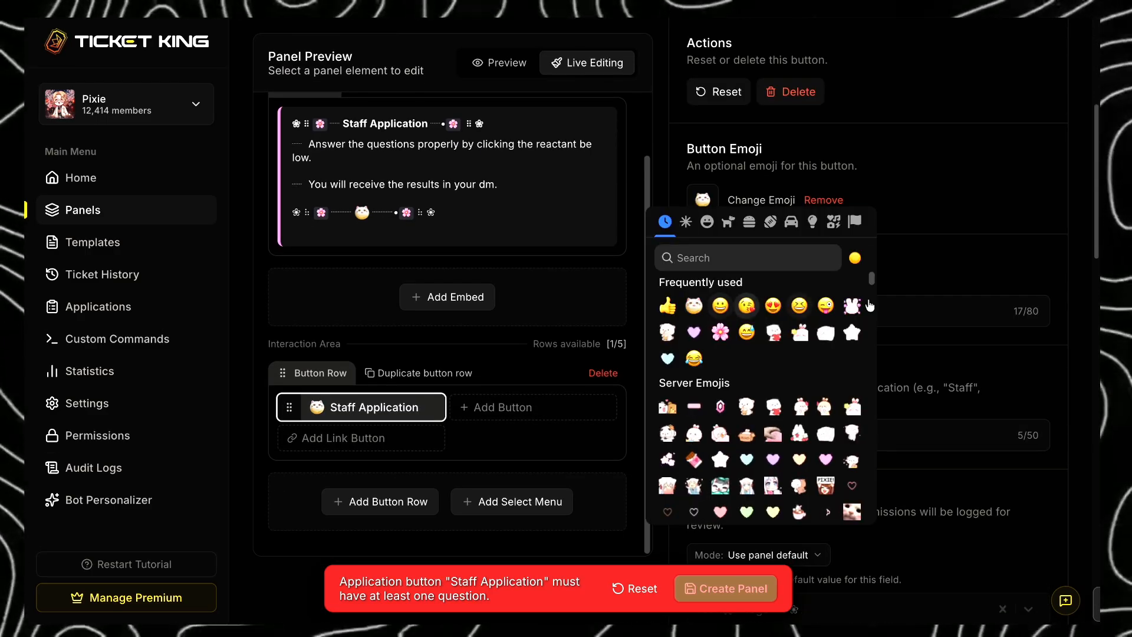
pyautogui.click(946, 409)
# - Add a dropdown application question titled "What's your Age" to the Staff Application button
pyautogui.scroll(-5, 917, 386)
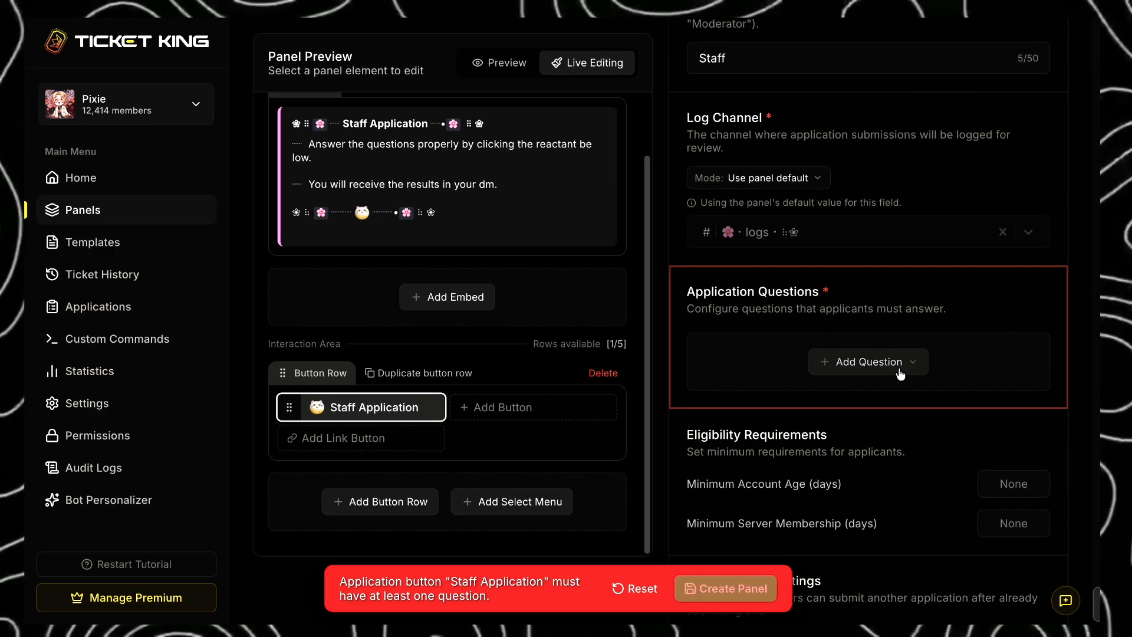
pyautogui.click(865, 362)
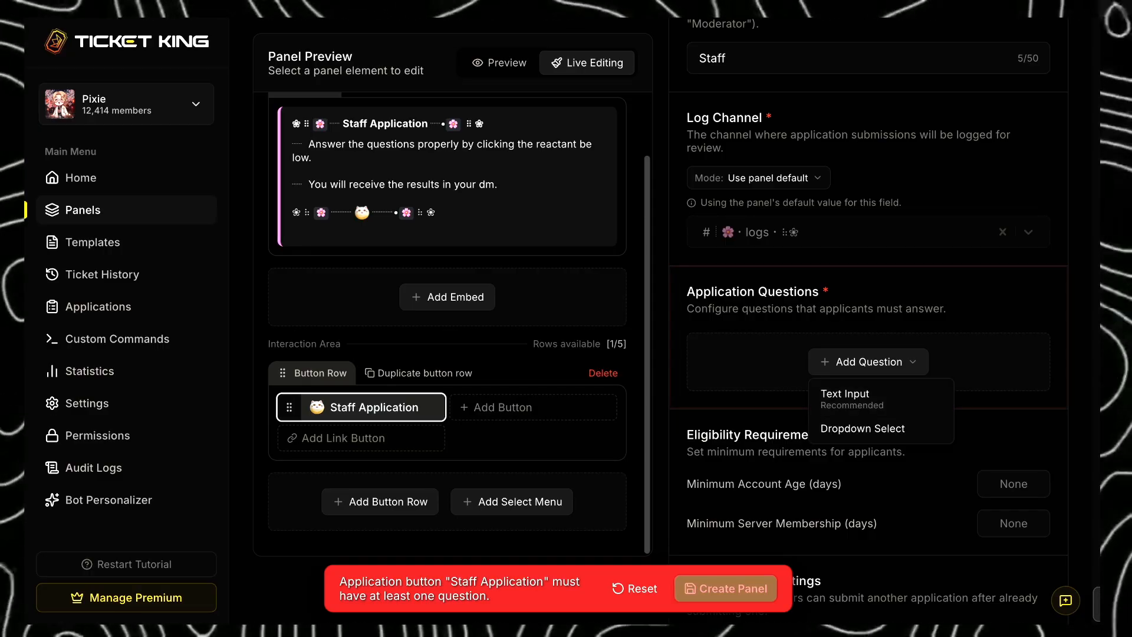
pyautogui.click(855, 428)
pyautogui.click(828, 386)
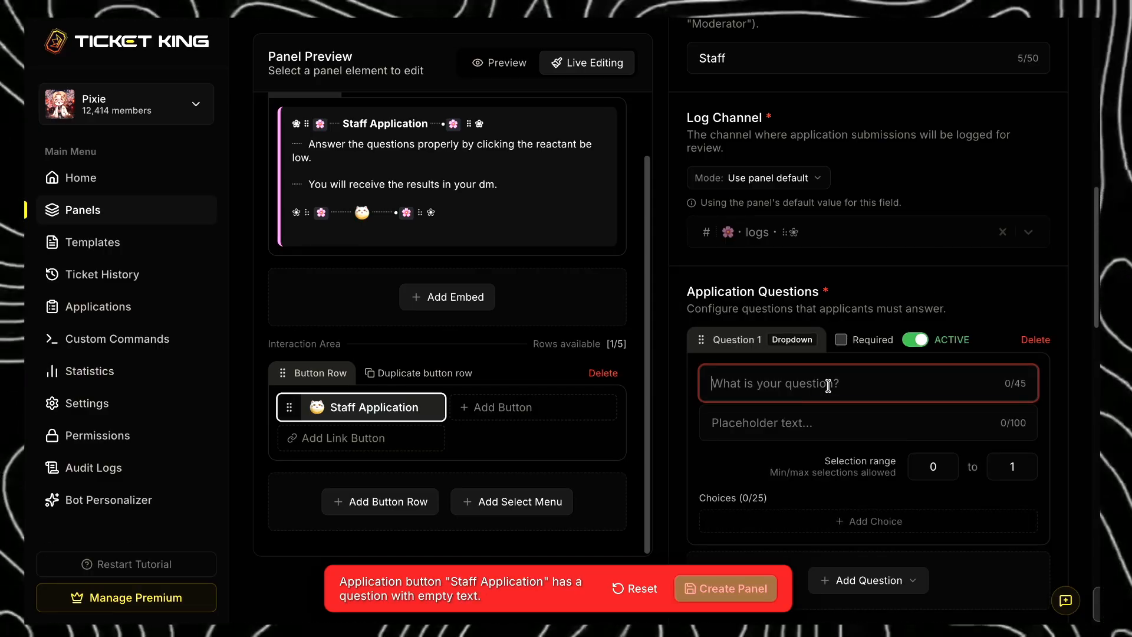
pyautogui.write("What's your Age")
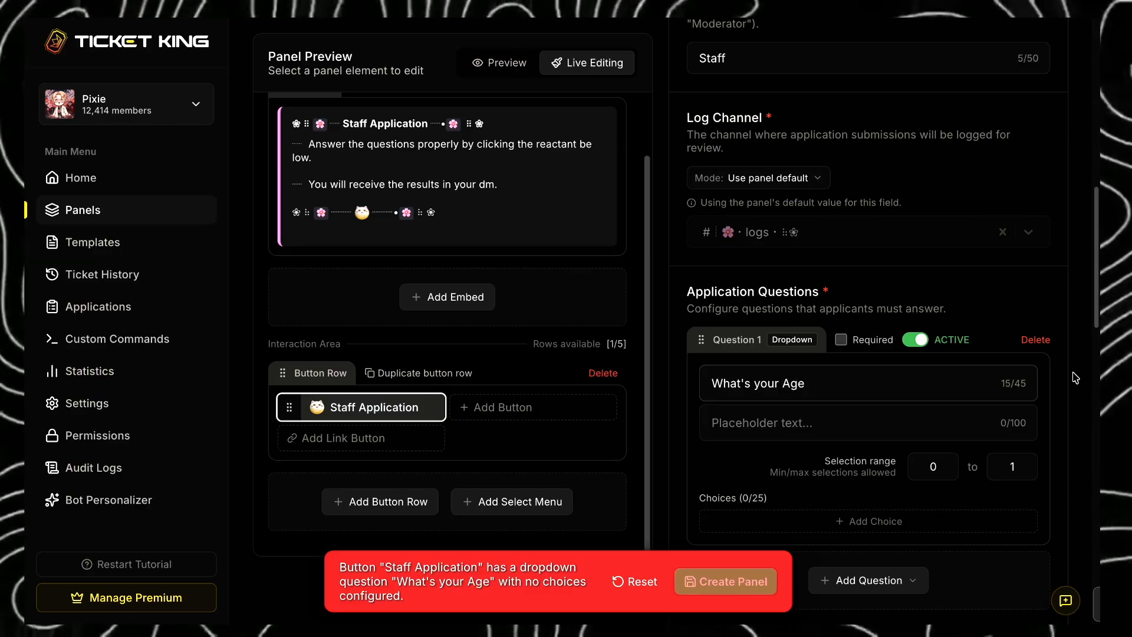
# - Add the choice "13 - 15" with a white bunny emoji to the age dropdown
pyautogui.scroll(-1, 861, 484)
pyautogui.click(851, 498)
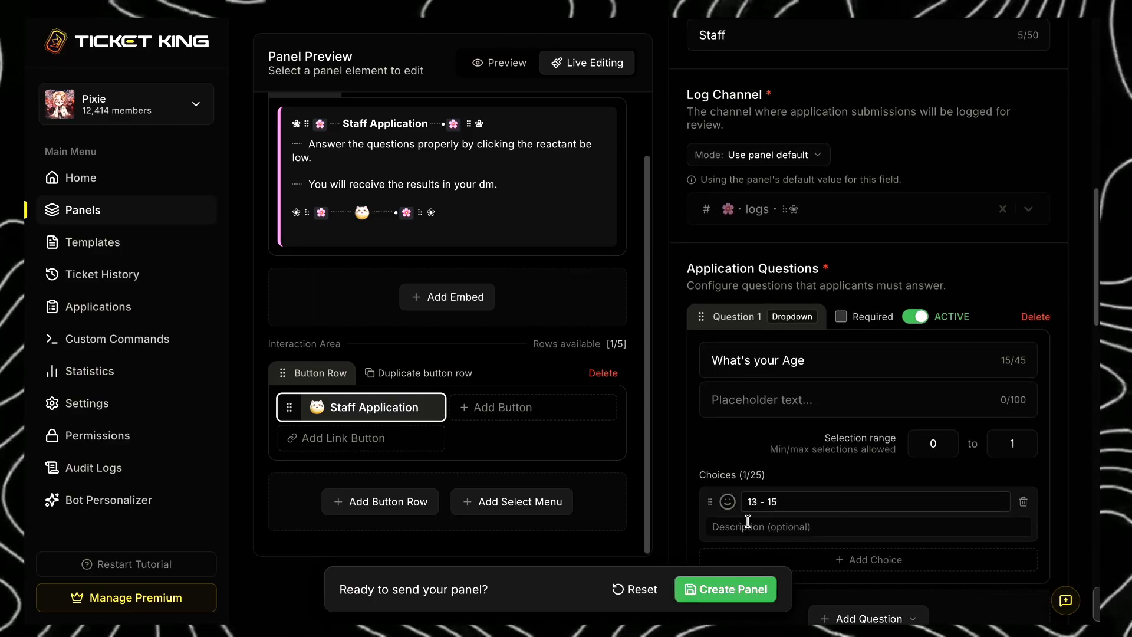
pyautogui.click(727, 502)
pyautogui.click(778, 287)
# - Add a second age choice "16 - 20" with a white-and-red character emoji
pyautogui.scroll(-3, 814, 519)
pyautogui.click(813, 489)
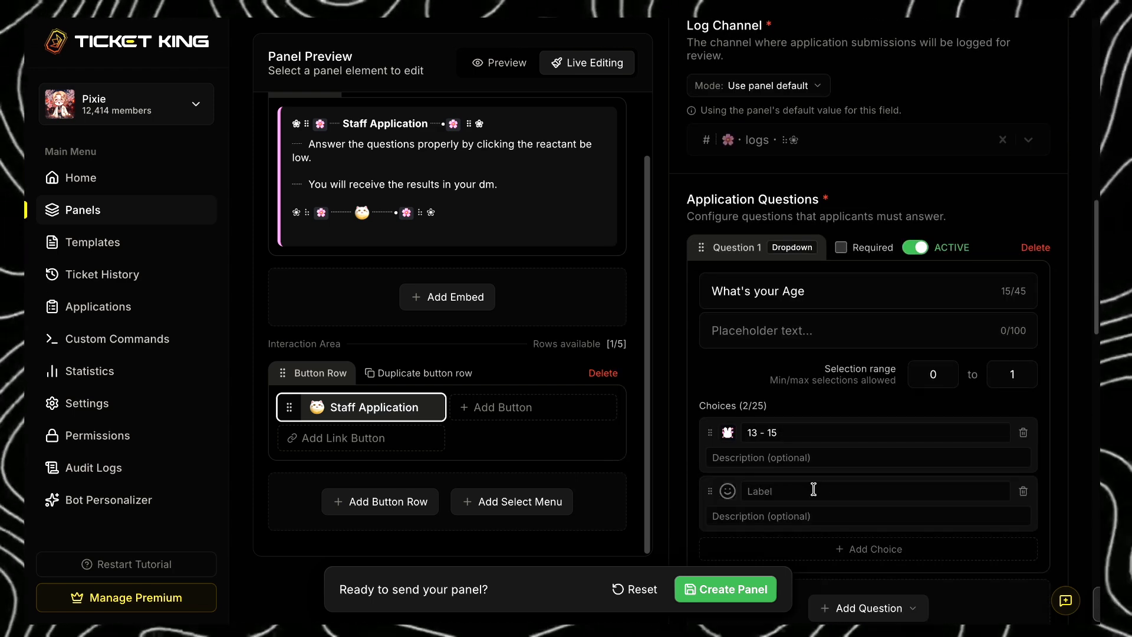
pyautogui.click(728, 491)
pyautogui.click(687, 443)
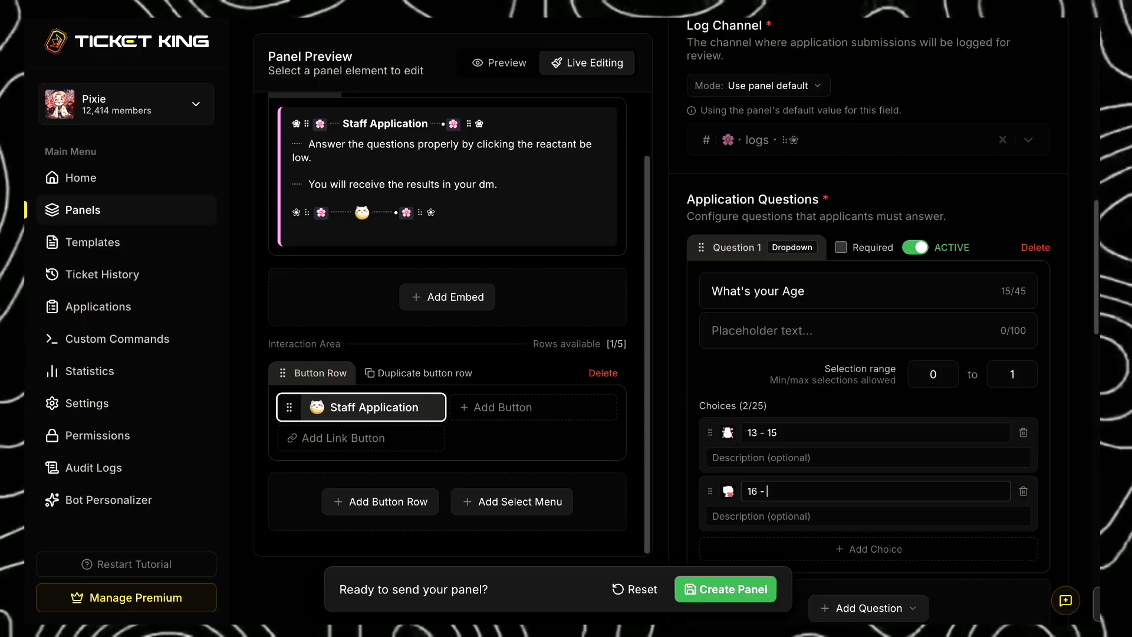
# - Add a third age choice "21 +" with the white star emoji
pyautogui.scroll(-1, 785, 490)
pyautogui.click(809, 525)
pyautogui.click(729, 525)
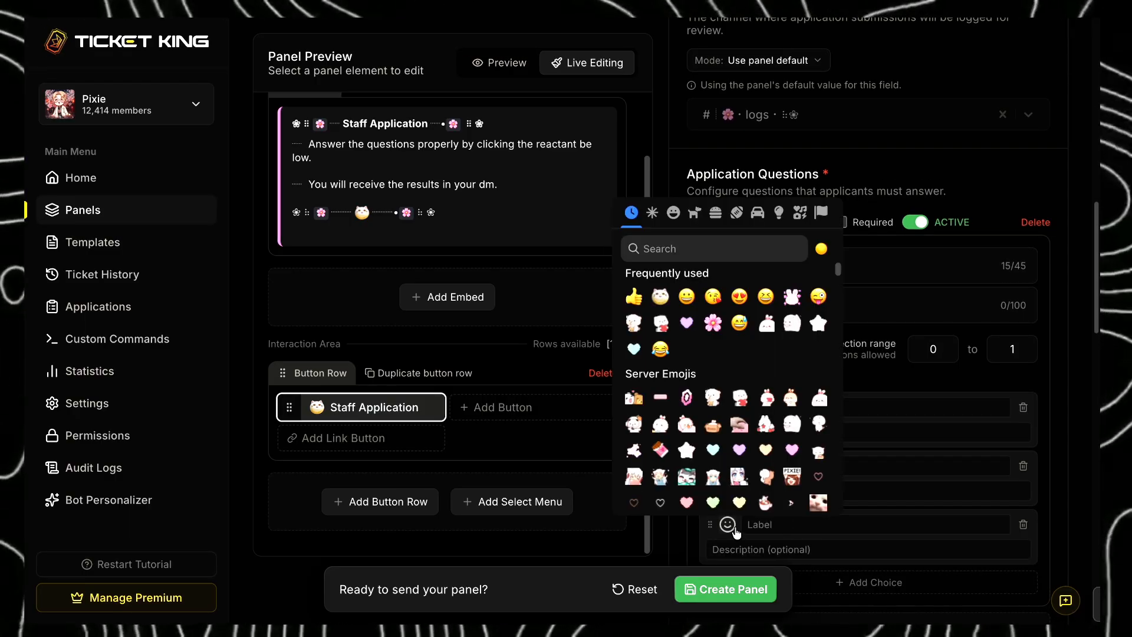
pyautogui.click(818, 322)
pyautogui.click(786, 524)
pyautogui.write('21 +')
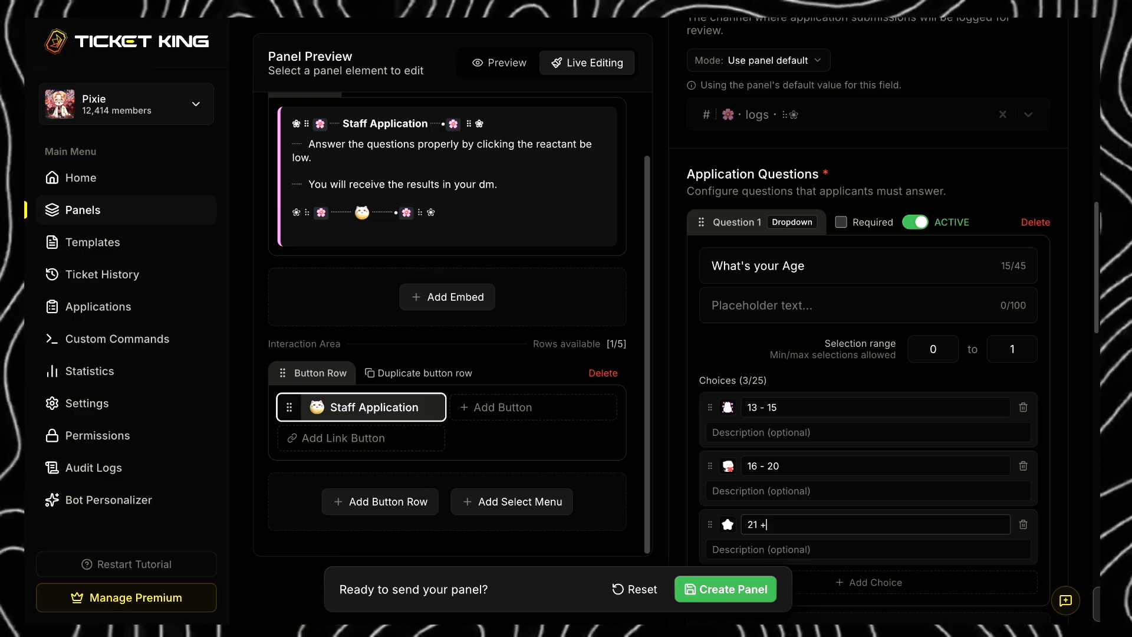
# - Add a required short-answer text question "What's your age?" and make the age dropdown question required
pyautogui.scroll(-3, 810, 524)
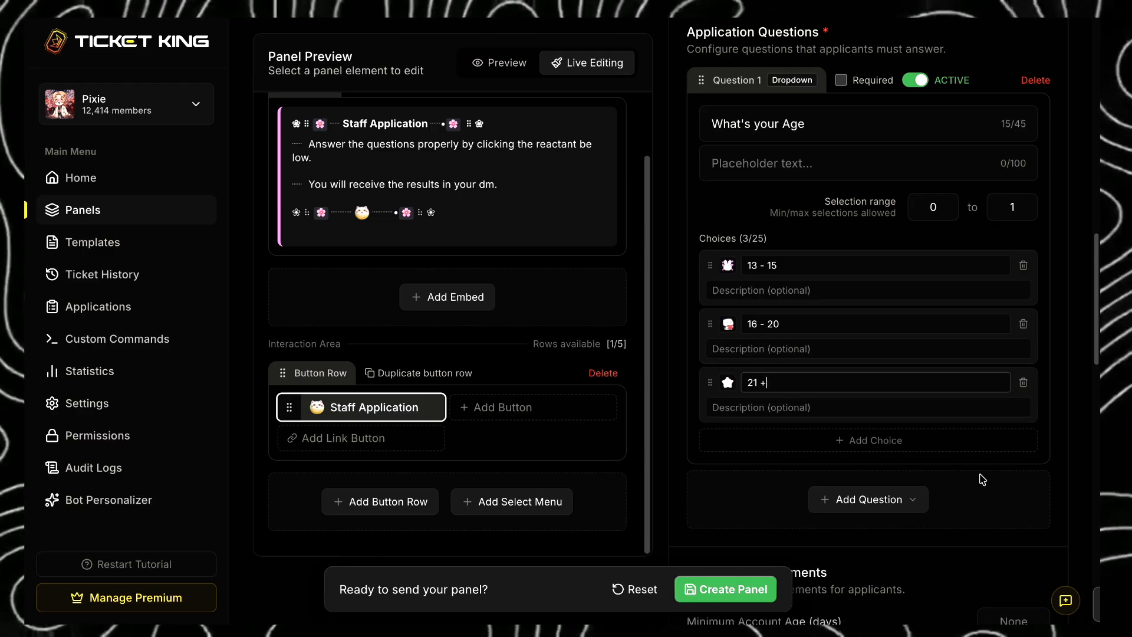
pyautogui.click(890, 504)
pyautogui.click(842, 530)
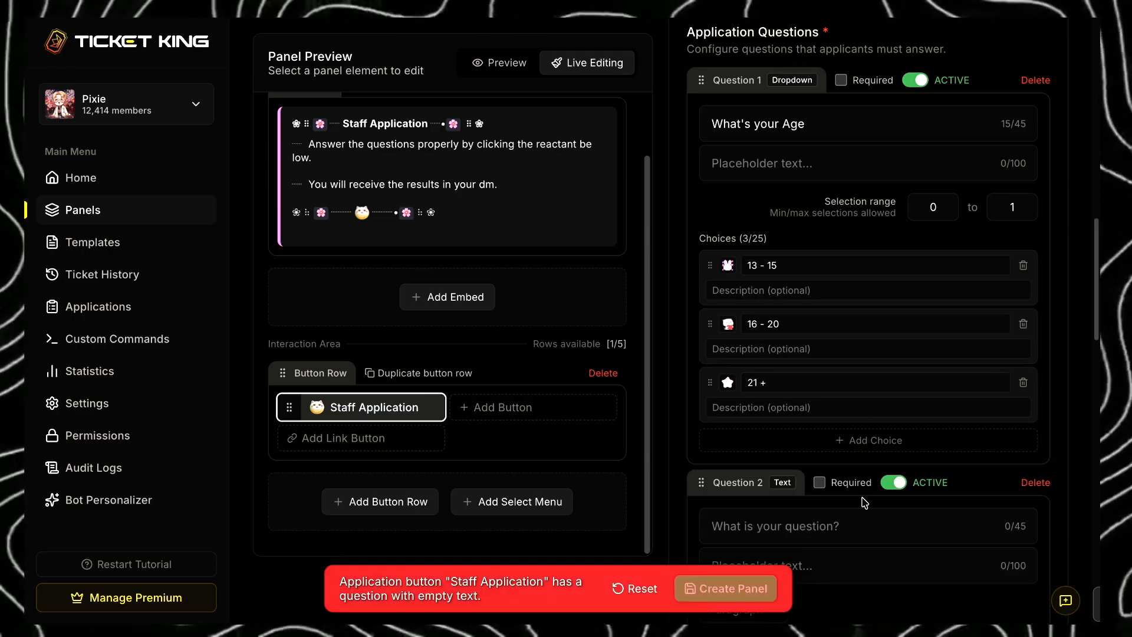
pyautogui.write('W')
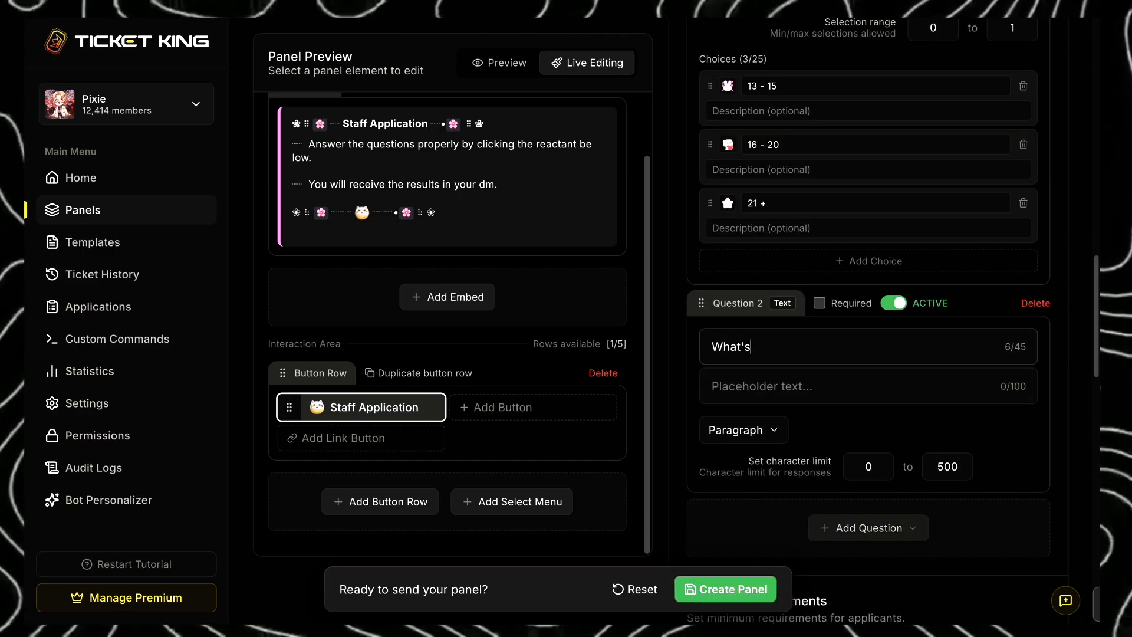
pyautogui.click(776, 423)
pyautogui.click(752, 398)
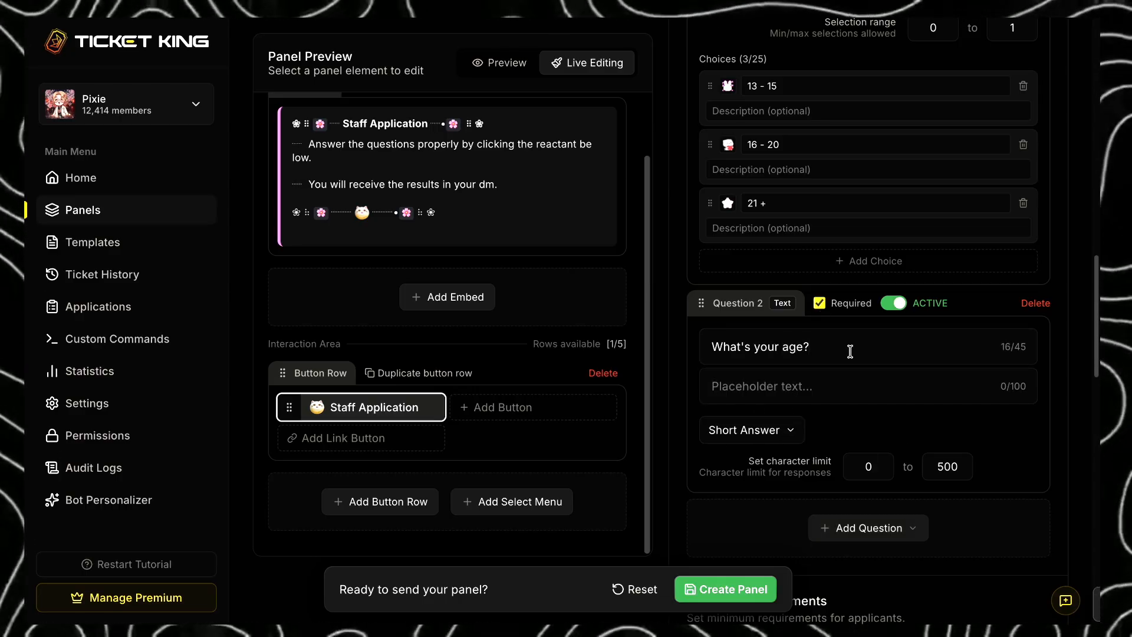
pyautogui.scroll(4, 850, 352)
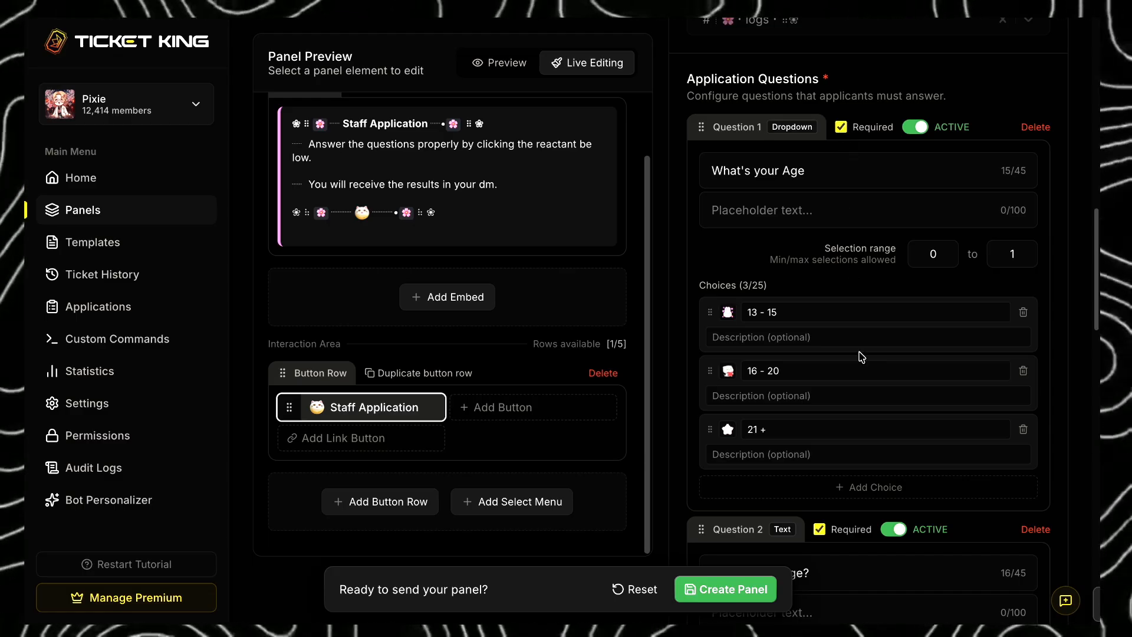
# - Add a third text question "Your country and timezone?", required and answered as Short Answer
pyautogui.scroll(-4, 861, 356)
pyautogui.click(862, 488)
pyautogui.click(863, 527)
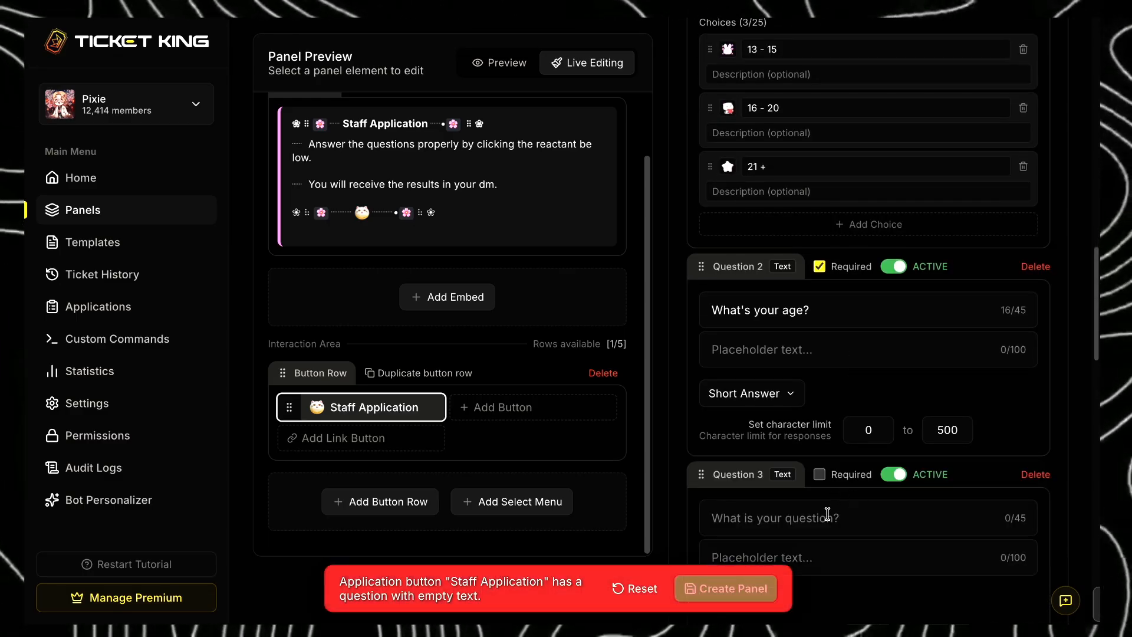
pyautogui.scroll(-3, 827, 514)
pyautogui.click(819, 413)
pyautogui.click(714, 439)
pyautogui.write('Your country and timezone?')
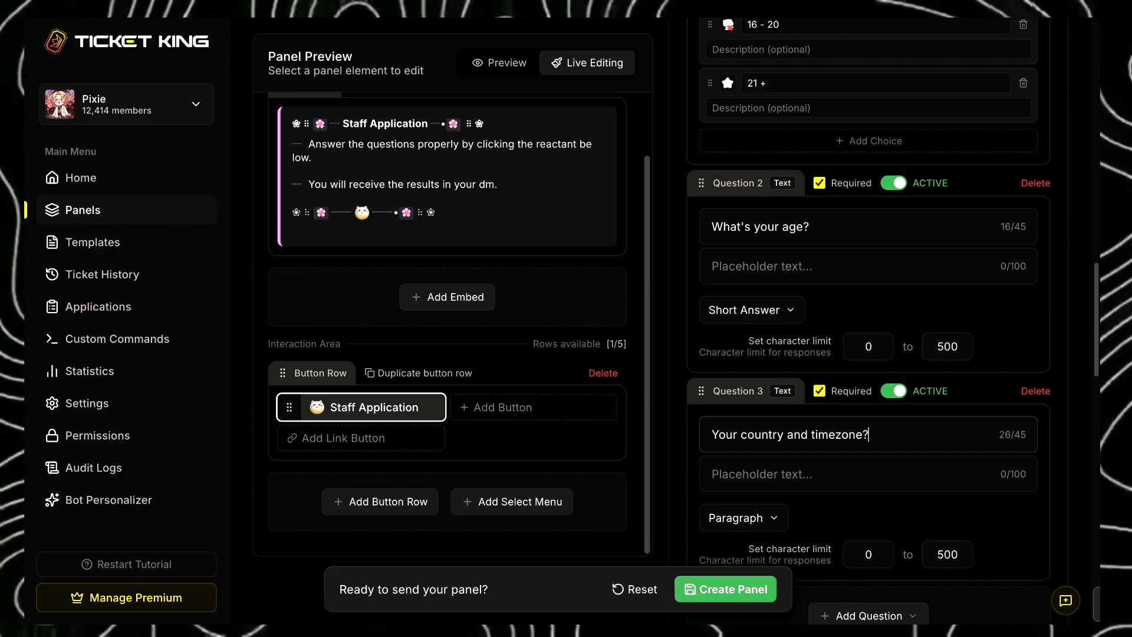
pyautogui.scroll(-1, 805, 504)
pyautogui.click(766, 490)
pyautogui.click(760, 459)
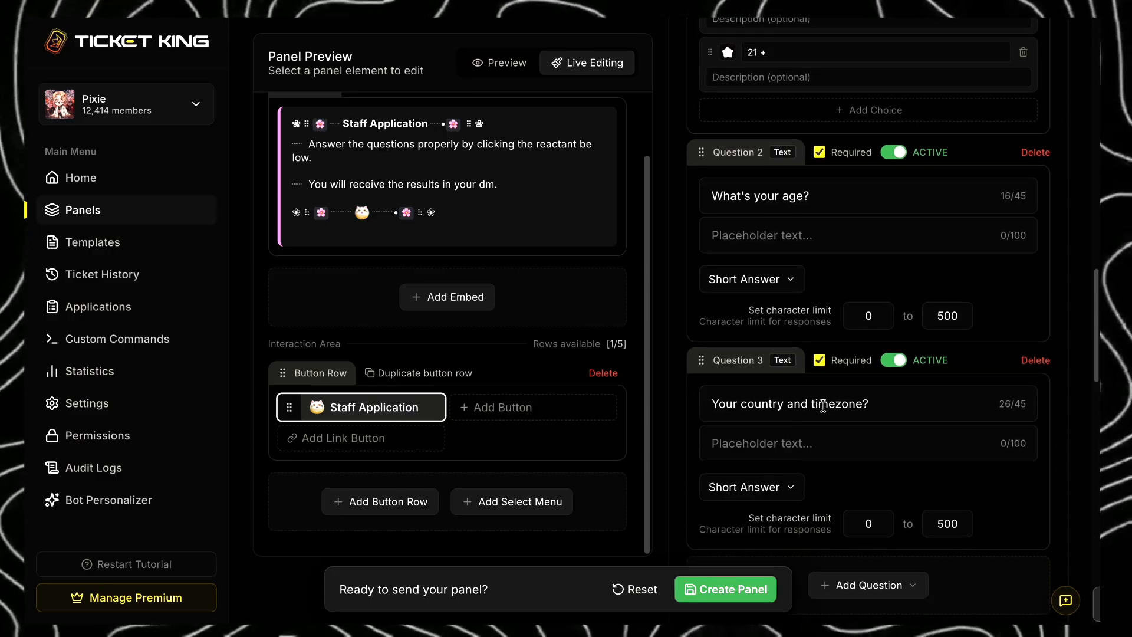
# - Add a fourth text question "Do you know how to use Wick bot?", required and answered as Short Answer
pyautogui.scroll(-1, 928, 510)
pyautogui.scroll(-3, 914, 507)
pyautogui.click(899, 476)
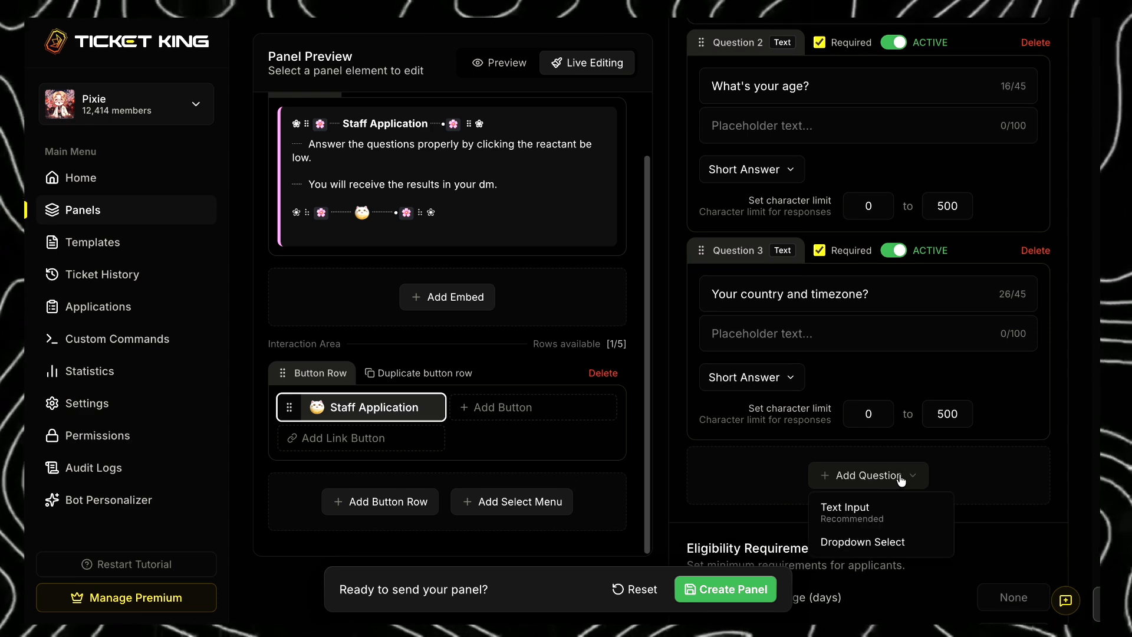
pyautogui.click(849, 507)
pyautogui.scroll(-3, 849, 490)
pyautogui.click(713, 334)
pyautogui.write('Do you know how to use Wick bot?')
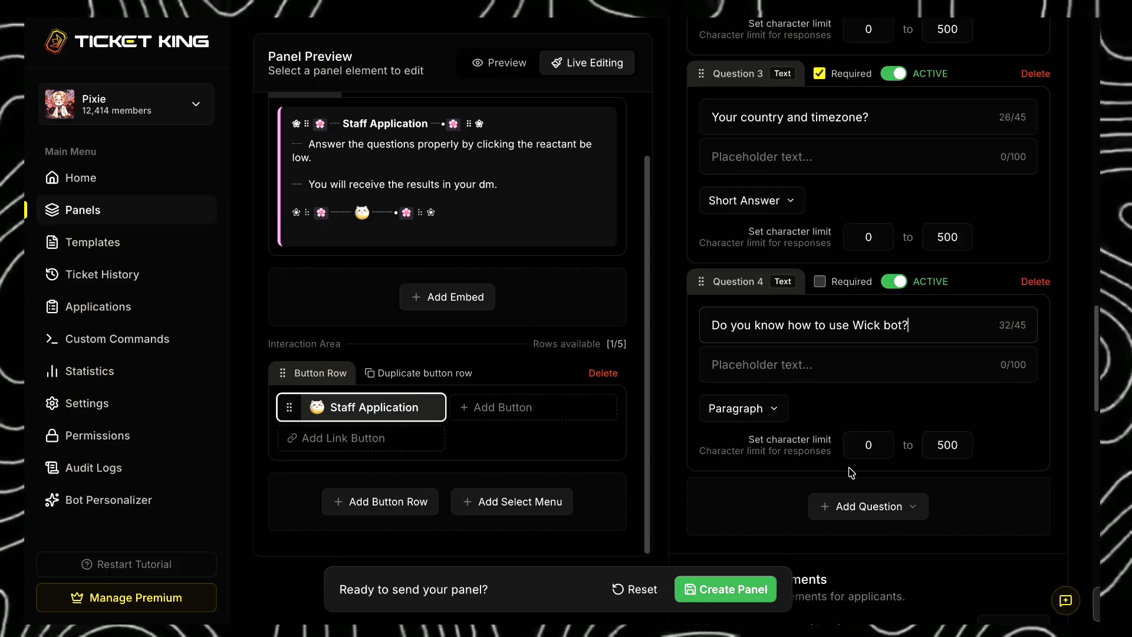
pyautogui.click(819, 281)
pyautogui.click(759, 408)
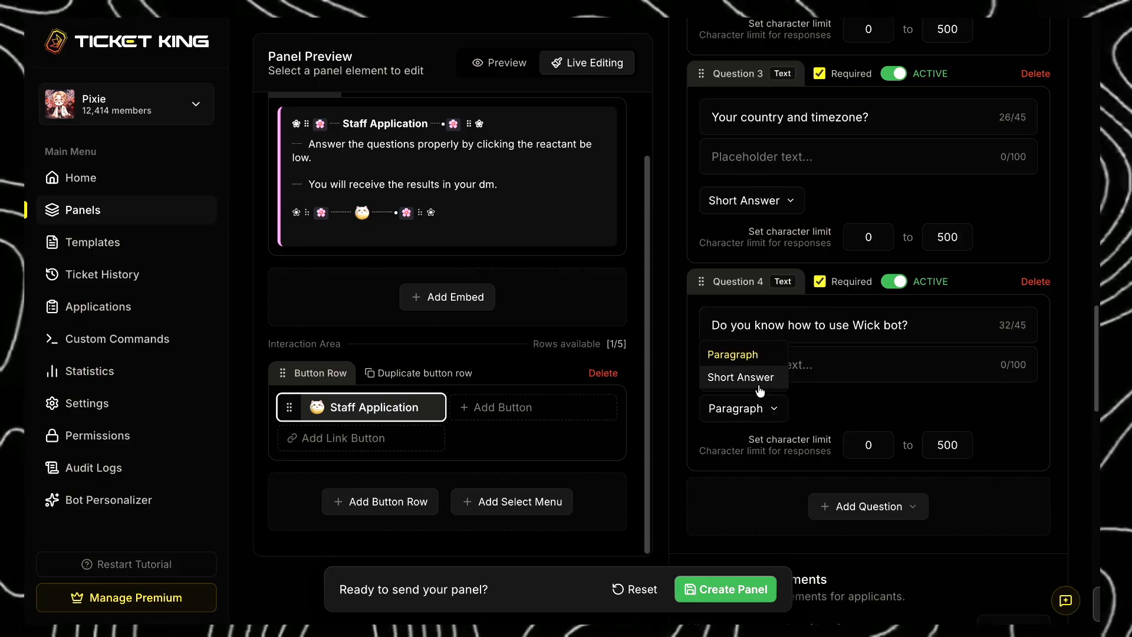
pyautogui.click(749, 377)
# - Create the panel, switch to Discord to check the Staff Application form's questions, and cancel the form
pyautogui.click(757, 597)
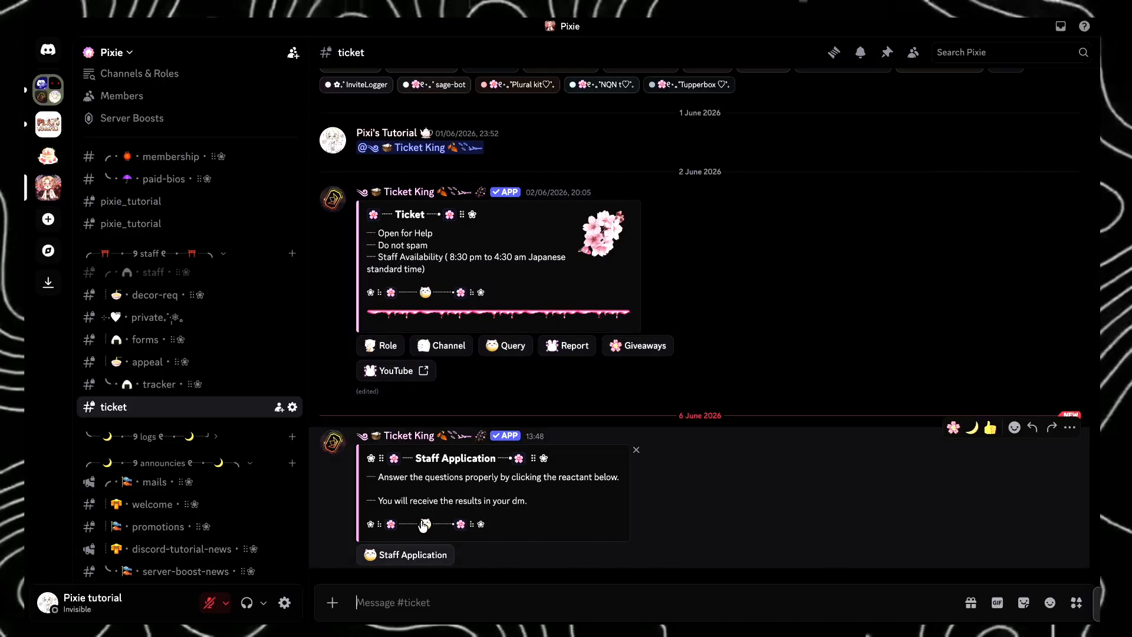
pyautogui.click(405, 560)
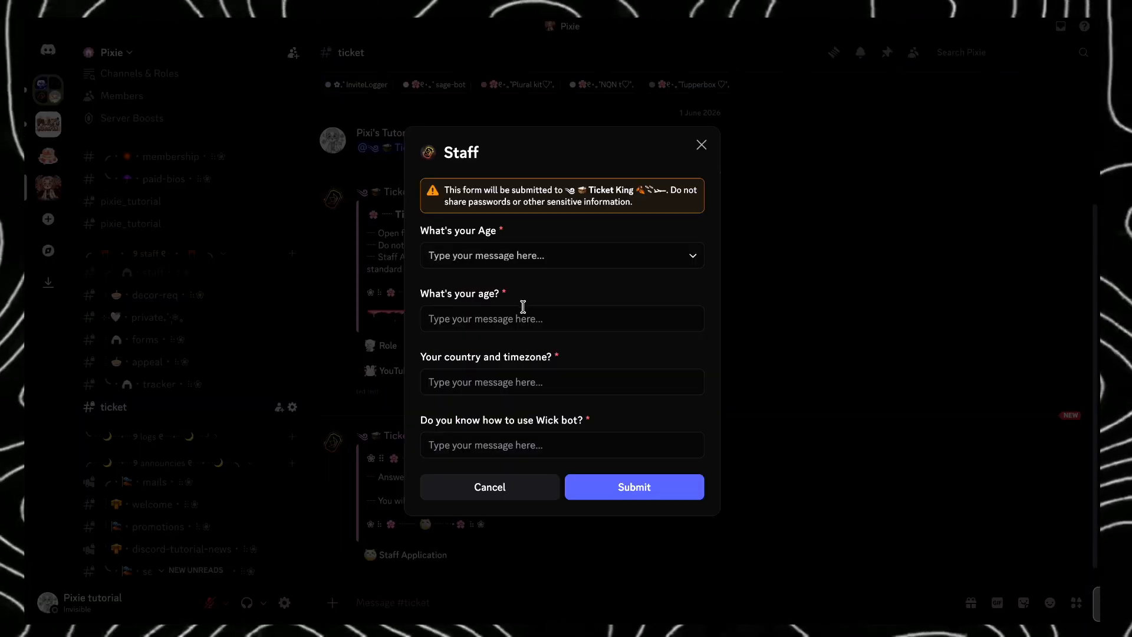
pyautogui.click(524, 309)
pyautogui.click(501, 485)
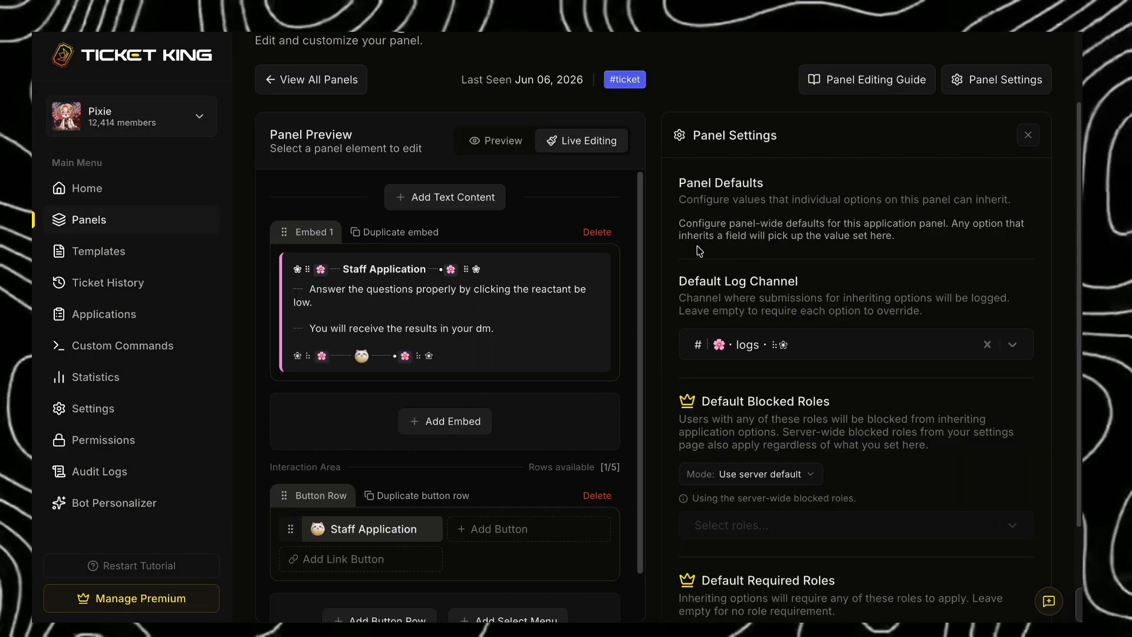
# - Set the application panel's default log channel to the forms channel and update the panel
pyautogui.click(749, 347)
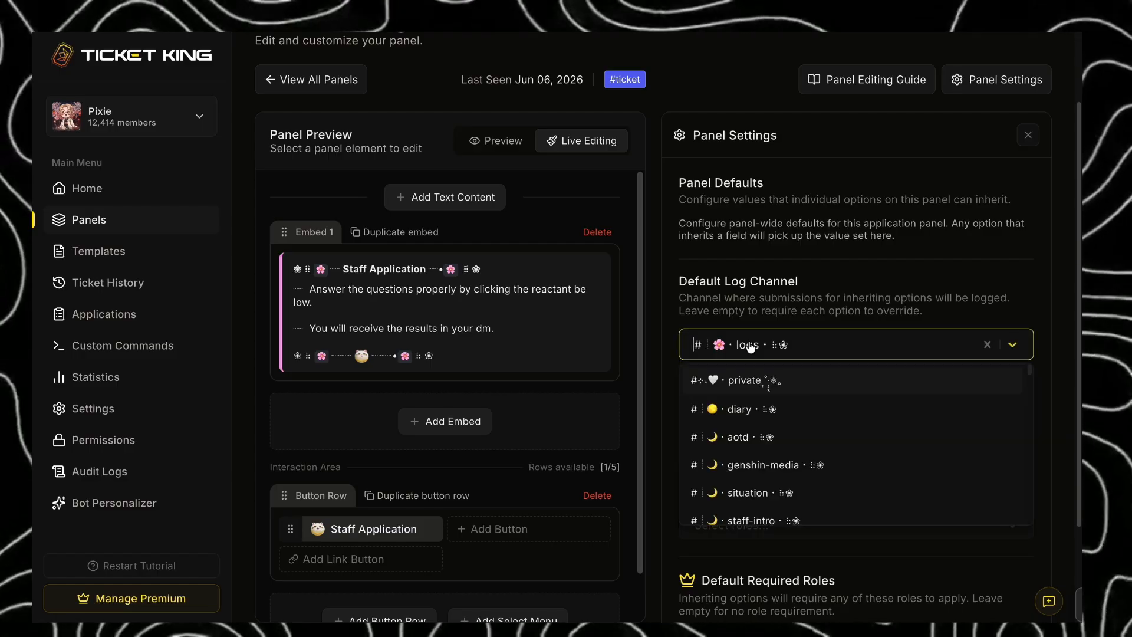
pyautogui.click(755, 346)
pyautogui.click(822, 348)
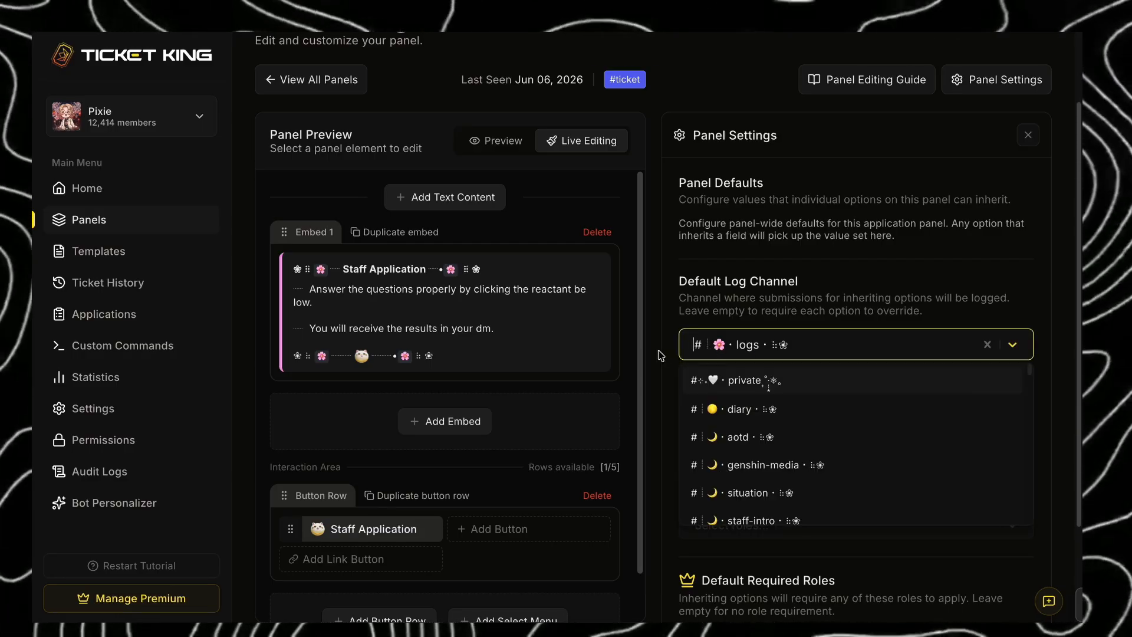
pyautogui.write('form')
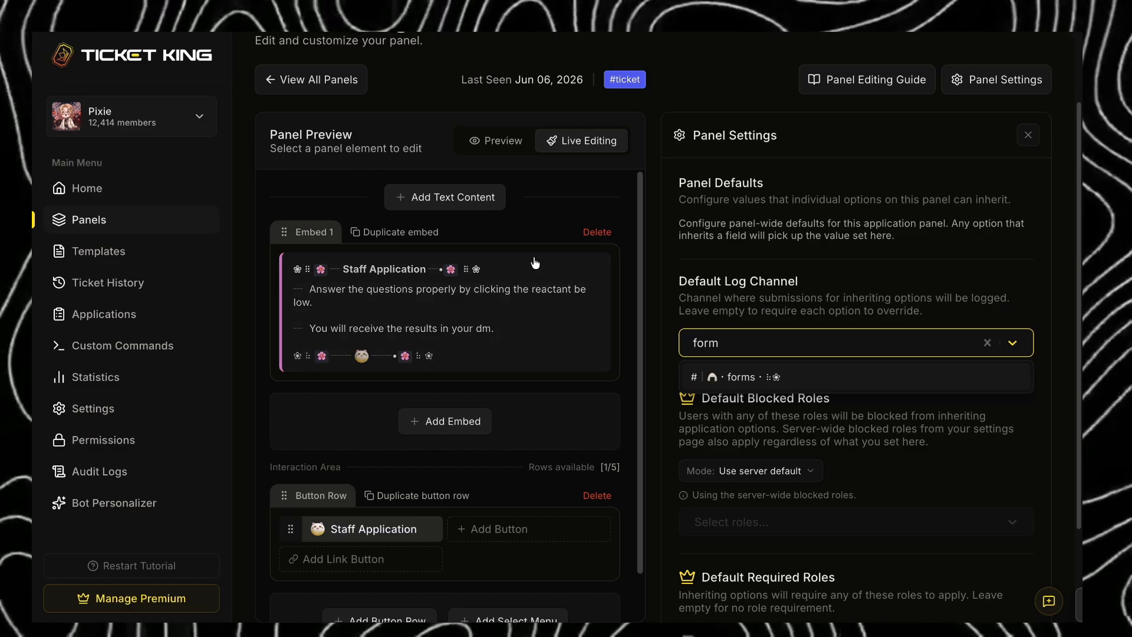
pyautogui.click(832, 385)
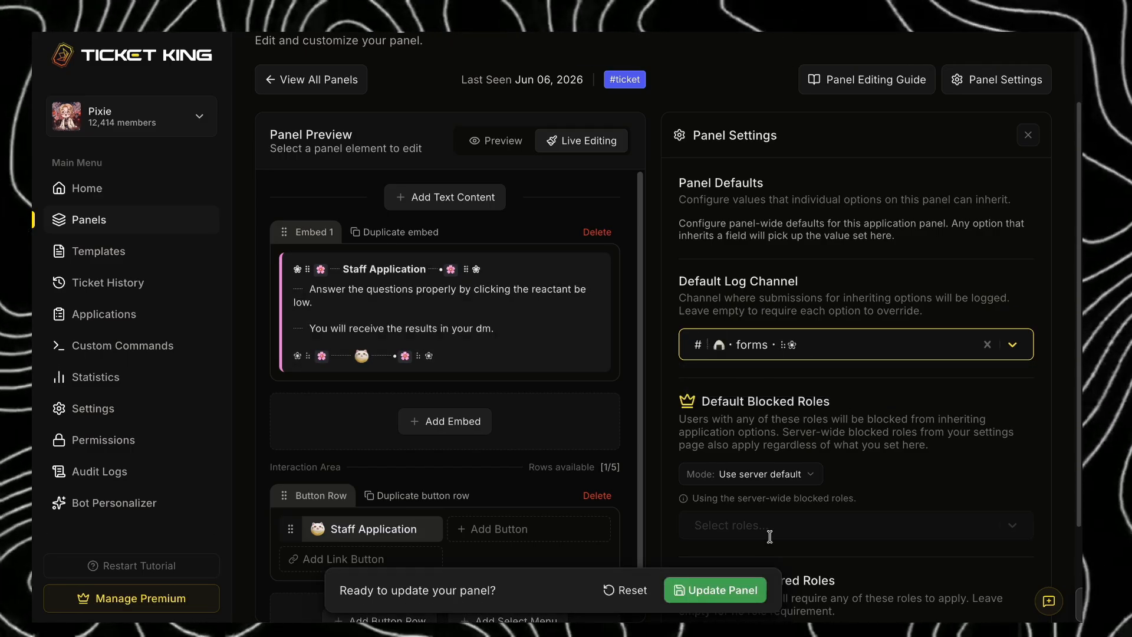
pyautogui.click(714, 589)
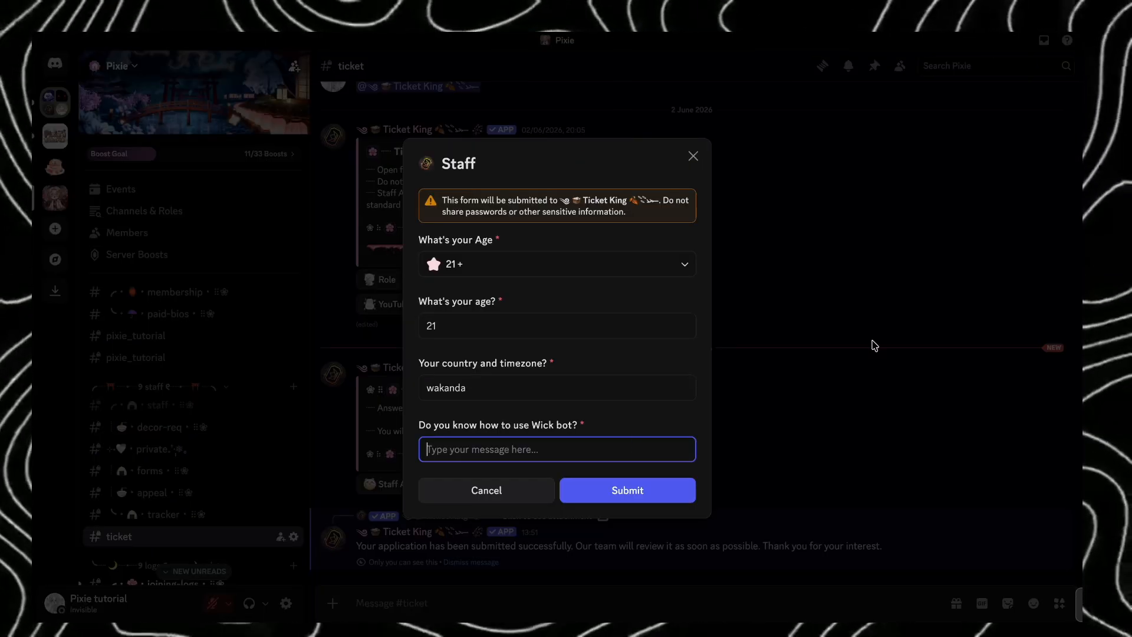
# - Answer the Wick bot question with "Yes" in Discord's Staff form, submit it, and open the forms channel
pyautogui.write('Yes')
pyautogui.click(689, 487)
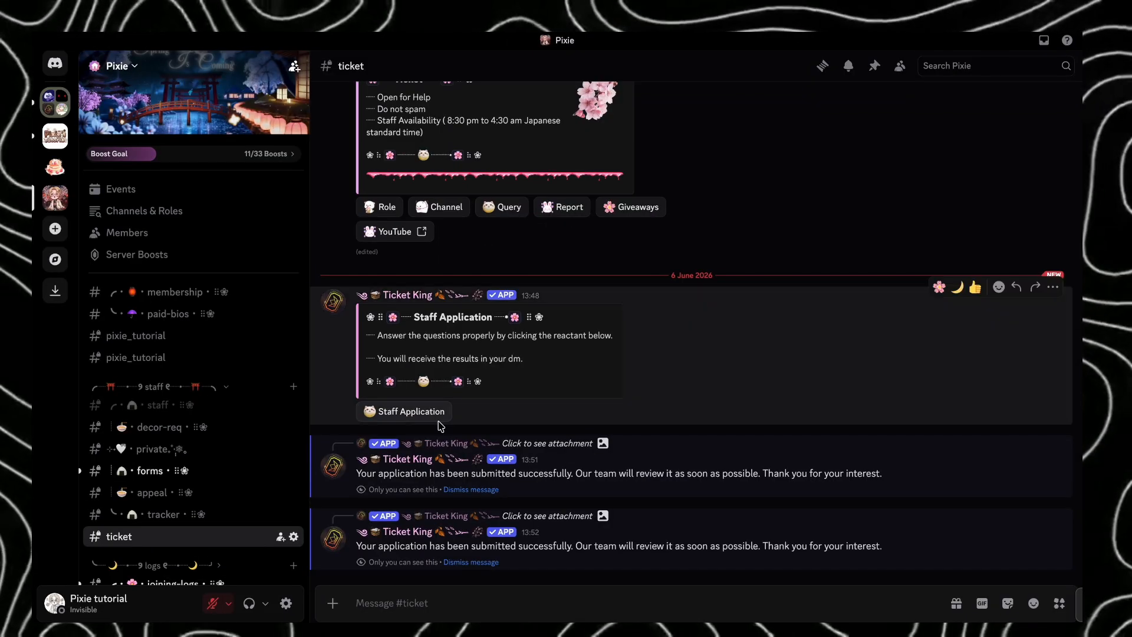
pyautogui.click(153, 471)
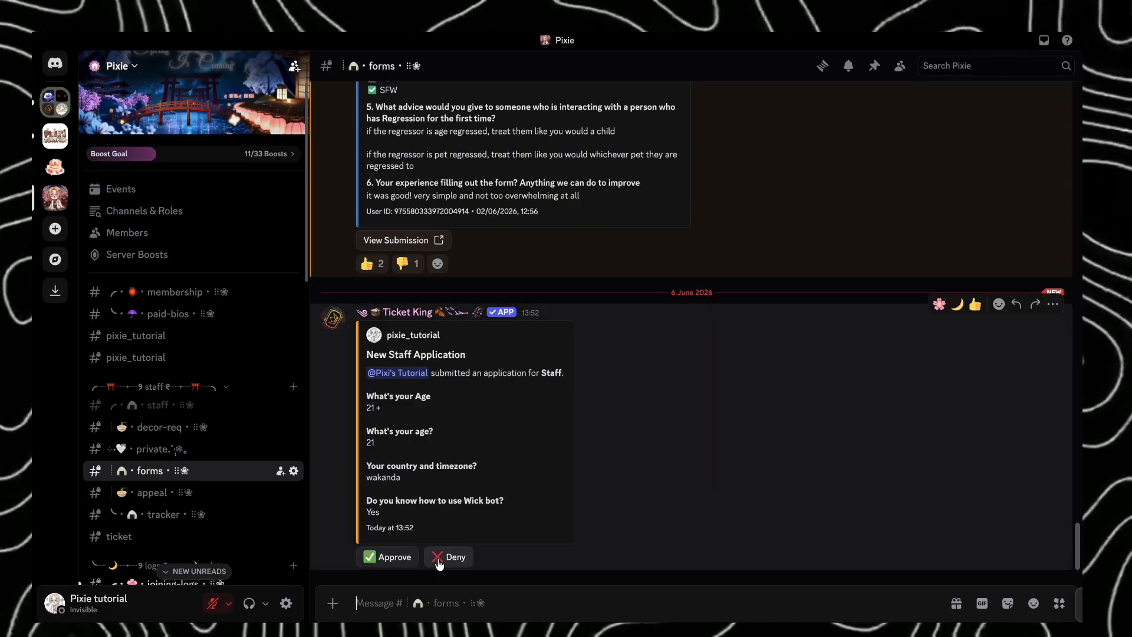
# - Approve the application with reason "Omg ur absolutely talented yaaaaaay" and private note "Join us now!", then check Ticket King's direct message and return to the Pixie server
pyautogui.click(404, 557)
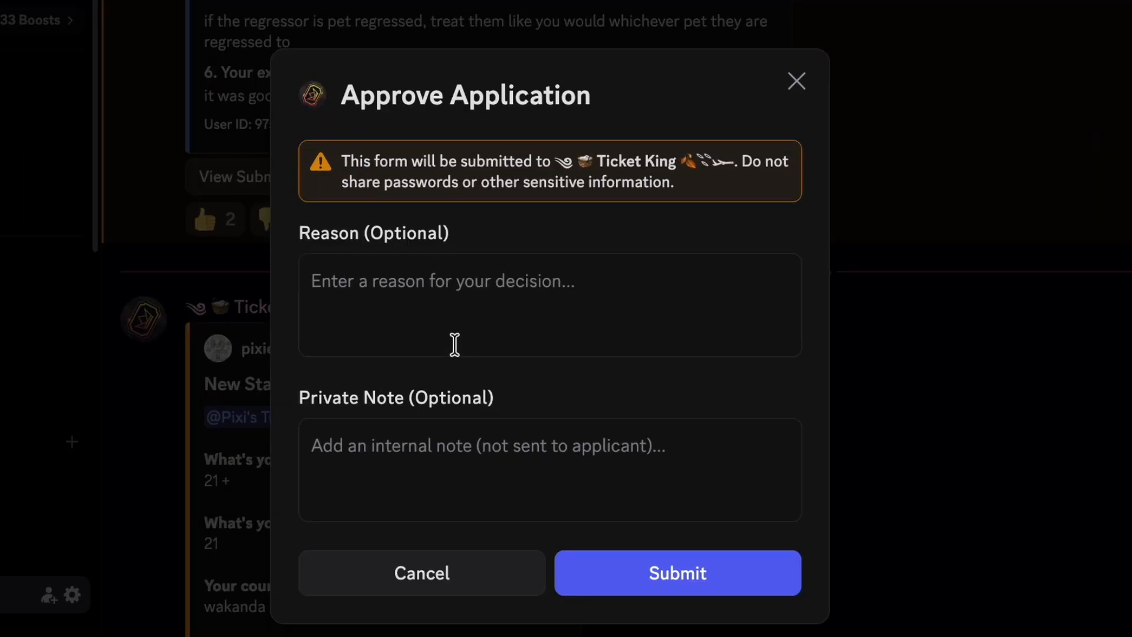
pyautogui.write('Omg ur absolut')
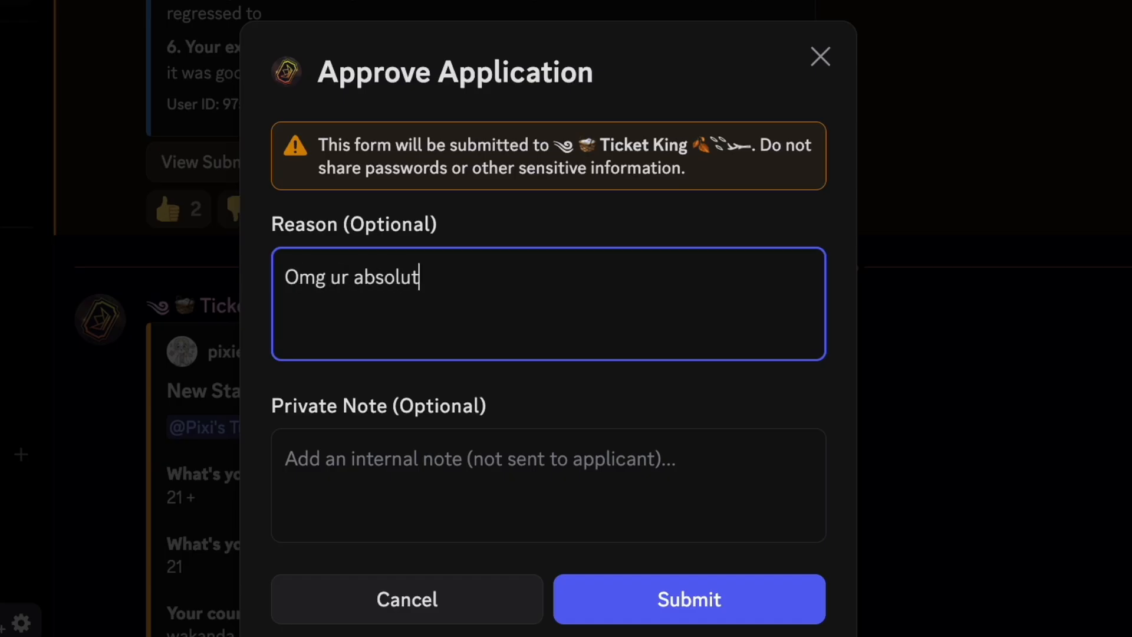
pyautogui.write('ely talented yaaaaaay')
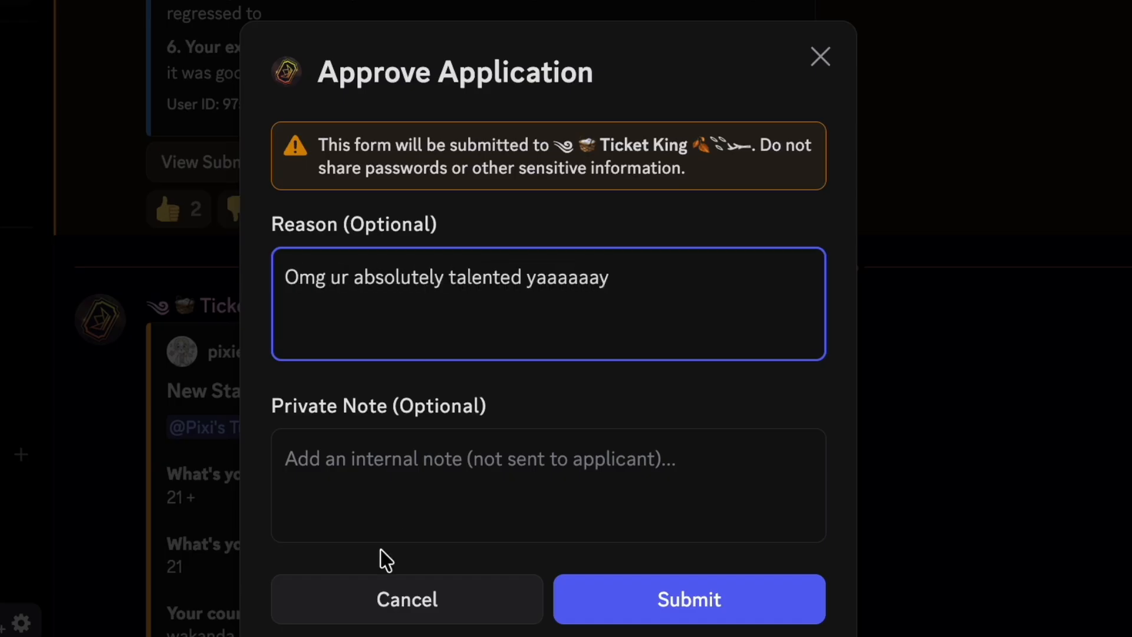
pyautogui.click(459, 446)
pyautogui.write('Join us now!')
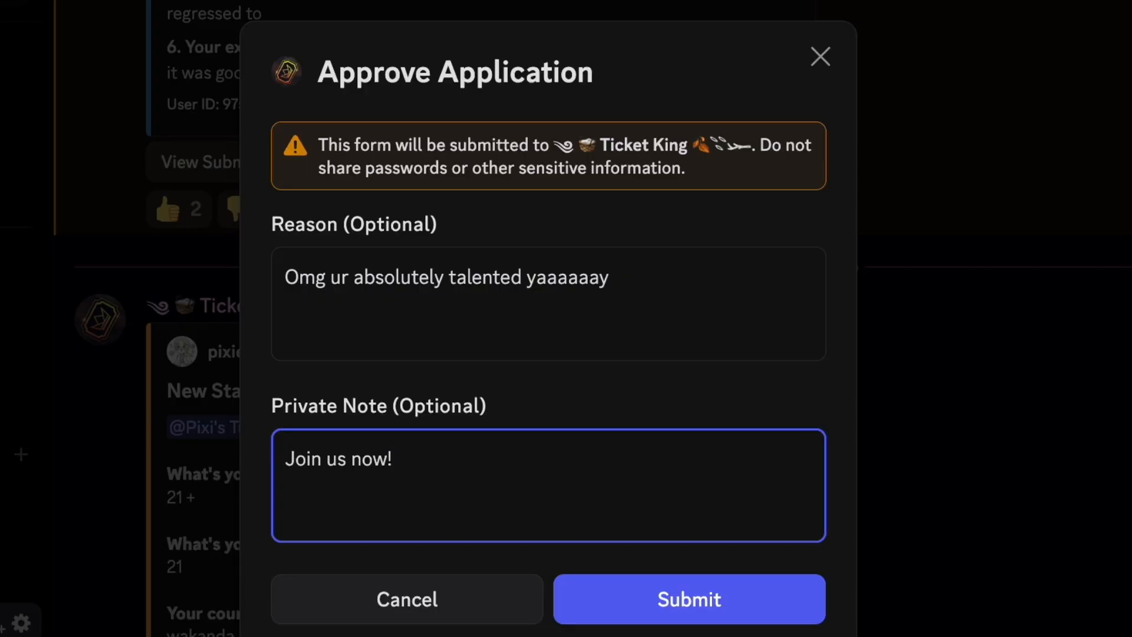
pyautogui.click(649, 614)
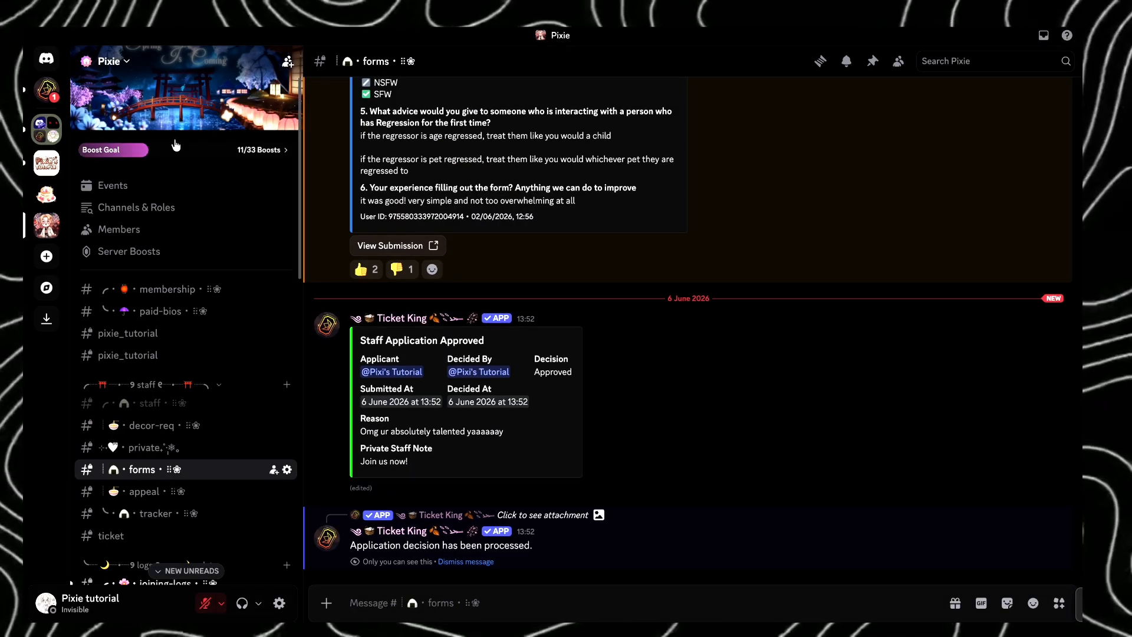
pyautogui.click(47, 89)
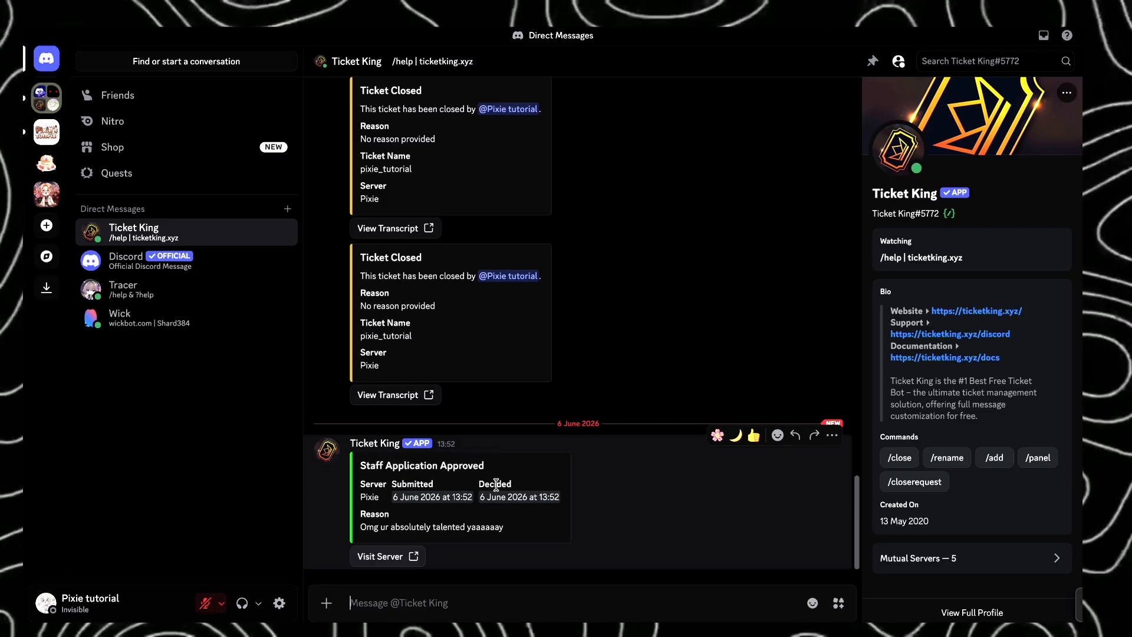
pyautogui.click(46, 194)
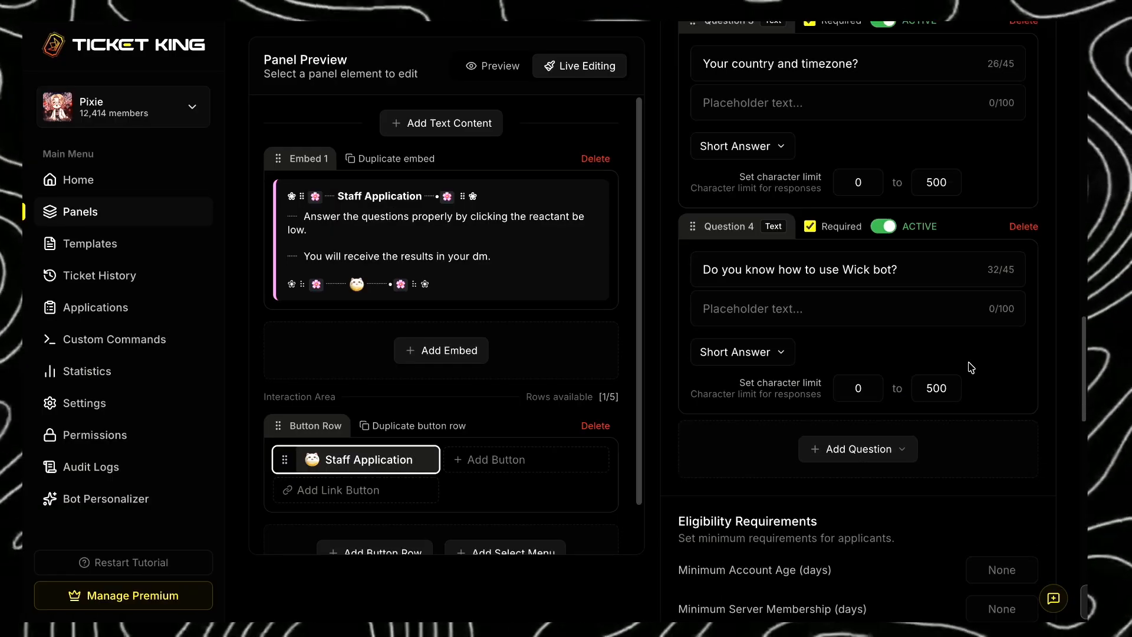
# - Switch to the Ticket King panel editor and set the Staff Application's minimum account age to 1 day
pyautogui.scroll(-2, 974, 370)
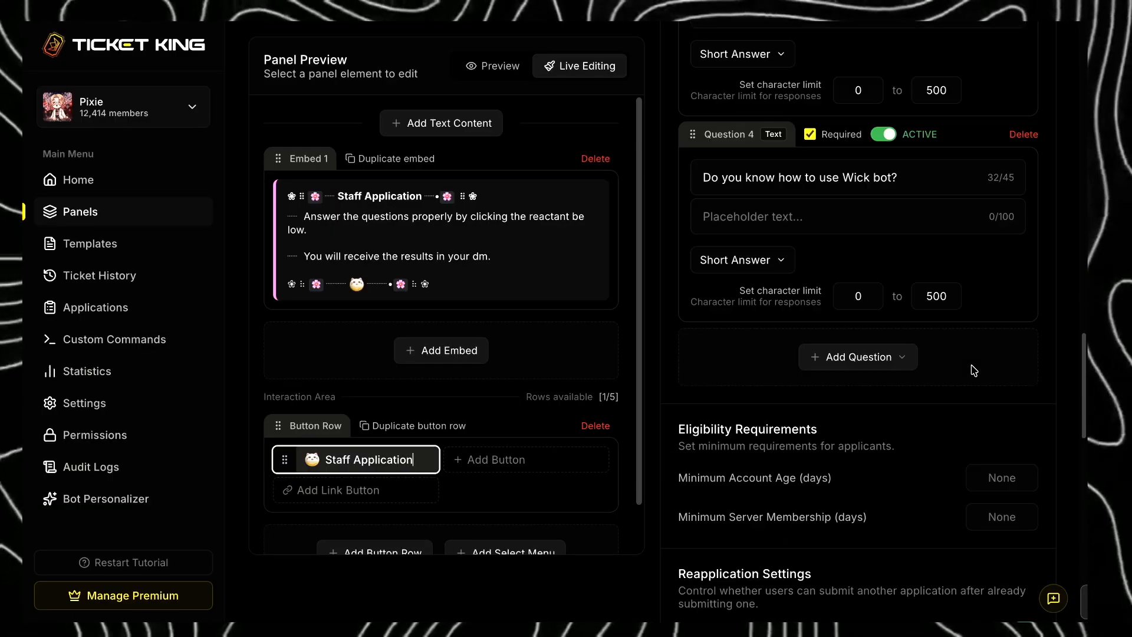
pyautogui.scroll(-3, 973, 369)
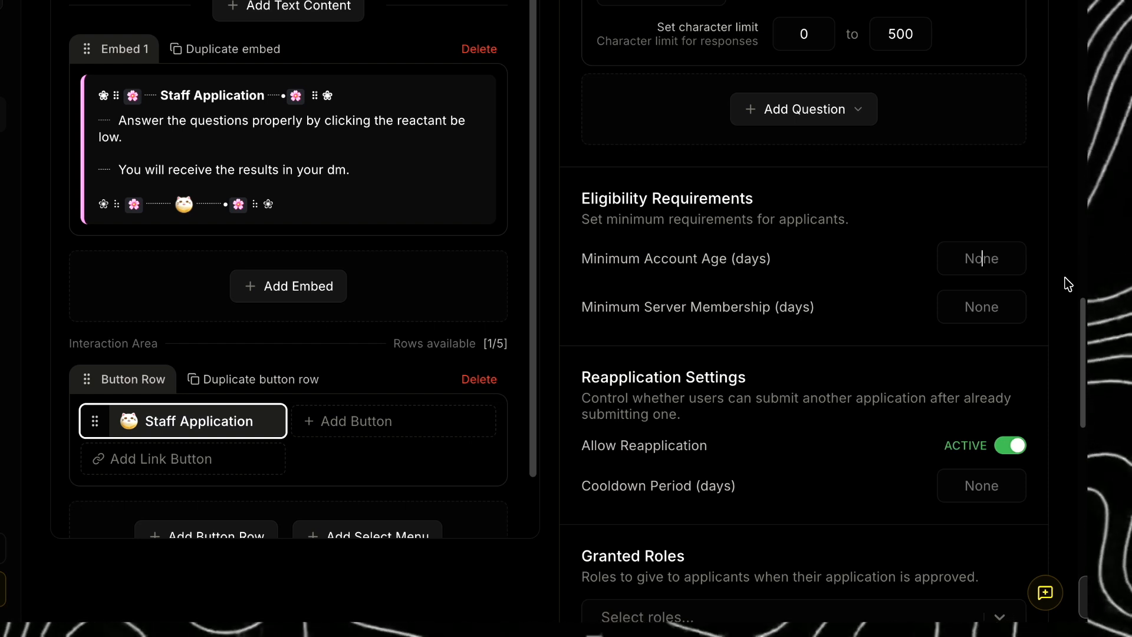
pyautogui.write('1')
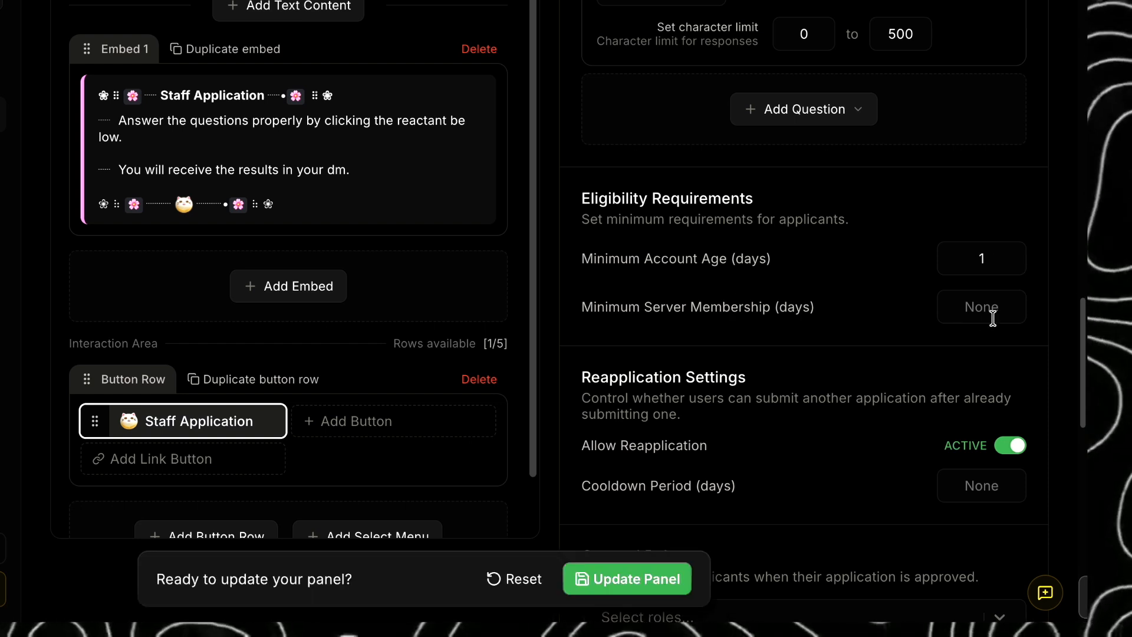
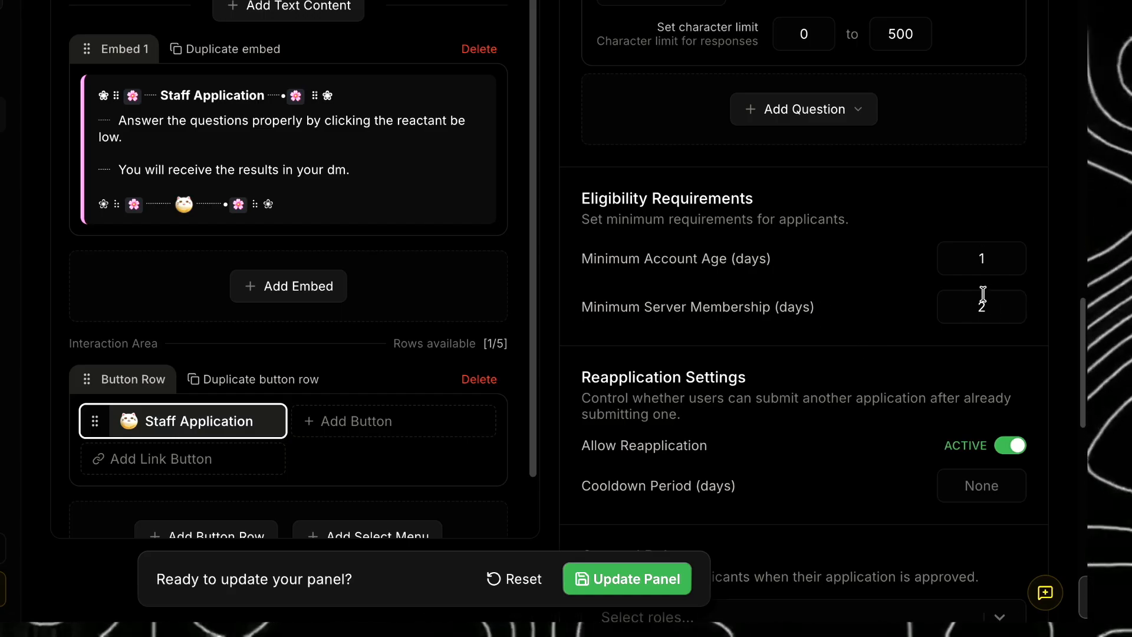
# - Set the Granted Roles for approved Staff Application applicants to the trainee role
pyautogui.scroll(-3, 596, 254)
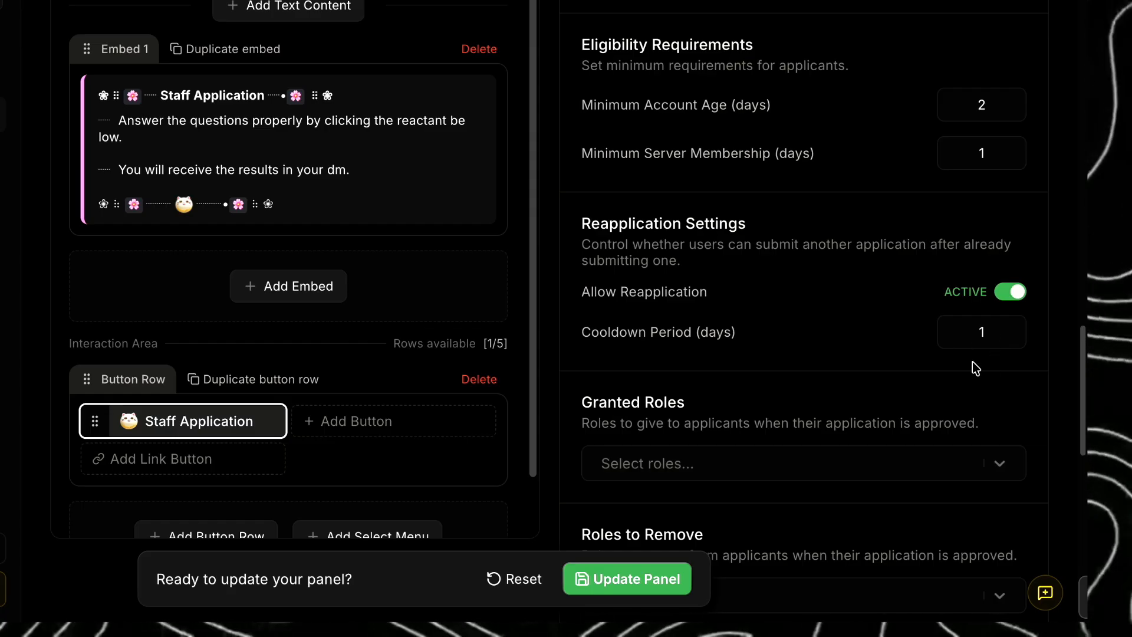
pyautogui.scroll(-3, 1018, 398)
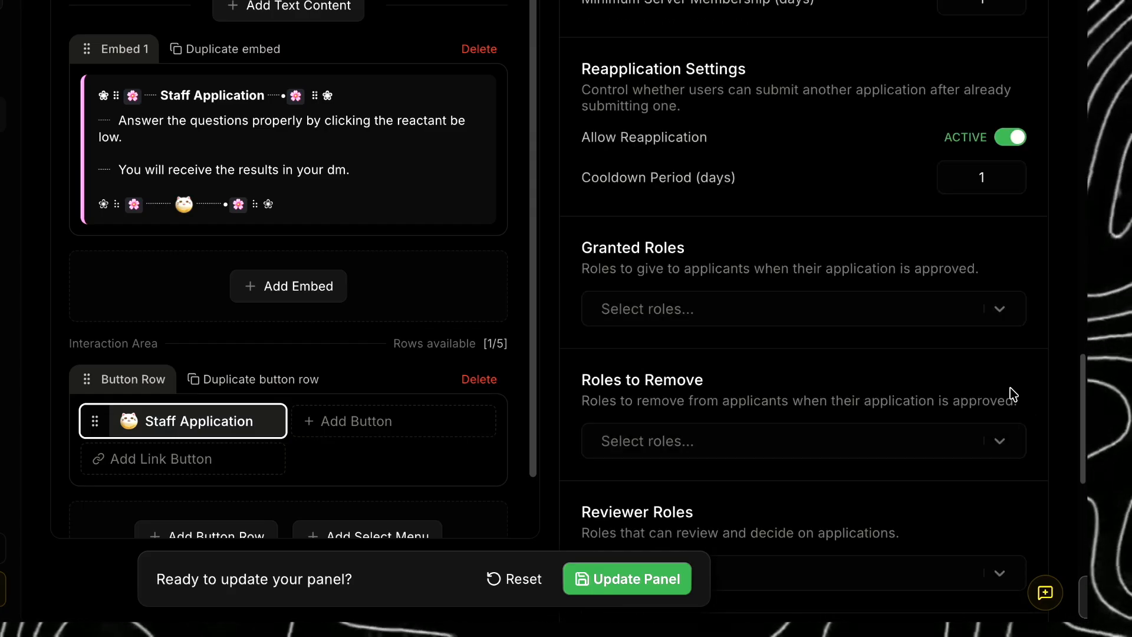
pyautogui.click(791, 291)
pyautogui.write('staff')
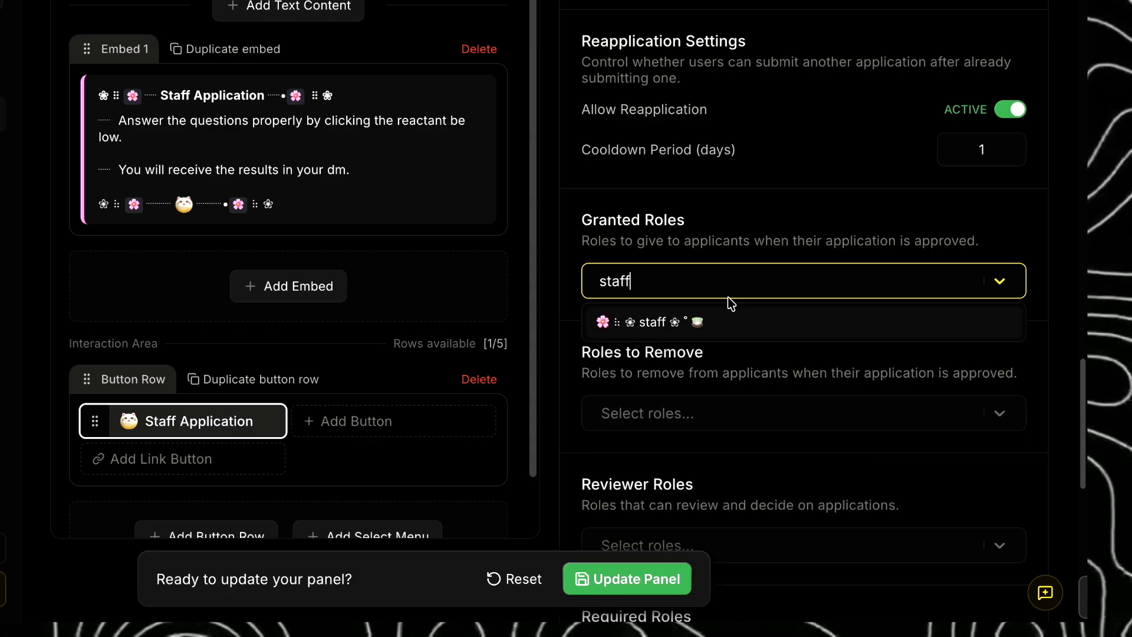
pyautogui.press('Return')
pyautogui.click(736, 286)
pyautogui.click(748, 290)
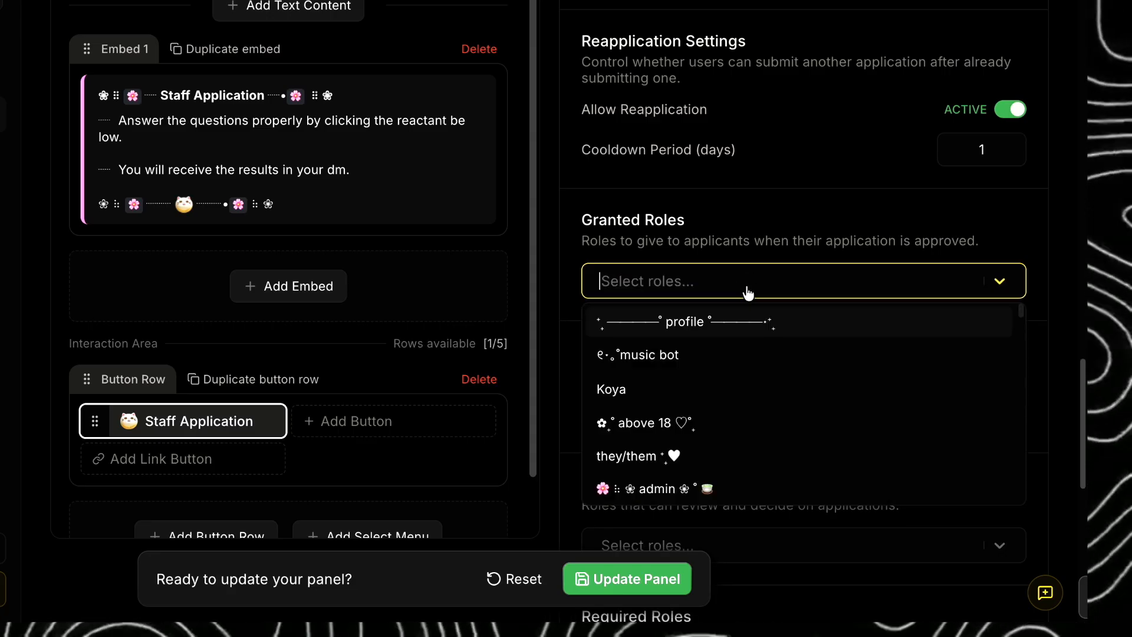
pyautogui.write('tra')
pyautogui.click(721, 294)
pyautogui.click(721, 292)
pyautogui.write('tra')
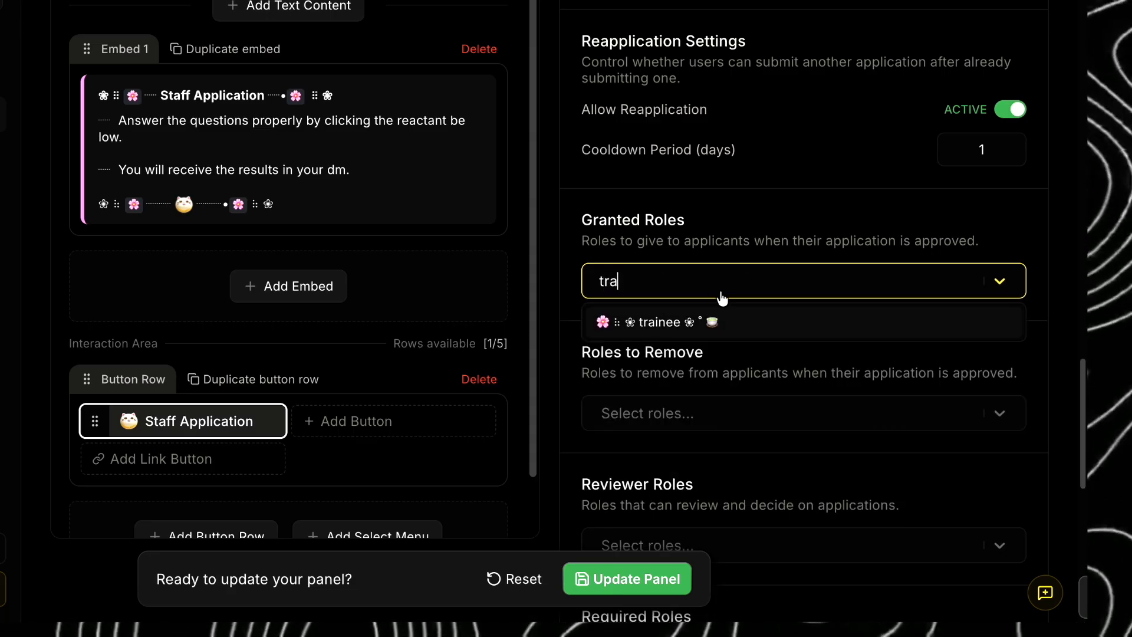
pyautogui.press('Return')
pyautogui.click(826, 320)
# - Set the Staff Application's Reviewer Roles to the head-admin role
pyautogui.scroll(-1, 826, 320)
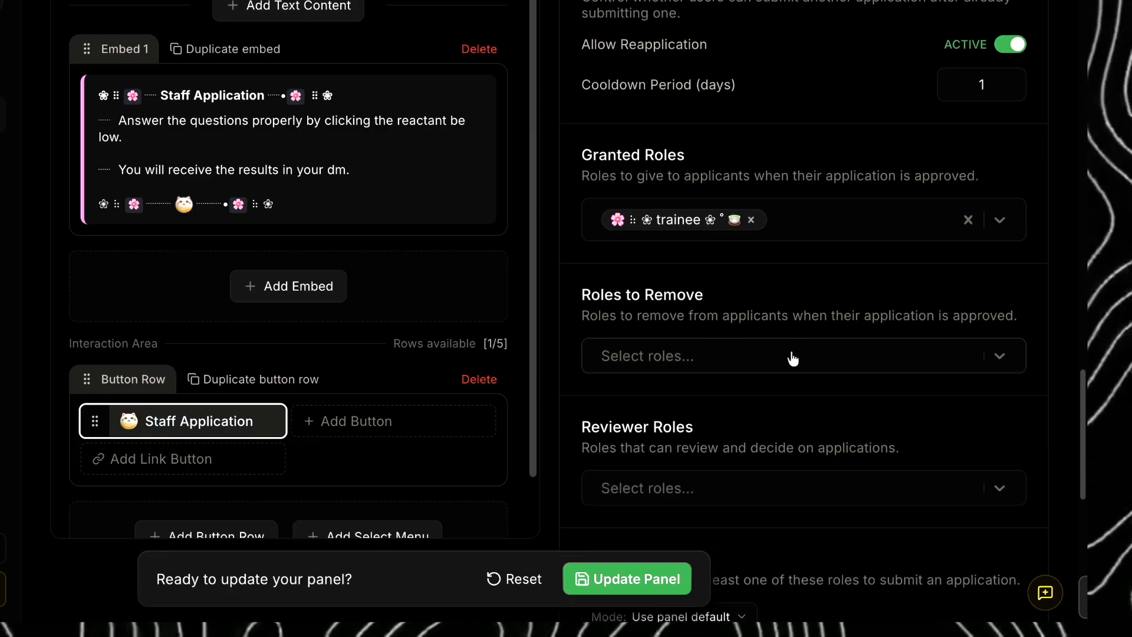
pyautogui.click(766, 336)
pyautogui.click(758, 309)
pyautogui.scroll(-2, 758, 310)
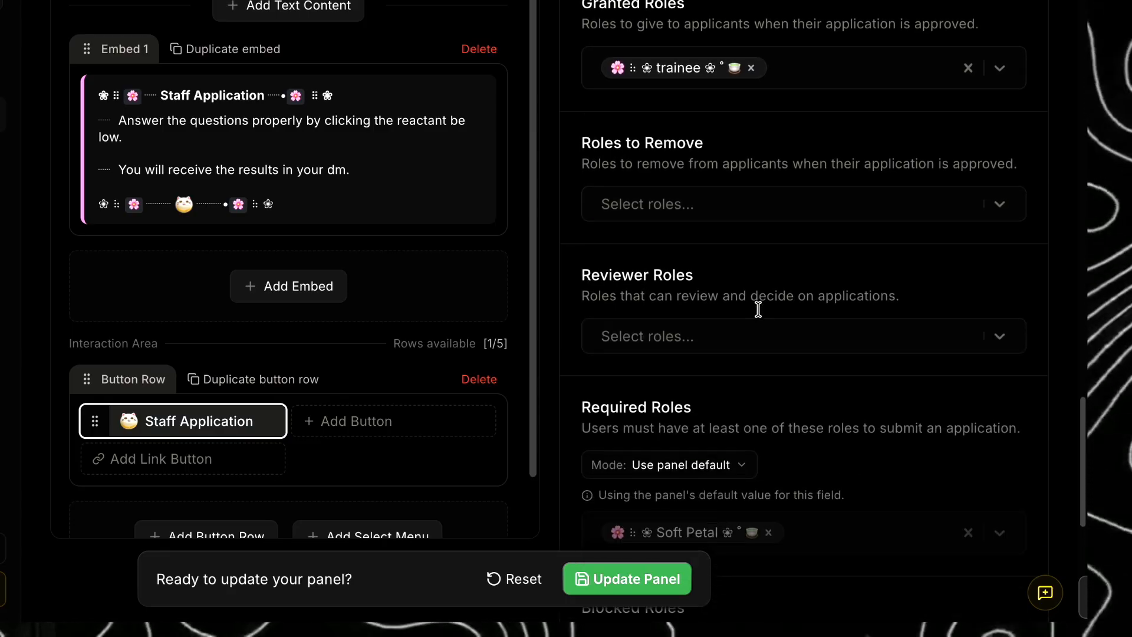
pyautogui.click(756, 306)
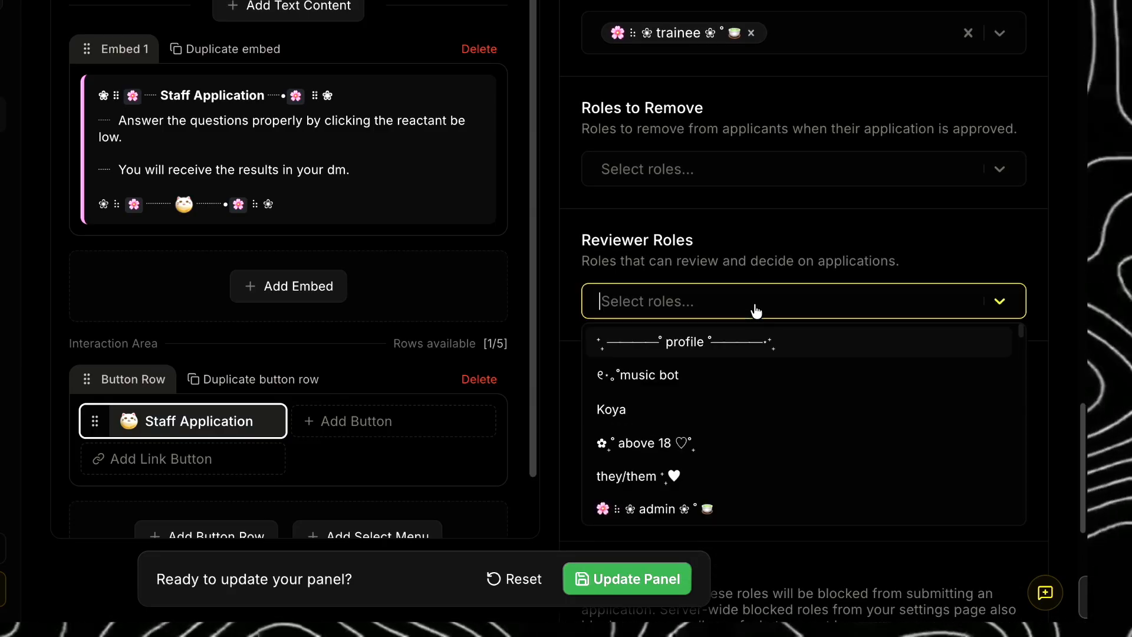
pyautogui.write('hea')
pyautogui.press('Return')
# - Keep DM Result to Applicant active and add a link button beside the Staff Application button
pyautogui.scroll(-3, 737, 248)
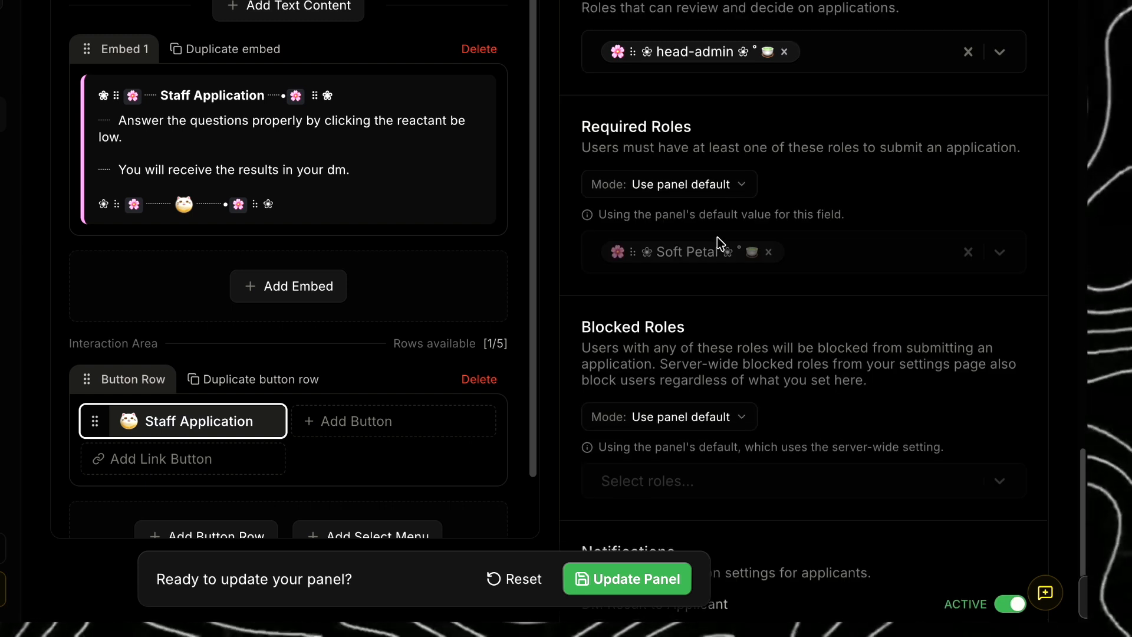
pyautogui.scroll(-1, 804, 413)
pyautogui.scroll(-1, 805, 424)
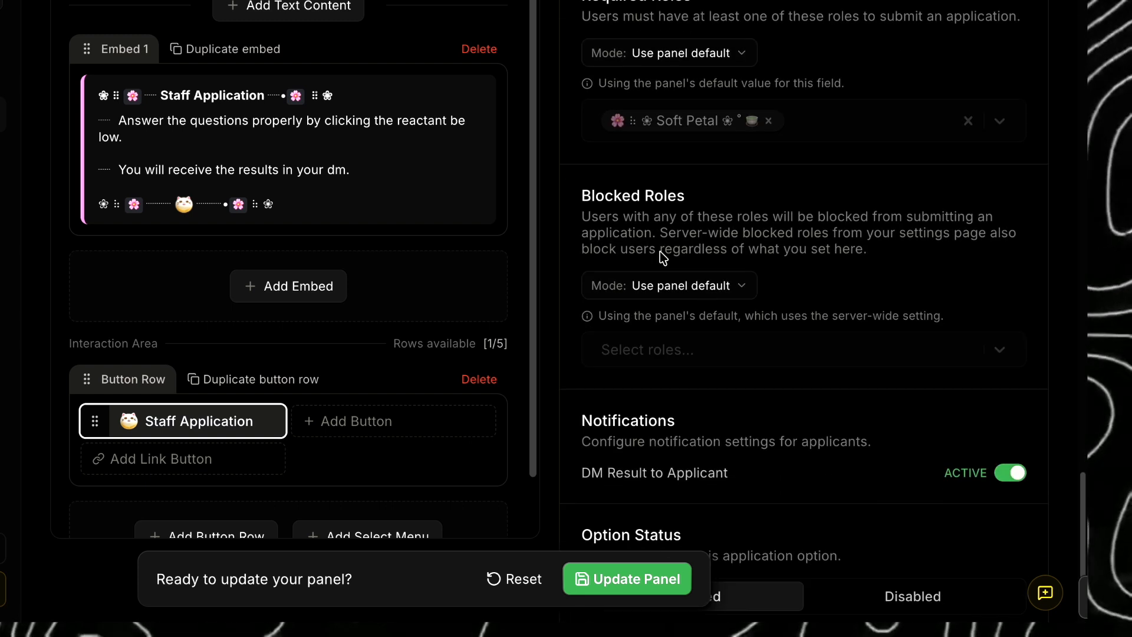
pyautogui.scroll(-2, 708, 277)
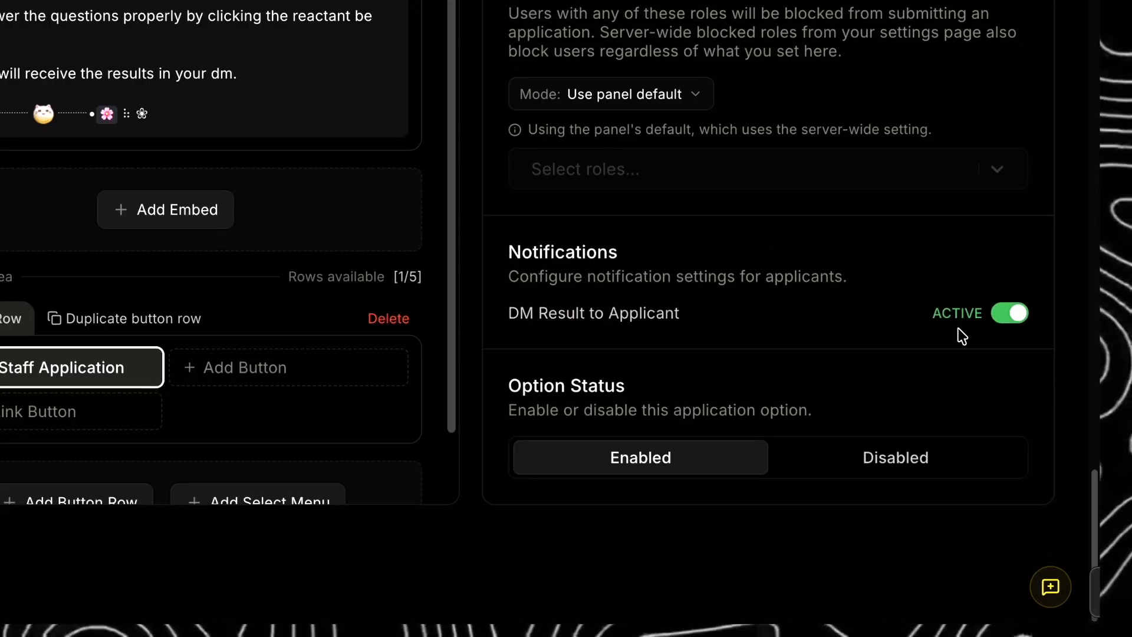
pyautogui.click(1012, 327)
pyautogui.click(1010, 326)
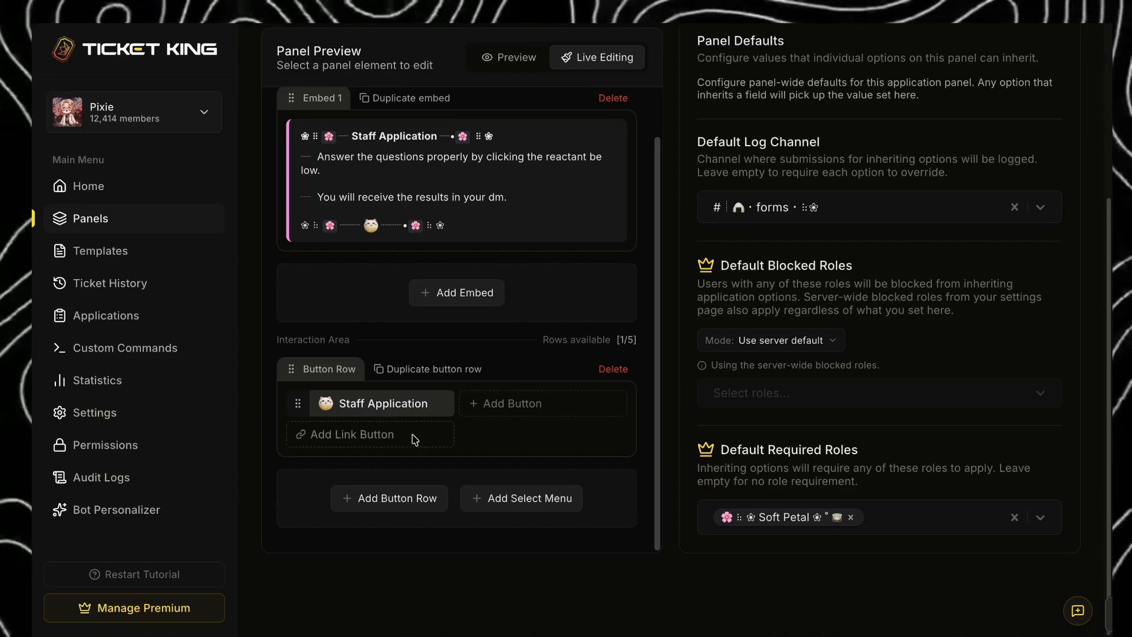
pyautogui.click(412, 435)
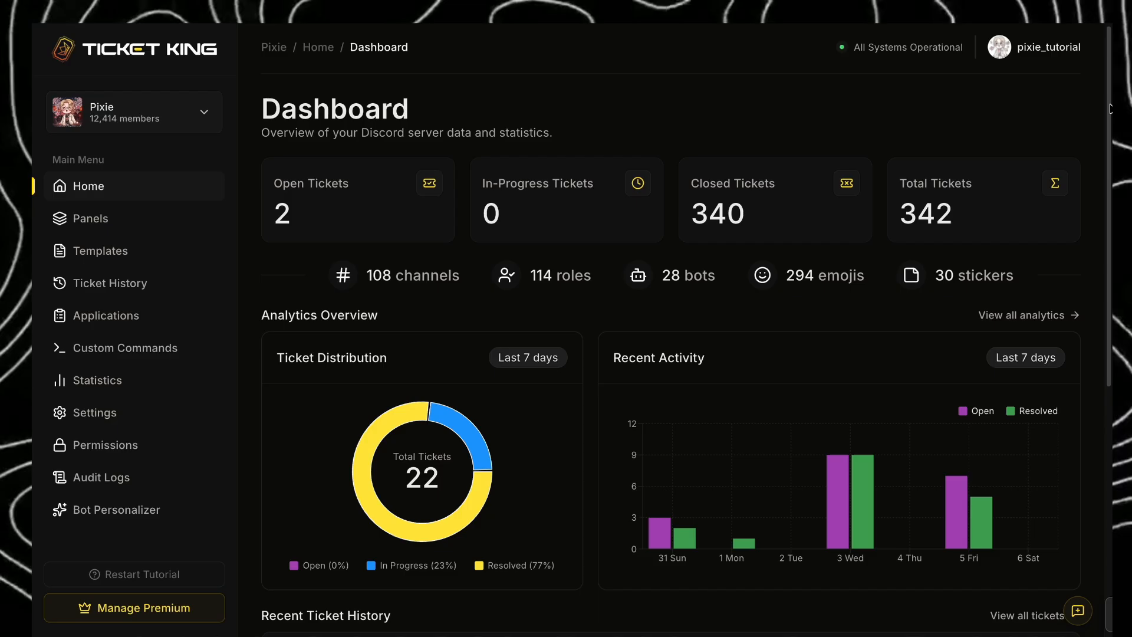
# - Look over the server's dashboard statistics, the Templates page and the Ticket History list
pyautogui.scroll(-3, 1110, 220)
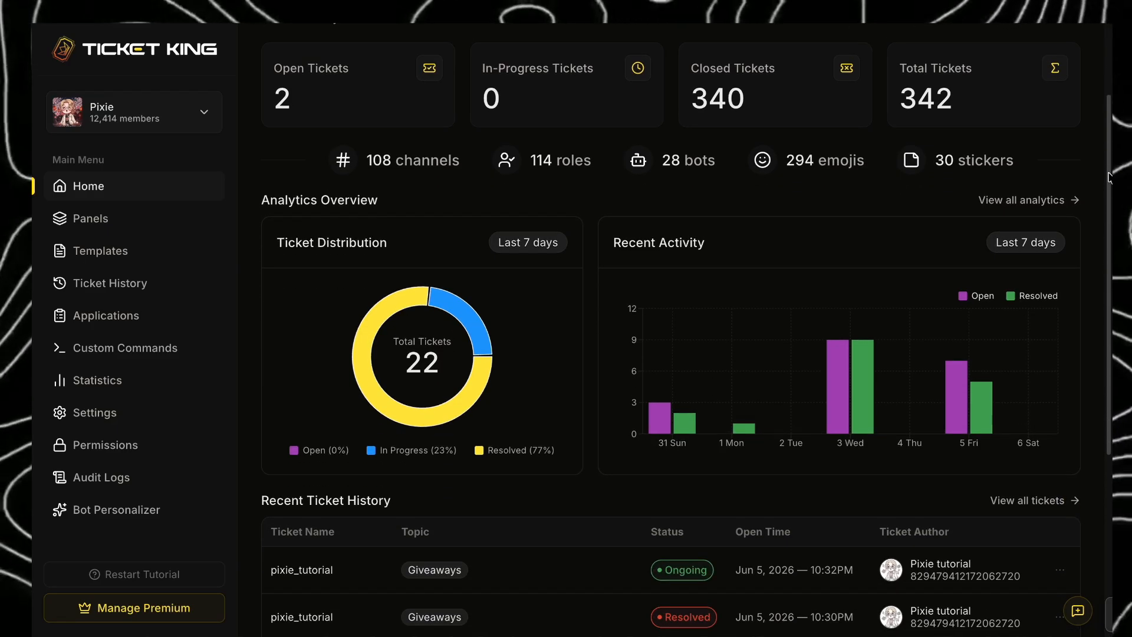
pyautogui.scroll(-4, 1110, 220)
pyautogui.scroll(8, 648, 265)
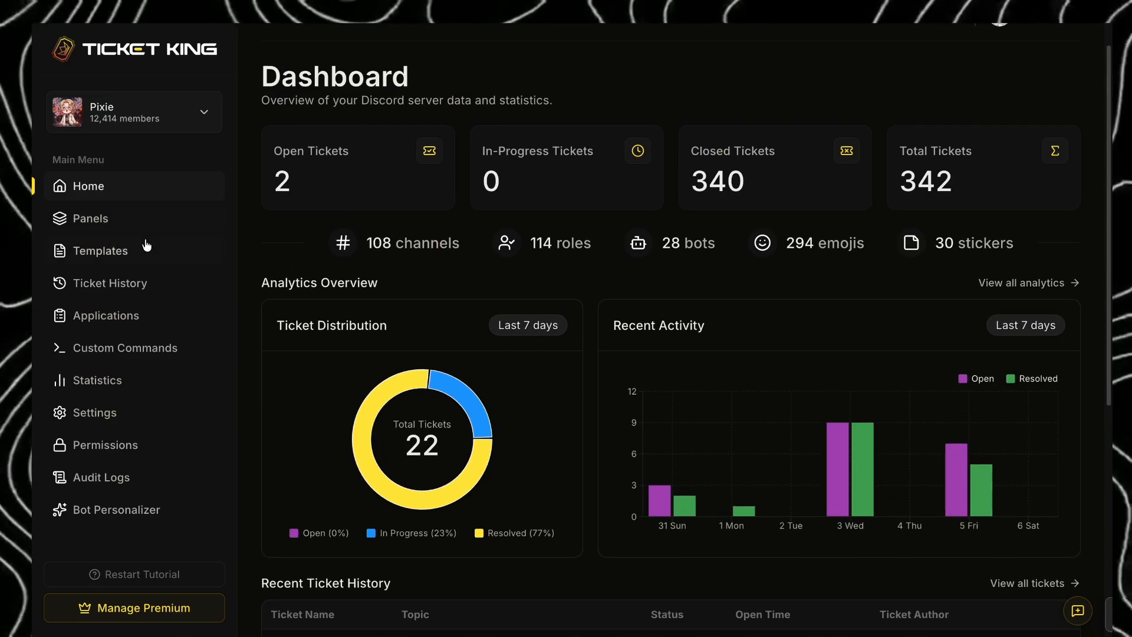
pyautogui.click(202, 251)
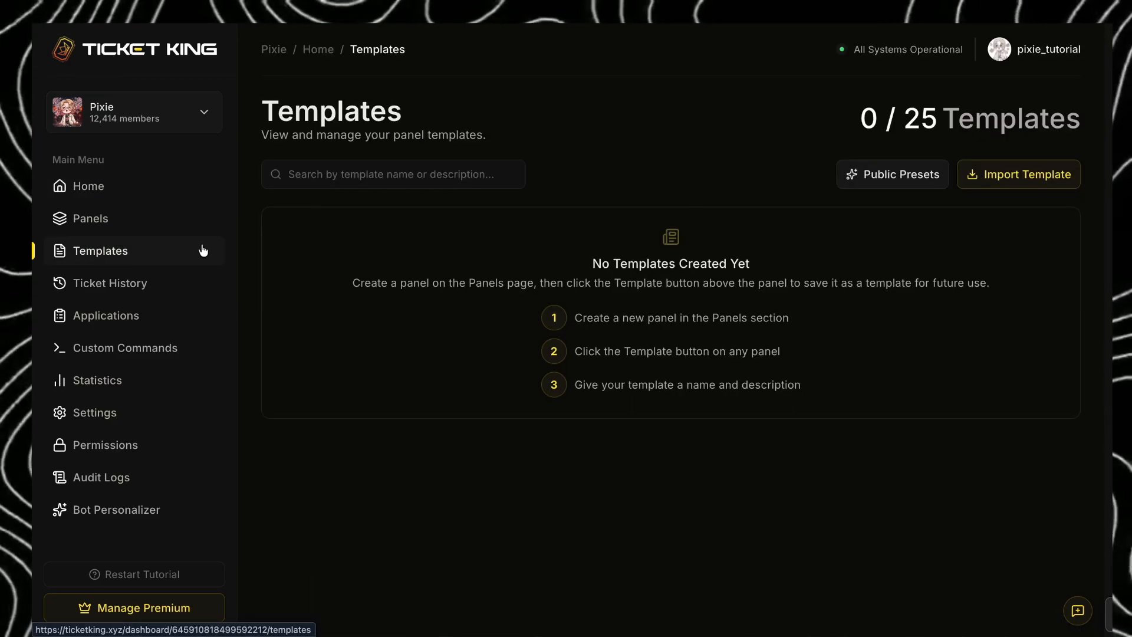
pyautogui.click(203, 283)
pyautogui.scroll(-2, 1110, 218)
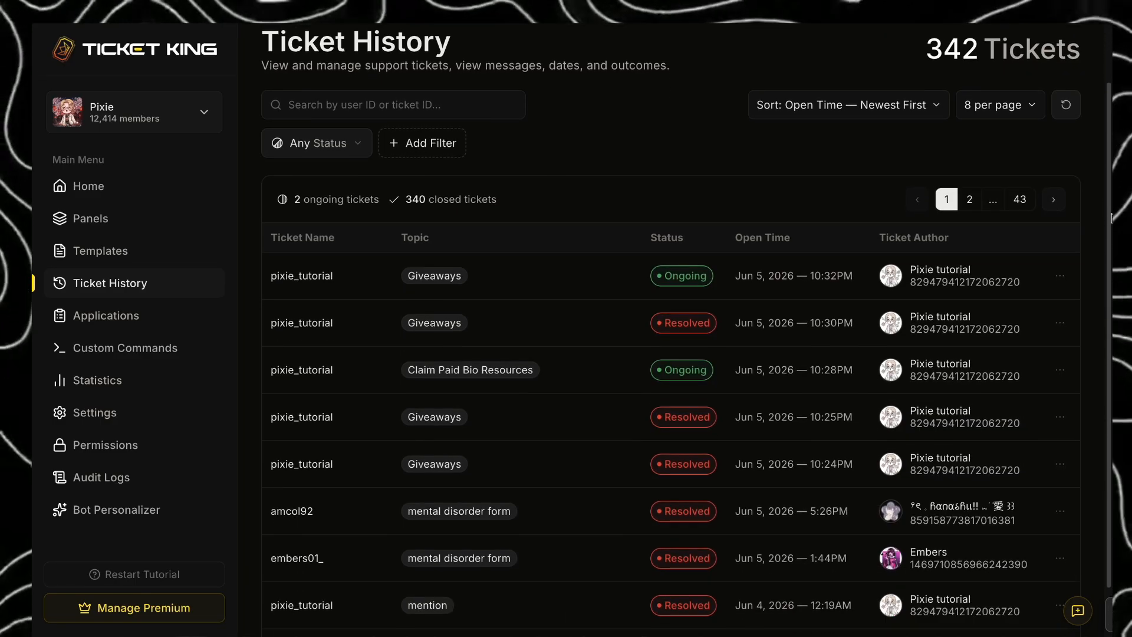
pyautogui.click(180, 188)
pyautogui.click(174, 288)
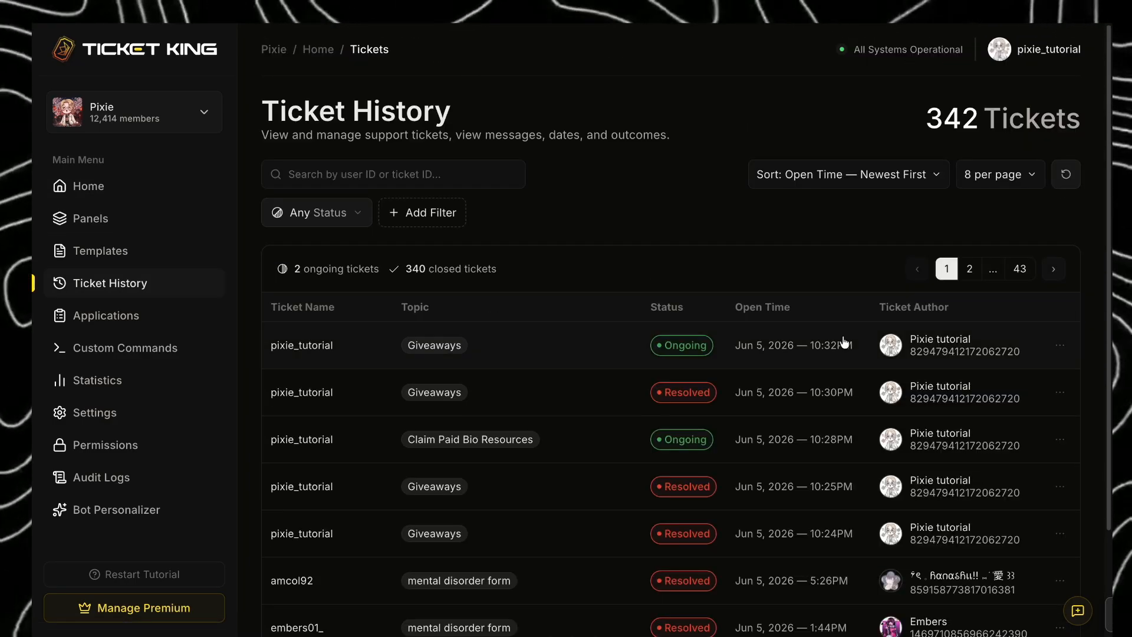
# - Open the details of the newest ongoing Giveaways ticket and close the ticket
pyautogui.click(961, 349)
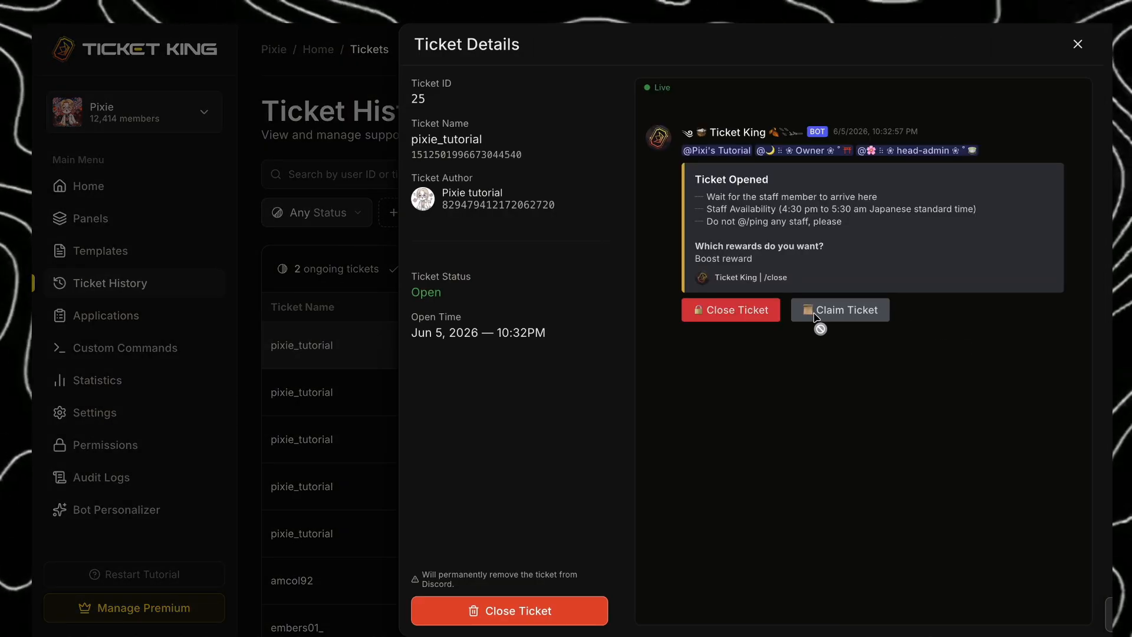
pyautogui.click(563, 612)
pyautogui.click(588, 326)
pyautogui.click(701, 411)
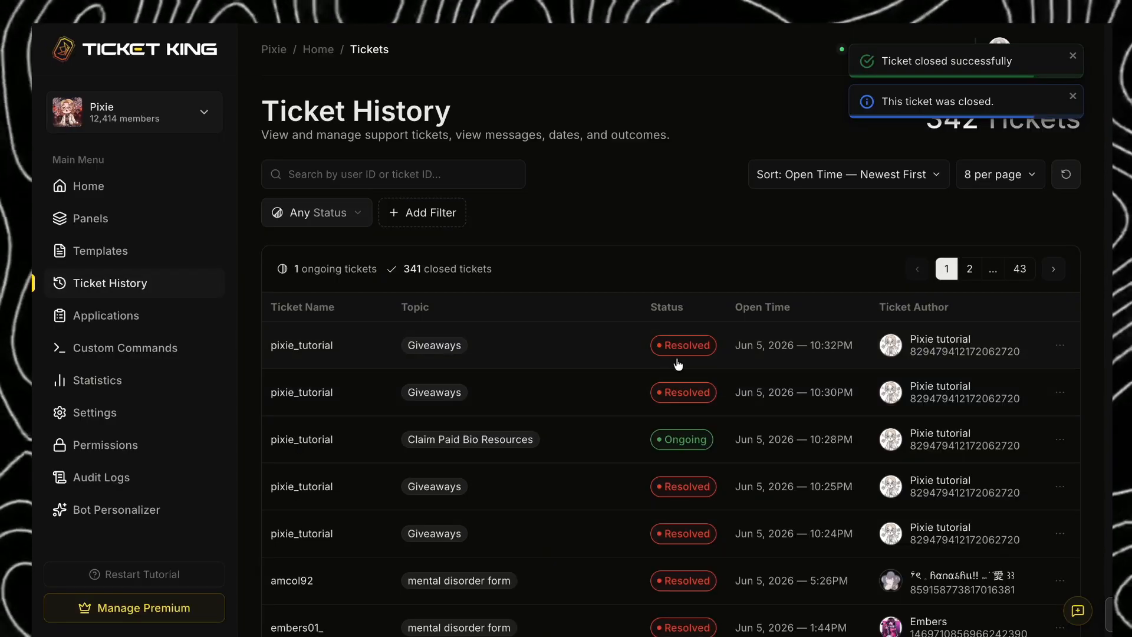
# - Go to Applications, read the newest pending application's responses and decision options, and close its details
pyautogui.click(214, 321)
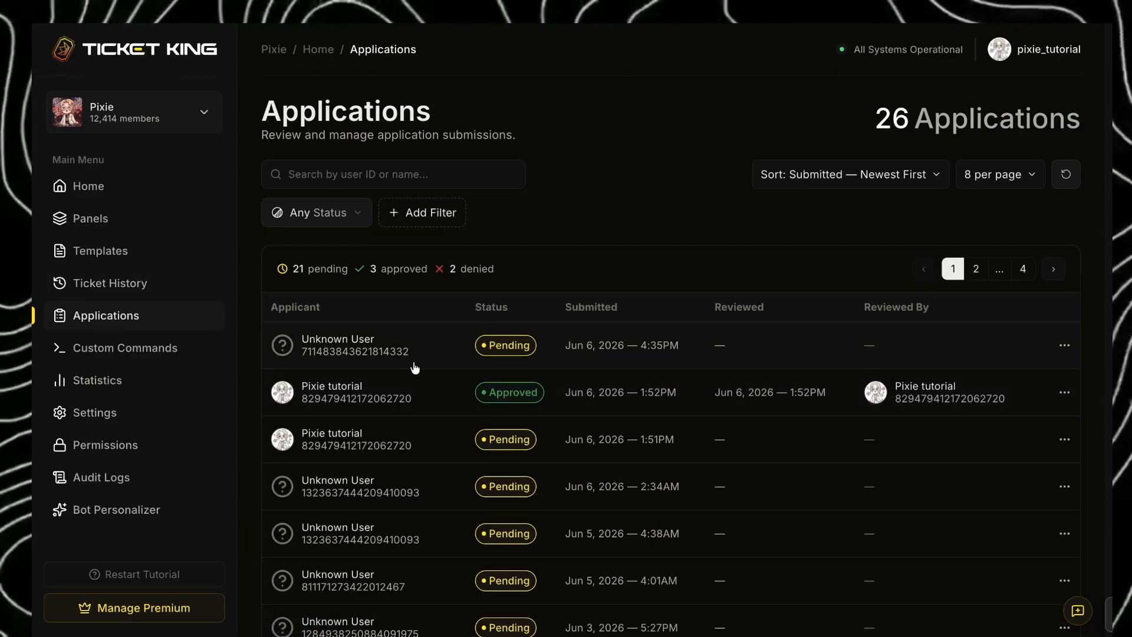
pyautogui.click(683, 350)
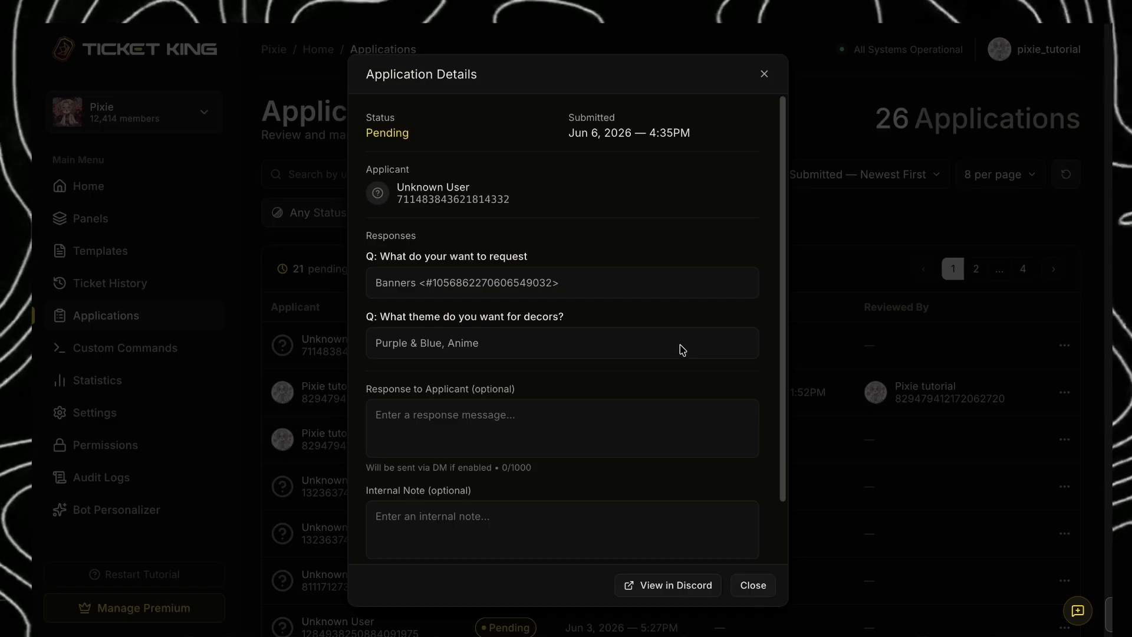
pyautogui.click(764, 76)
pyautogui.click(662, 362)
pyautogui.scroll(-1, 555, 419)
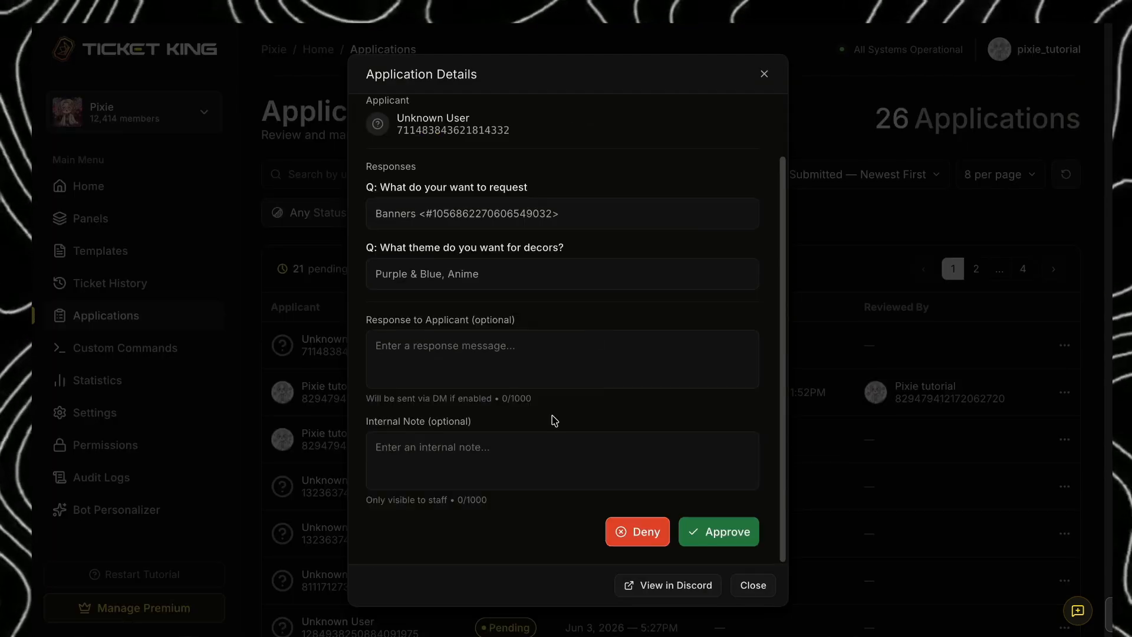
pyautogui.click(760, 76)
# - Switch to Discord and check the make-decor-request panel and the submitted applications in the decor-req channel
pyautogui.click(197, 229)
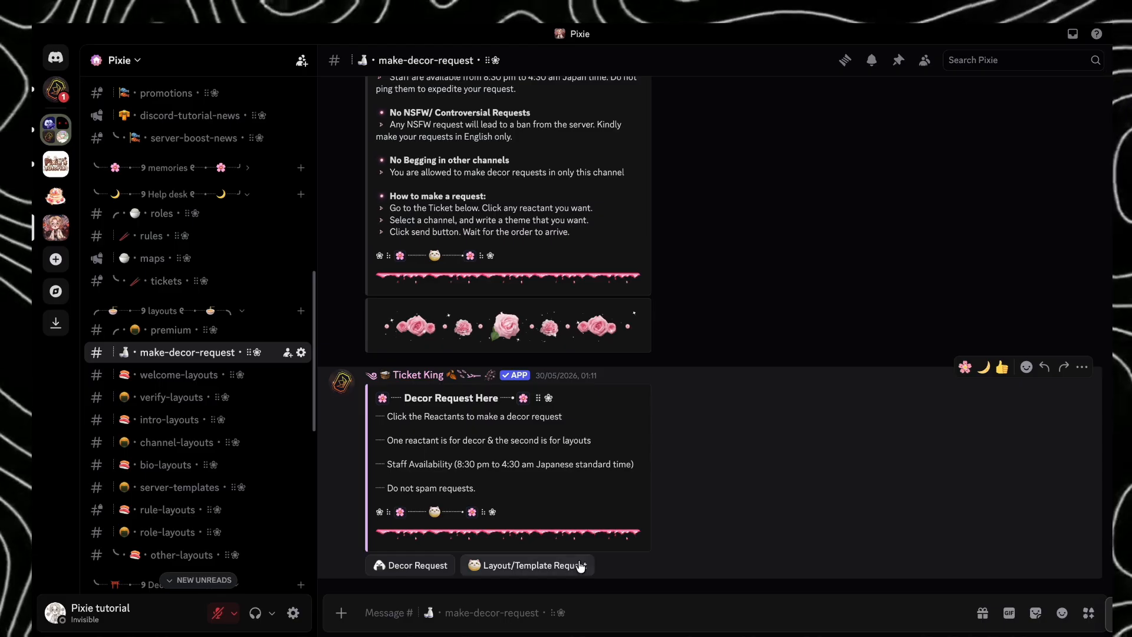
pyautogui.click(581, 566)
pyautogui.click(498, 447)
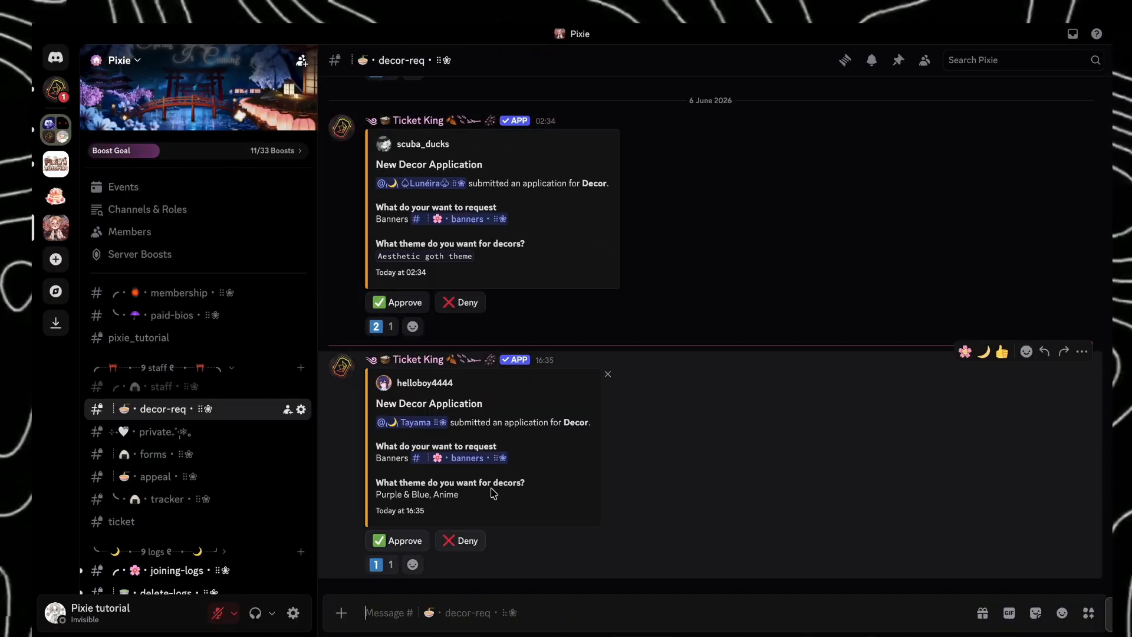
pyautogui.scroll(7, 447, 467)
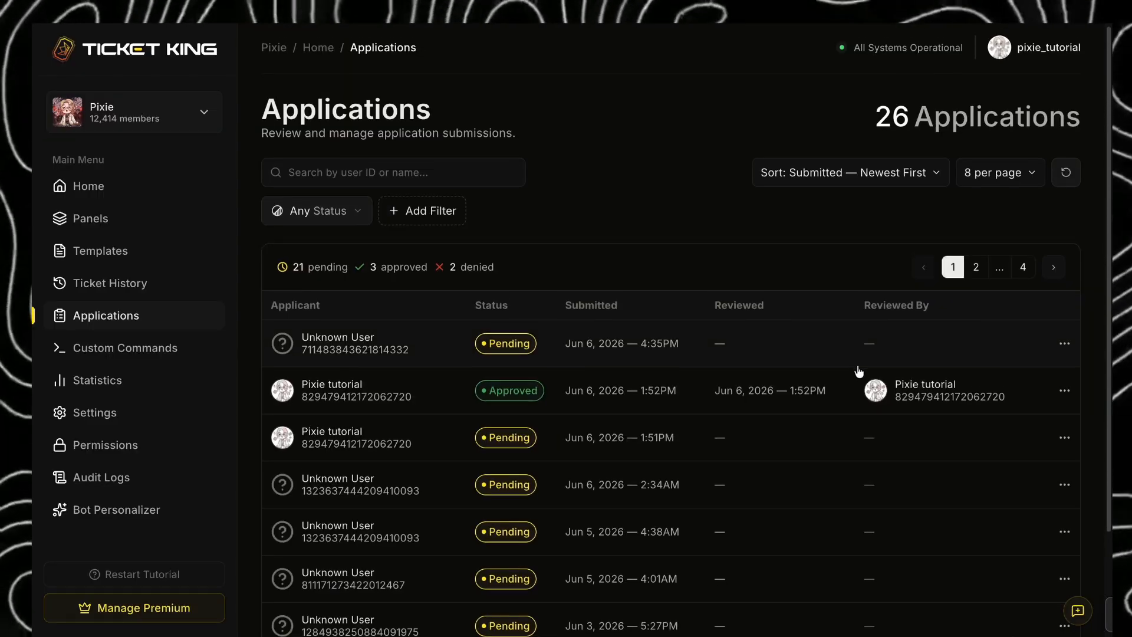
pyautogui.scroll(-2, 854, 371)
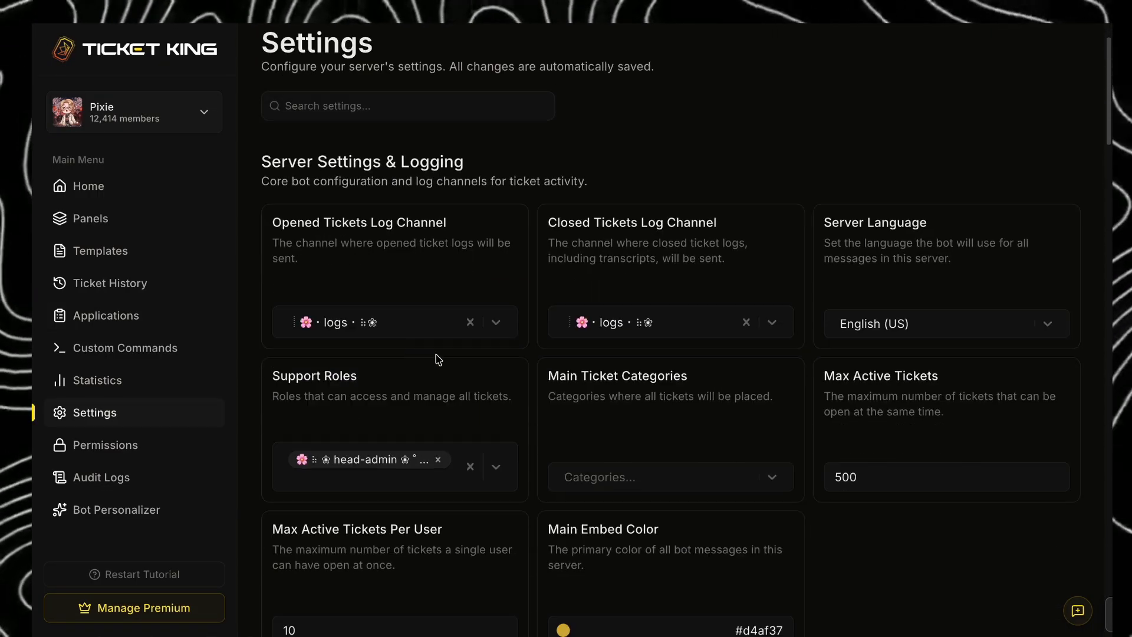
pyautogui.click(399, 326)
pyautogui.click(417, 258)
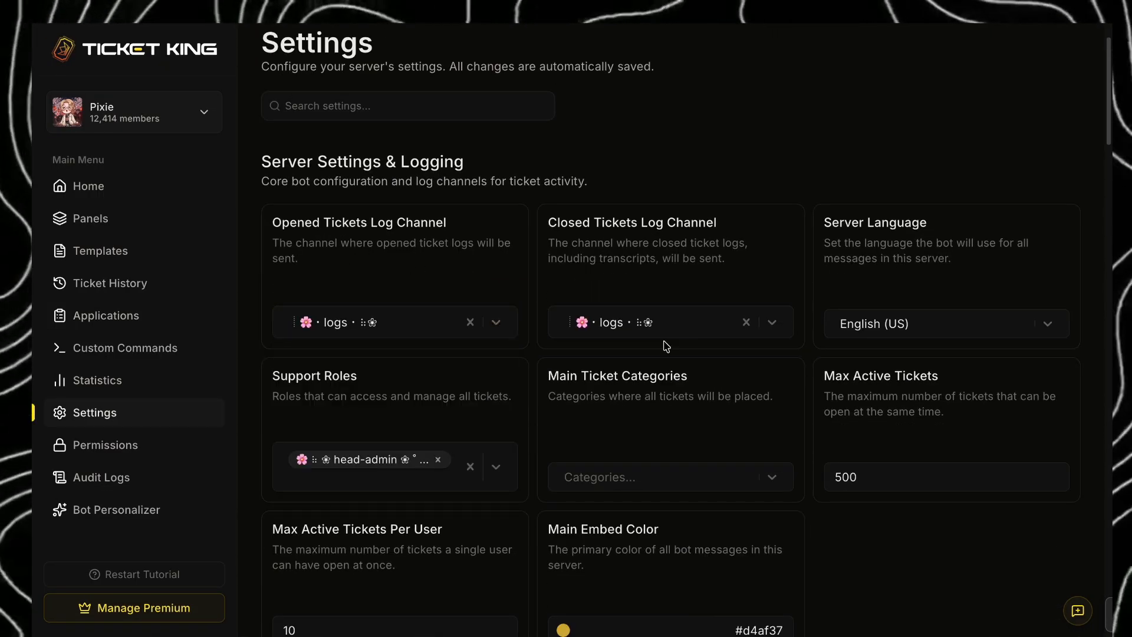
pyautogui.click(977, 330)
pyautogui.scroll(-5, 955, 412)
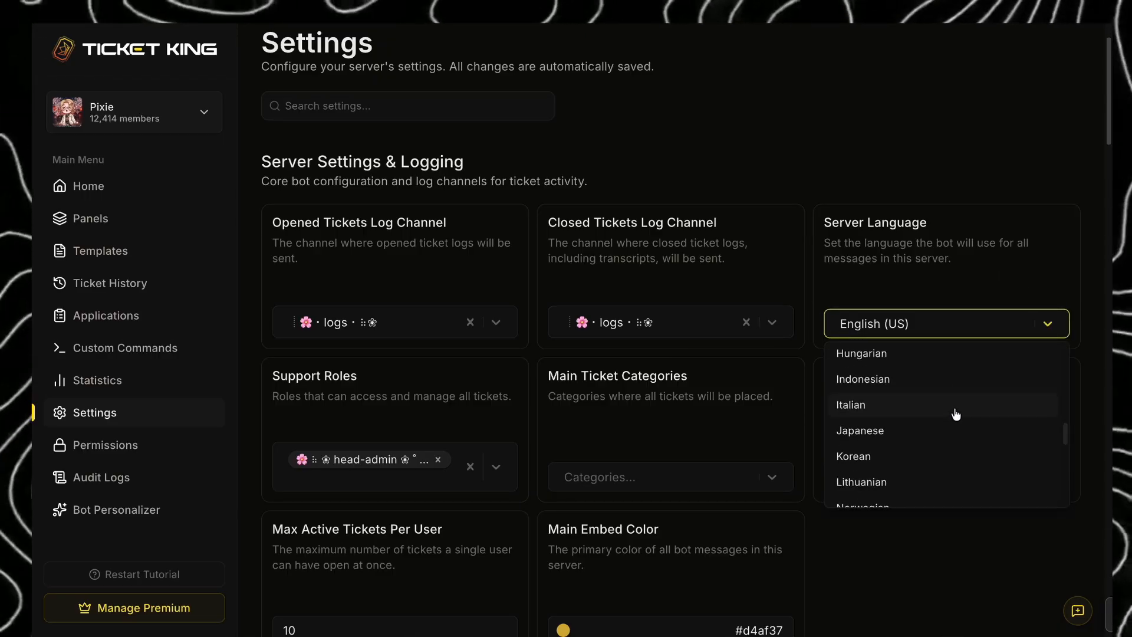
pyautogui.click(932, 288)
pyautogui.scroll(-1, 412, 433)
pyautogui.click(401, 422)
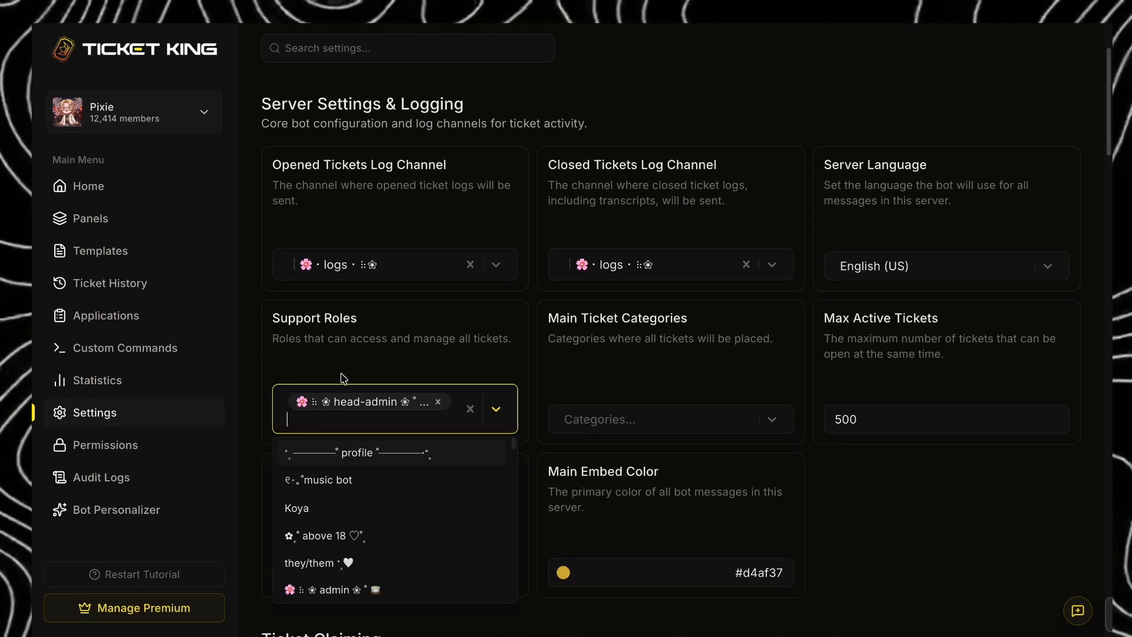
pyautogui.click(440, 358)
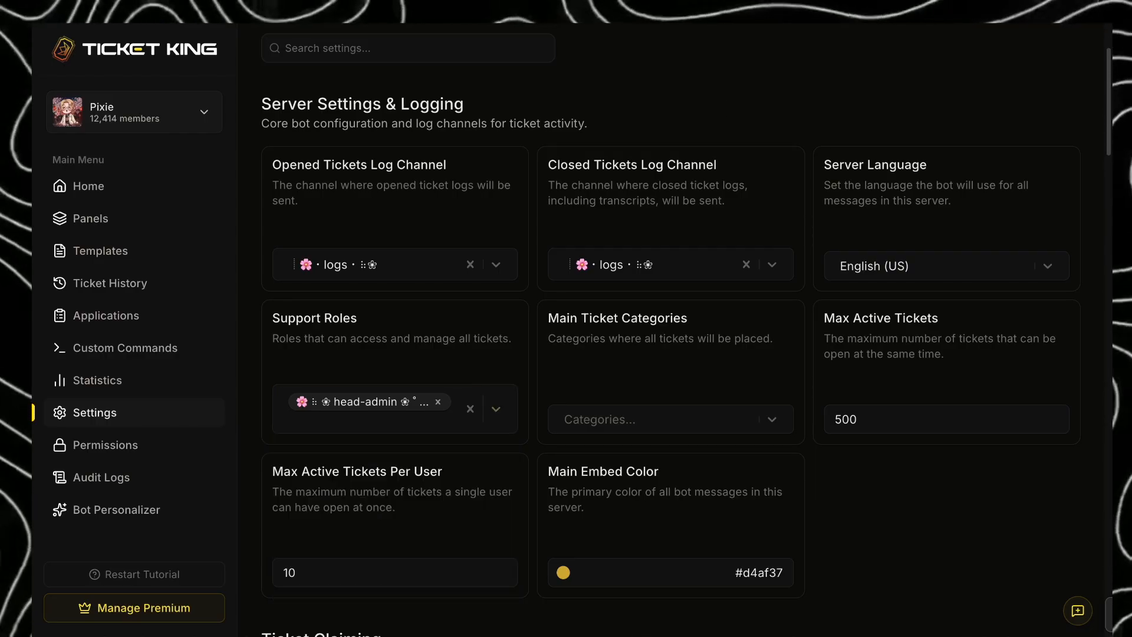
# - Set Main Ticket Categories to the Help desk category
pyautogui.click(634, 421)
pyautogui.write('tick')
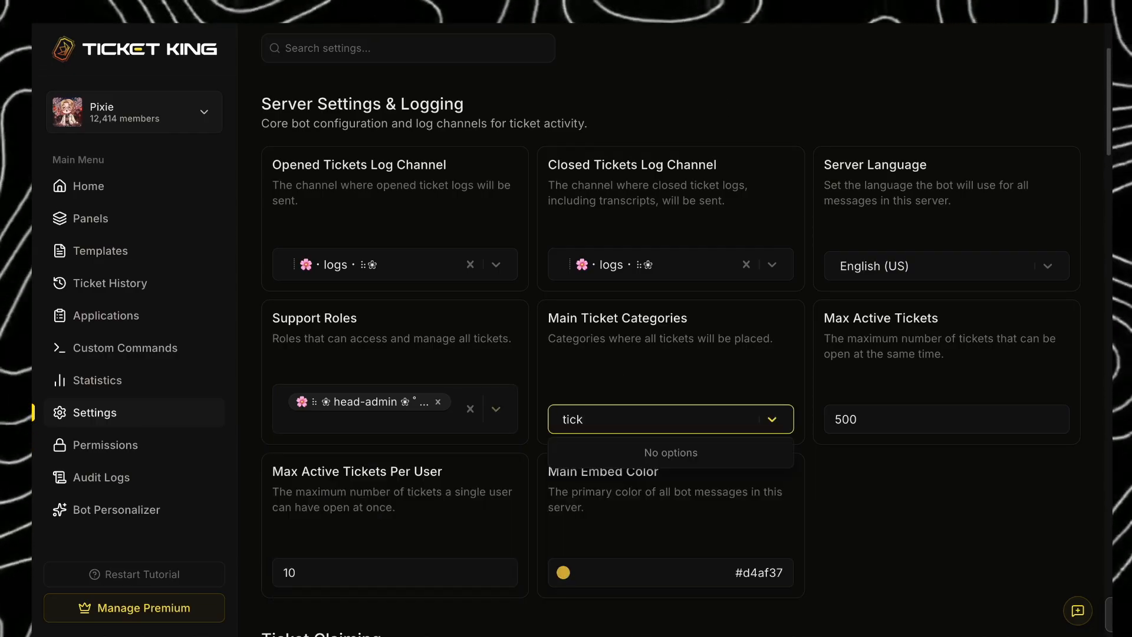
pyautogui.press('BackSpace')
pyautogui.press('BackSpace')
pyautogui.press('BackSpace')
pyautogui.write('hel')
pyautogui.click(656, 453)
pyautogui.click(876, 472)
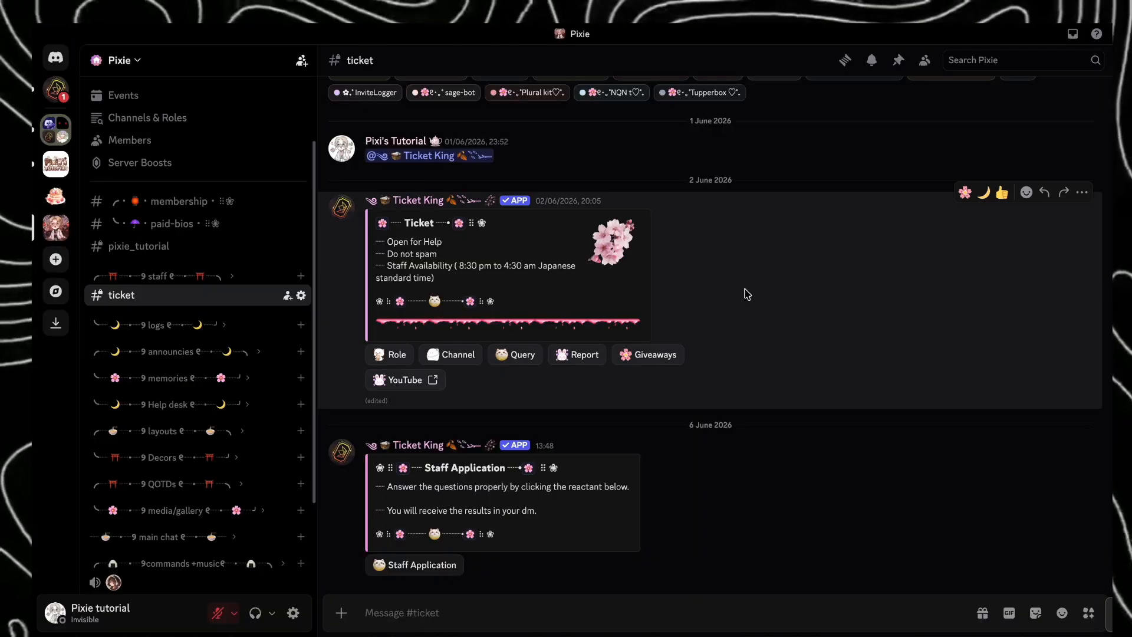
# - Switch to Discord, create a Giveaways ticket from the Ticket panel, and locate its channel under the Help desk category
pyautogui.click(672, 356)
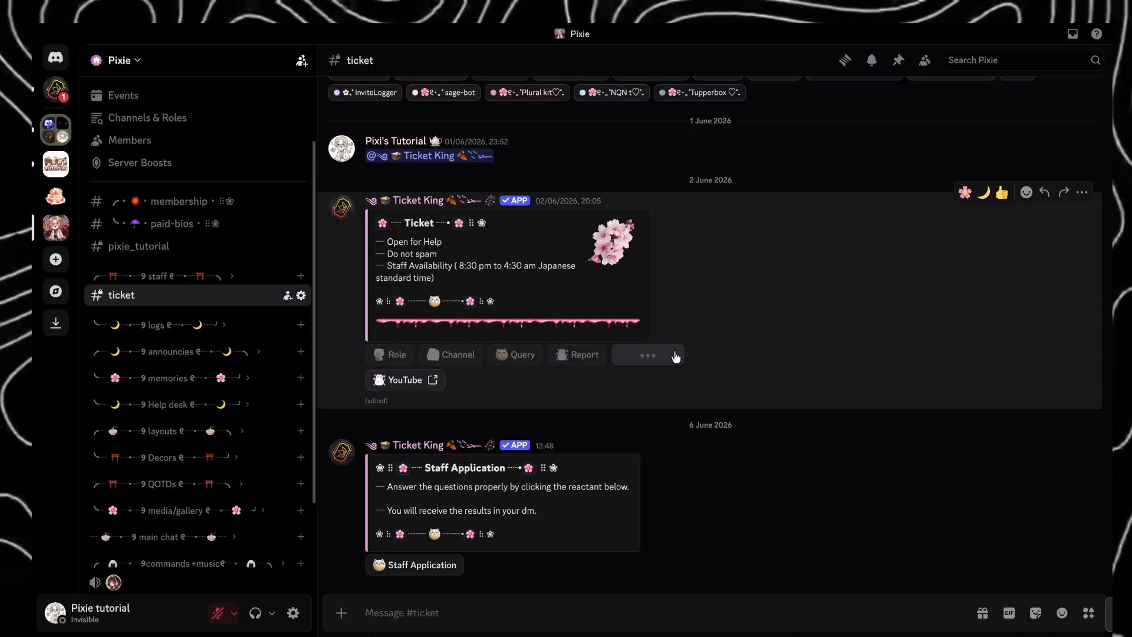
pyautogui.click(593, 359)
pyautogui.click(488, 391)
pyautogui.click(678, 407)
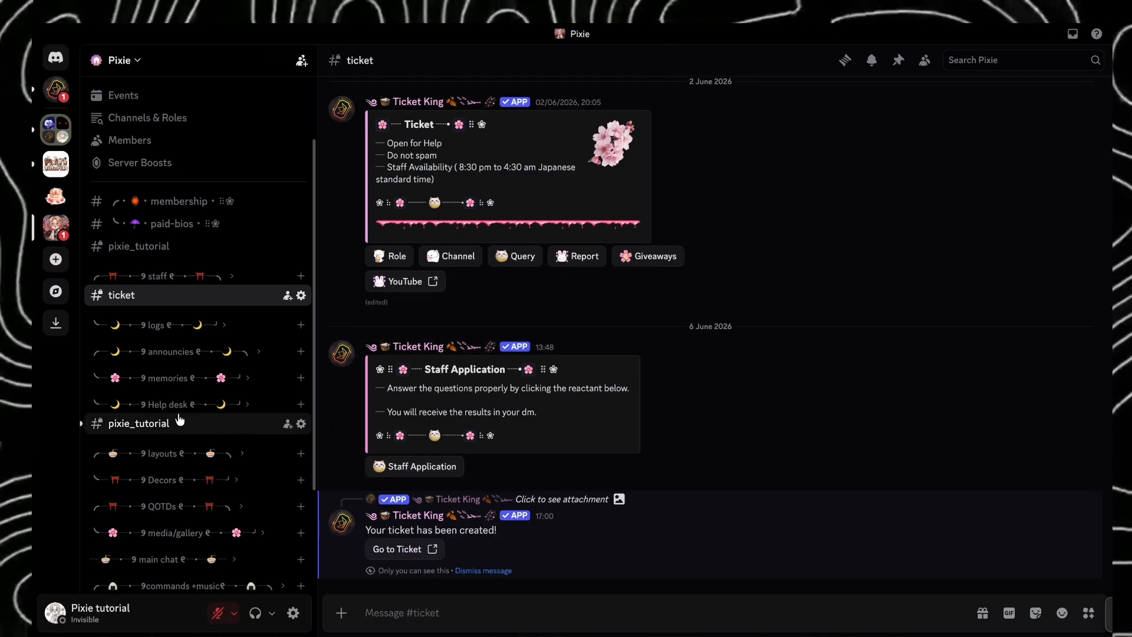
pyautogui.click(155, 407)
pyautogui.click(180, 407)
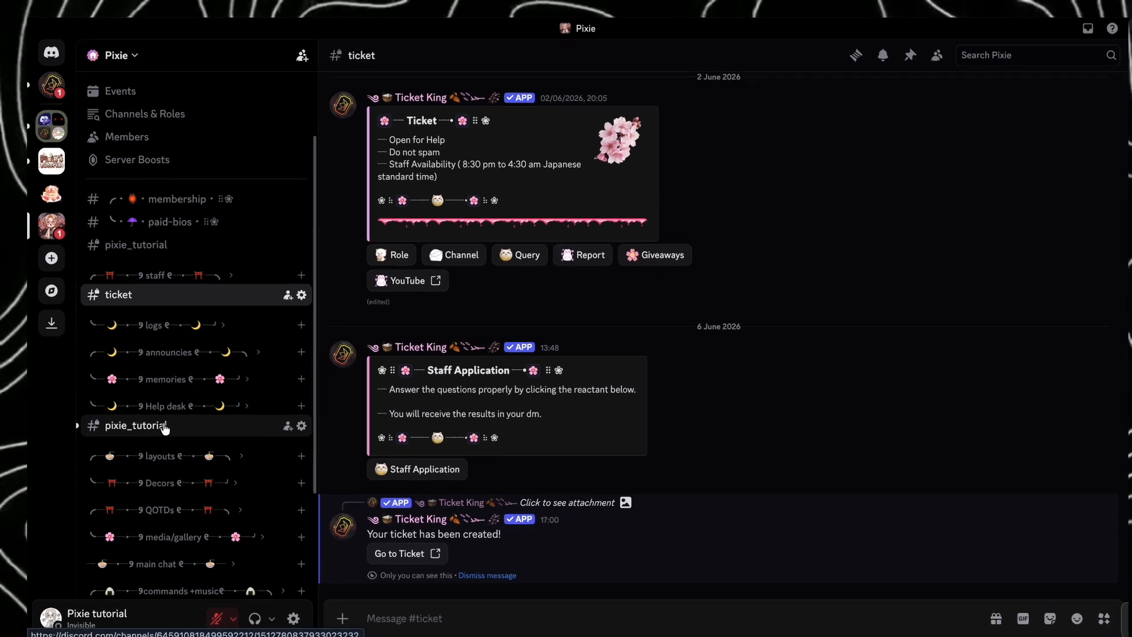
# - Check the new ticket channel under Help desk, then switch to Ticket King's Settings and examine the Ticket Claiming Mode options
pyautogui.click(167, 423)
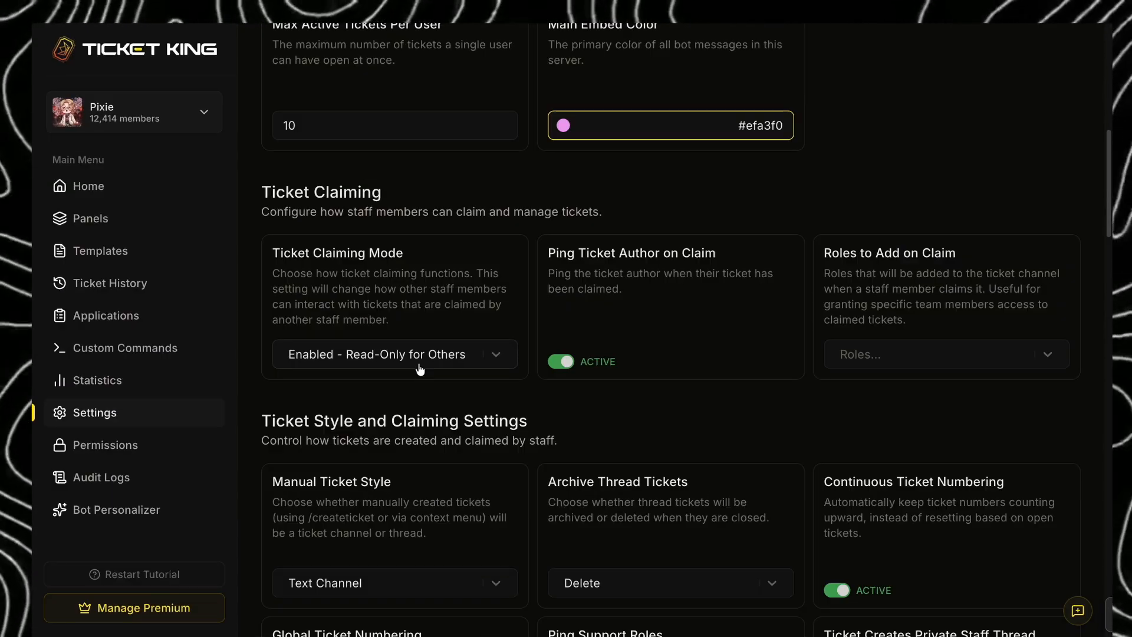
pyautogui.click(419, 368)
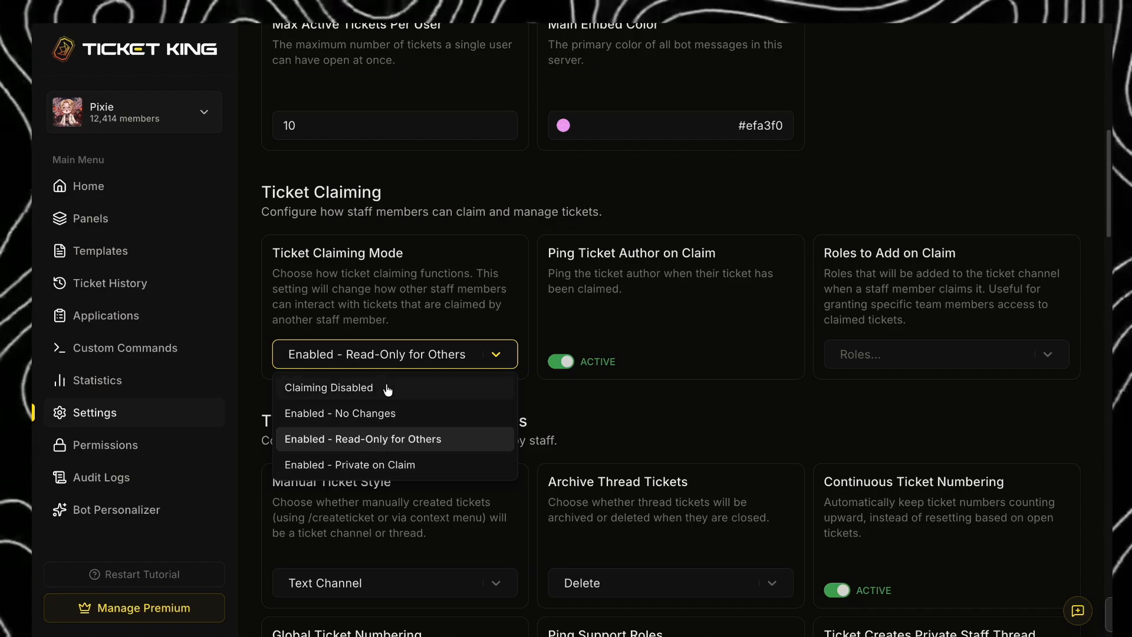
pyautogui.click(614, 414)
pyautogui.scroll(-10, 530, 400)
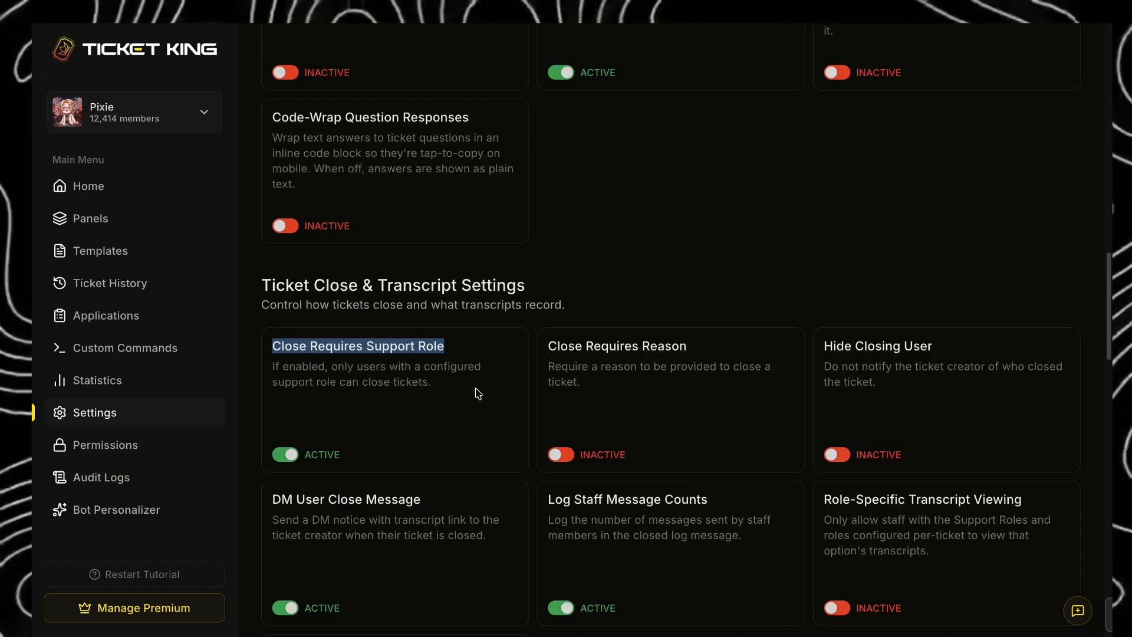
# - Enable Close Requires Reason and Hide Closing User in the ticket close settings, and toggle DM User Close Message
pyautogui.click(560, 454)
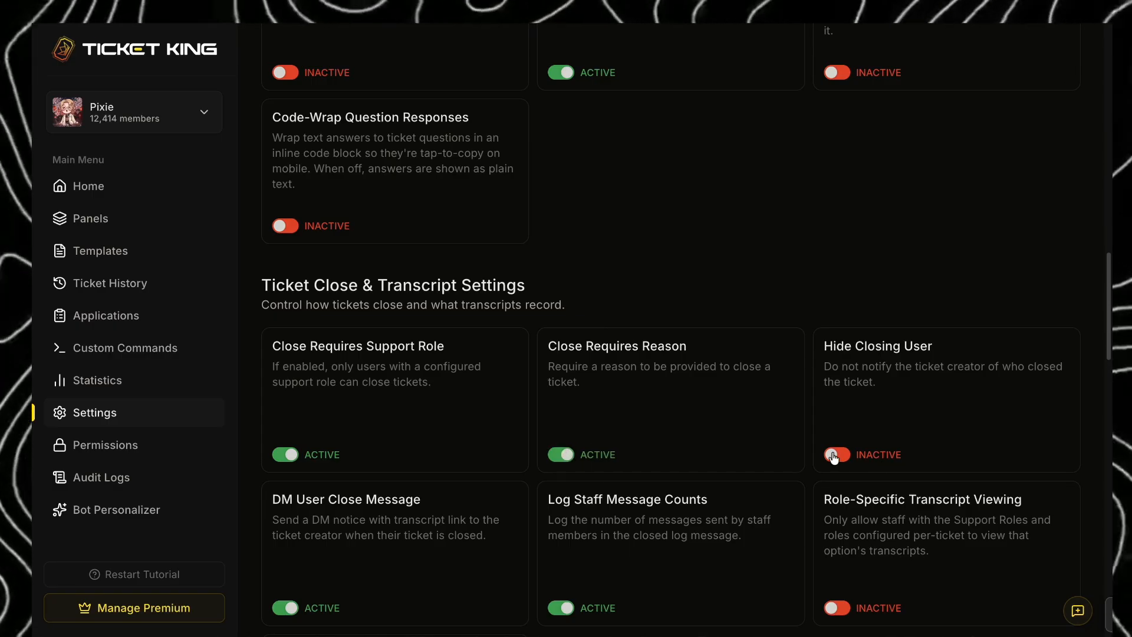
pyautogui.scroll(-1, 837, 448)
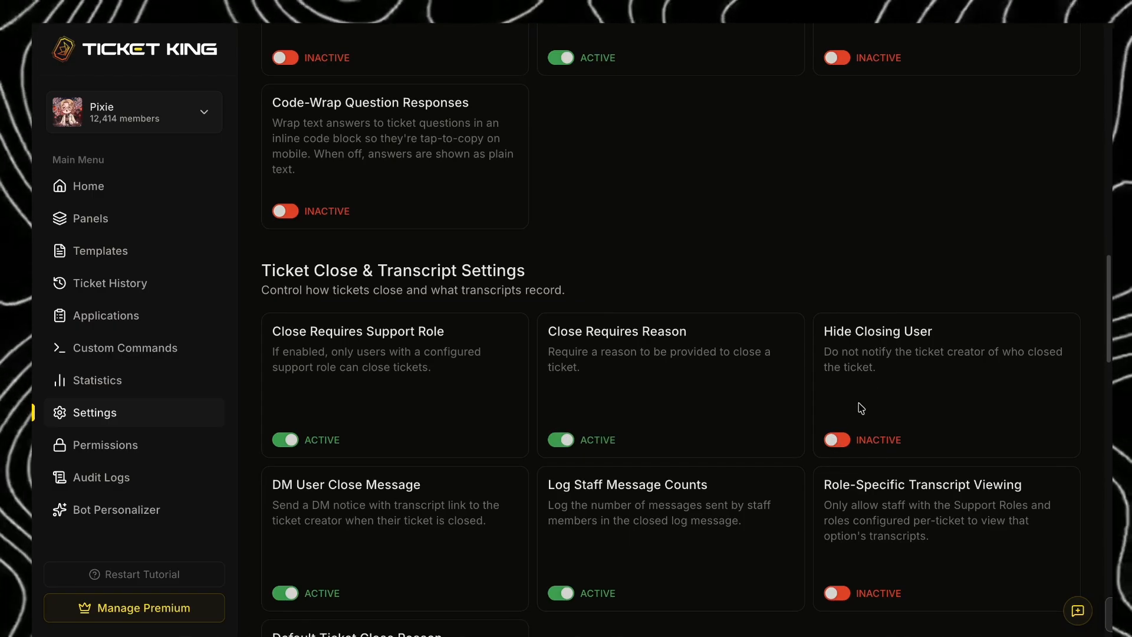
pyautogui.click(837, 439)
pyautogui.scroll(-3, 836, 451)
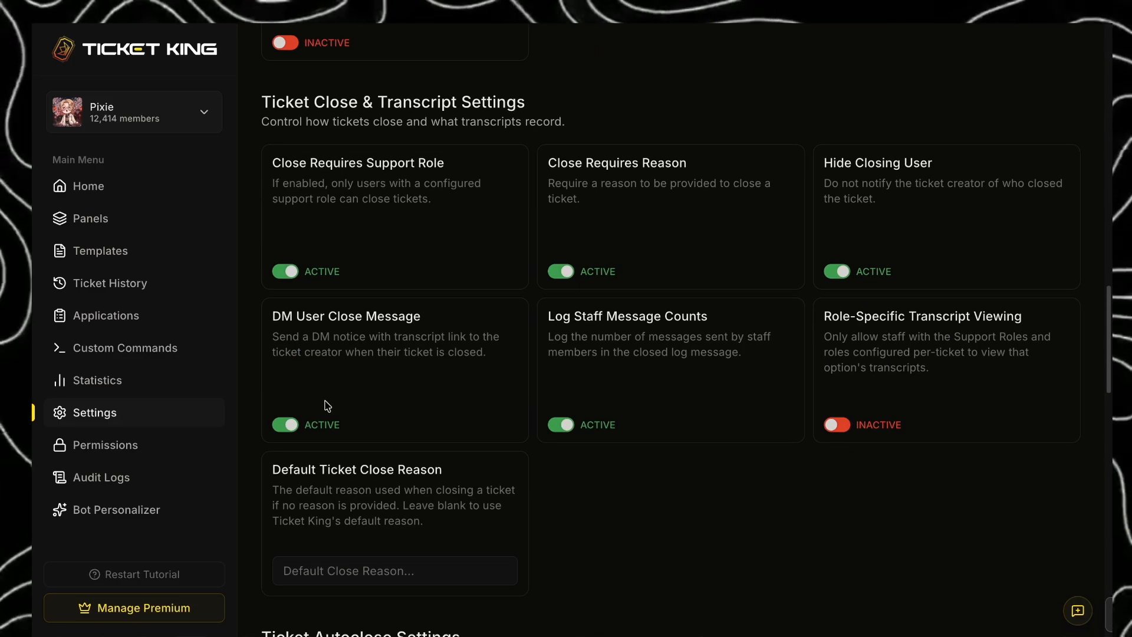
pyautogui.click(285, 424)
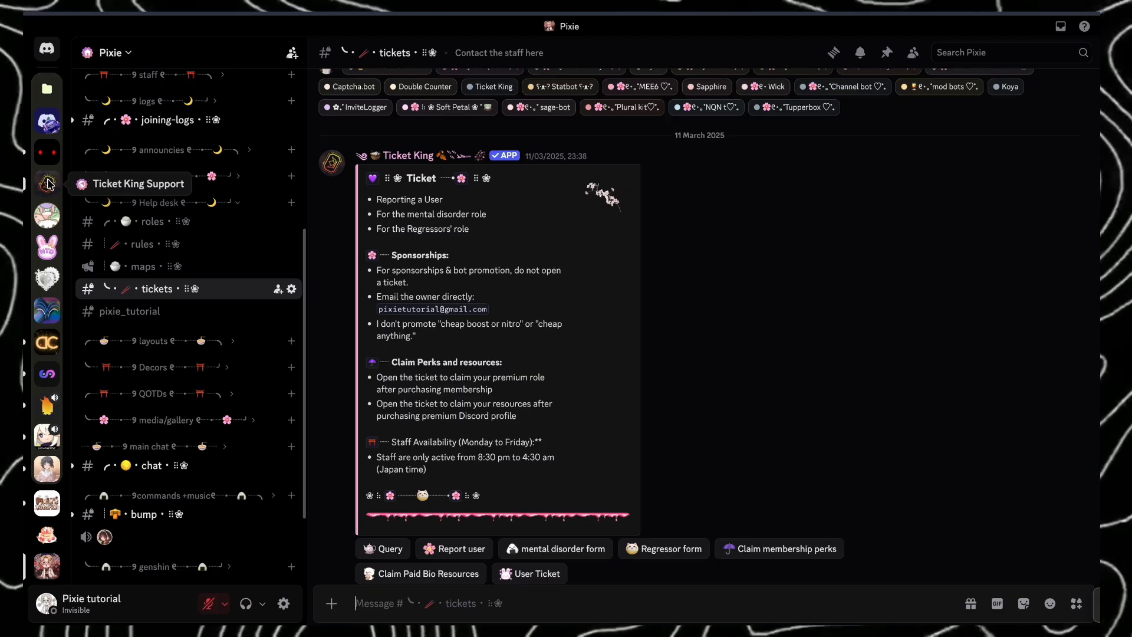
# - Switch to Discord and look through the Ticket King Support server's announcement, status-updates, changelog, giveaways, general-support and support channels
pyautogui.click(47, 184)
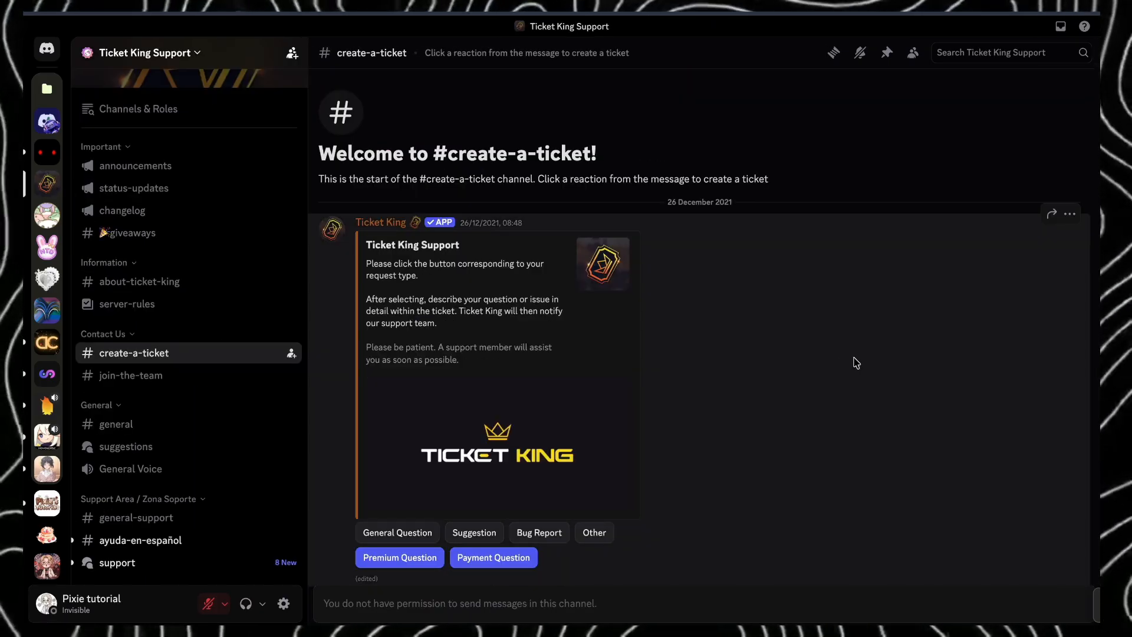
pyautogui.scroll(1, 253, 294)
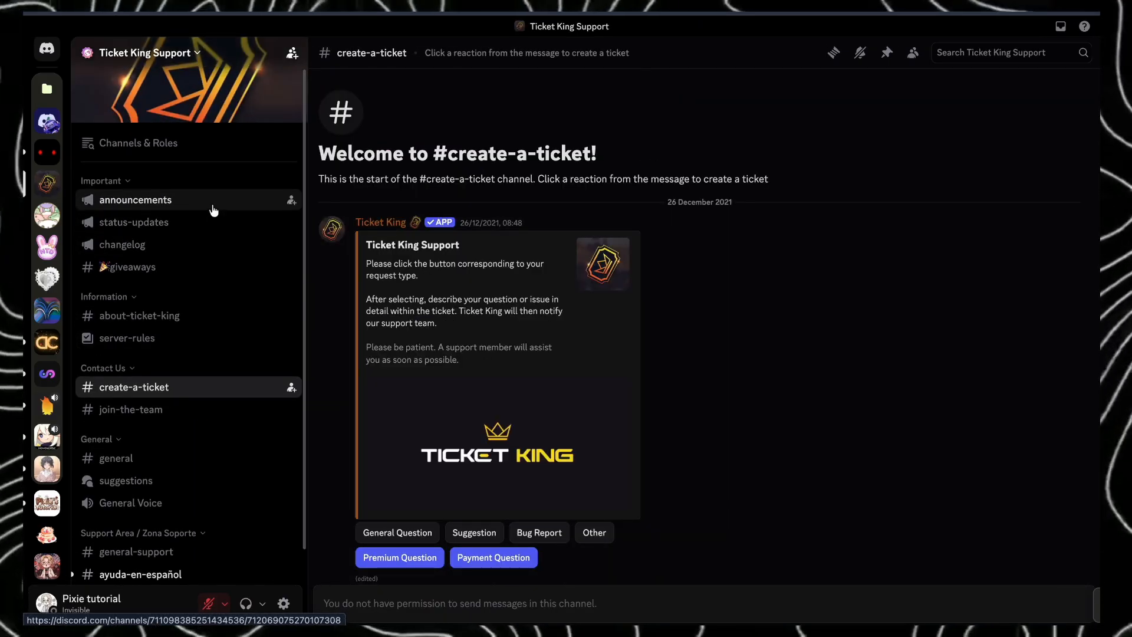
pyautogui.click(213, 207)
pyautogui.click(212, 223)
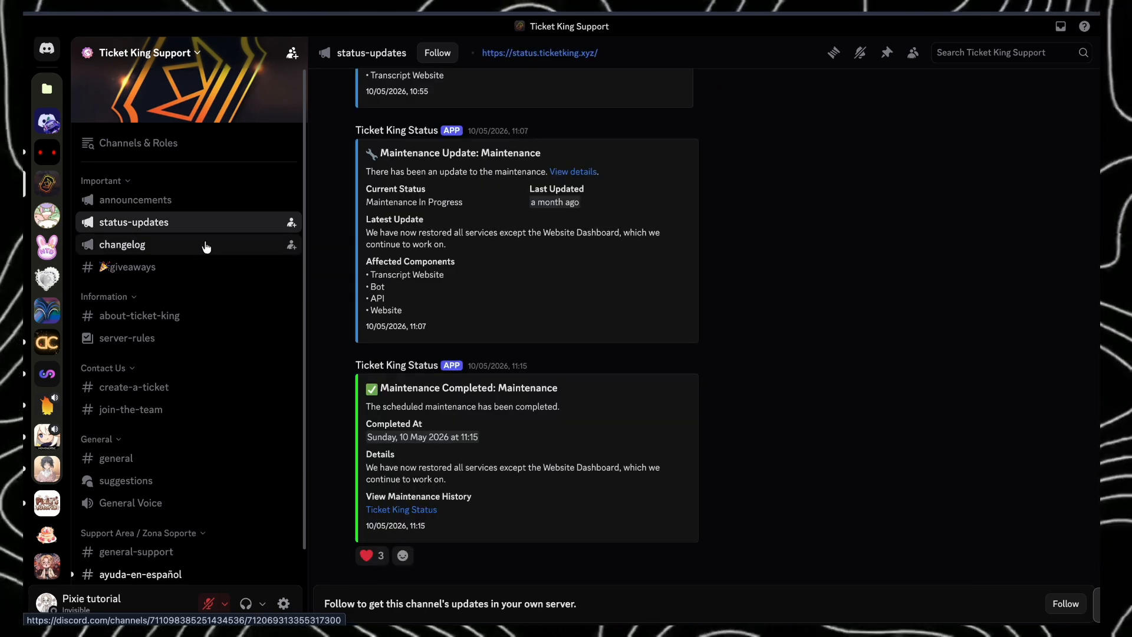
pyautogui.click(206, 246)
pyautogui.click(204, 267)
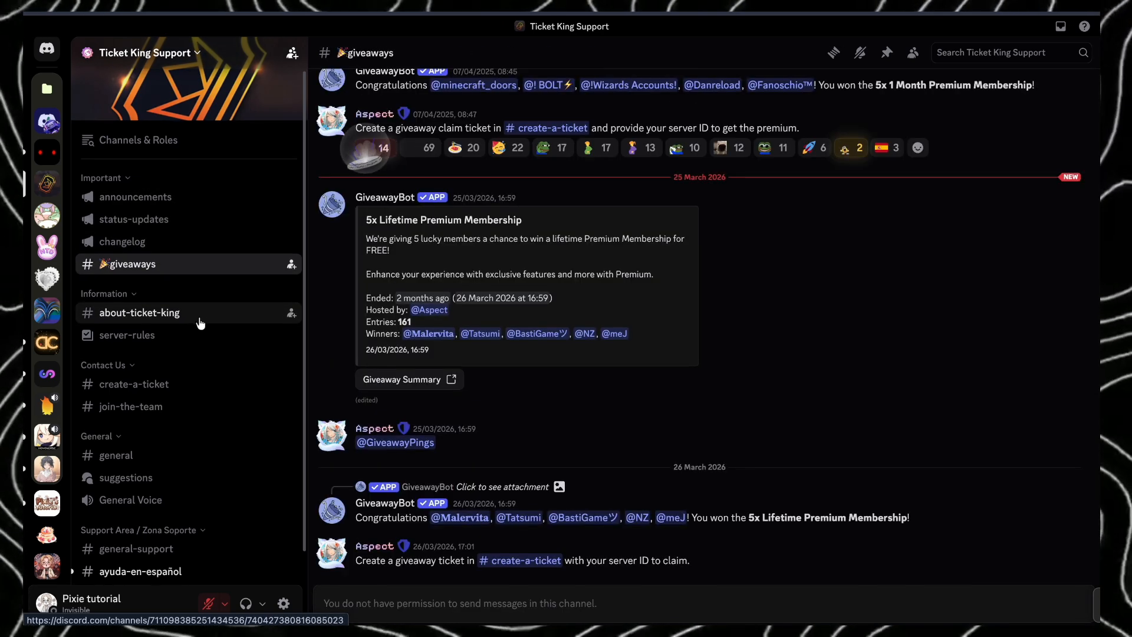
pyautogui.scroll(-1, 199, 321)
pyautogui.click(164, 527)
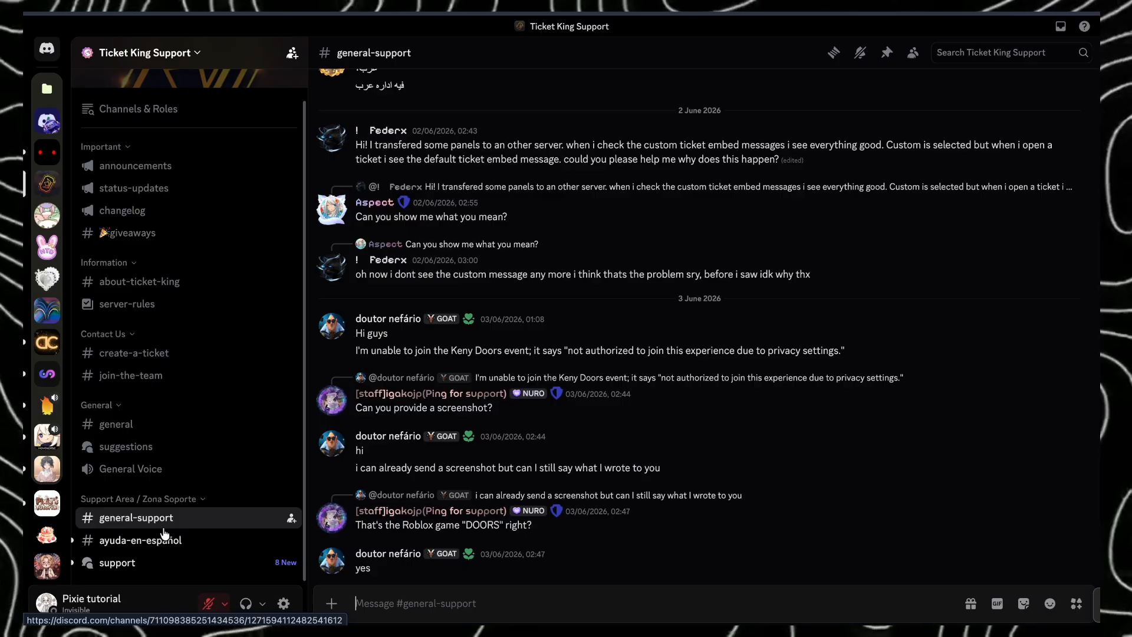
pyautogui.click(150, 568)
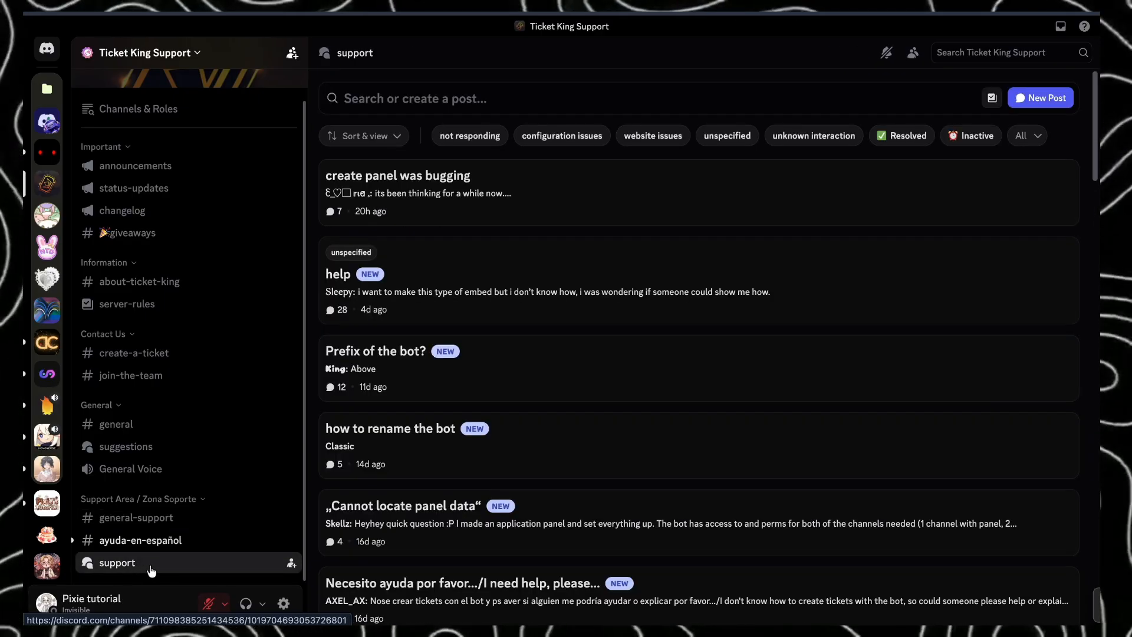
# - Return to the Pixie server and view the Decor Request and Layout/Template Request forms in make-decor-request, closing each without submitting
pyautogui.click(47, 566)
pyautogui.click(210, 409)
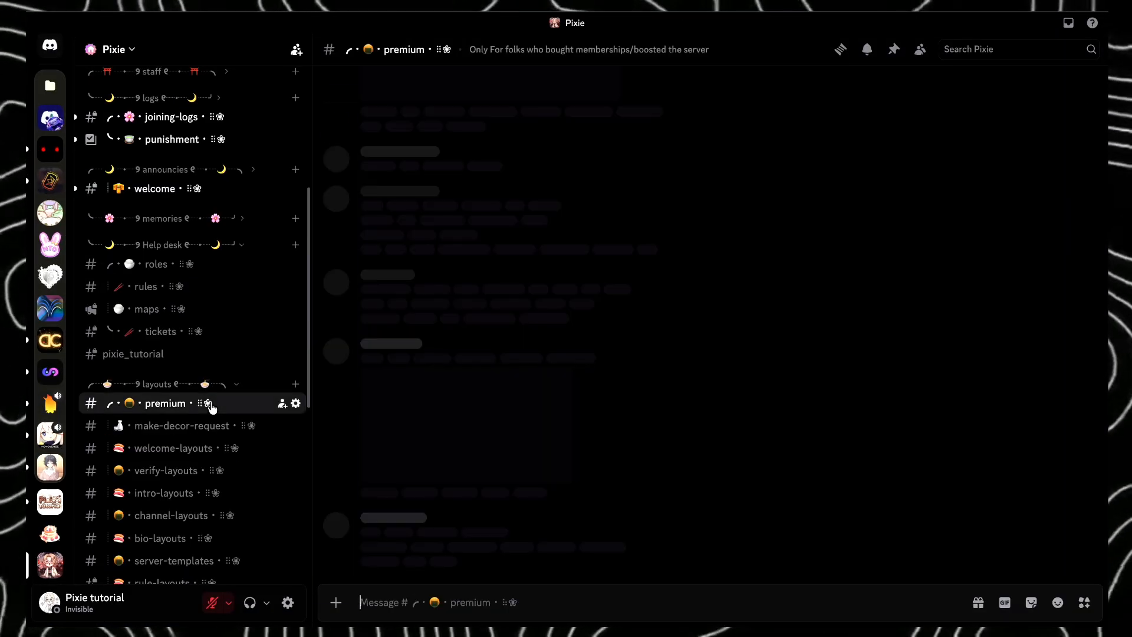
pyautogui.scroll(-3, 211, 408)
pyautogui.click(177, 280)
pyautogui.click(410, 555)
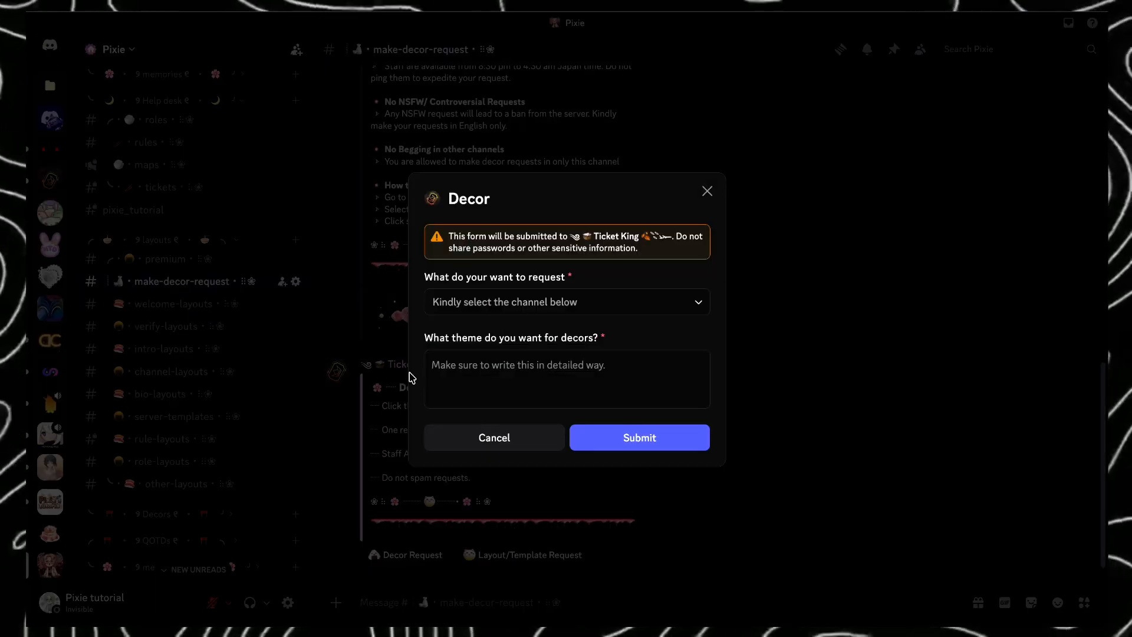
pyautogui.click(518, 555)
pyautogui.click(521, 556)
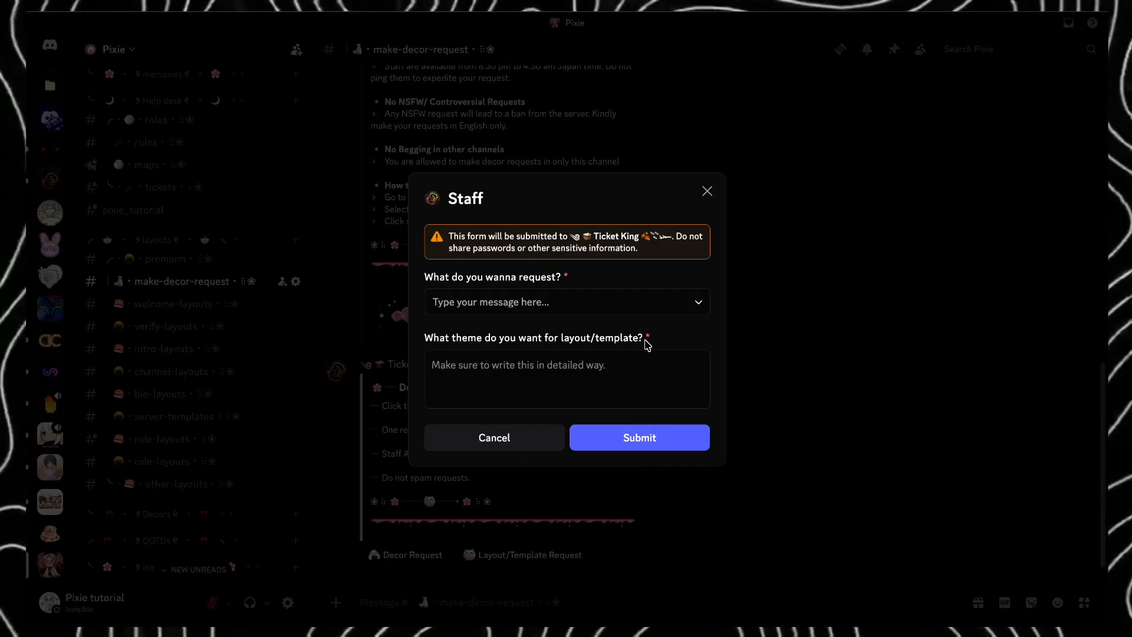
pyautogui.click(211, 352)
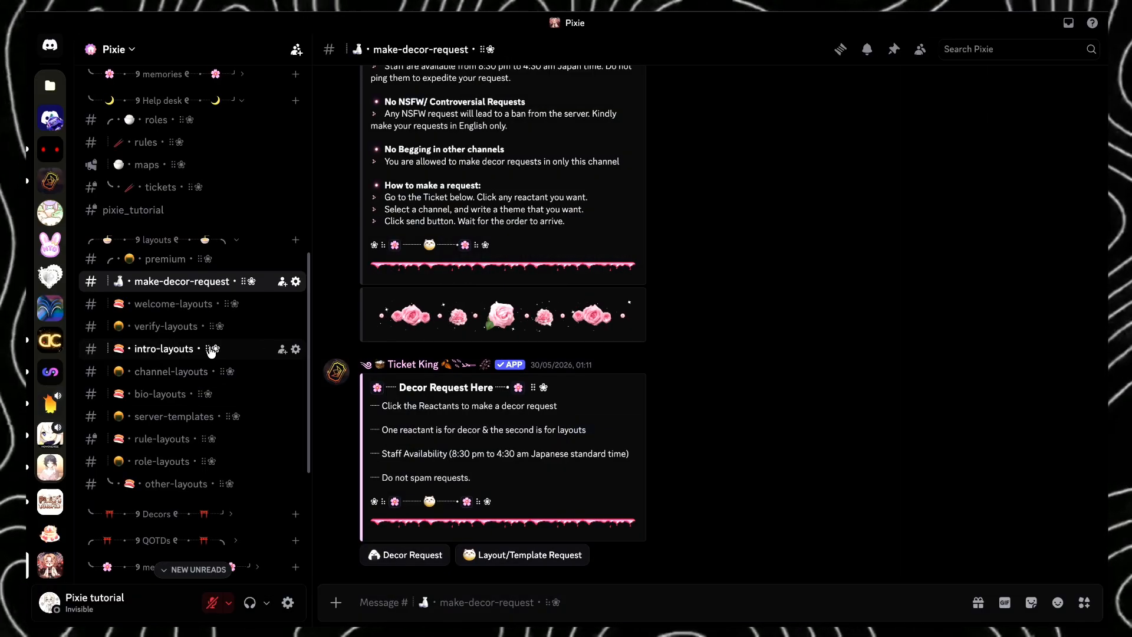
# - Browse the Pixie server's intro-layouts, channel-layouts, bio-layouts, server-templates and rule-layouts channels
pyautogui.click(211, 350)
pyautogui.click(210, 371)
pyautogui.click(209, 394)
pyautogui.click(209, 416)
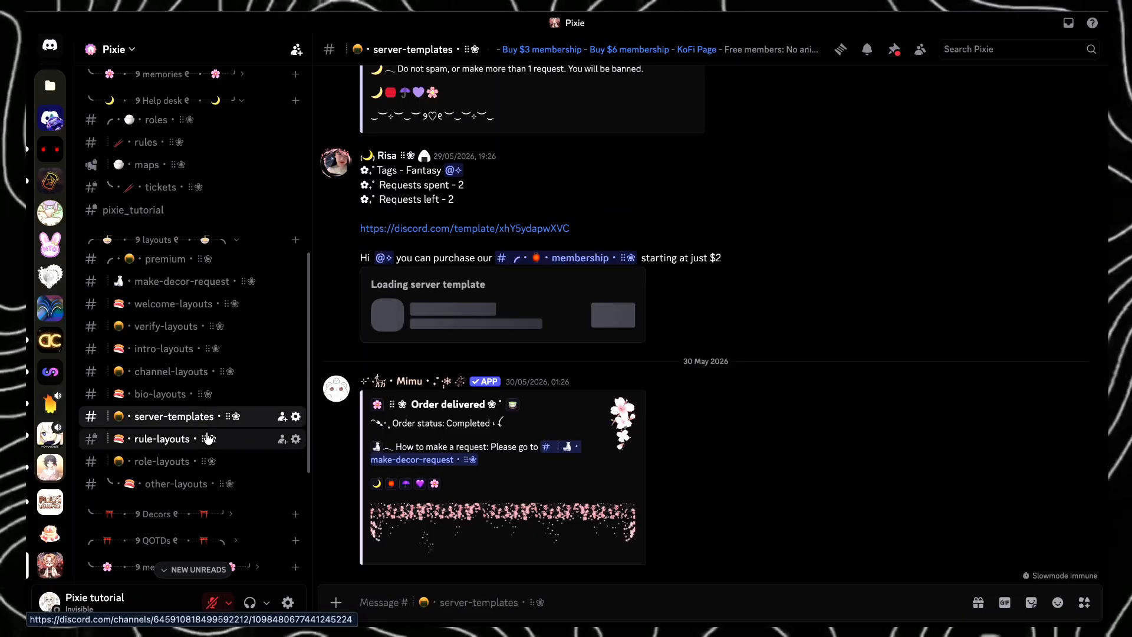
pyautogui.click(208, 438)
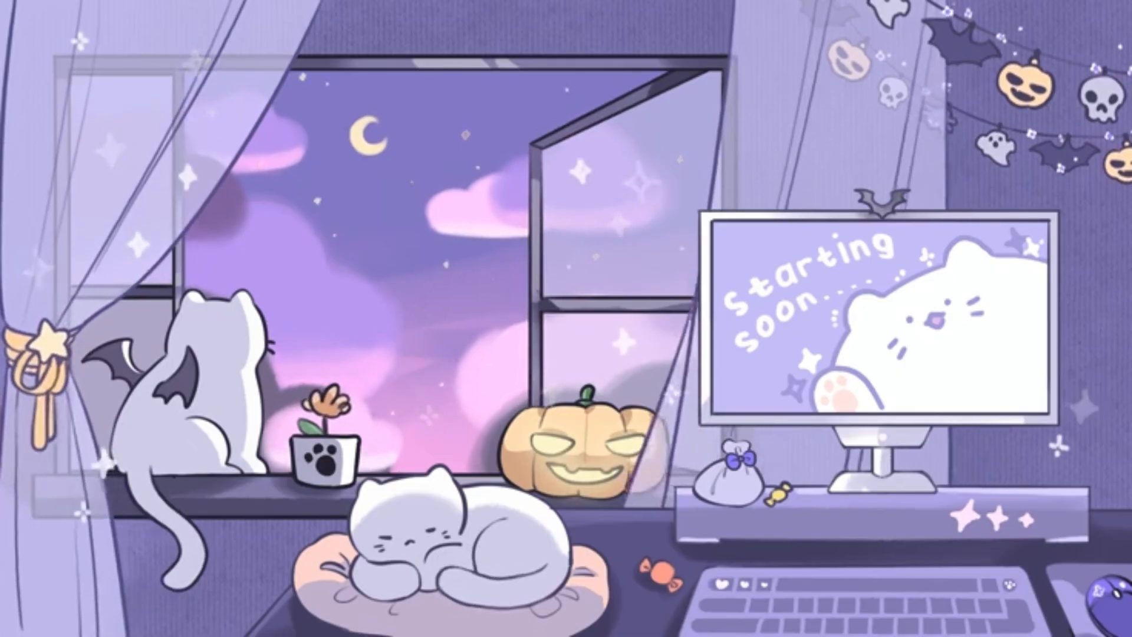